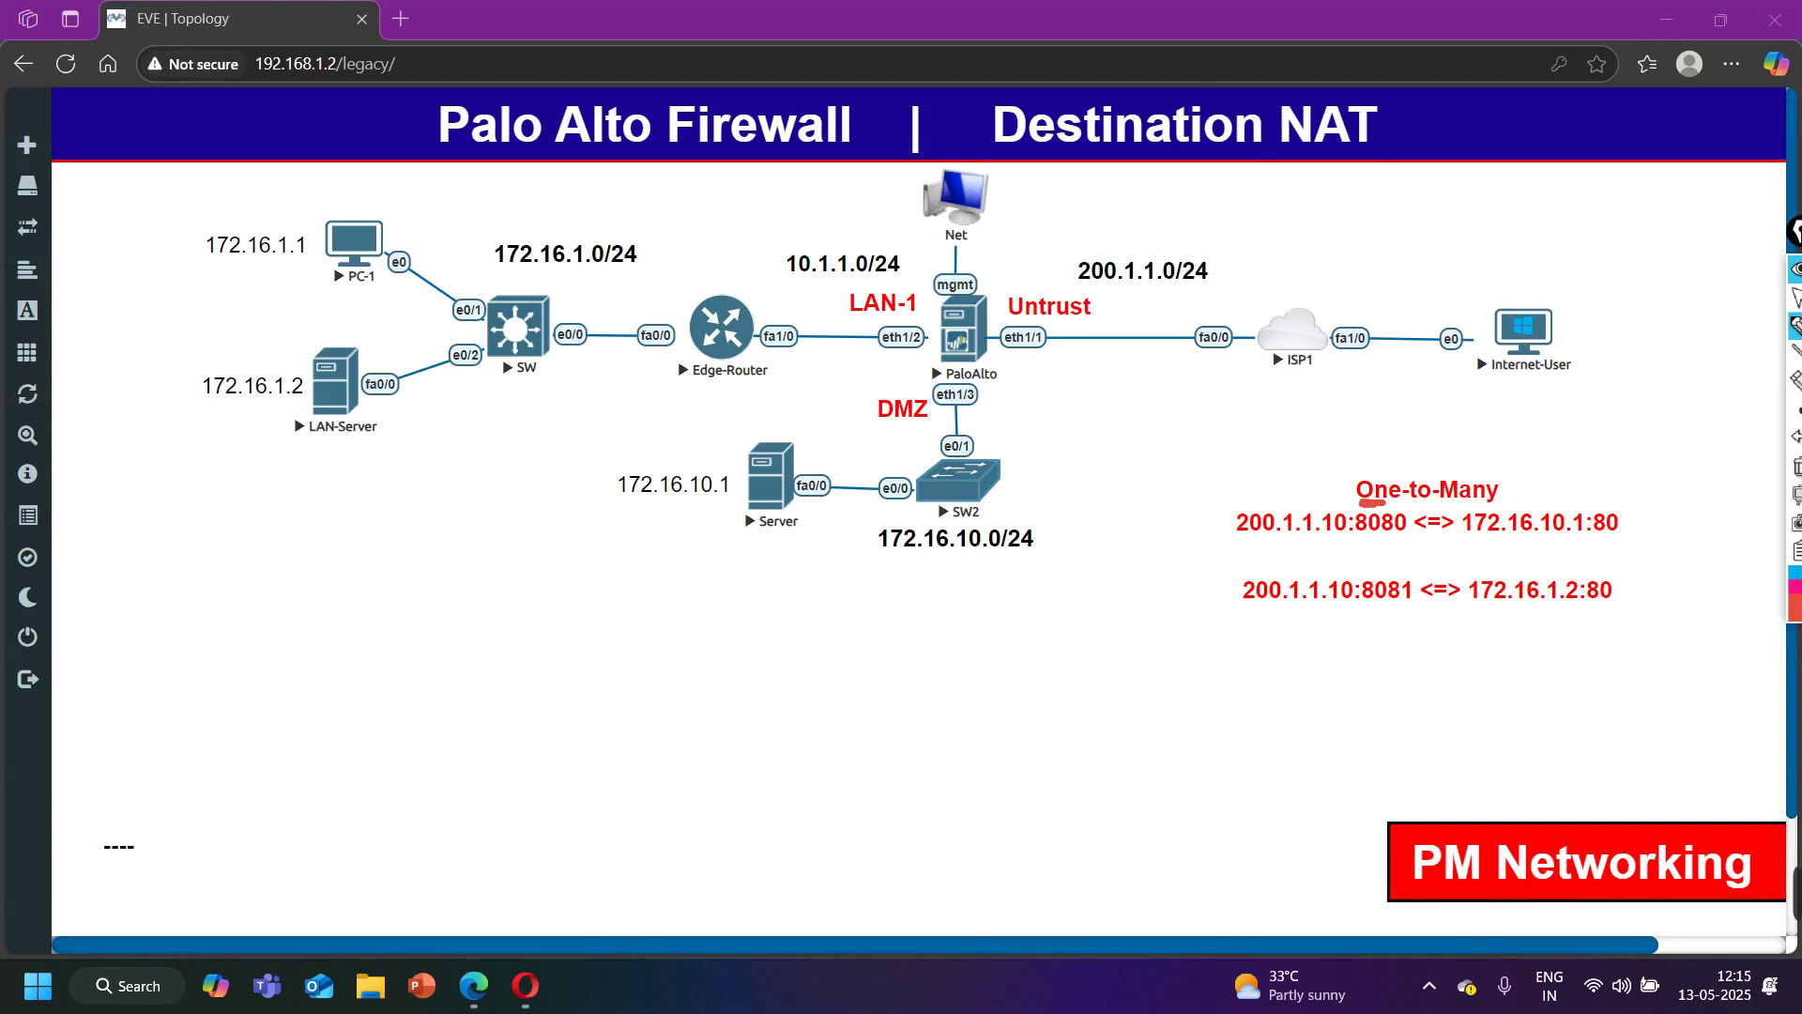
Step: Annotate the topology, underlining the LAN and DMZ servers and their addresses 172.16.1.2 and 172.16.10.1
{"action": "left_click_drag", "start_coordinate": [1453, 505], "coordinate": [1494, 506]}
{"action": "mouse_move", "coordinate": [1283, 225]}
{"action": "left_mouse_down"}
{"action": "mouse_move", "coordinate": [1451, 231]}
{"action": "mouse_move", "coordinate": [1524, 220]}
{"action": "mouse_move", "coordinate": [1547, 195]}
{"action": "left_mouse_up"}
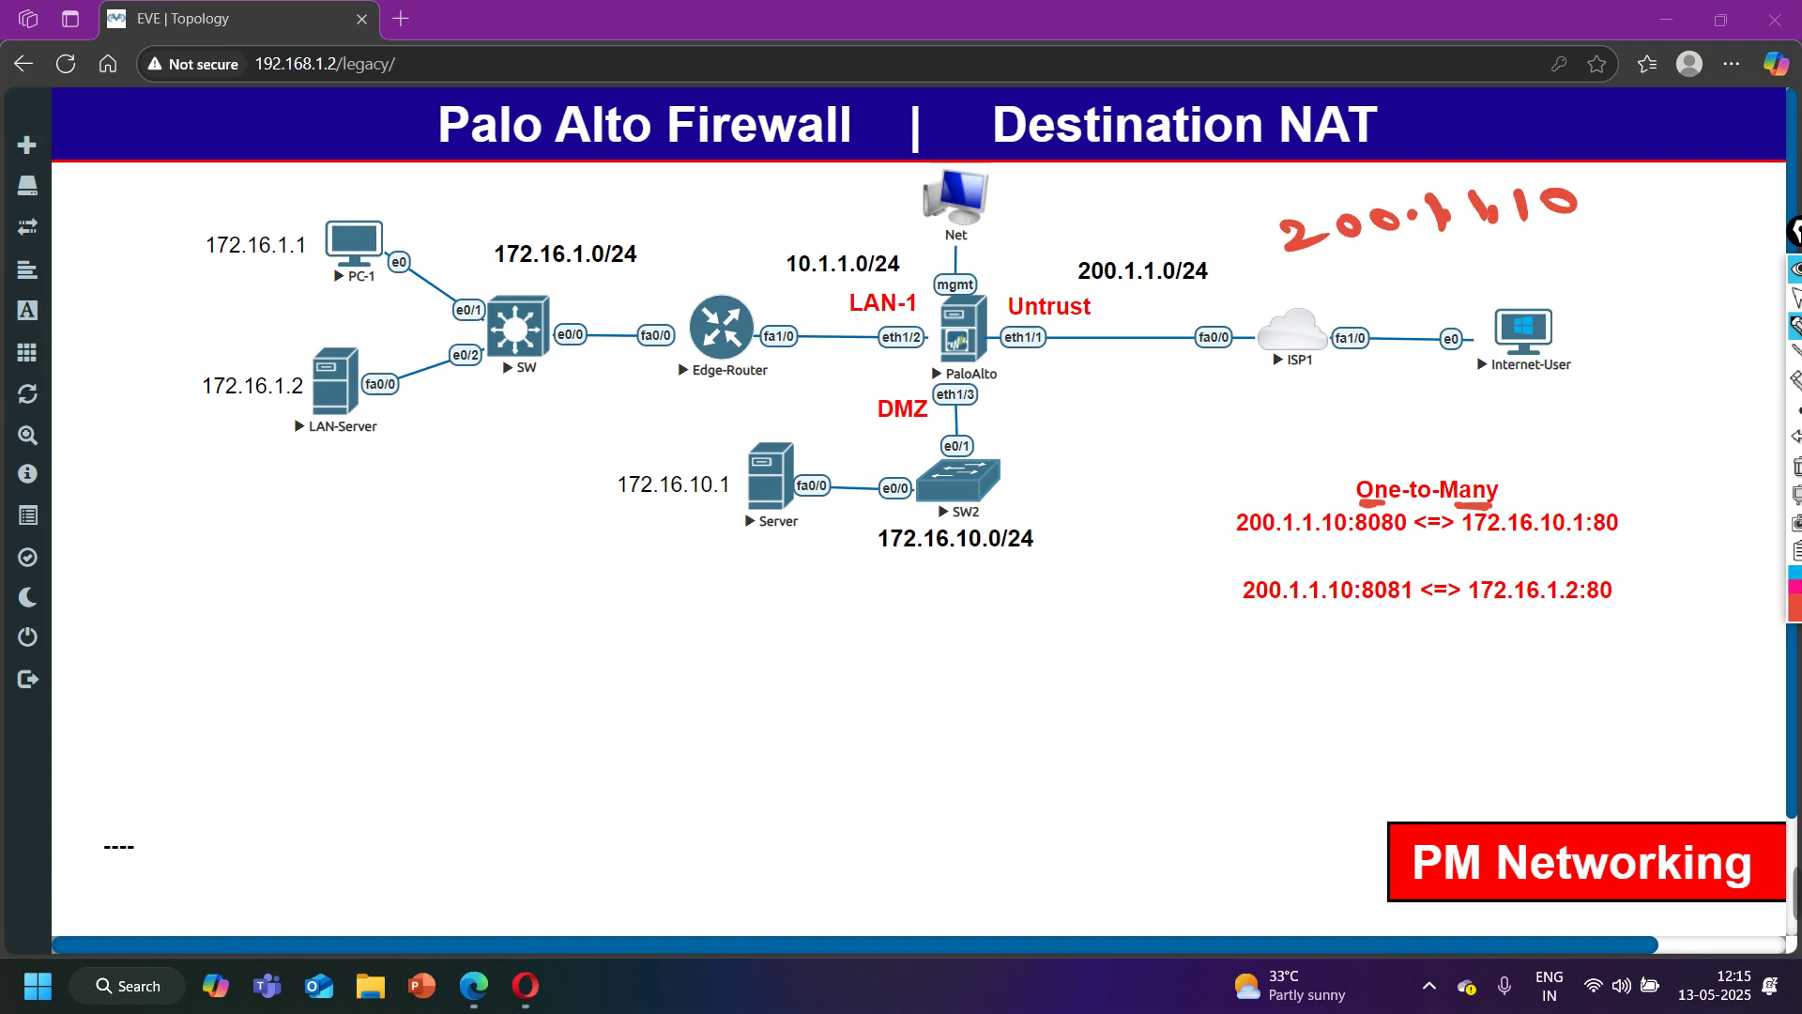
{"action": "left_click_drag", "start_coordinate": [321, 447], "coordinate": [394, 438]}
{"action": "left_click_drag", "start_coordinate": [744, 545], "coordinate": [800, 542]}
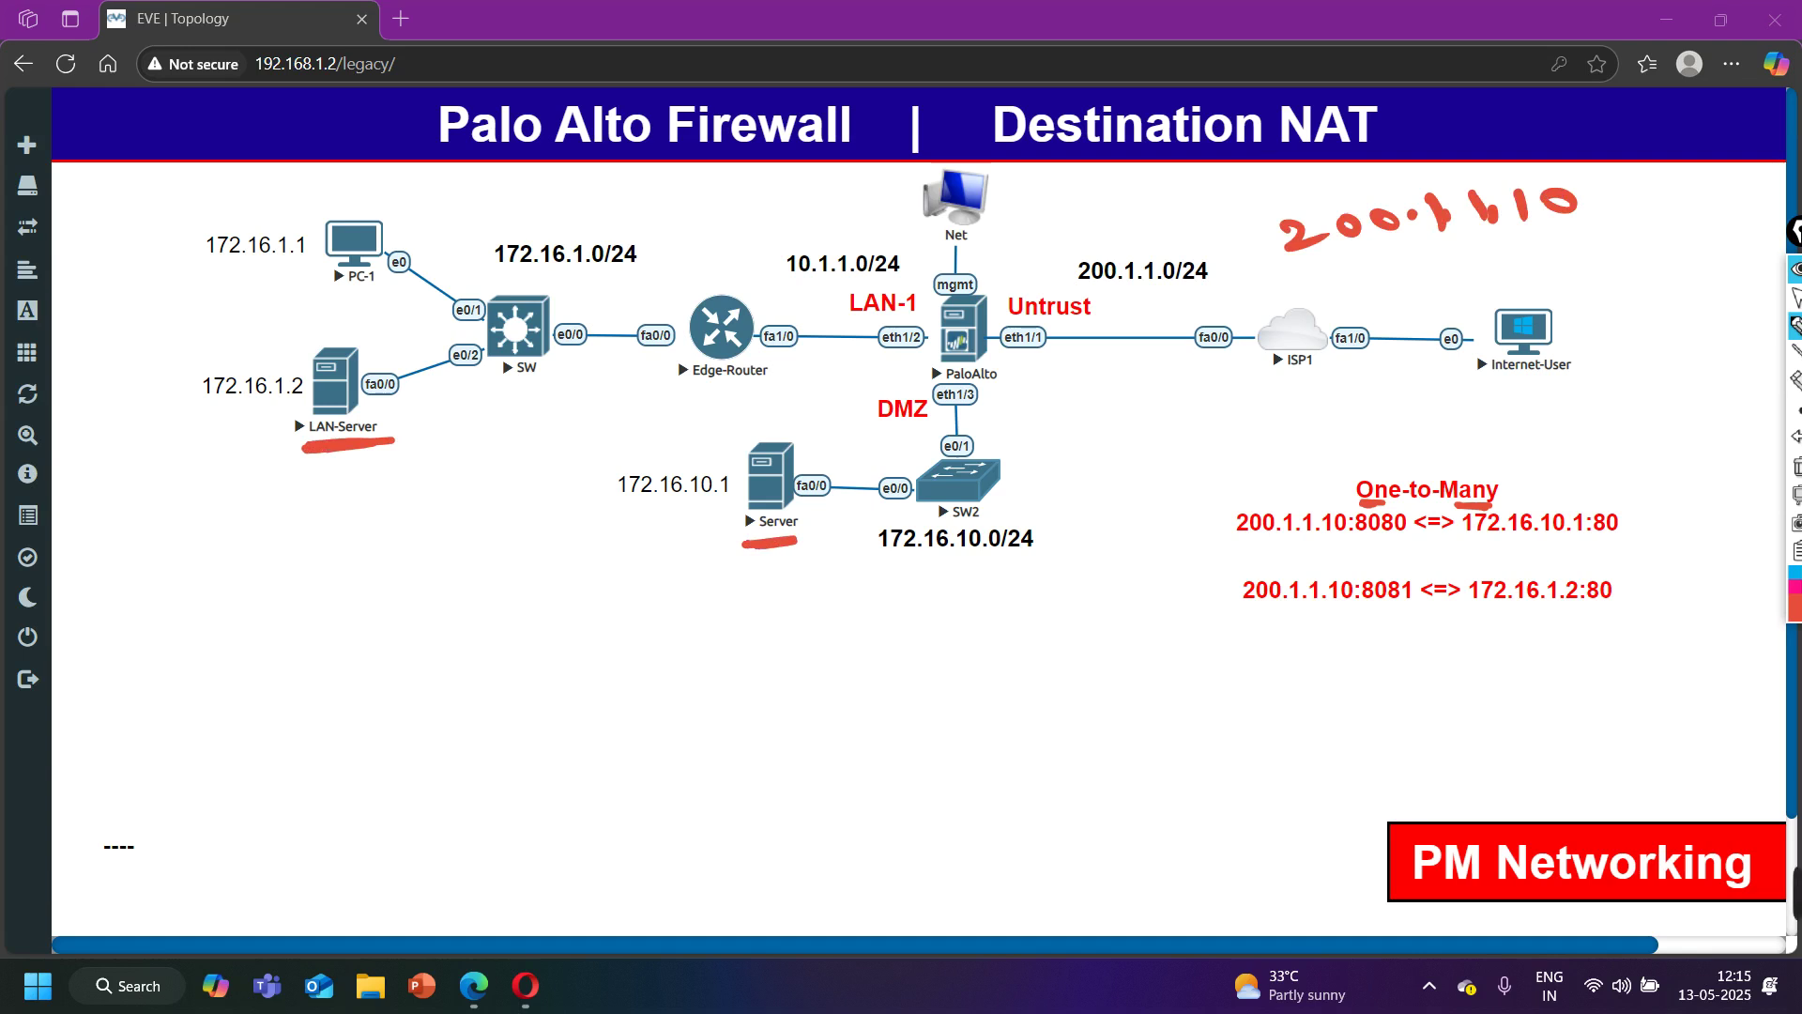
{"action": "left_click_drag", "start_coordinate": [207, 411], "coordinate": [315, 404]}
{"action": "left_click_drag", "start_coordinate": [634, 512], "coordinate": [722, 503]}
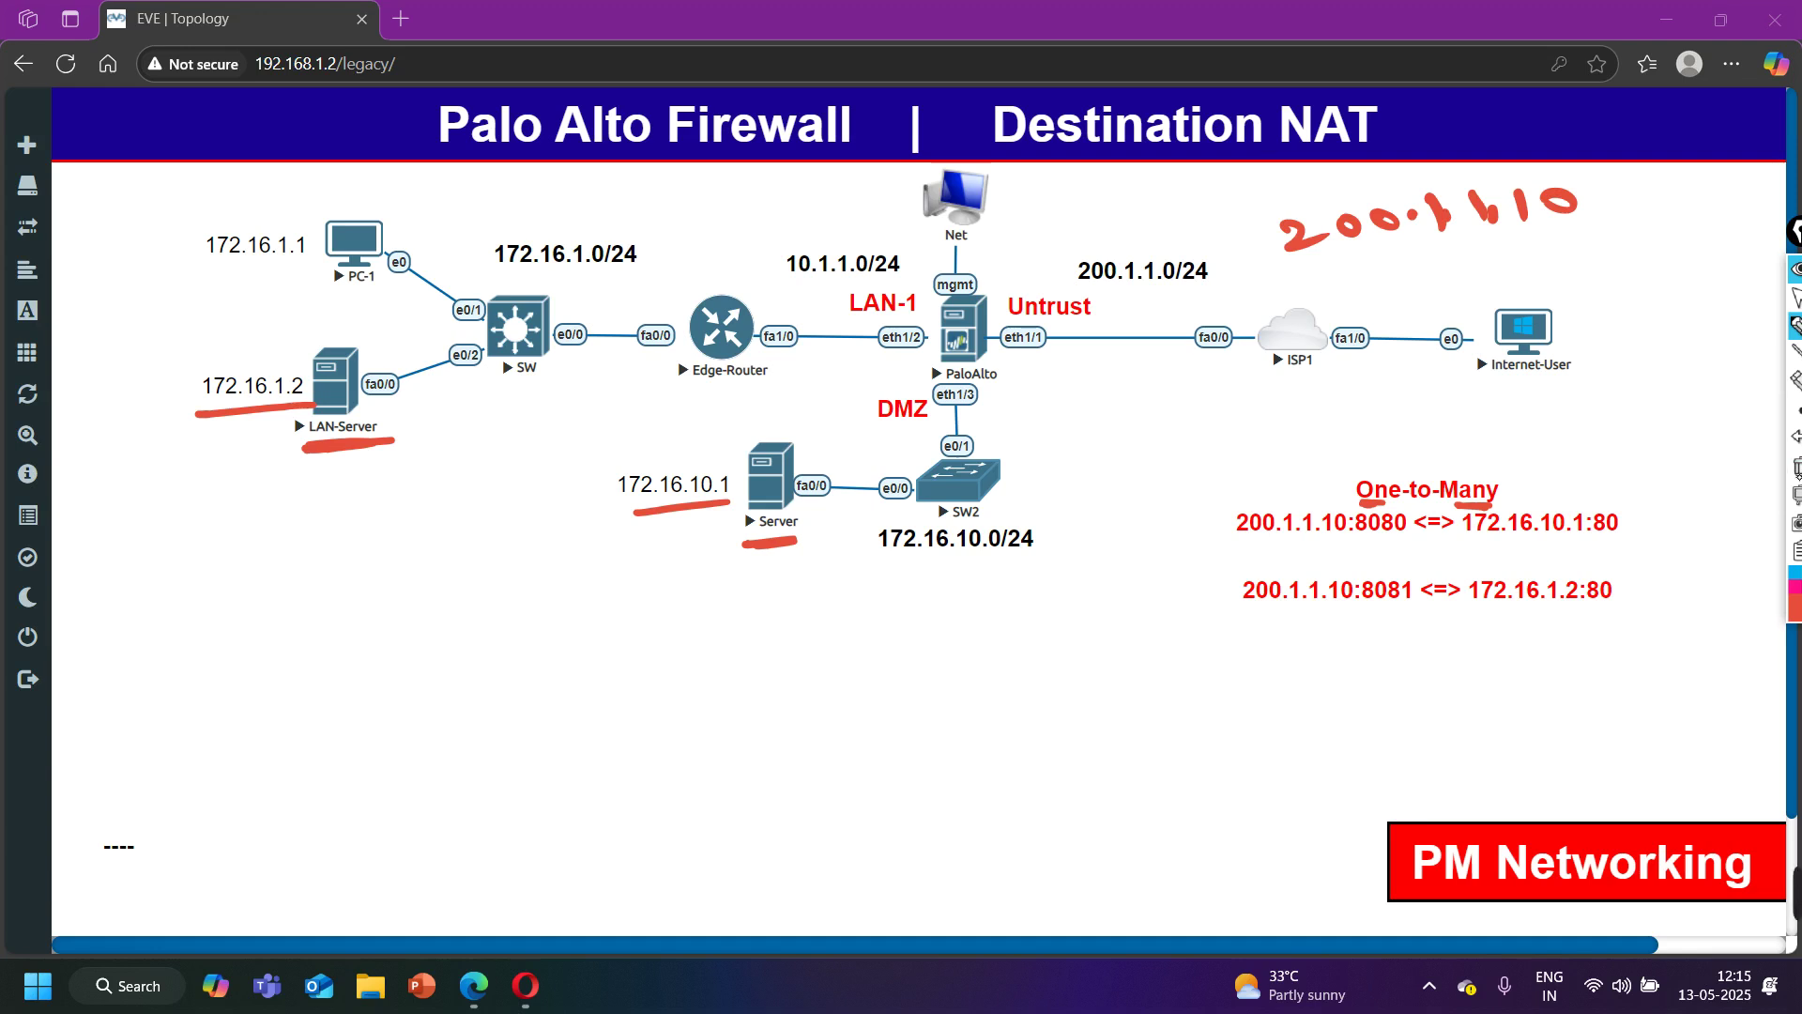
{"action": "left_click", "coordinate": [1795, 467]}
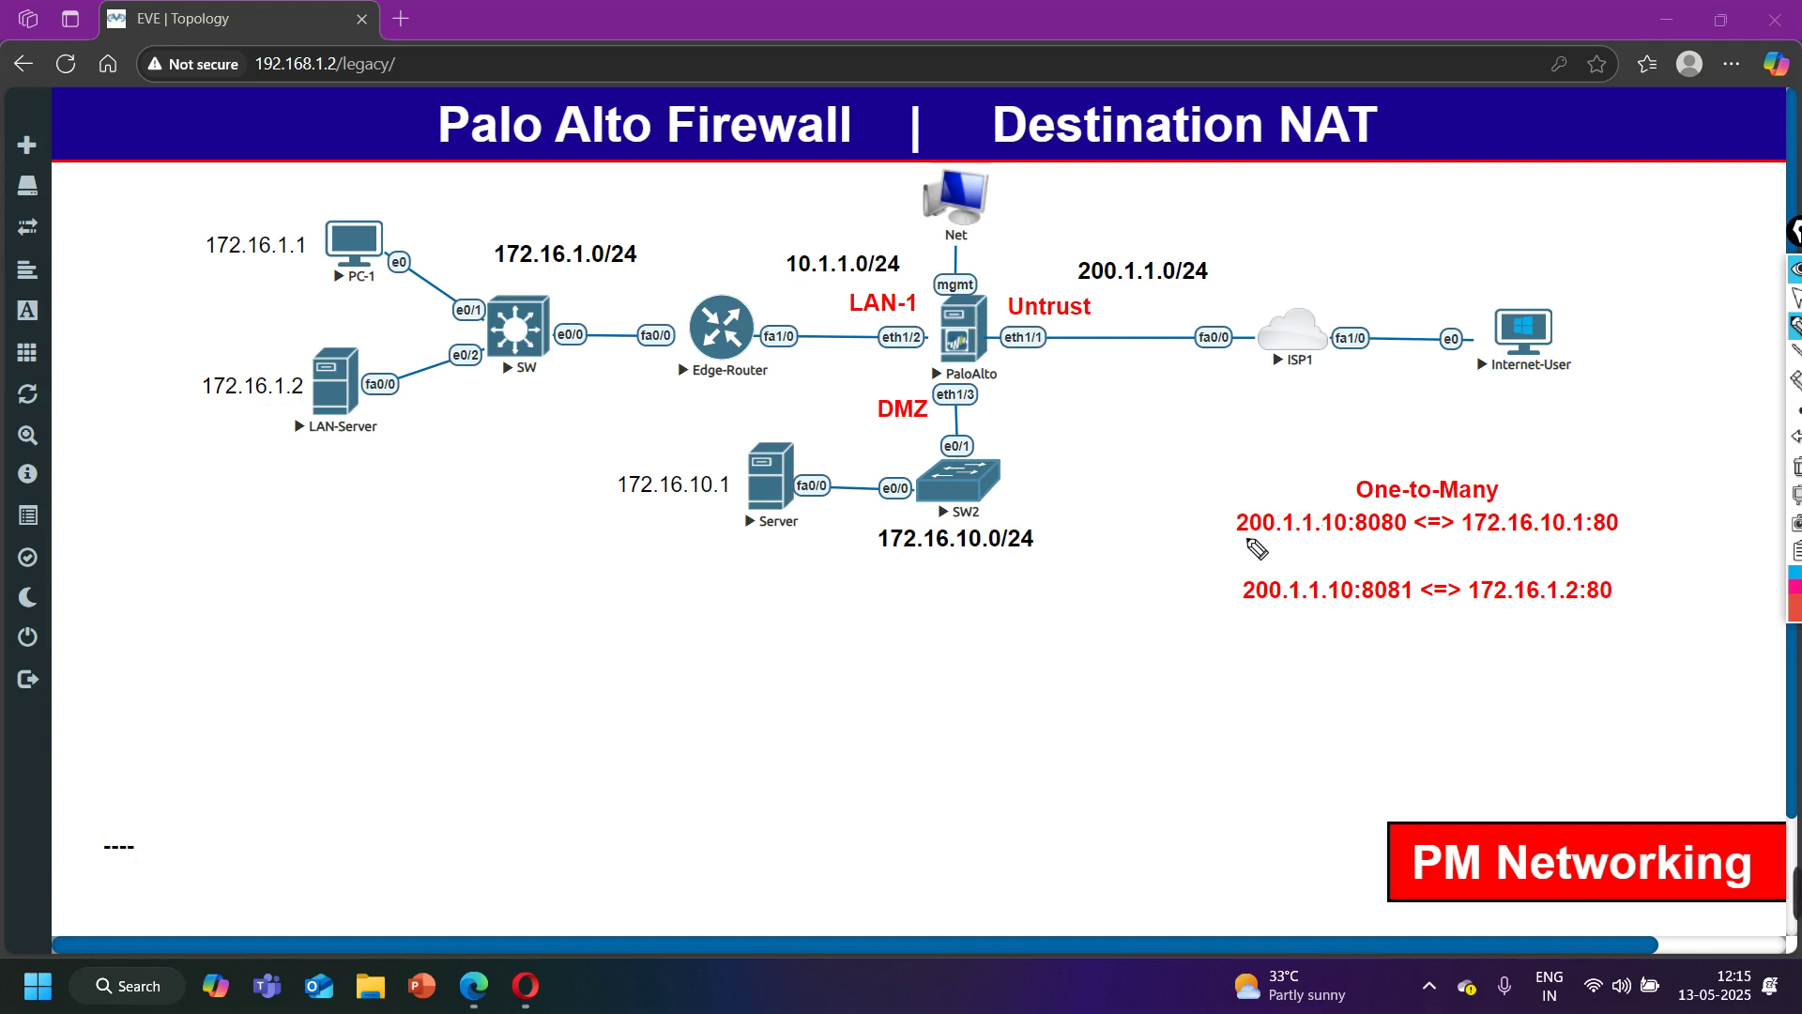
Step: Annotate the mapping of public IP 200.1.1.10 to DMZ server 172.16.10.1, then erase the drawings
{"action": "left_click_drag", "start_coordinate": [1238, 539], "coordinate": [1348, 537]}
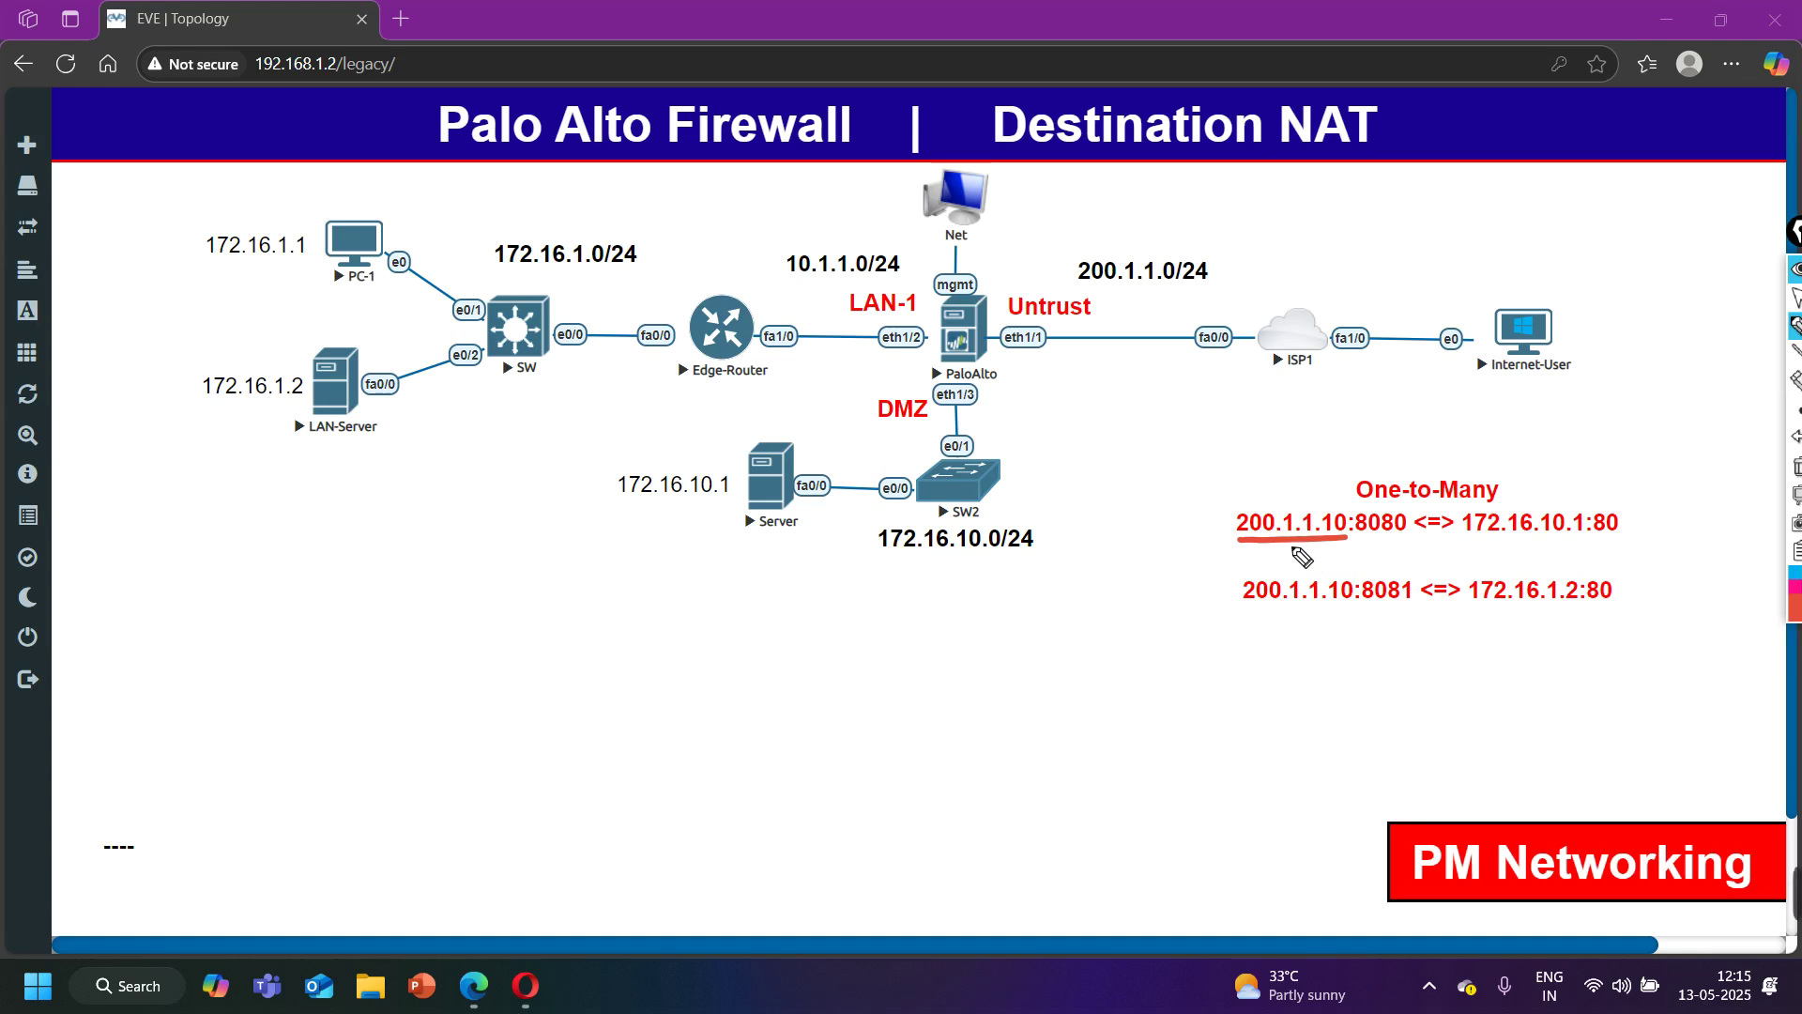
{"action": "left_click_drag", "start_coordinate": [1237, 539], "coordinate": [1389, 537]}
{"action": "mouse_move", "coordinate": [1293, 495]}
{"action": "left_mouse_down"}
{"action": "mouse_move", "coordinate": [1491, 431]}
{"action": "mouse_move", "coordinate": [1530, 497]}
{"action": "mouse_move", "coordinate": [1513, 490]}
{"action": "left_mouse_up"}
{"action": "left_click_drag", "start_coordinate": [1462, 544], "coordinate": [1584, 537]}
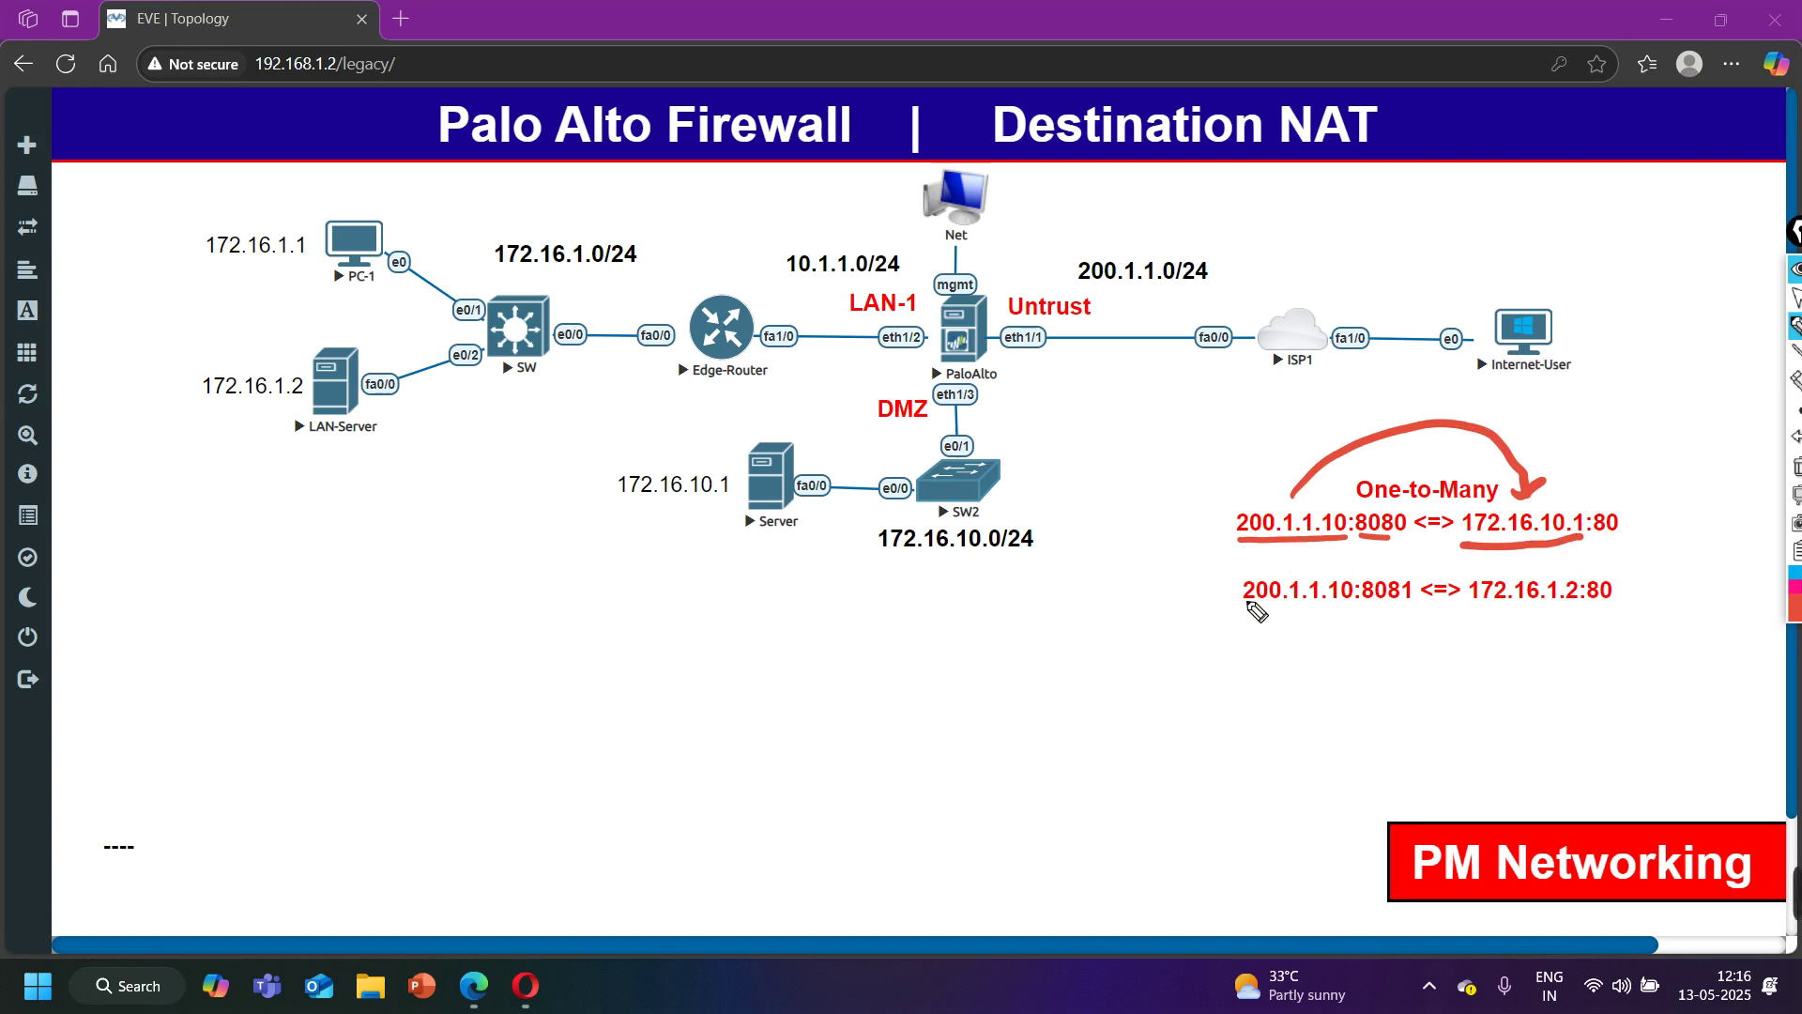
{"action": "mouse_move", "coordinate": [1245, 608]}
{"action": "left_mouse_down"}
{"action": "mouse_move", "coordinate": [1408, 611]}
{"action": "mouse_move", "coordinate": [1308, 630]}
{"action": "mouse_move", "coordinate": [1446, 657]}
{"action": "mouse_move", "coordinate": [1521, 605]}
{"action": "mouse_move", "coordinate": [1532, 634]}
{"action": "left_mouse_up"}
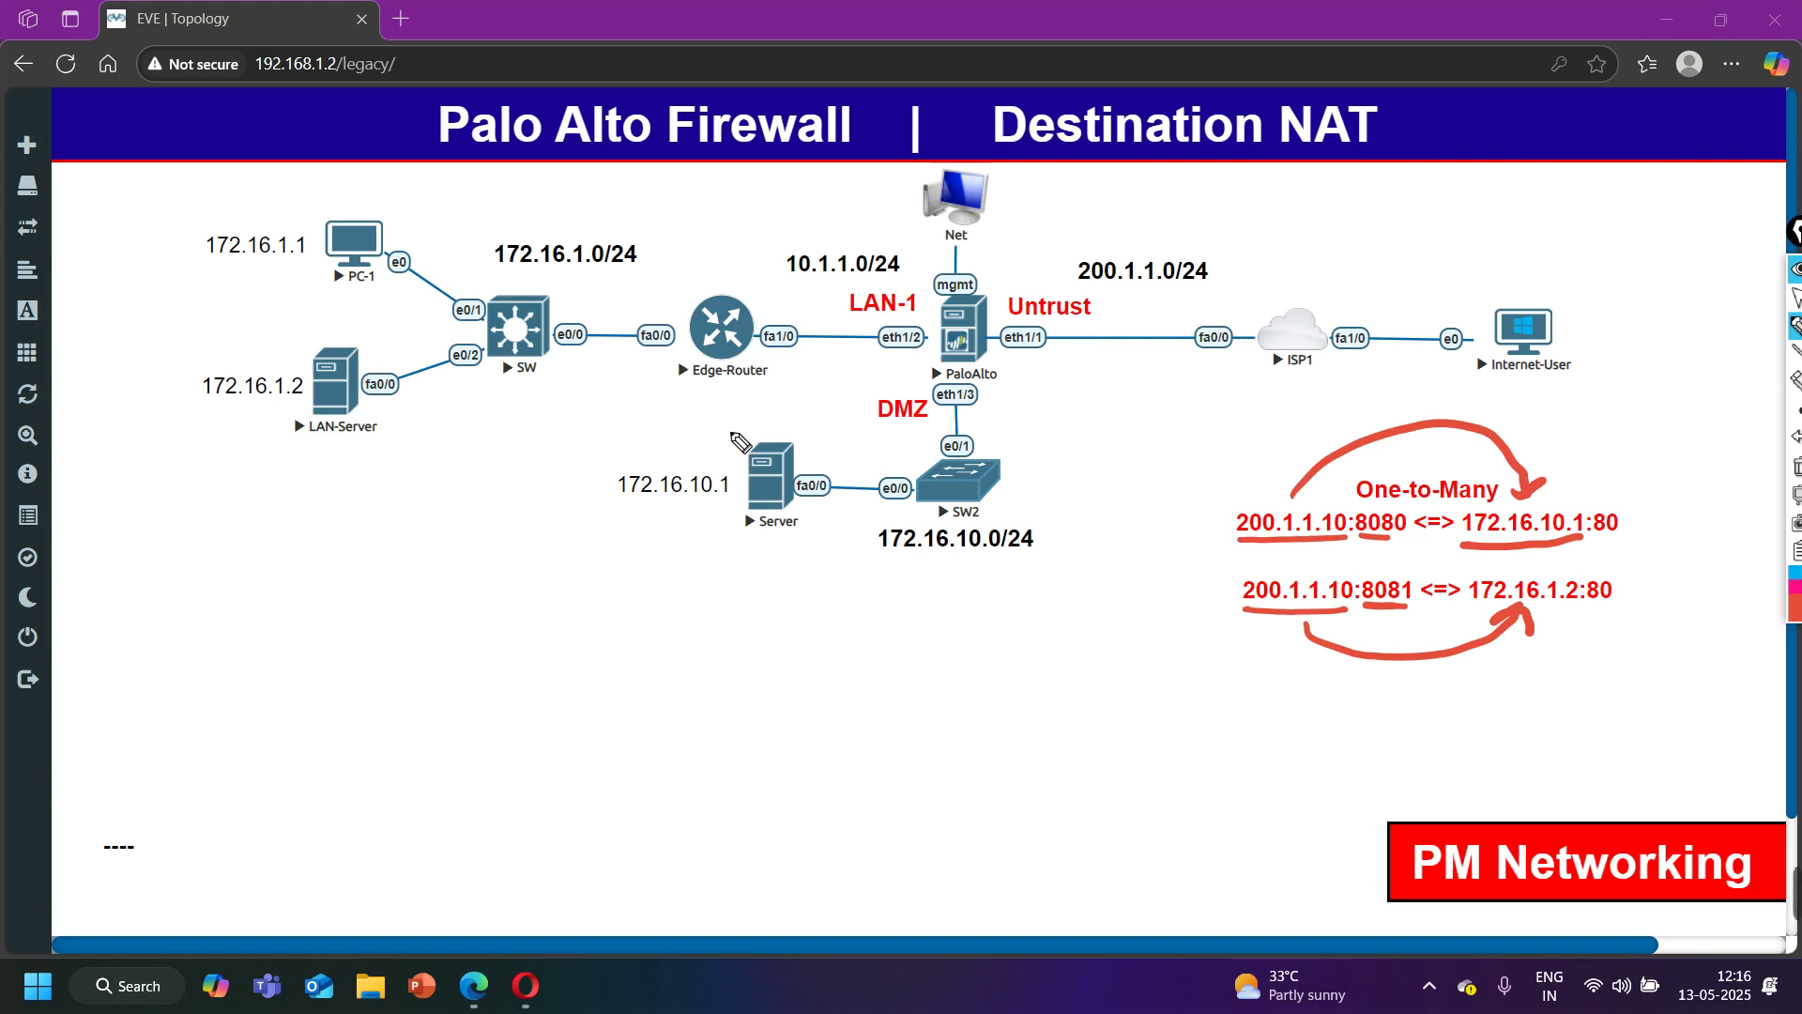
{"action": "left_click", "coordinate": [1796, 465]}
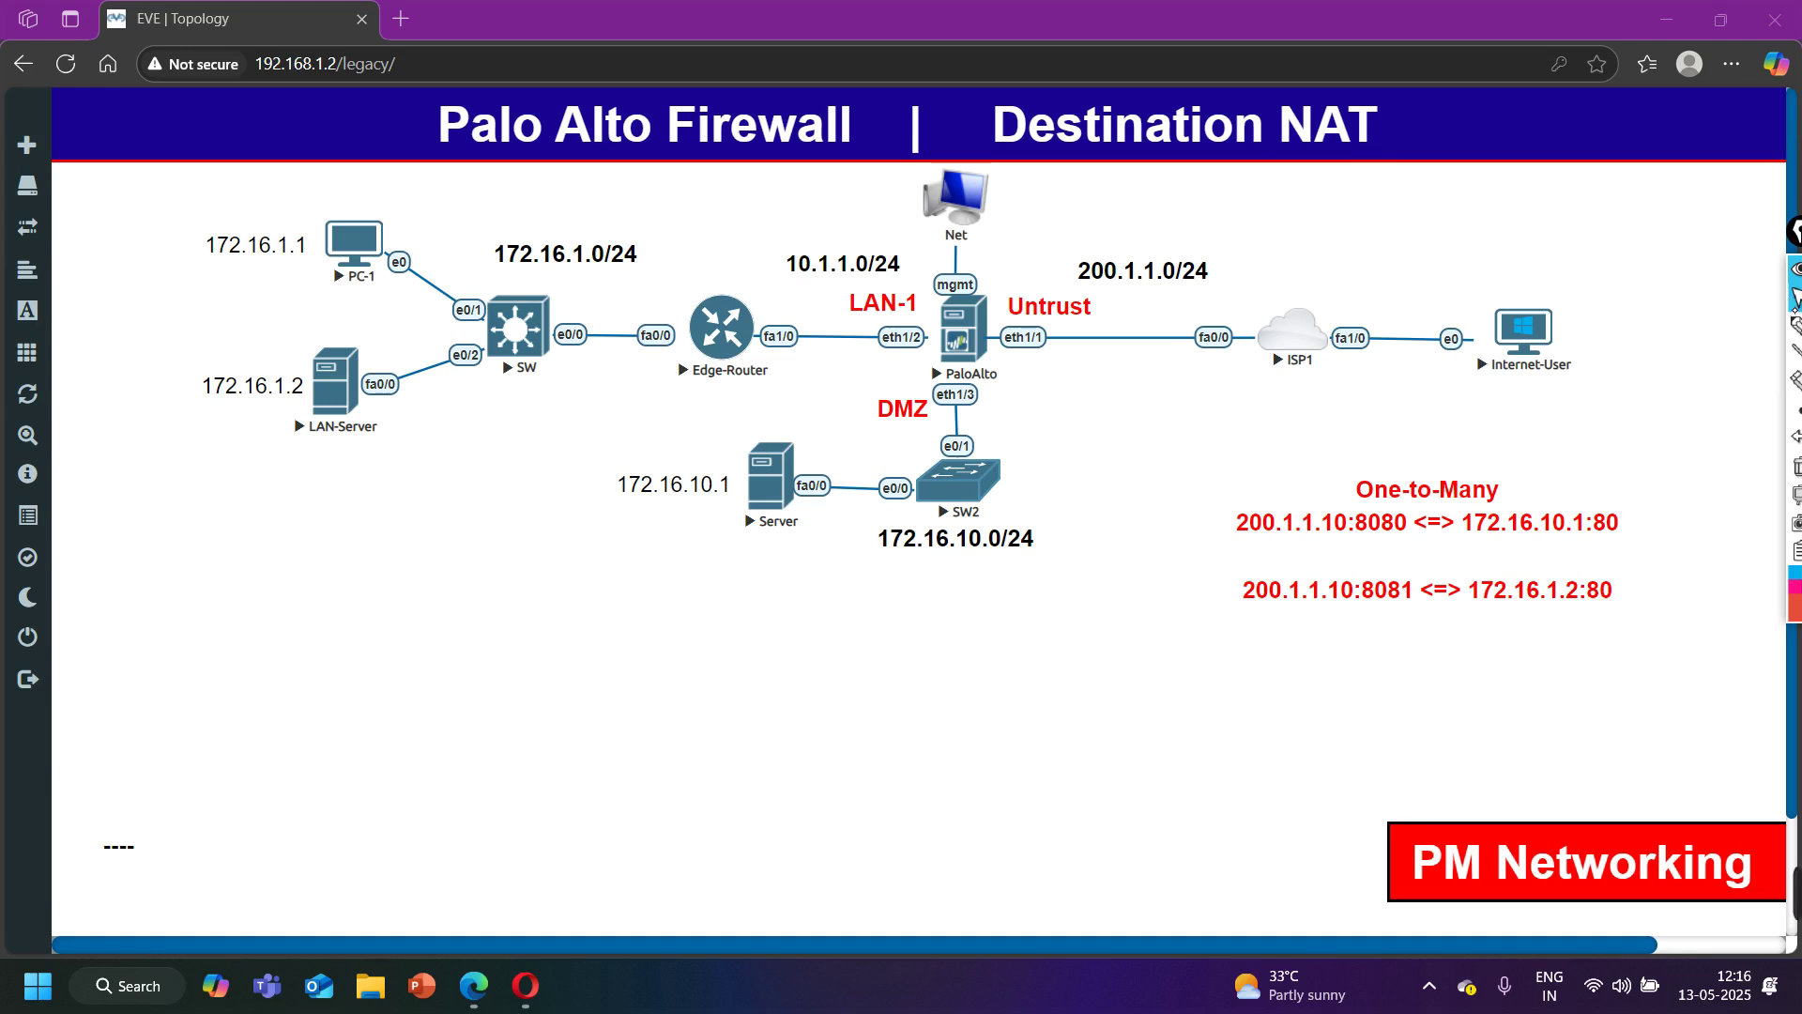
Step: Lock the lab, dismiss the saved notification, and bring the firewall's web interface forward
{"action": "mouse_move", "coordinate": [84, 476]}
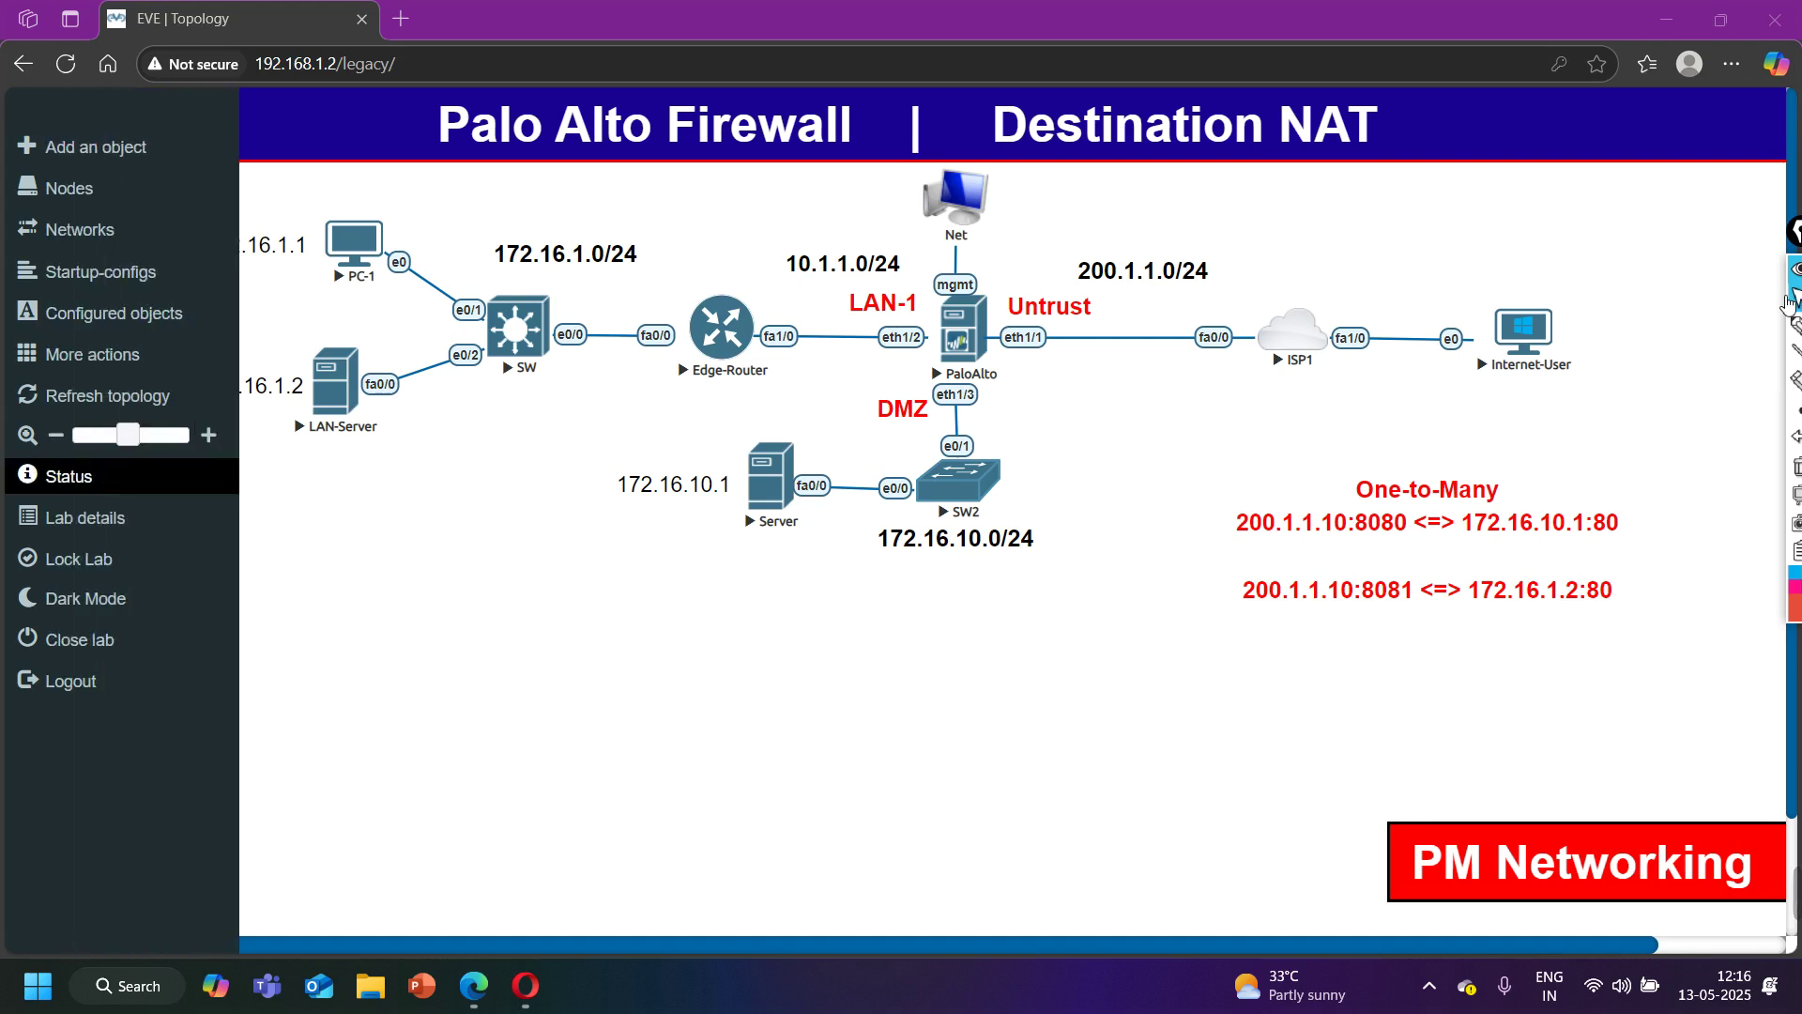
{"action": "left_click", "coordinate": [84, 559]}
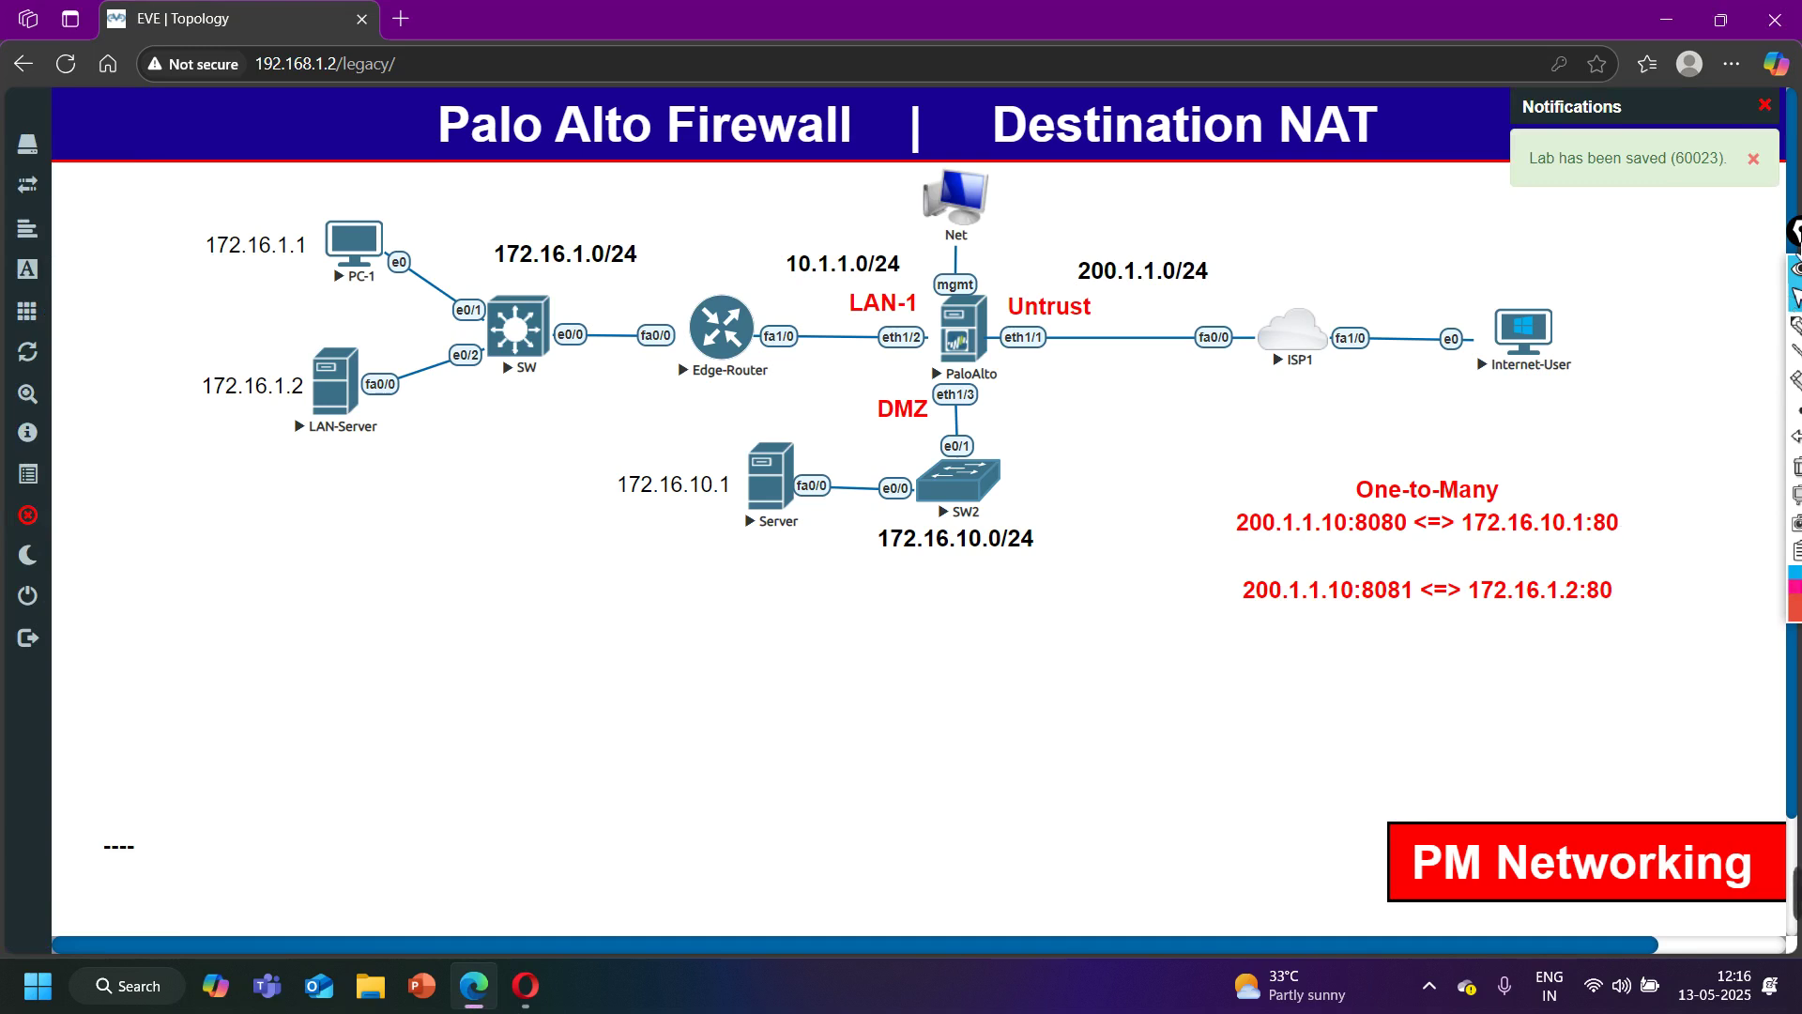
{"action": "left_click", "coordinate": [1766, 109]}
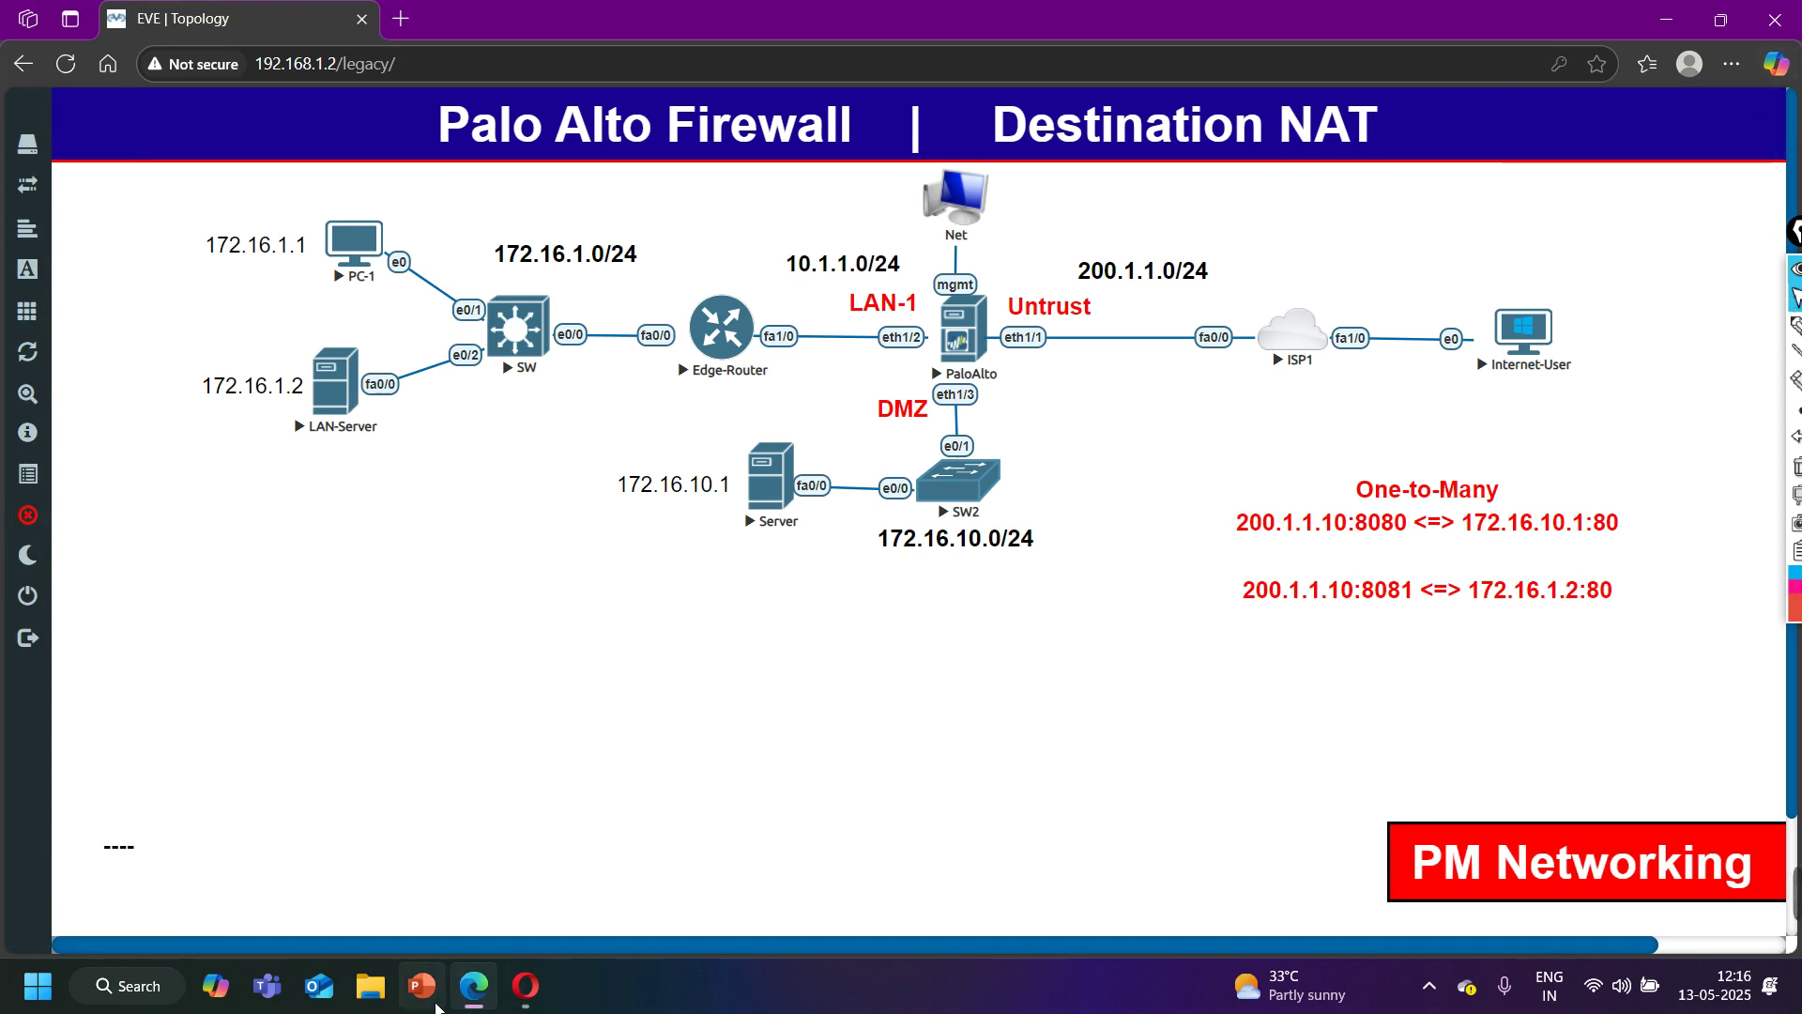
{"action": "left_click", "coordinate": [517, 993]}
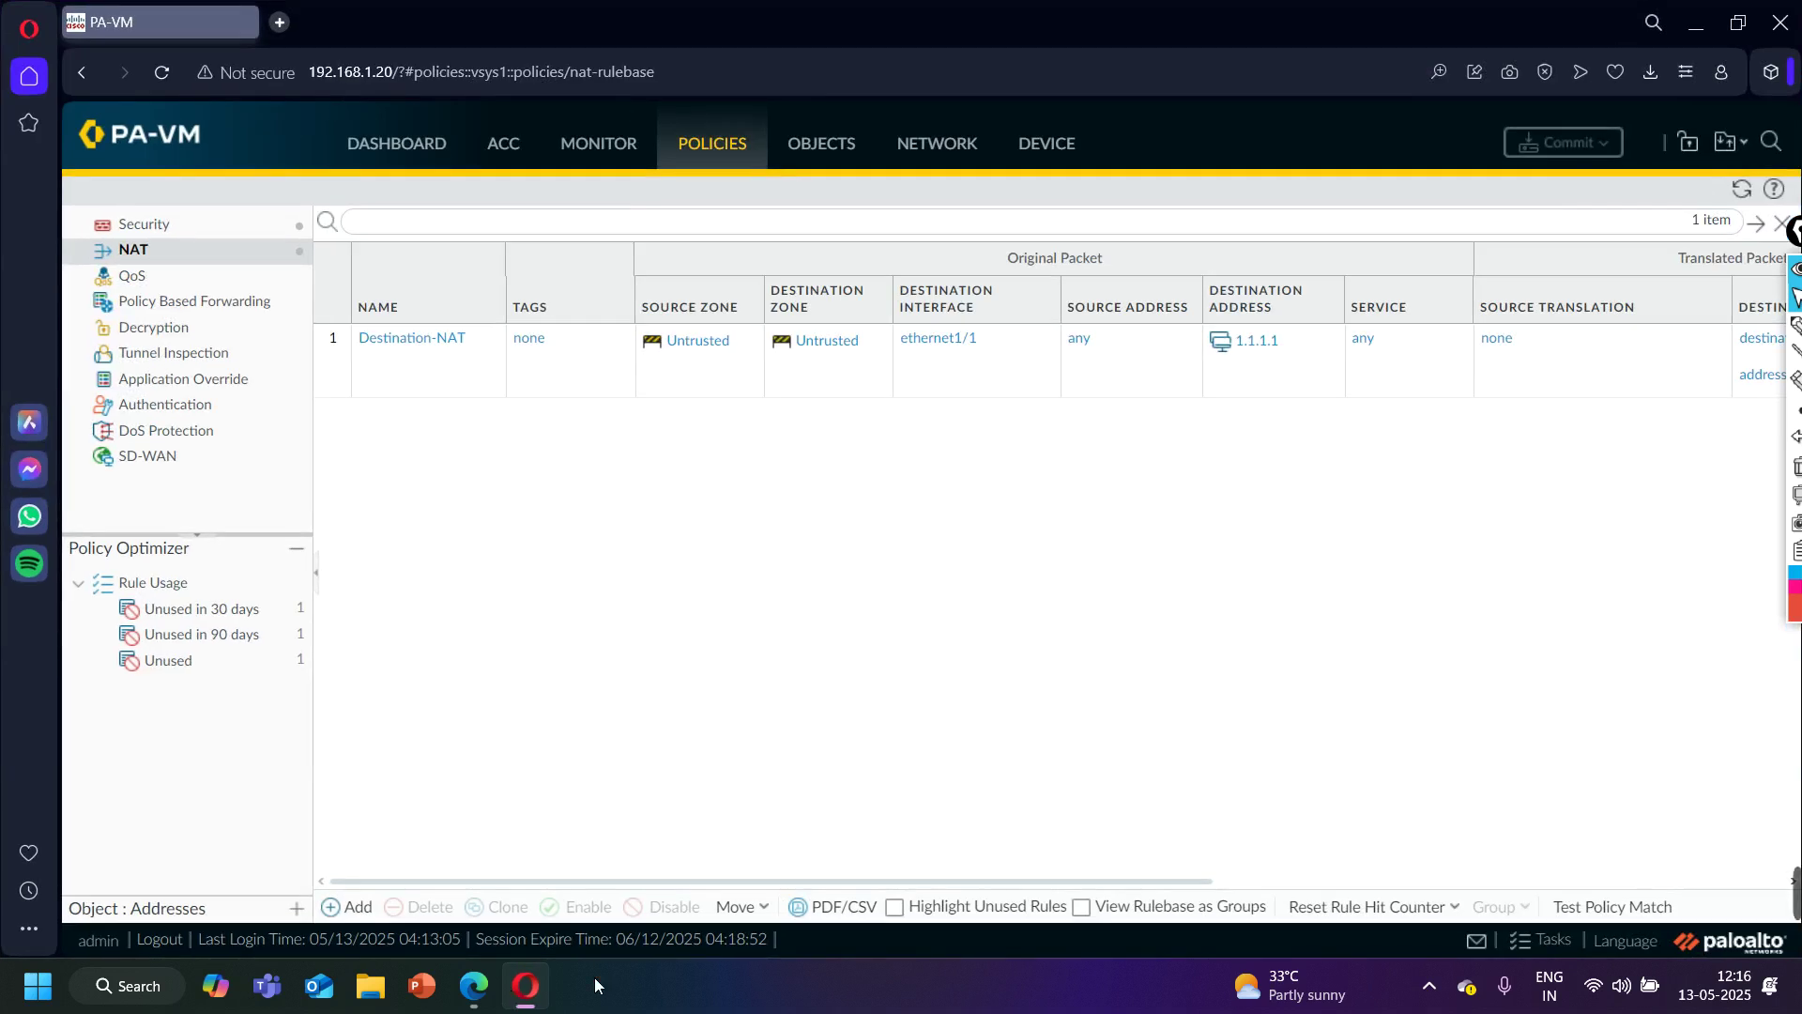
Step: Select the Destination-NAT rule under Policies > NAT, delete it, and confirm with Yes
{"action": "left_click", "coordinate": [409, 361]}
{"action": "right_click", "coordinate": [410, 363]}
{"action": "left_click", "coordinate": [1279, 559]}
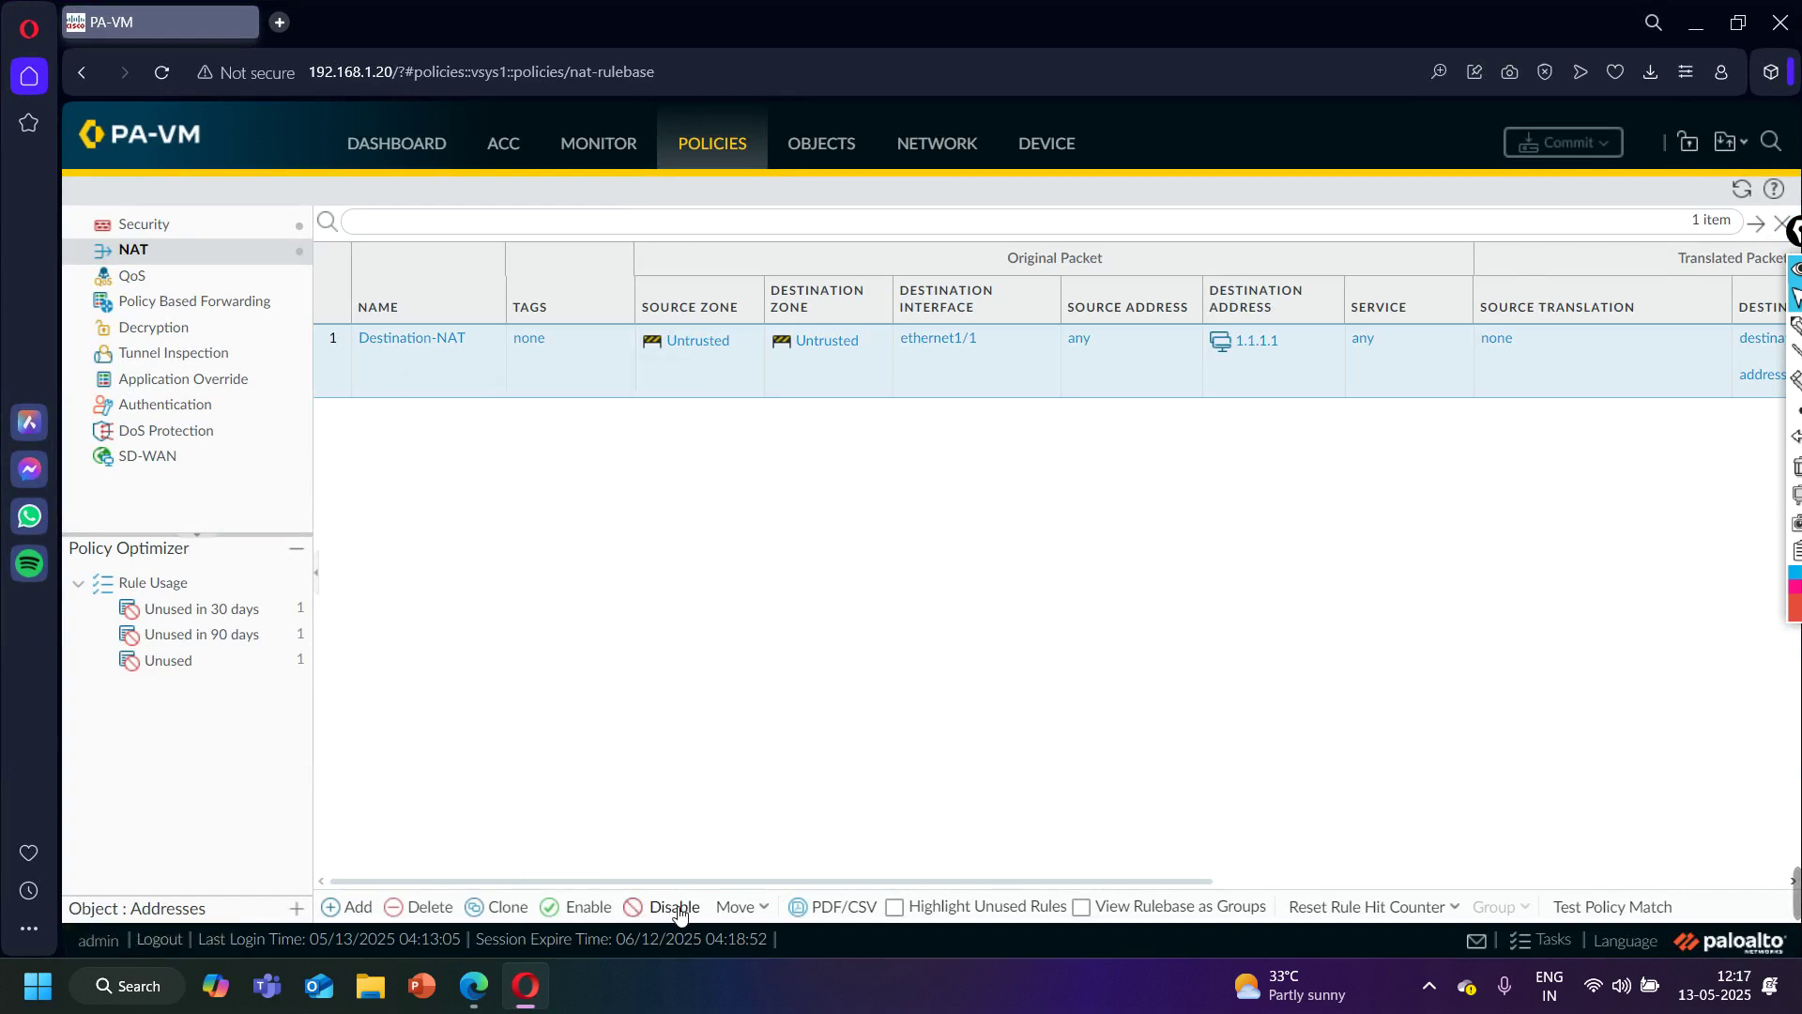
{"action": "left_click", "coordinate": [418, 908]}
{"action": "left_click", "coordinate": [878, 595]}
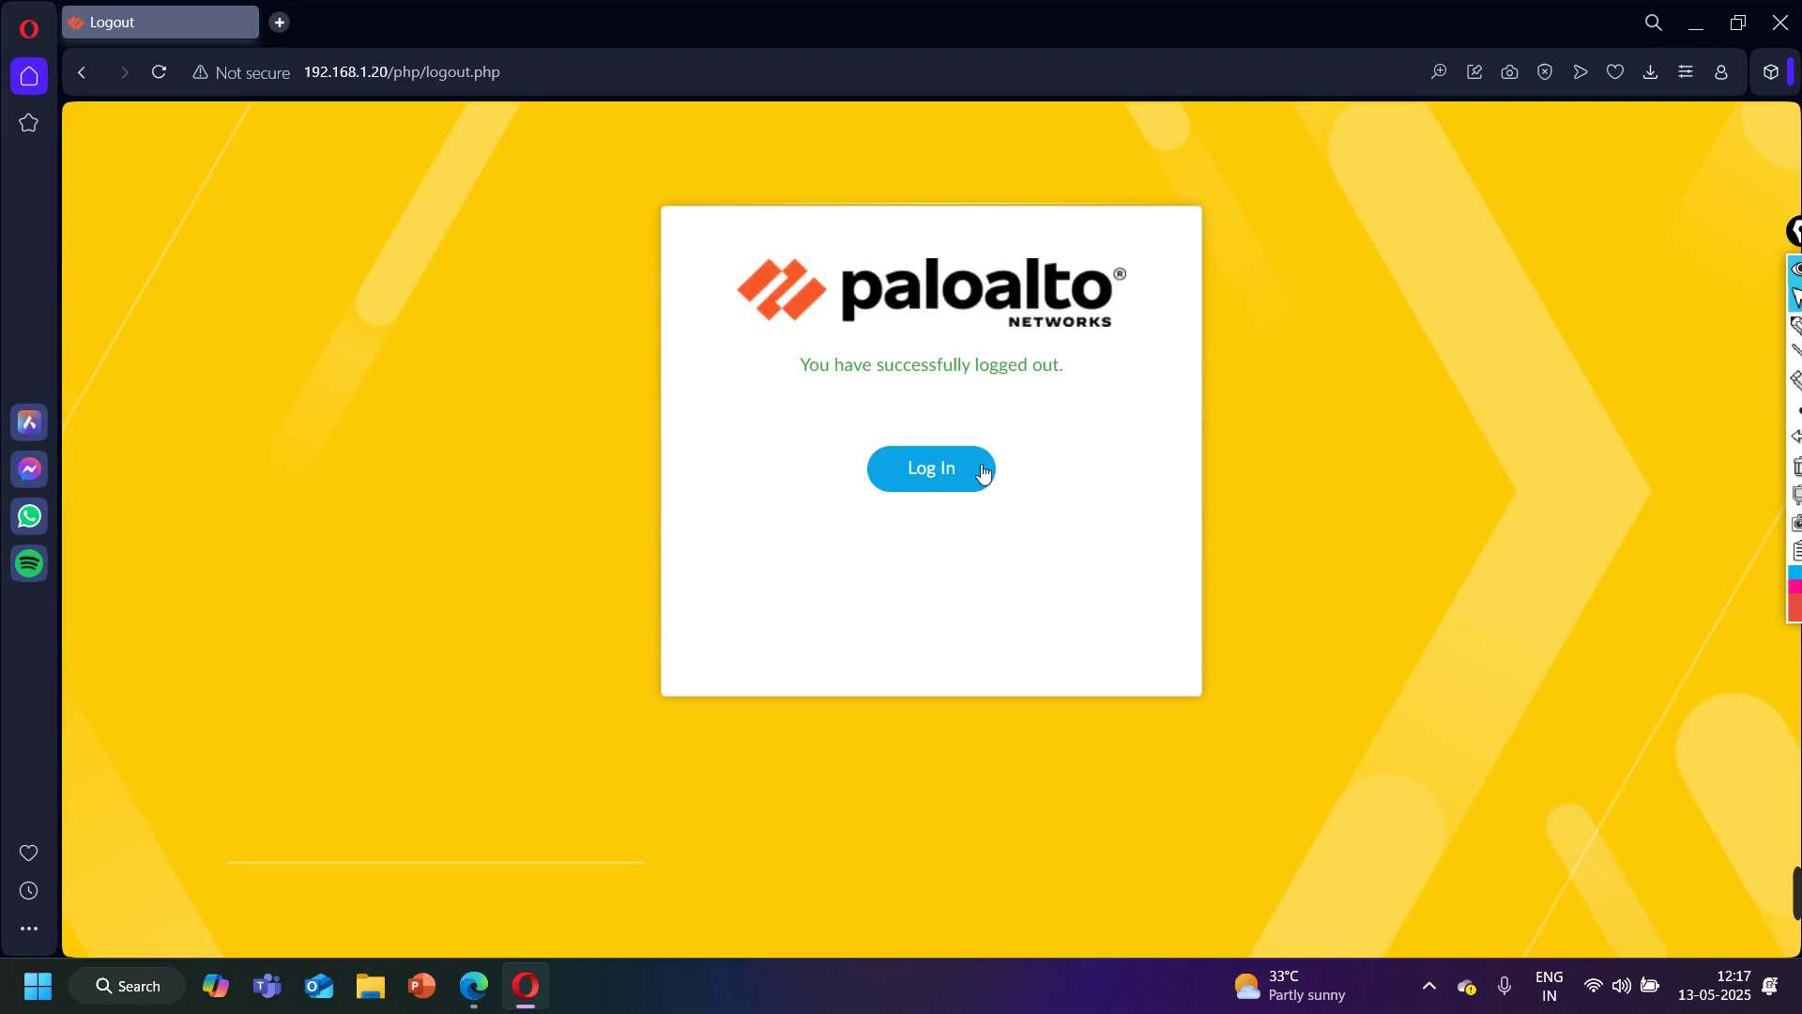
Step: Log in as admin with the account password, re-entering the credentials after an invalid-login error
{"action": "left_click", "coordinate": [978, 468]}
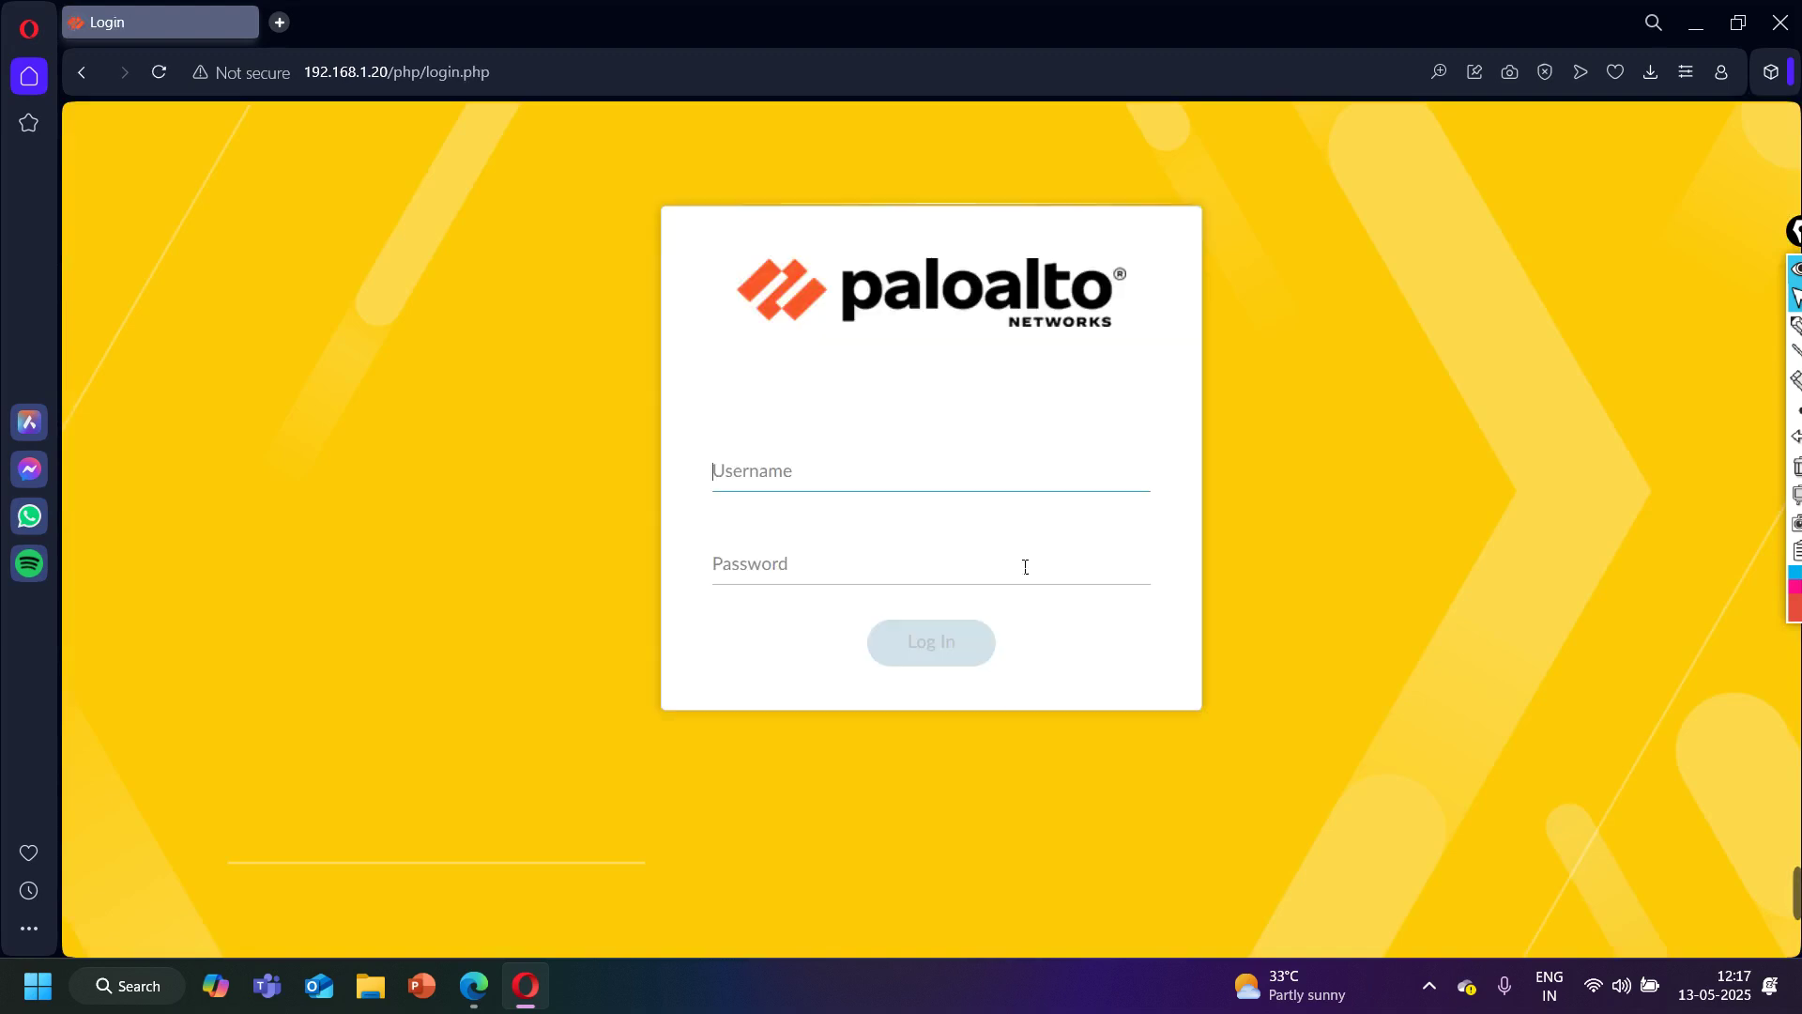
{"action": "type", "text": "admin"}
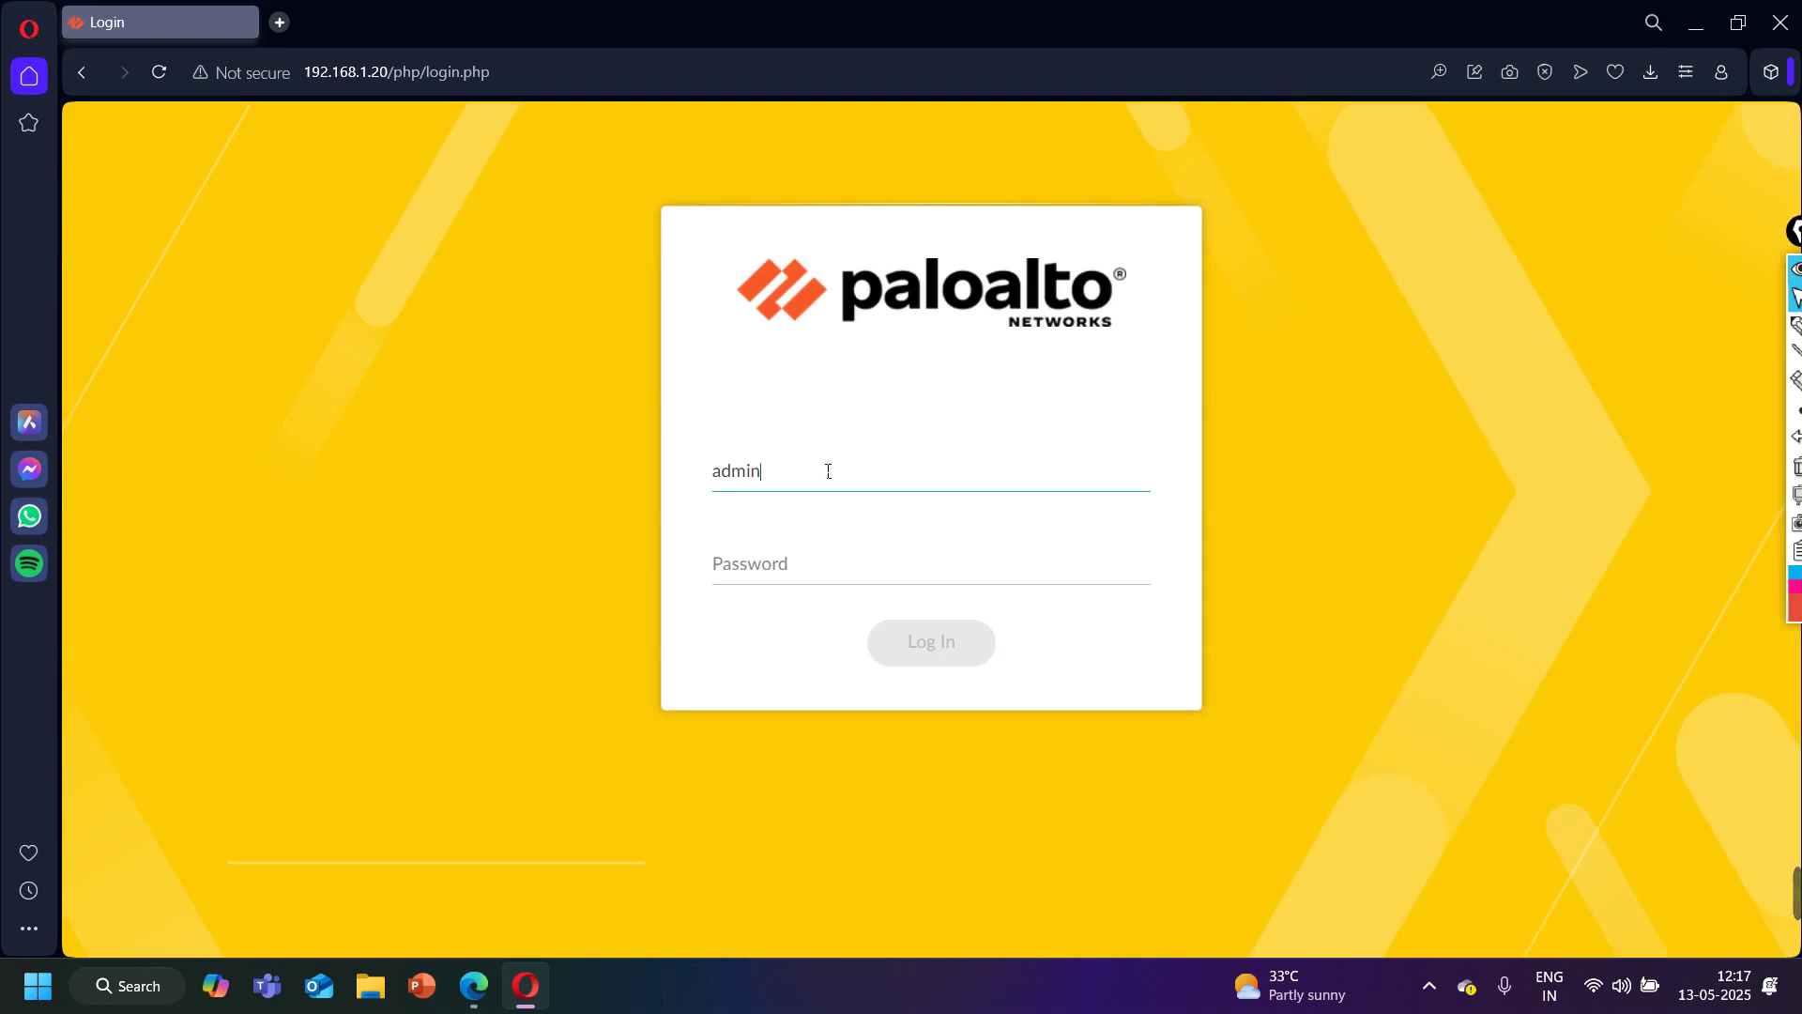
{"action": "key", "text": "Tab"}
{"action": "type", "text": "••••"}
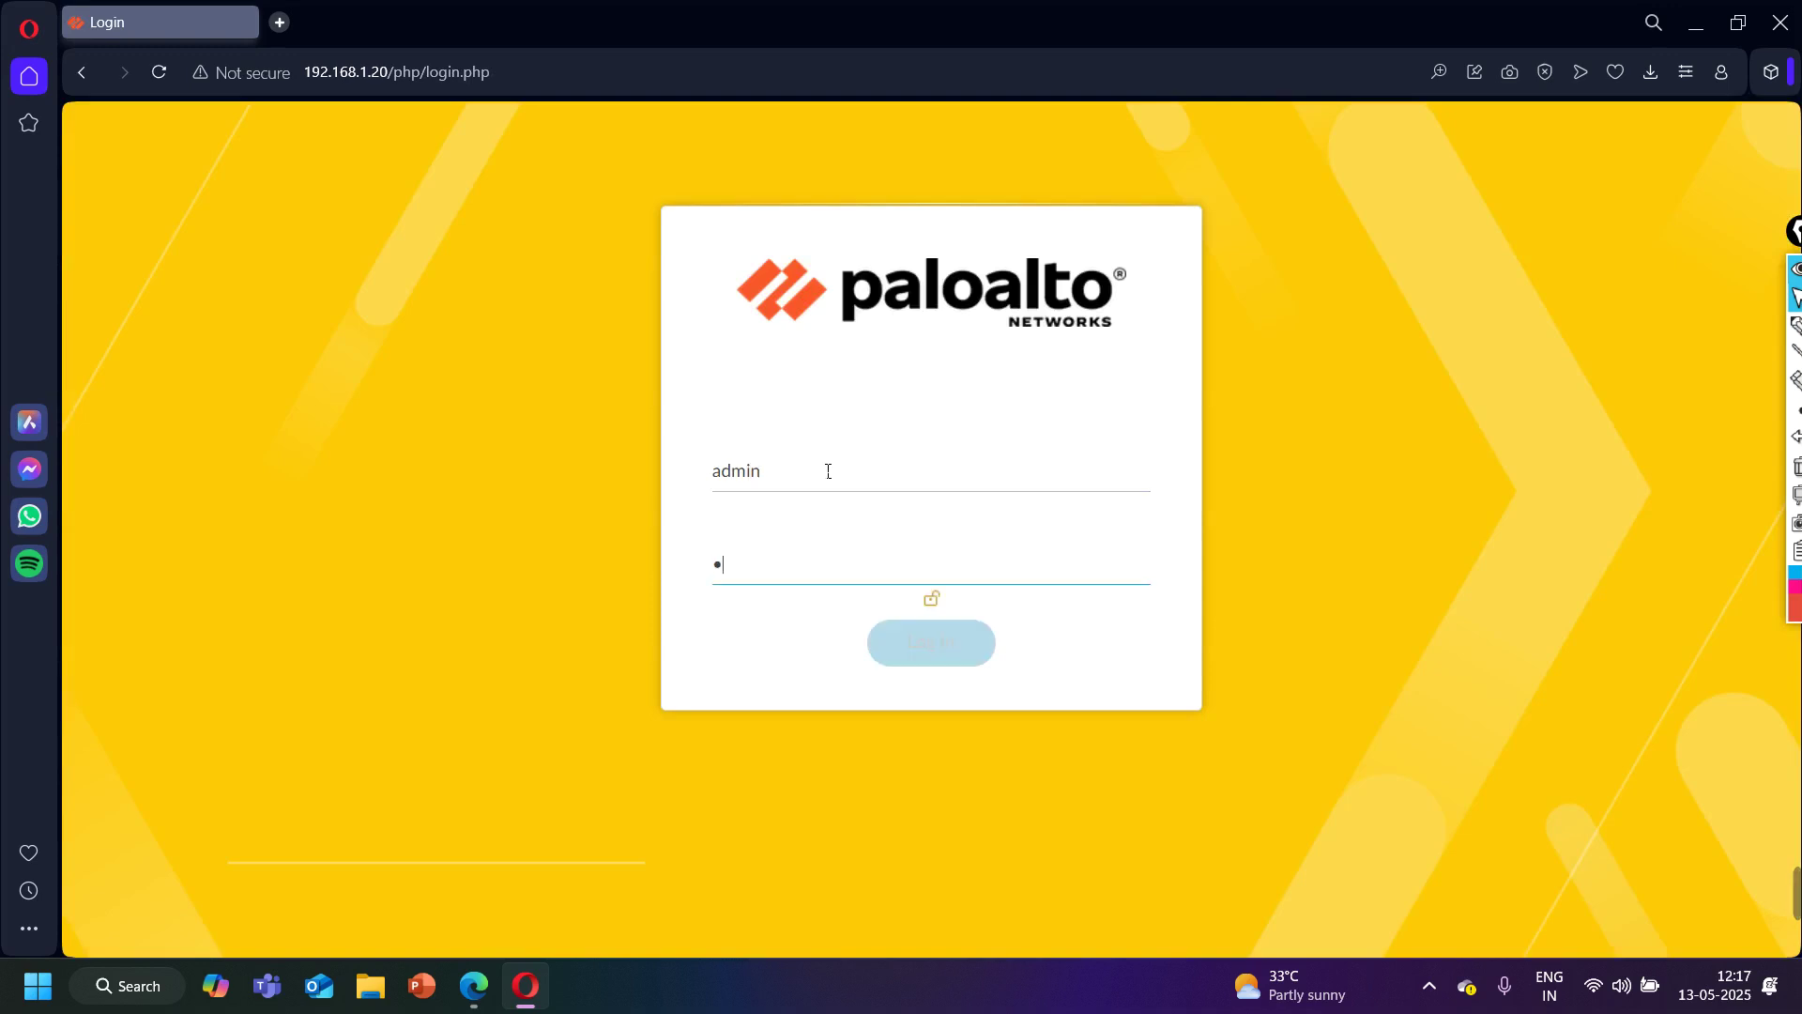
{"action": "type", "text": "•••••"}
{"action": "key", "text": "Return"}
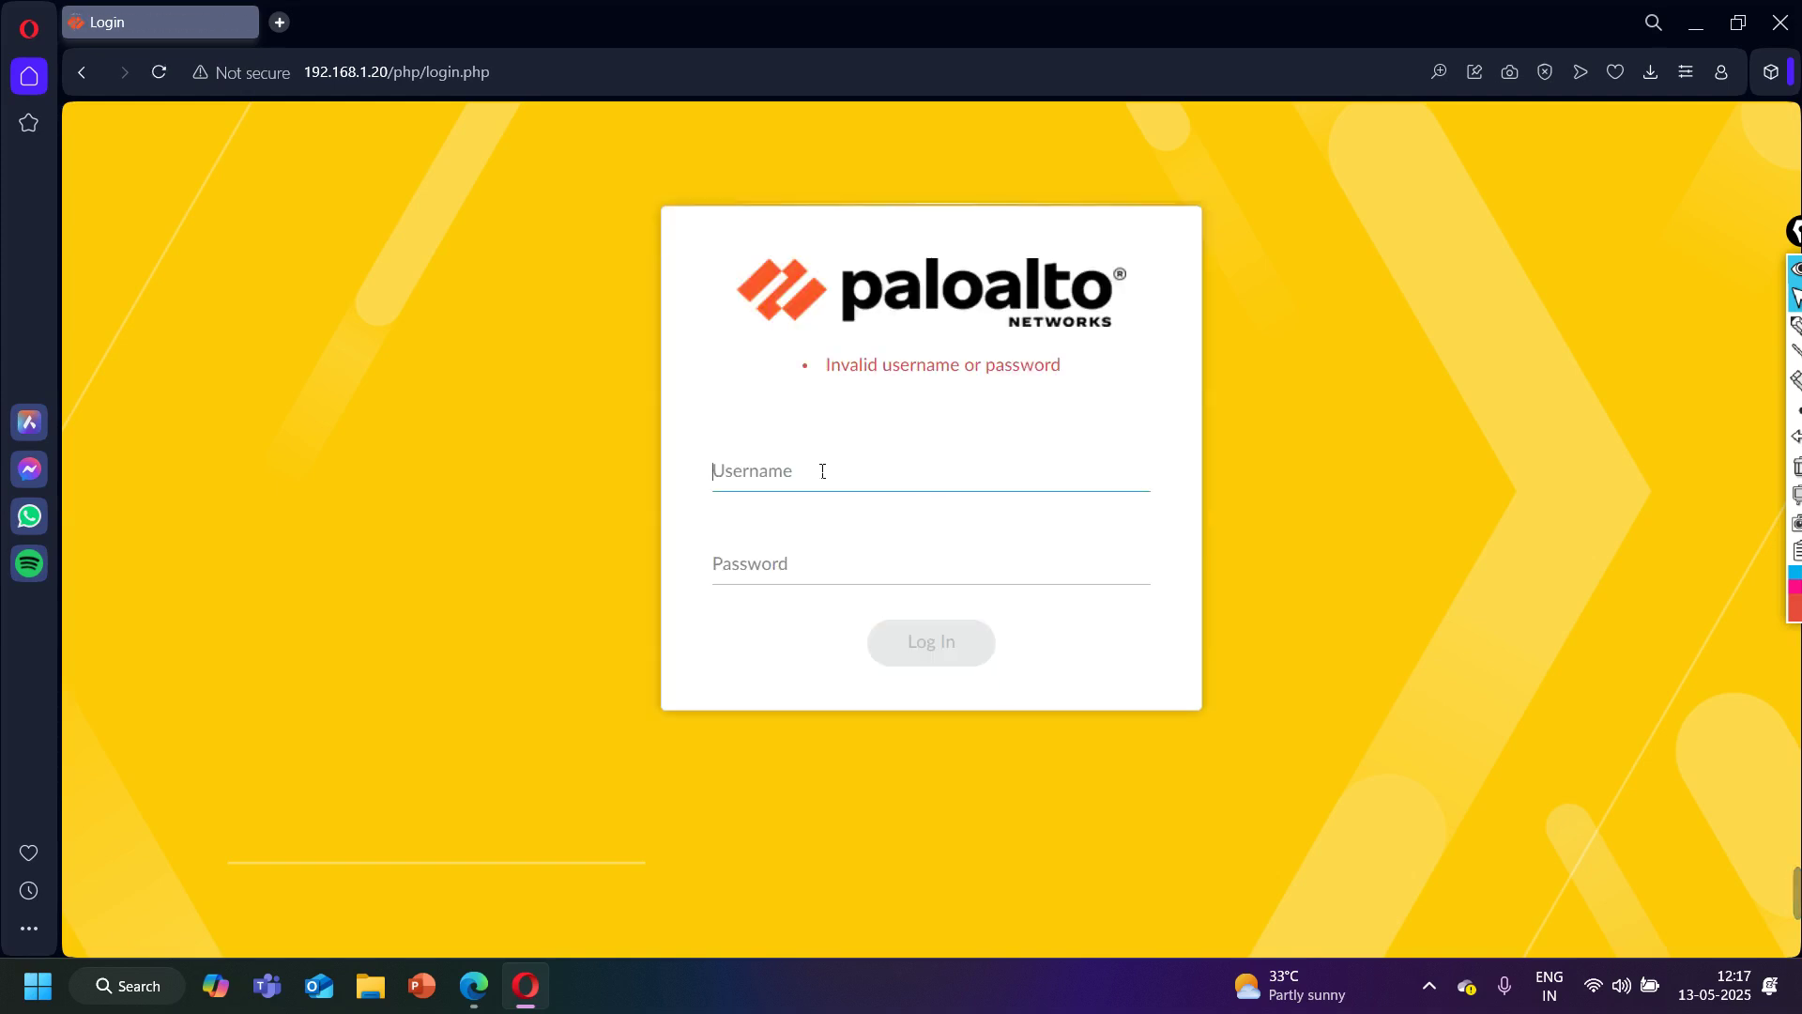
{"action": "type", "text": "admin"}
{"action": "key", "text": "Tab"}
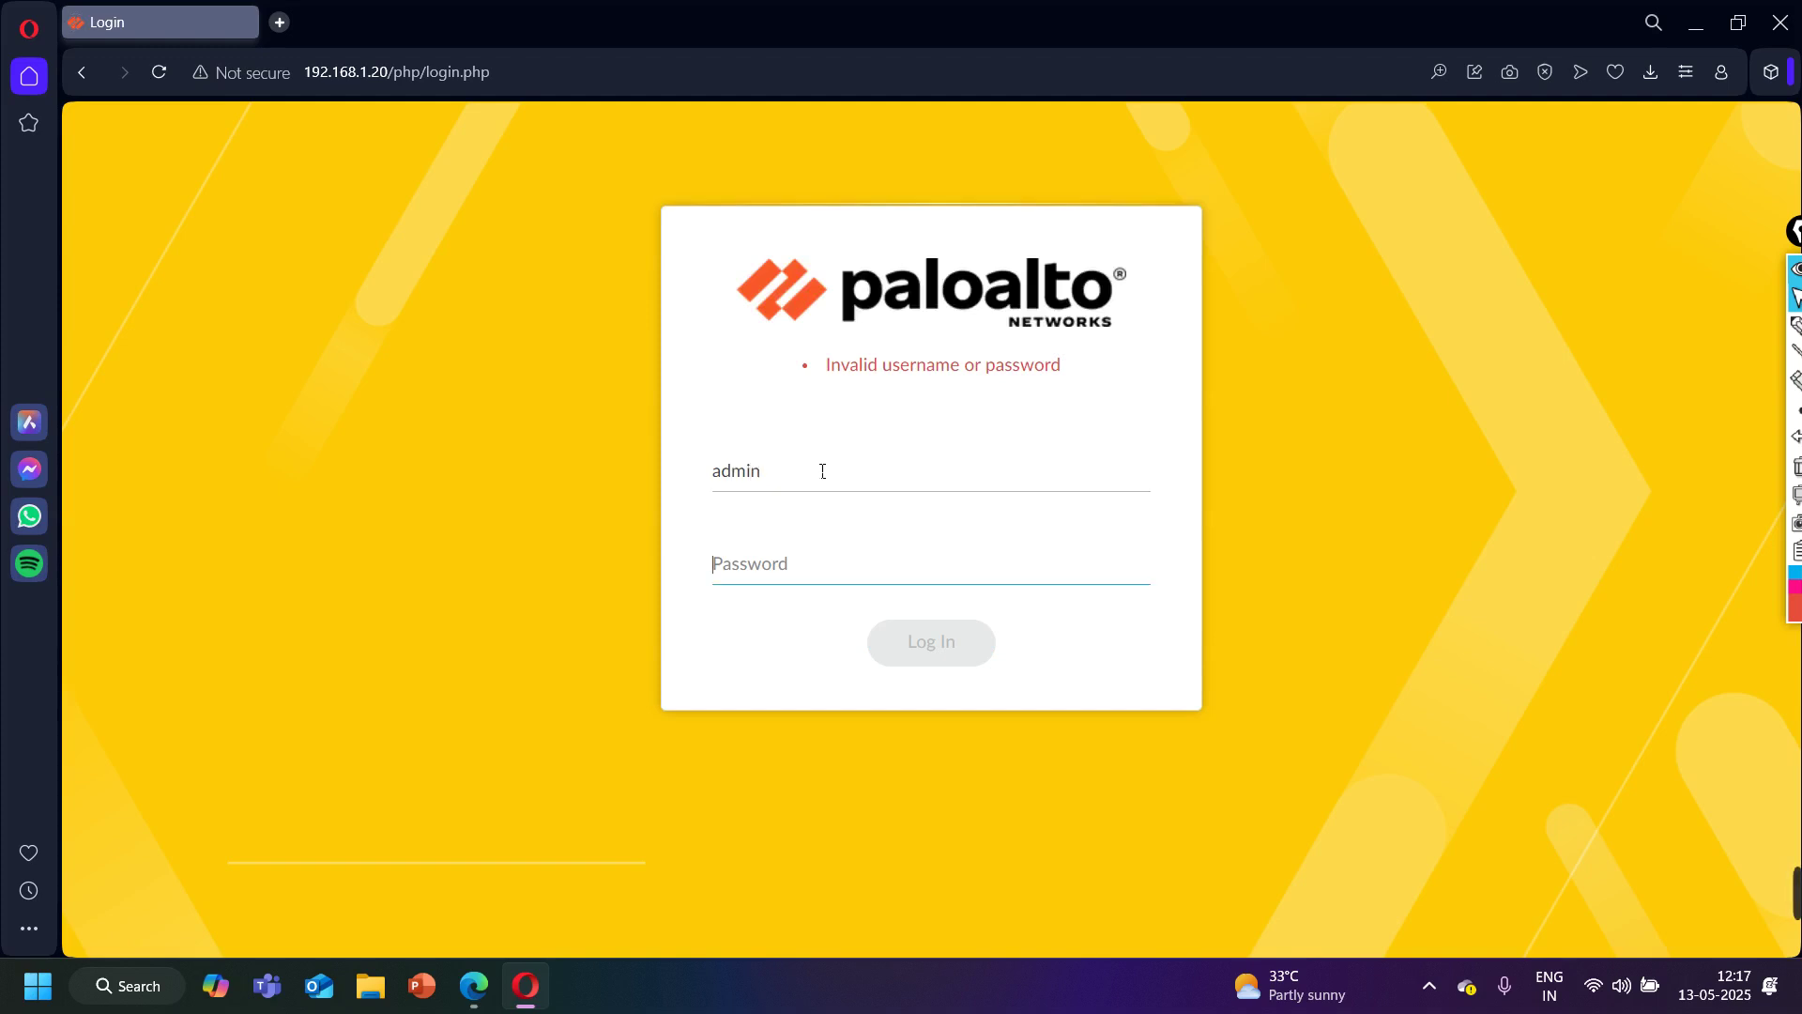
{"action": "type", "text": "****"}
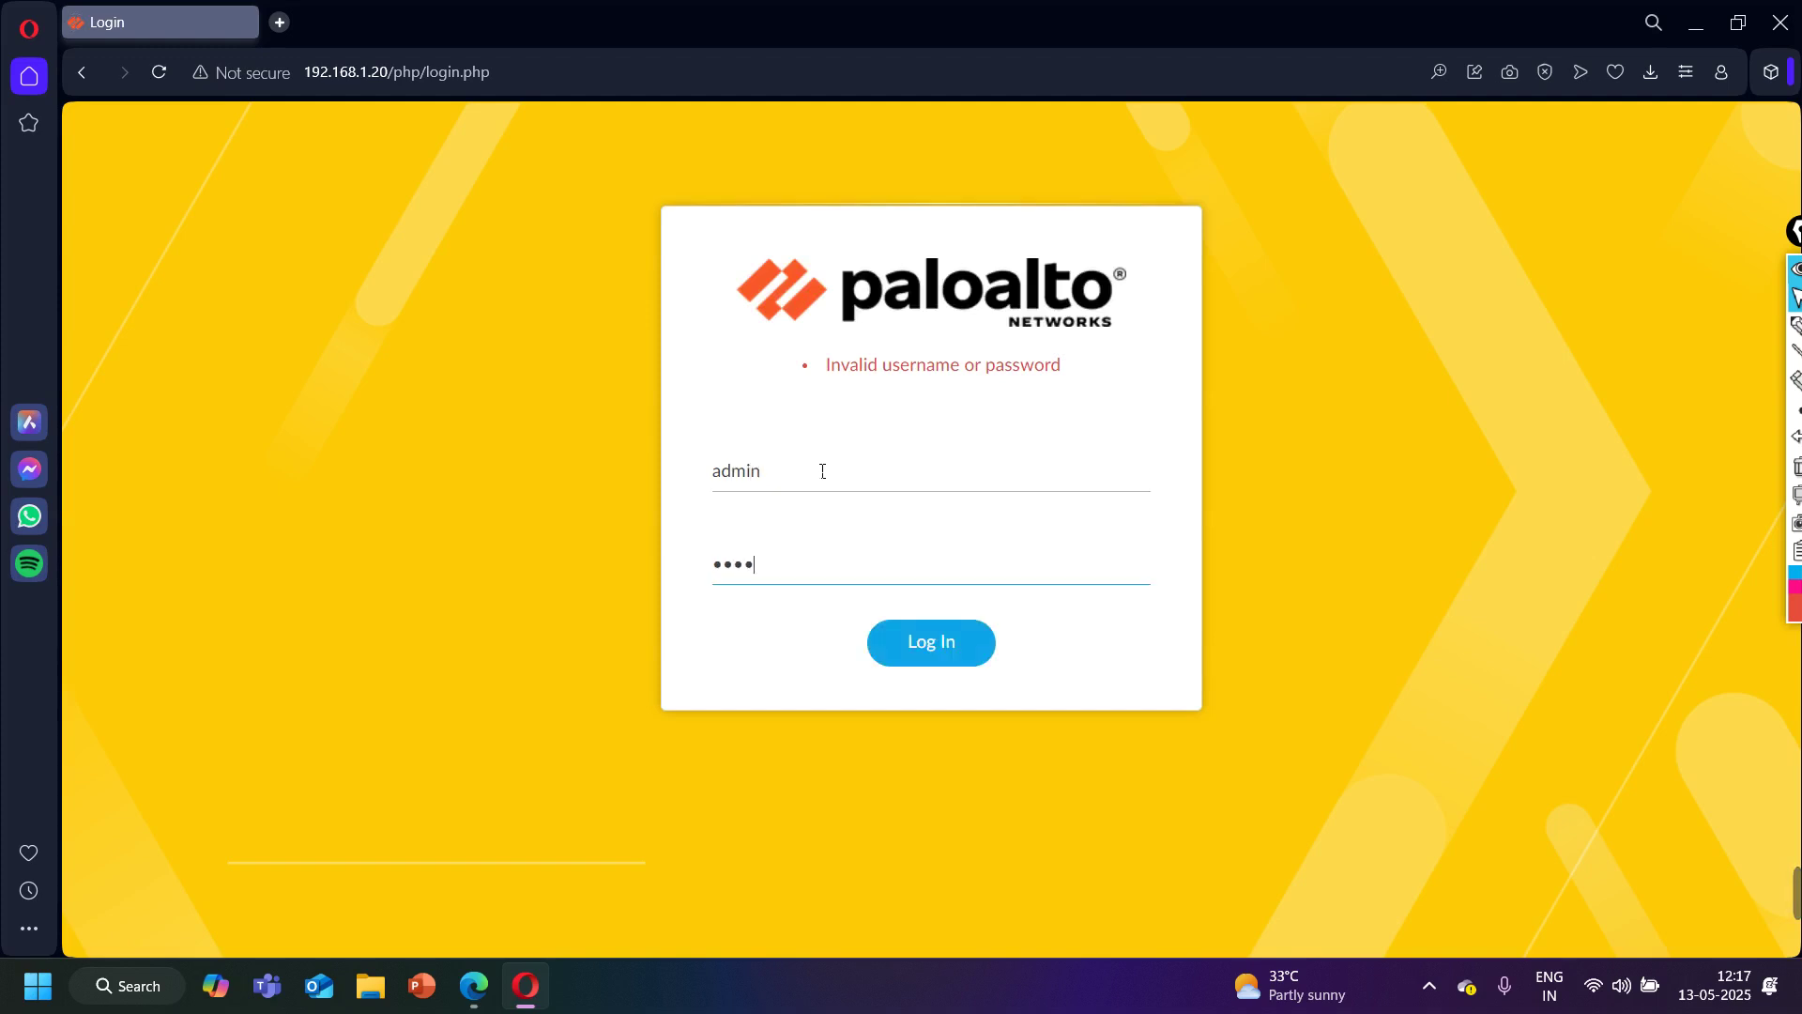
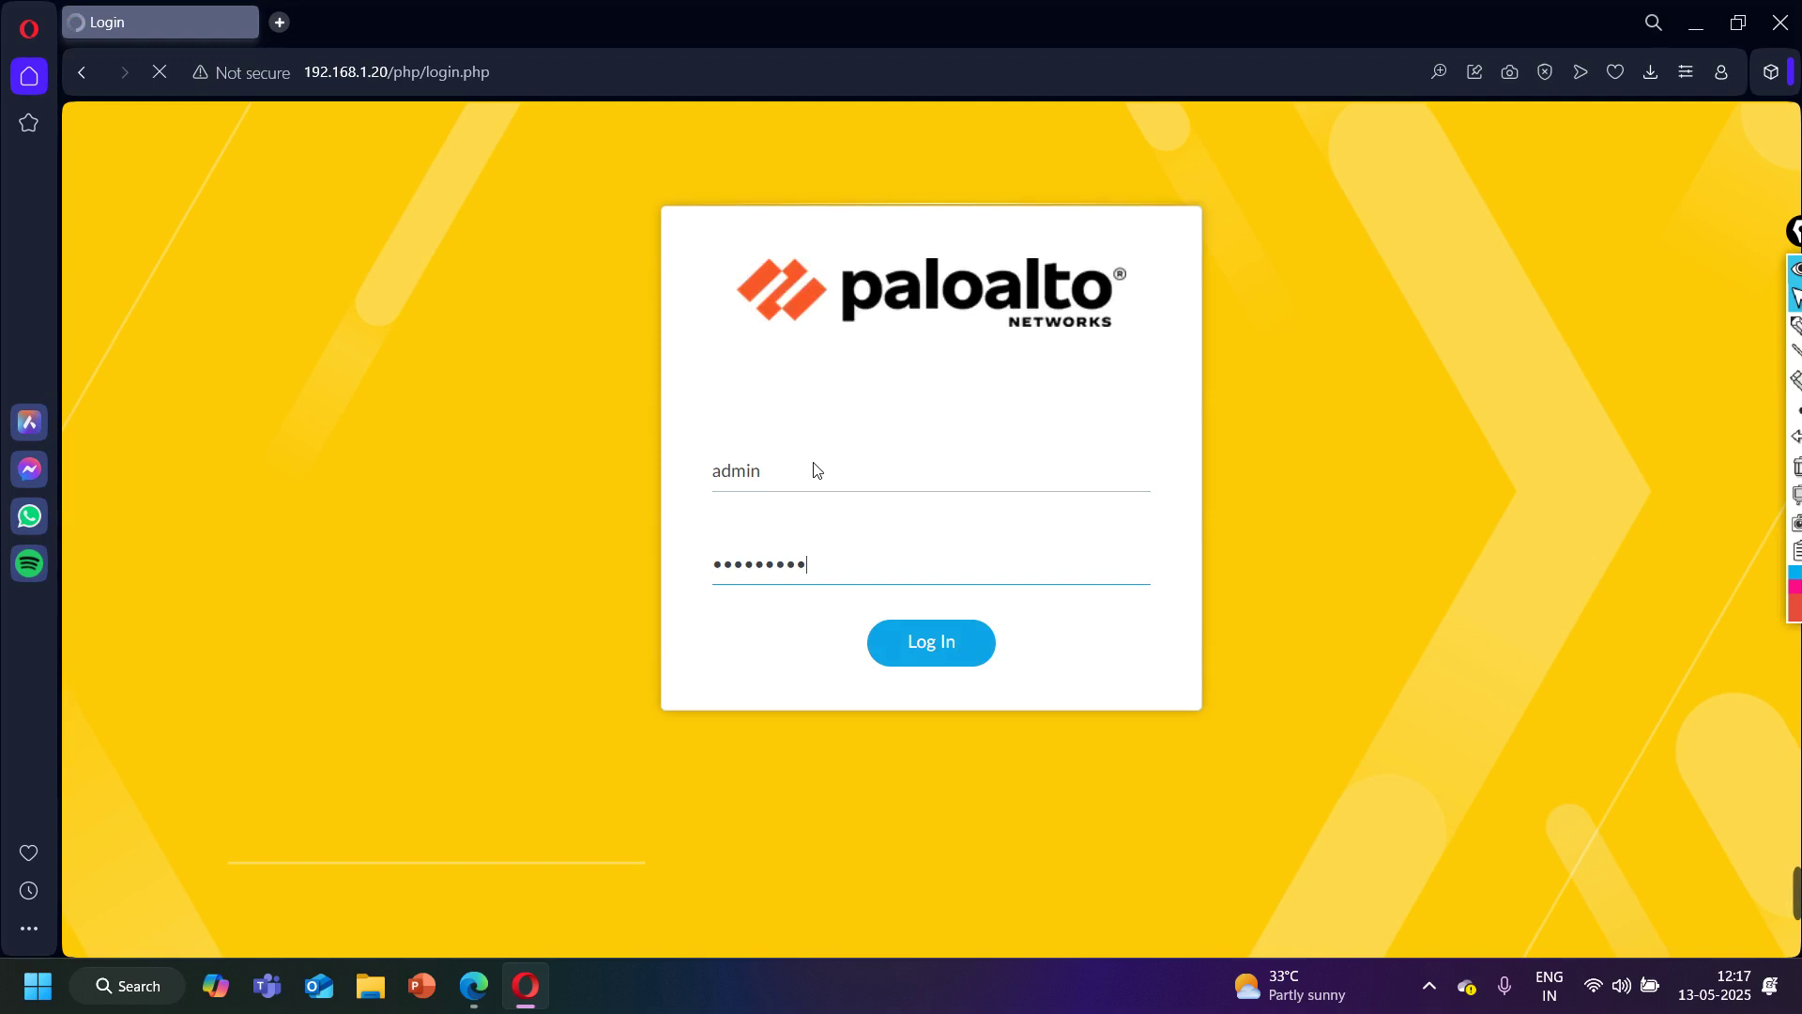
Step: Log in to the PA-VM firewall as admin and wait for the dashboard to load
{"action": "left_click", "coordinate": [919, 635]}
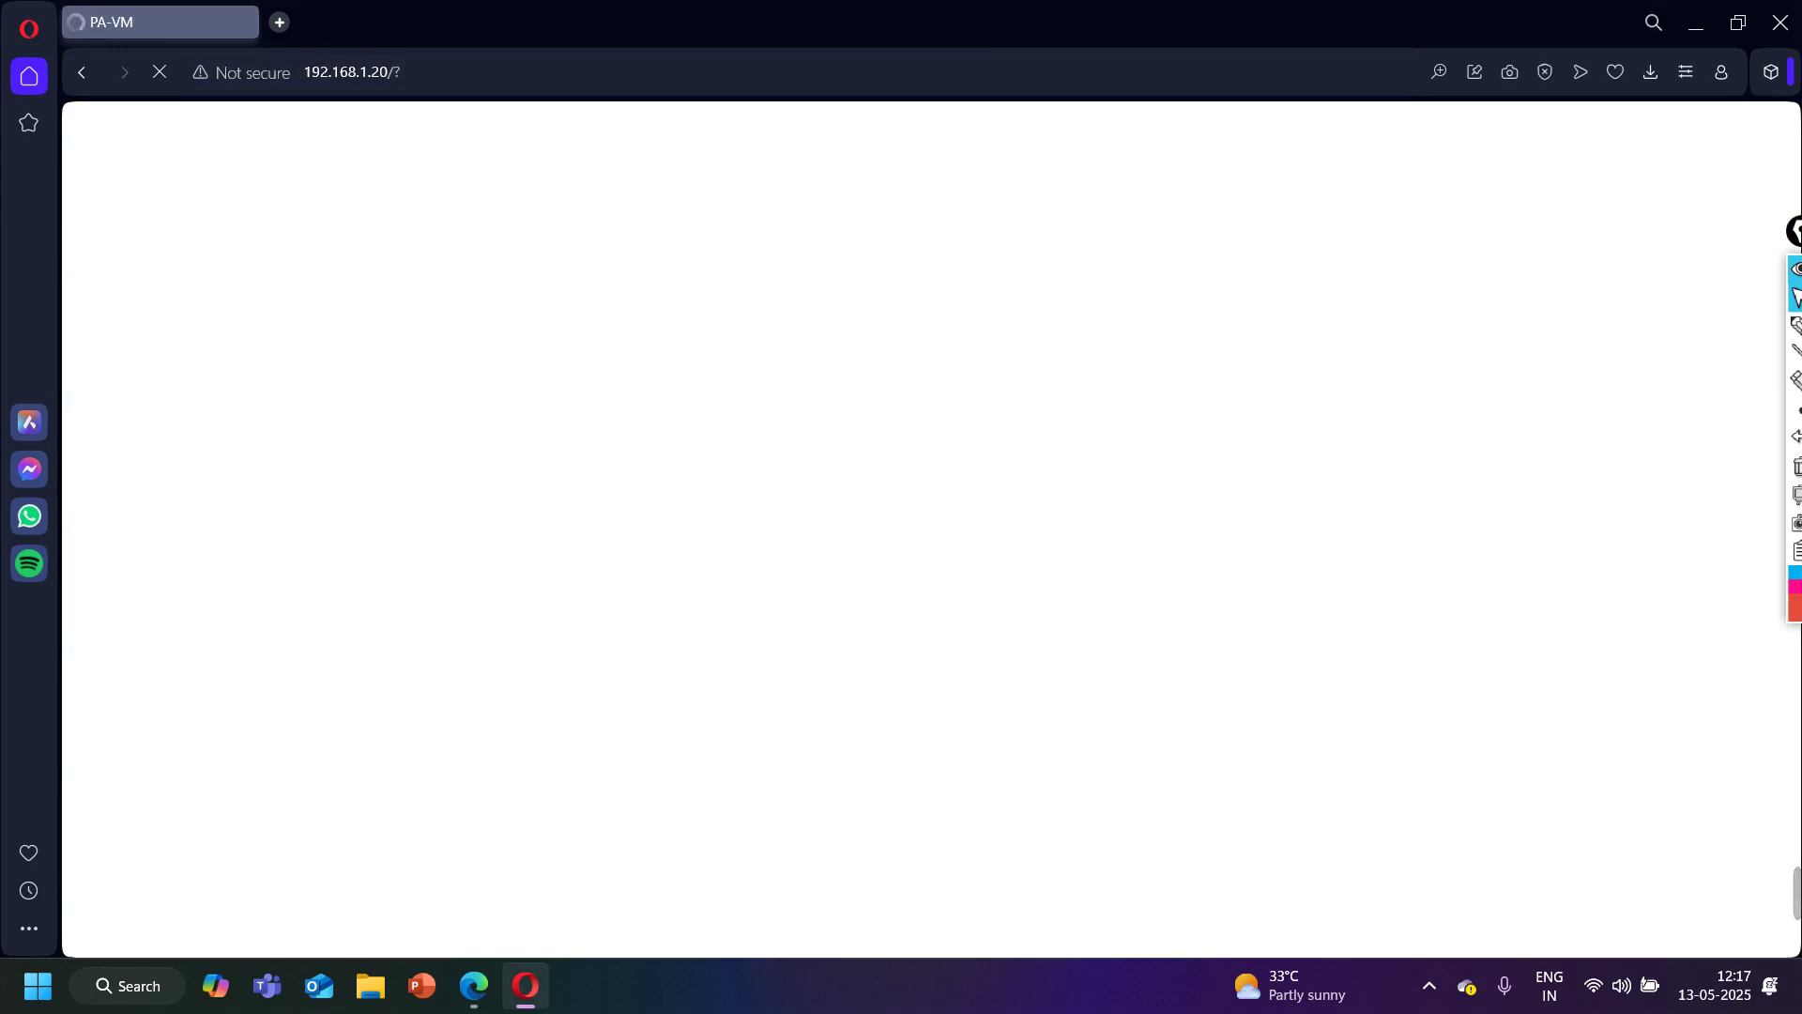
{"action": "mouse_move", "coordinate": [526, 1009]}
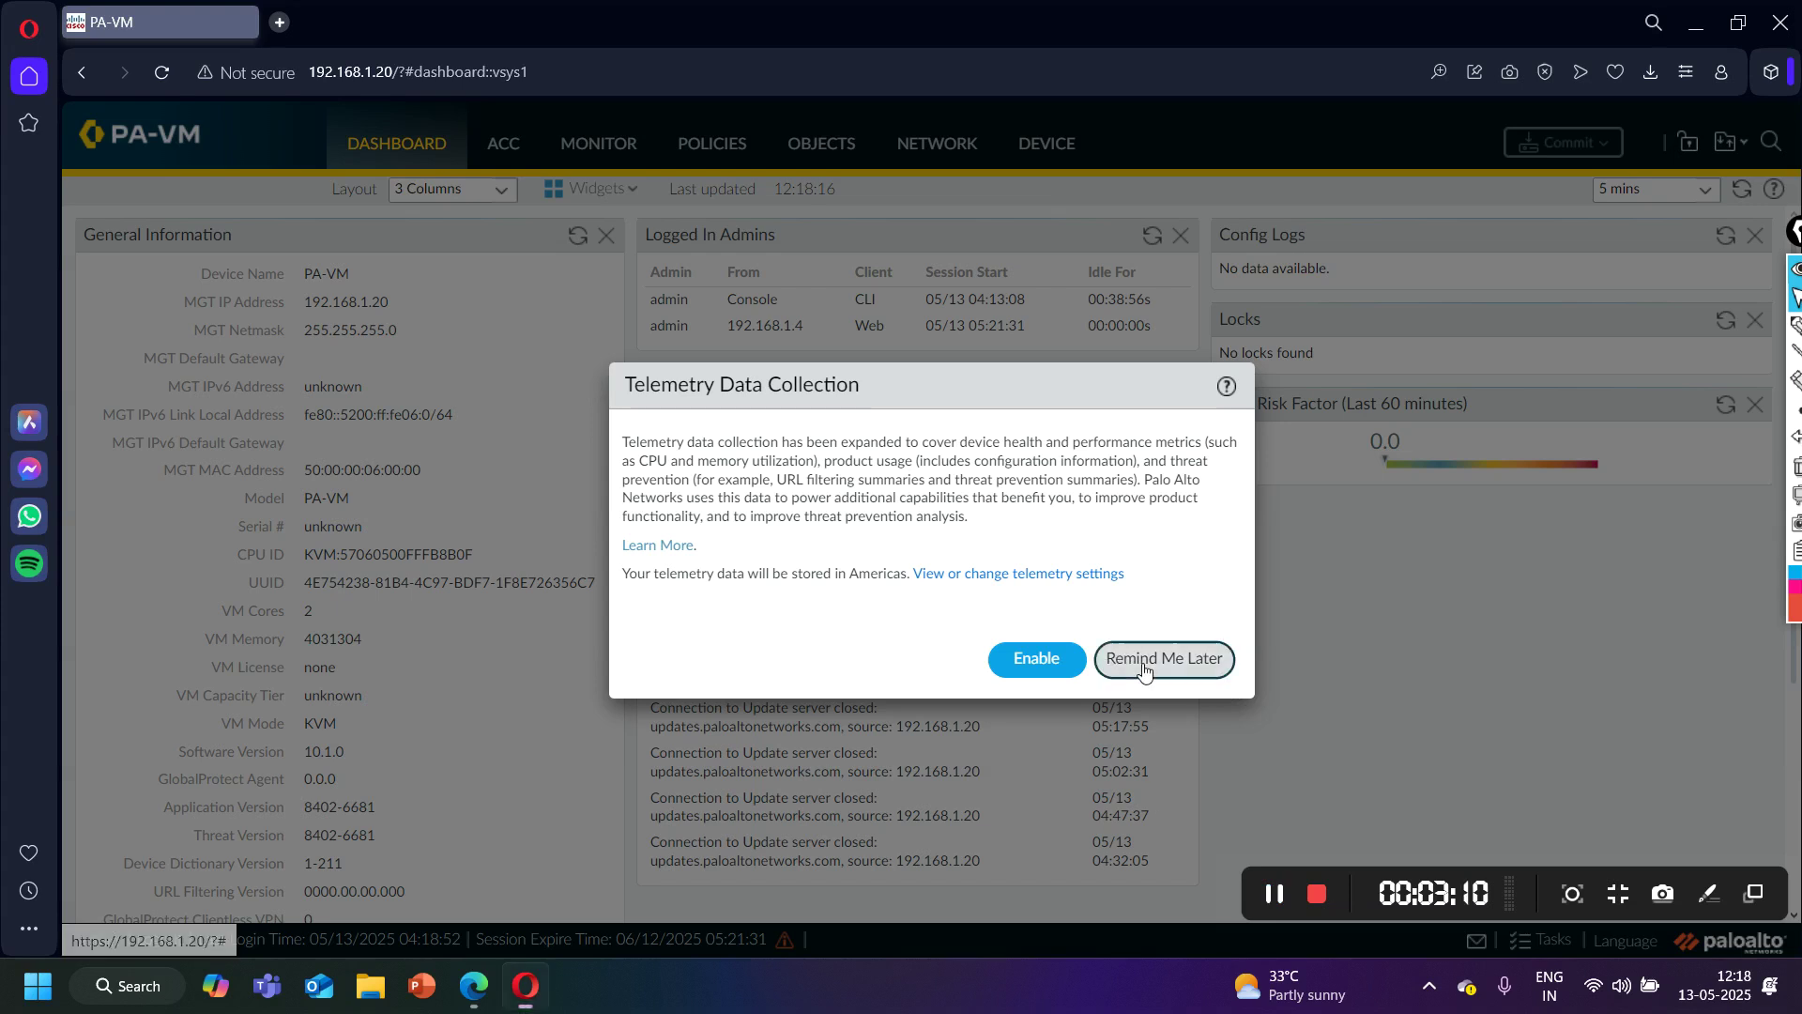
Step: Dismiss the telemetry prompt with Remind Me Later and go to Policies > NAT
{"action": "left_click", "coordinate": [1147, 663]}
{"action": "left_click", "coordinate": [818, 151]}
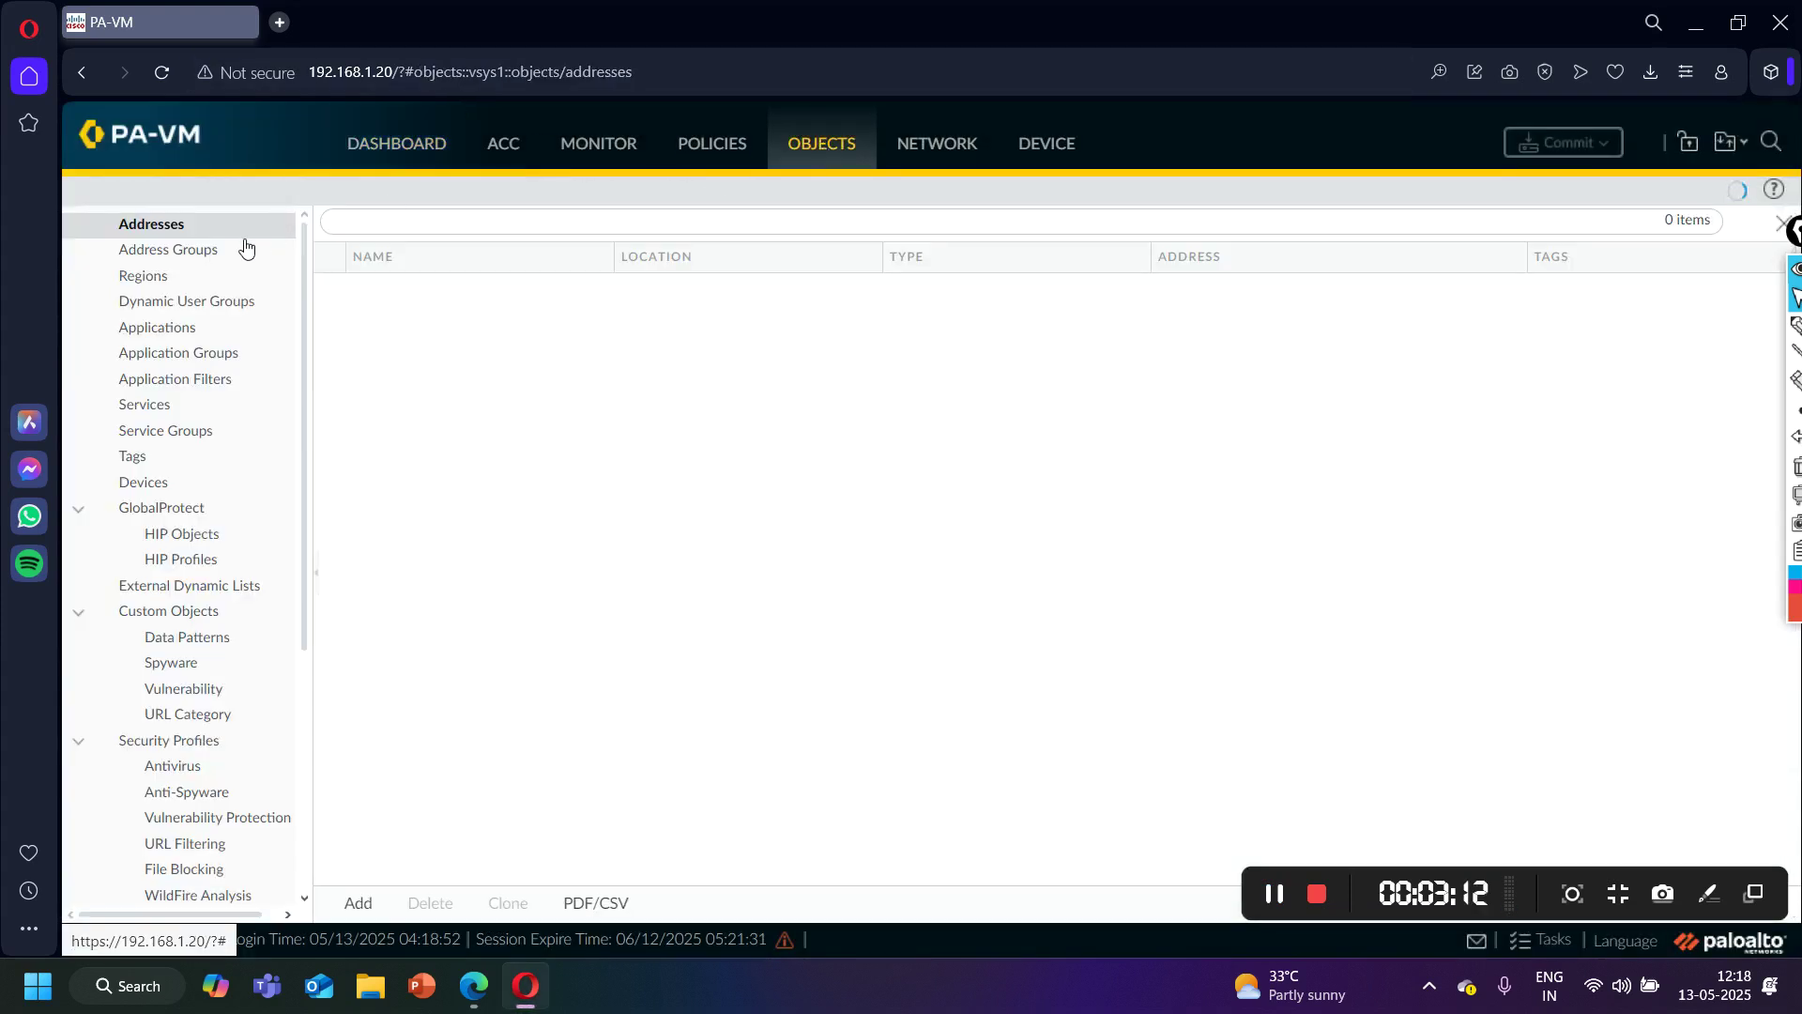
{"action": "left_click", "coordinate": [755, 142]}
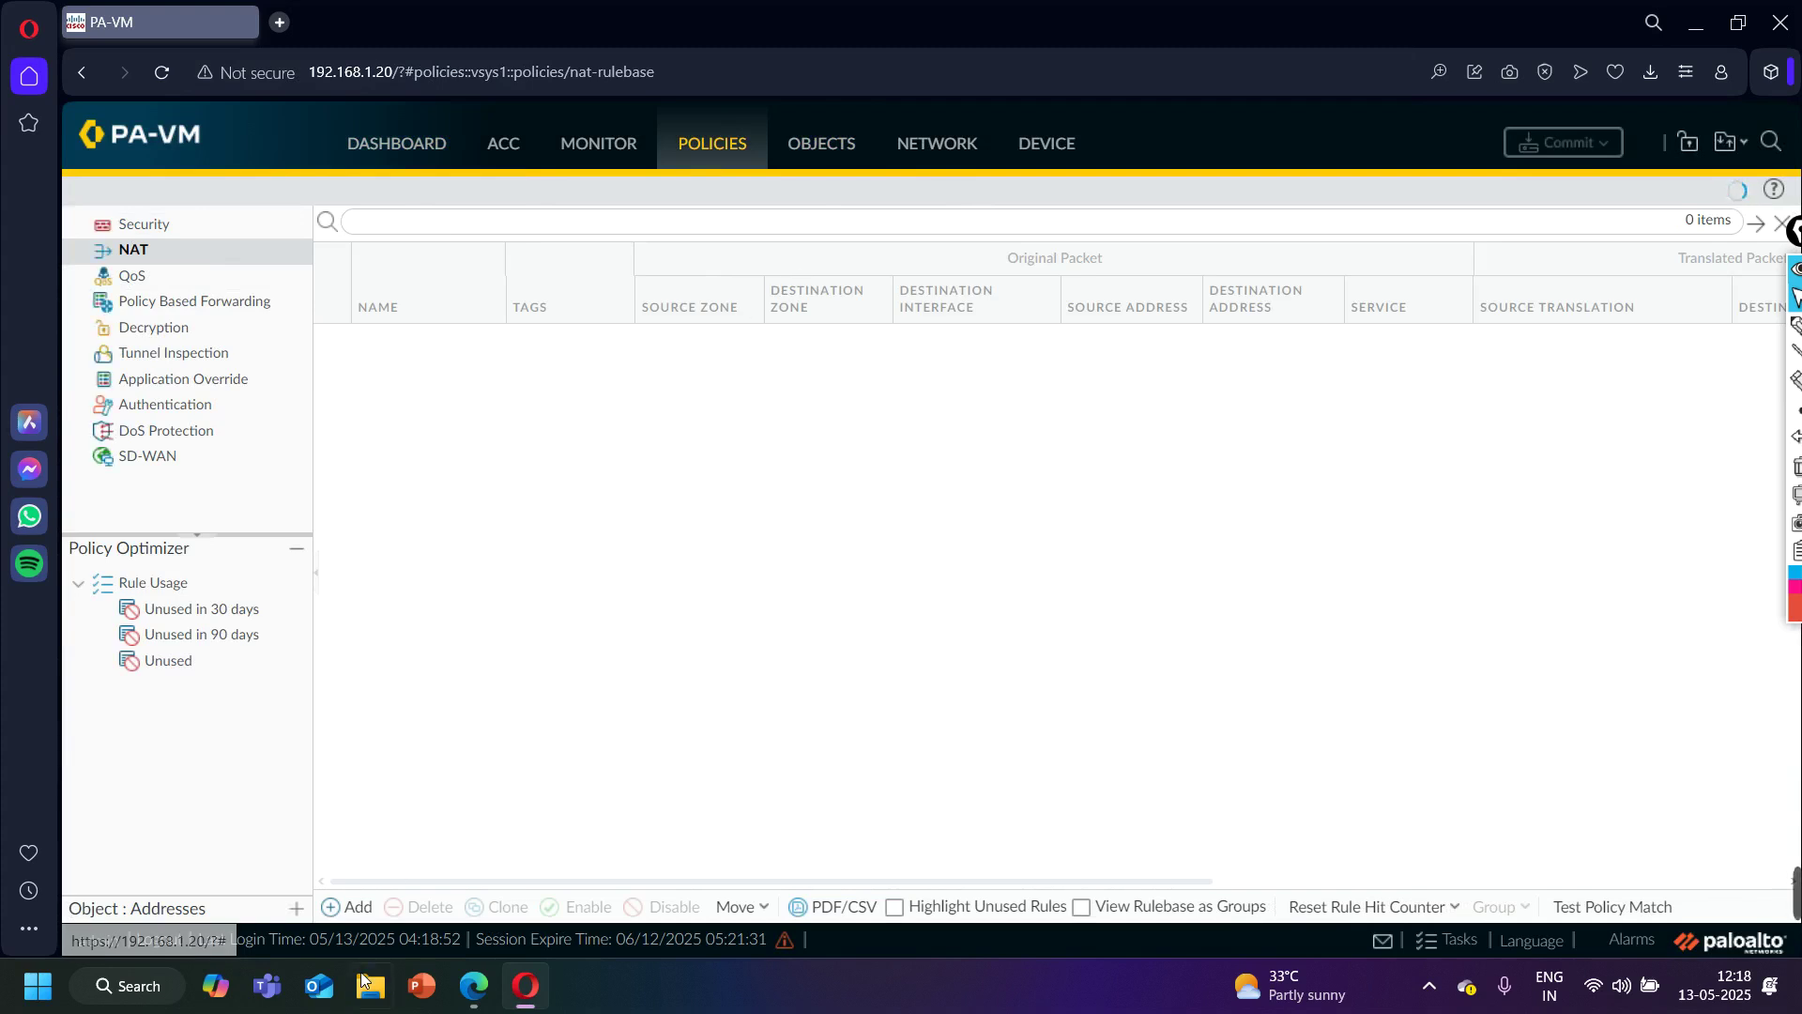
Step: Add a new NAT rule named DMZ-SERVER and go to its Original Packet settings
{"action": "left_click", "coordinate": [356, 906]}
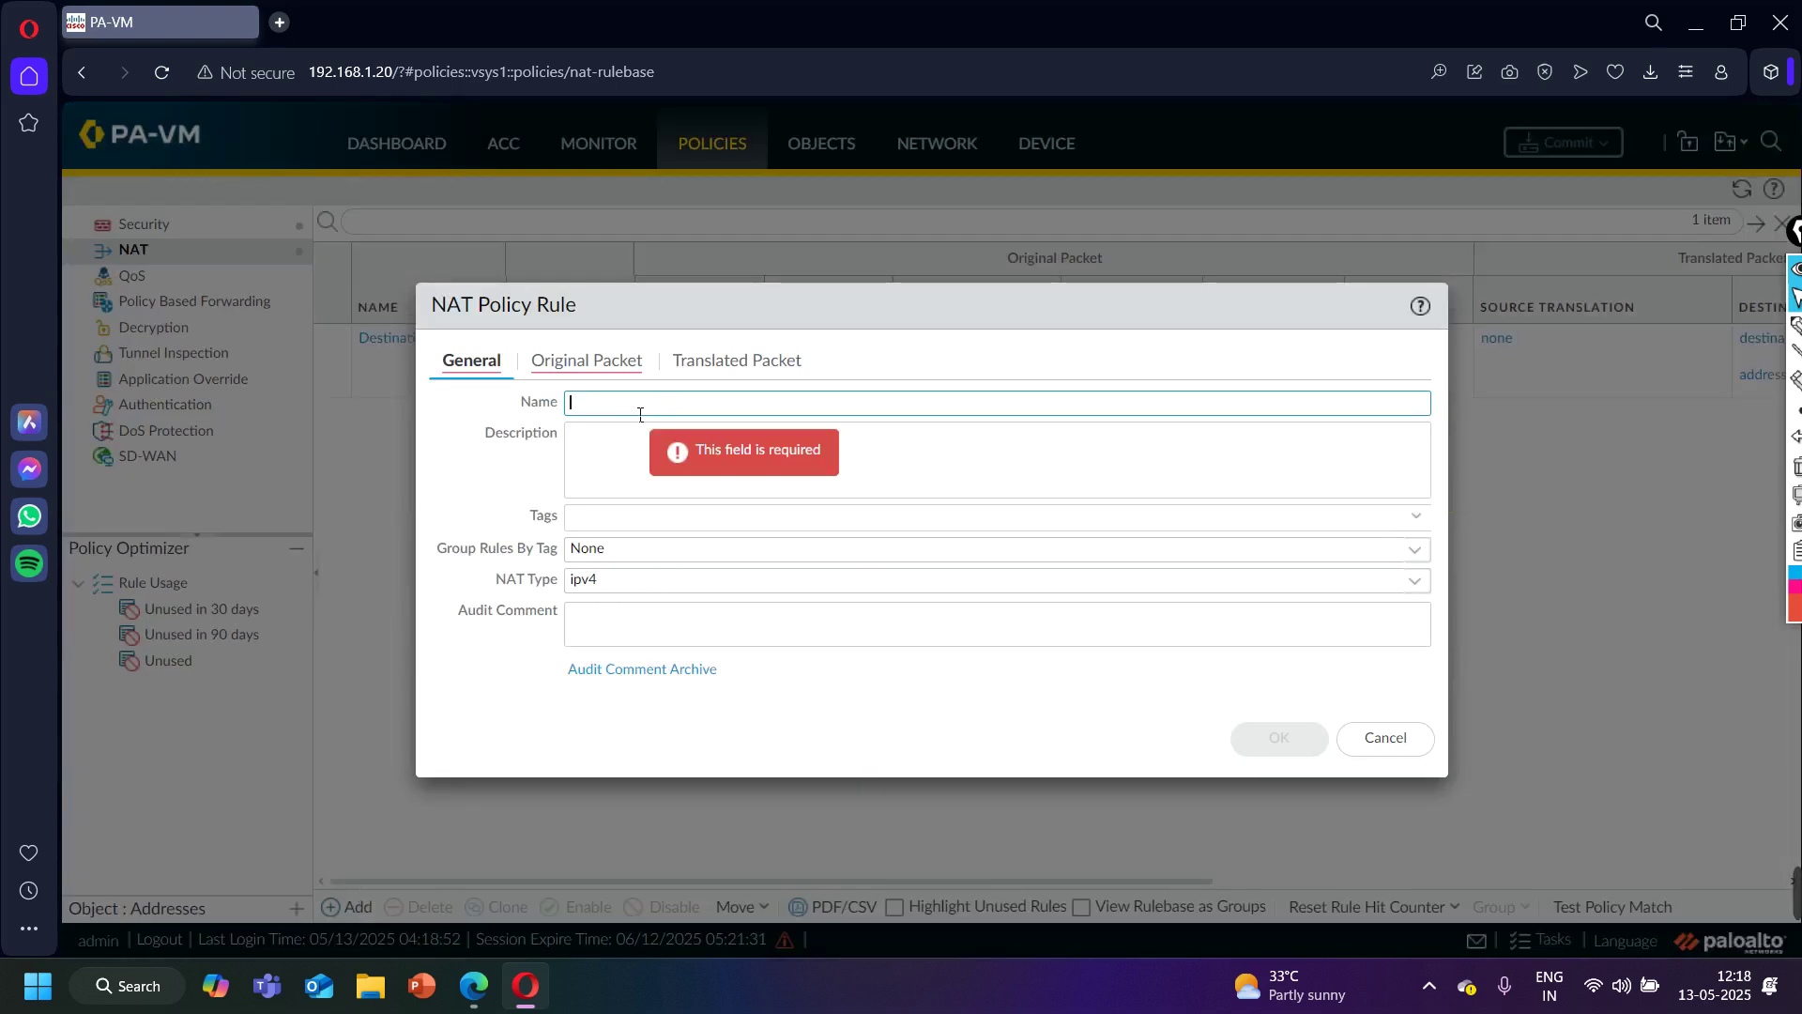
{"action": "type", "text": "W"}
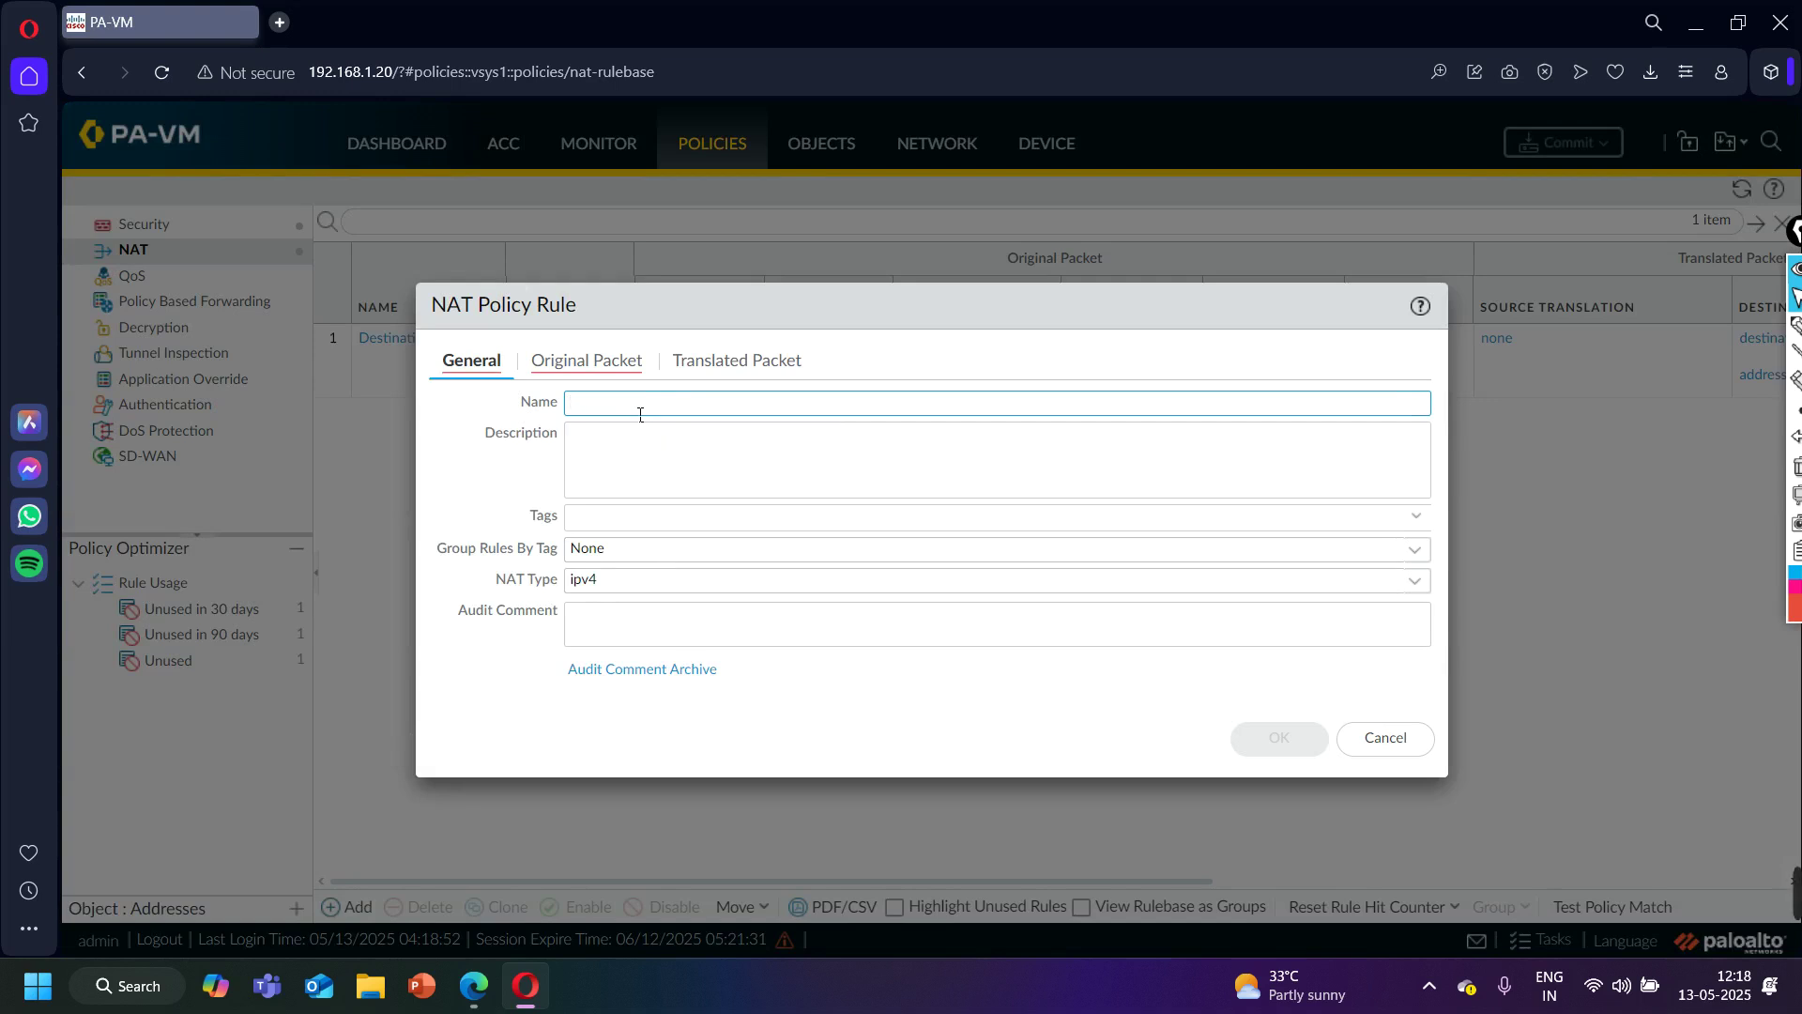
{"action": "type", "text": "DMZ-SERVER"}
{"action": "left_click", "coordinate": [627, 367]}
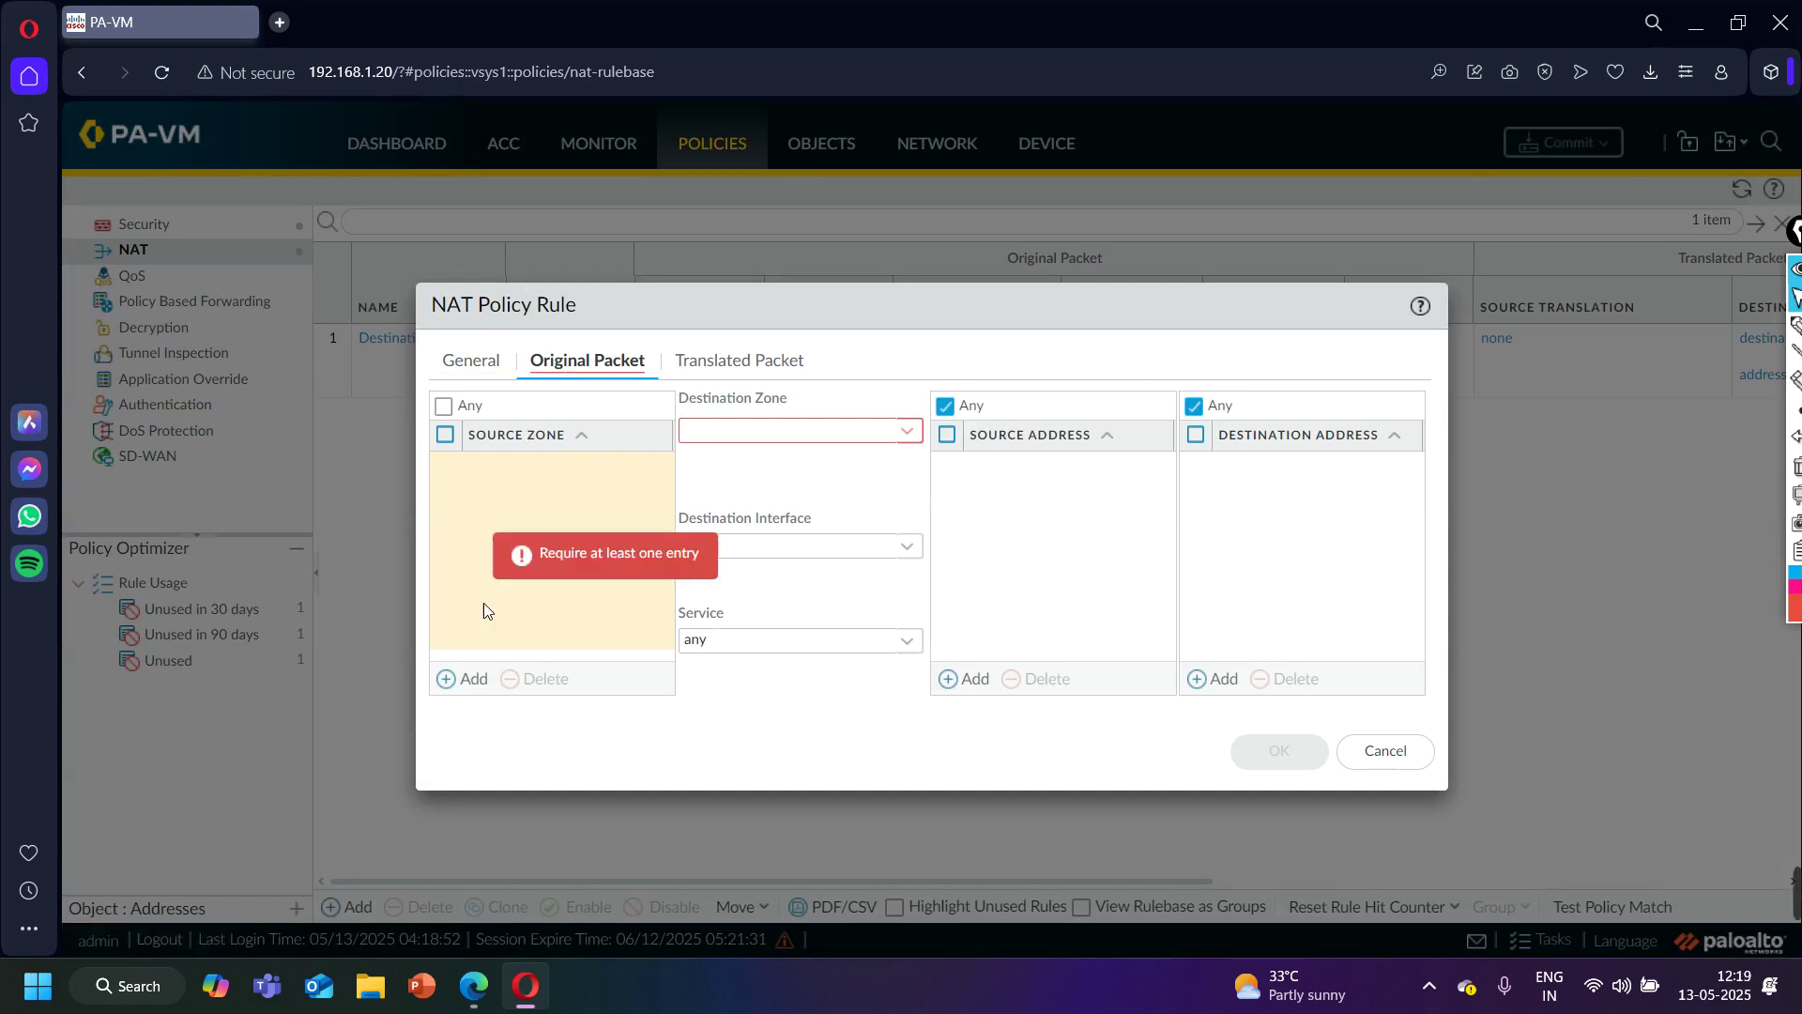
Step: Add Untrusted as the NAT rule's source zone
{"action": "left_click", "coordinate": [468, 678]}
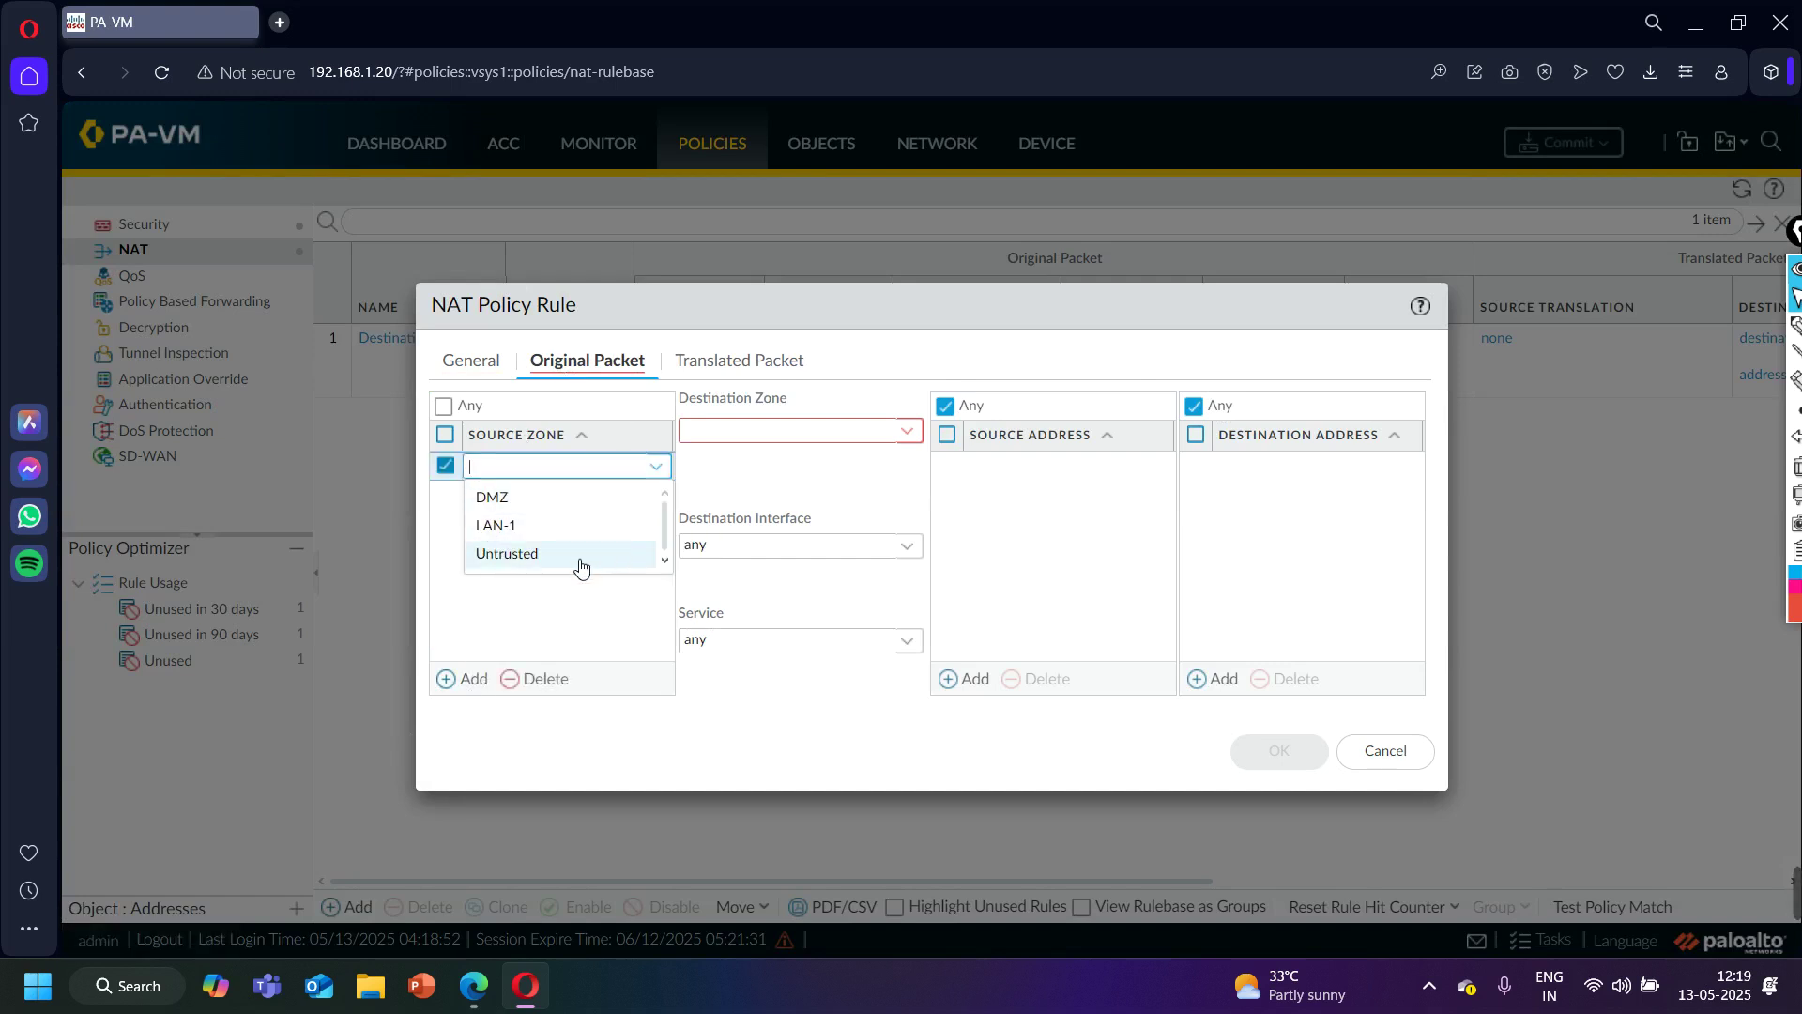
{"action": "left_click", "coordinate": [567, 561]}
{"action": "left_click", "coordinate": [462, 1001]}
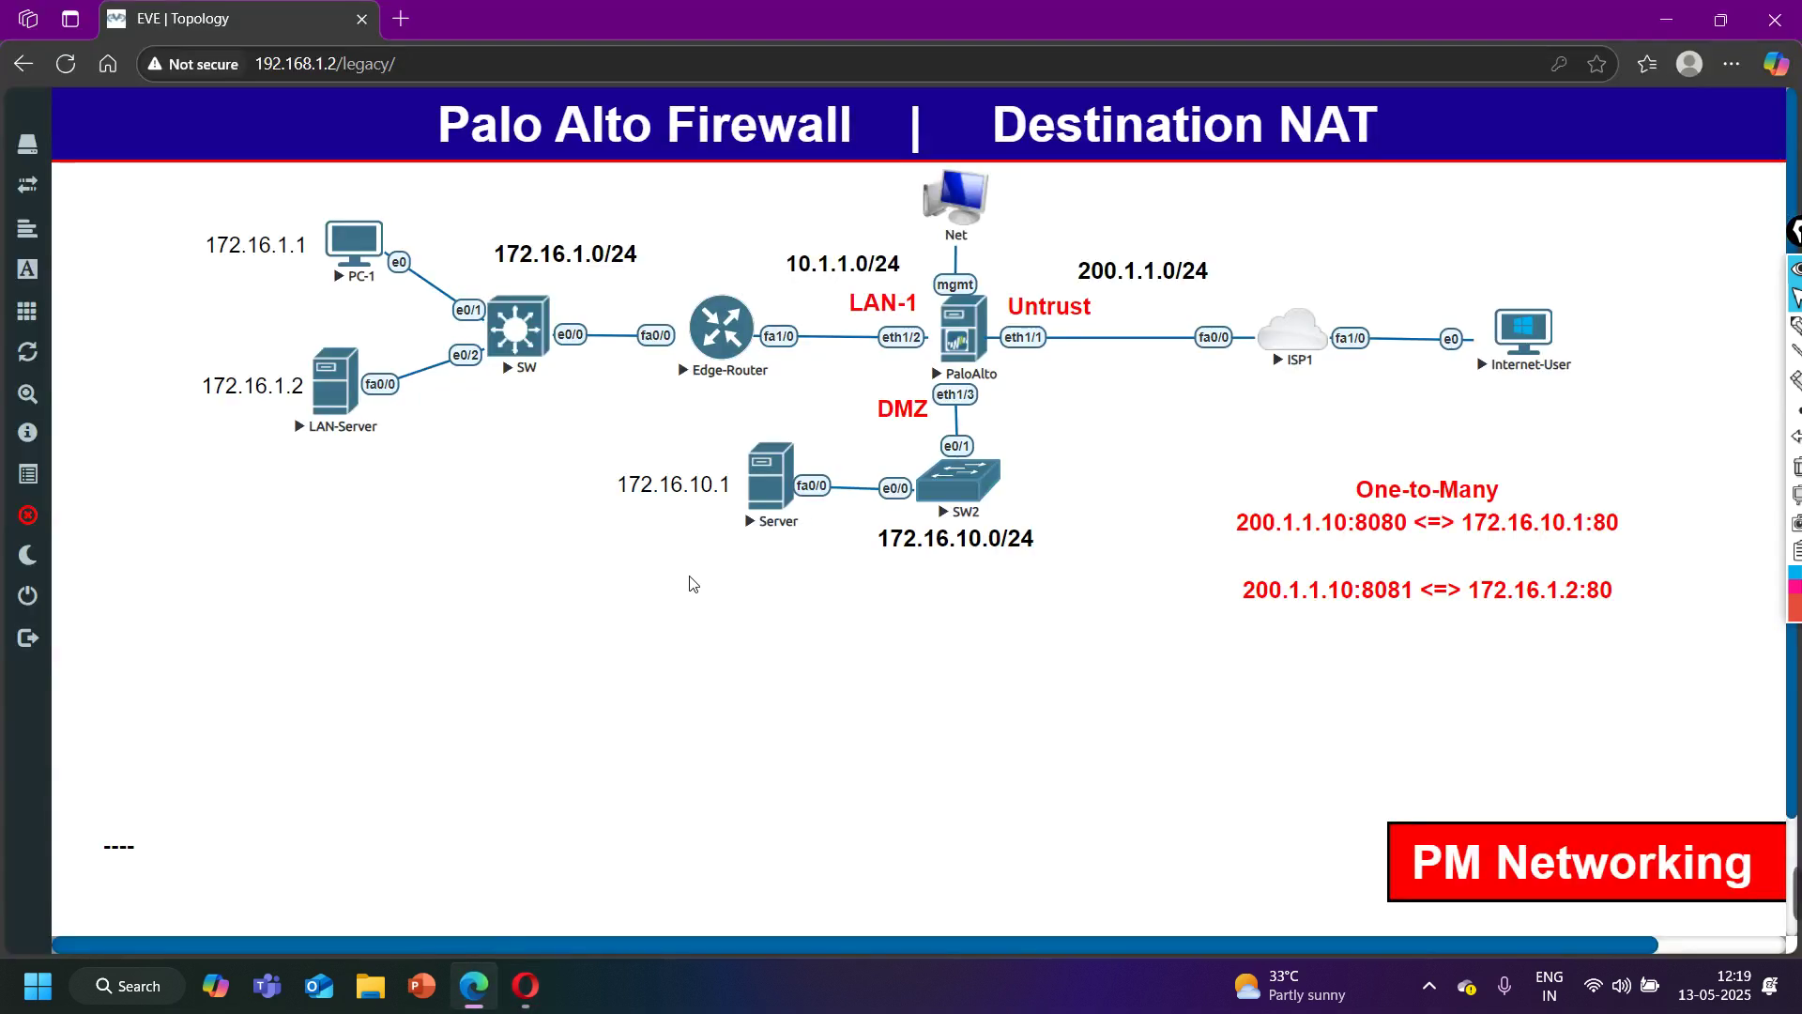
{"action": "left_click", "coordinate": [523, 1002]}
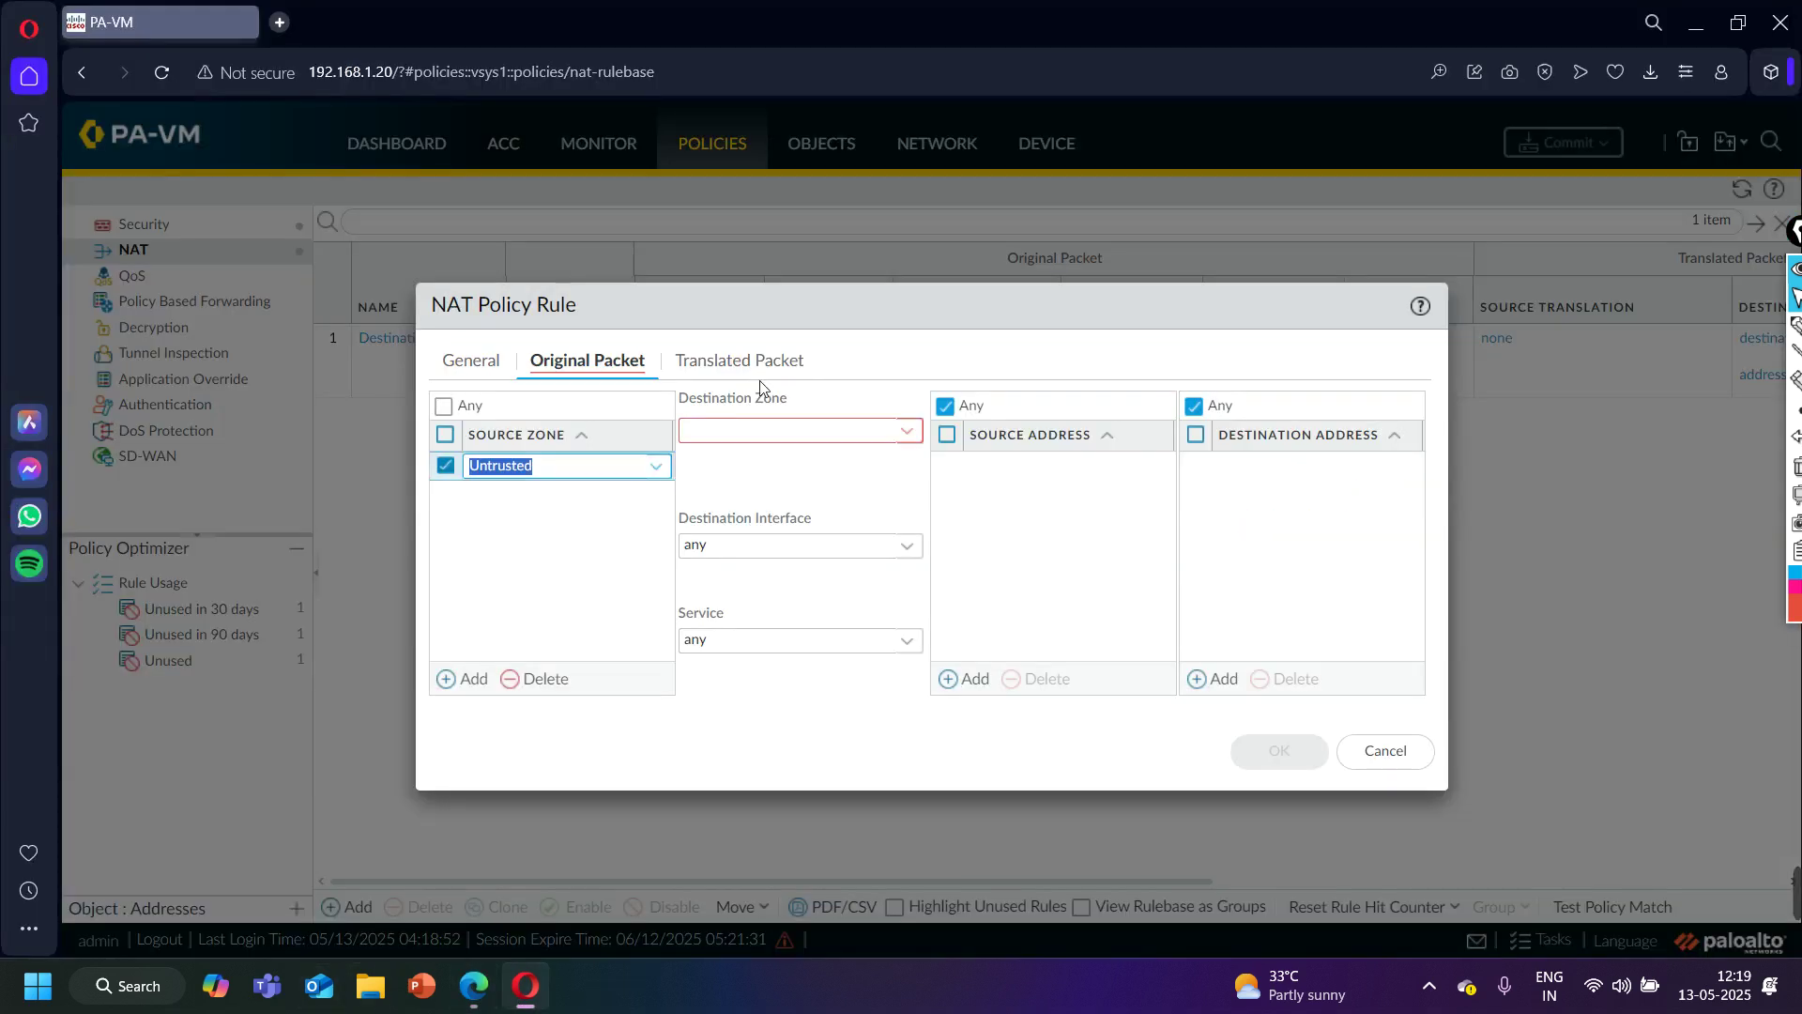
Step: Set the destination zone to Untrusted and the destination interface to ethernet1/1
{"action": "left_click", "coordinate": [910, 435]}
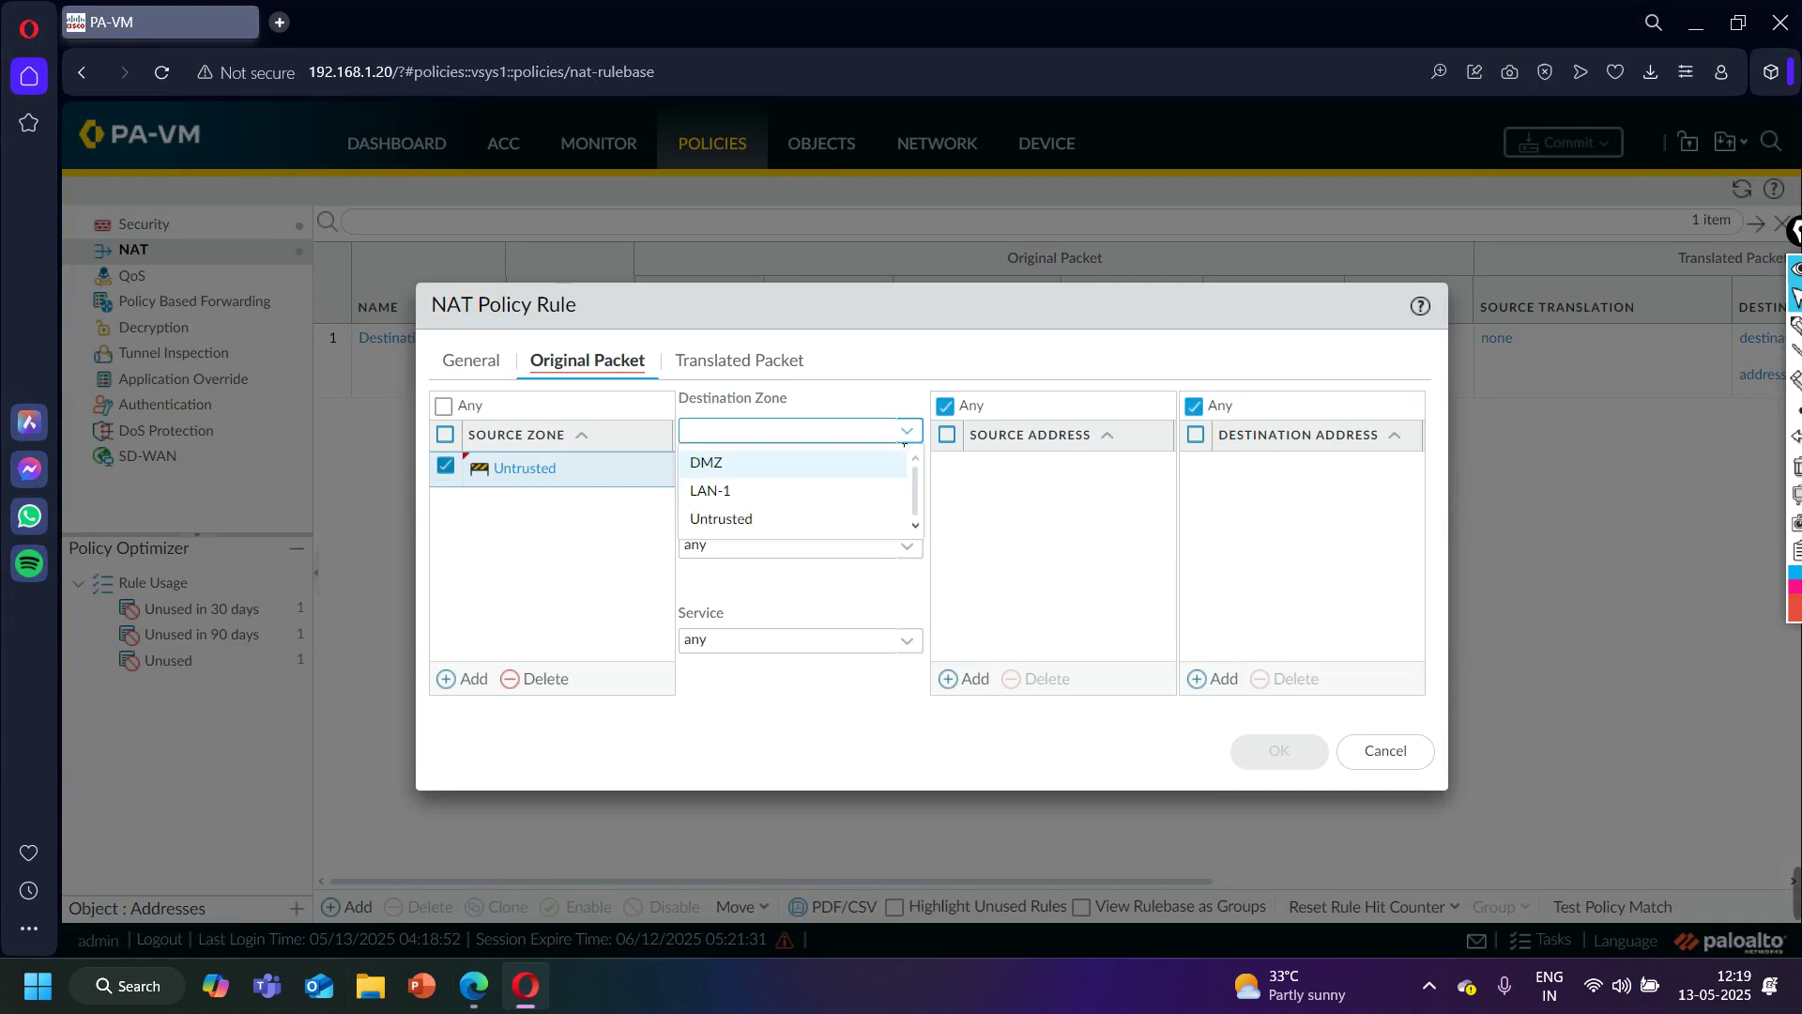
{"action": "left_click", "coordinate": [733, 521]}
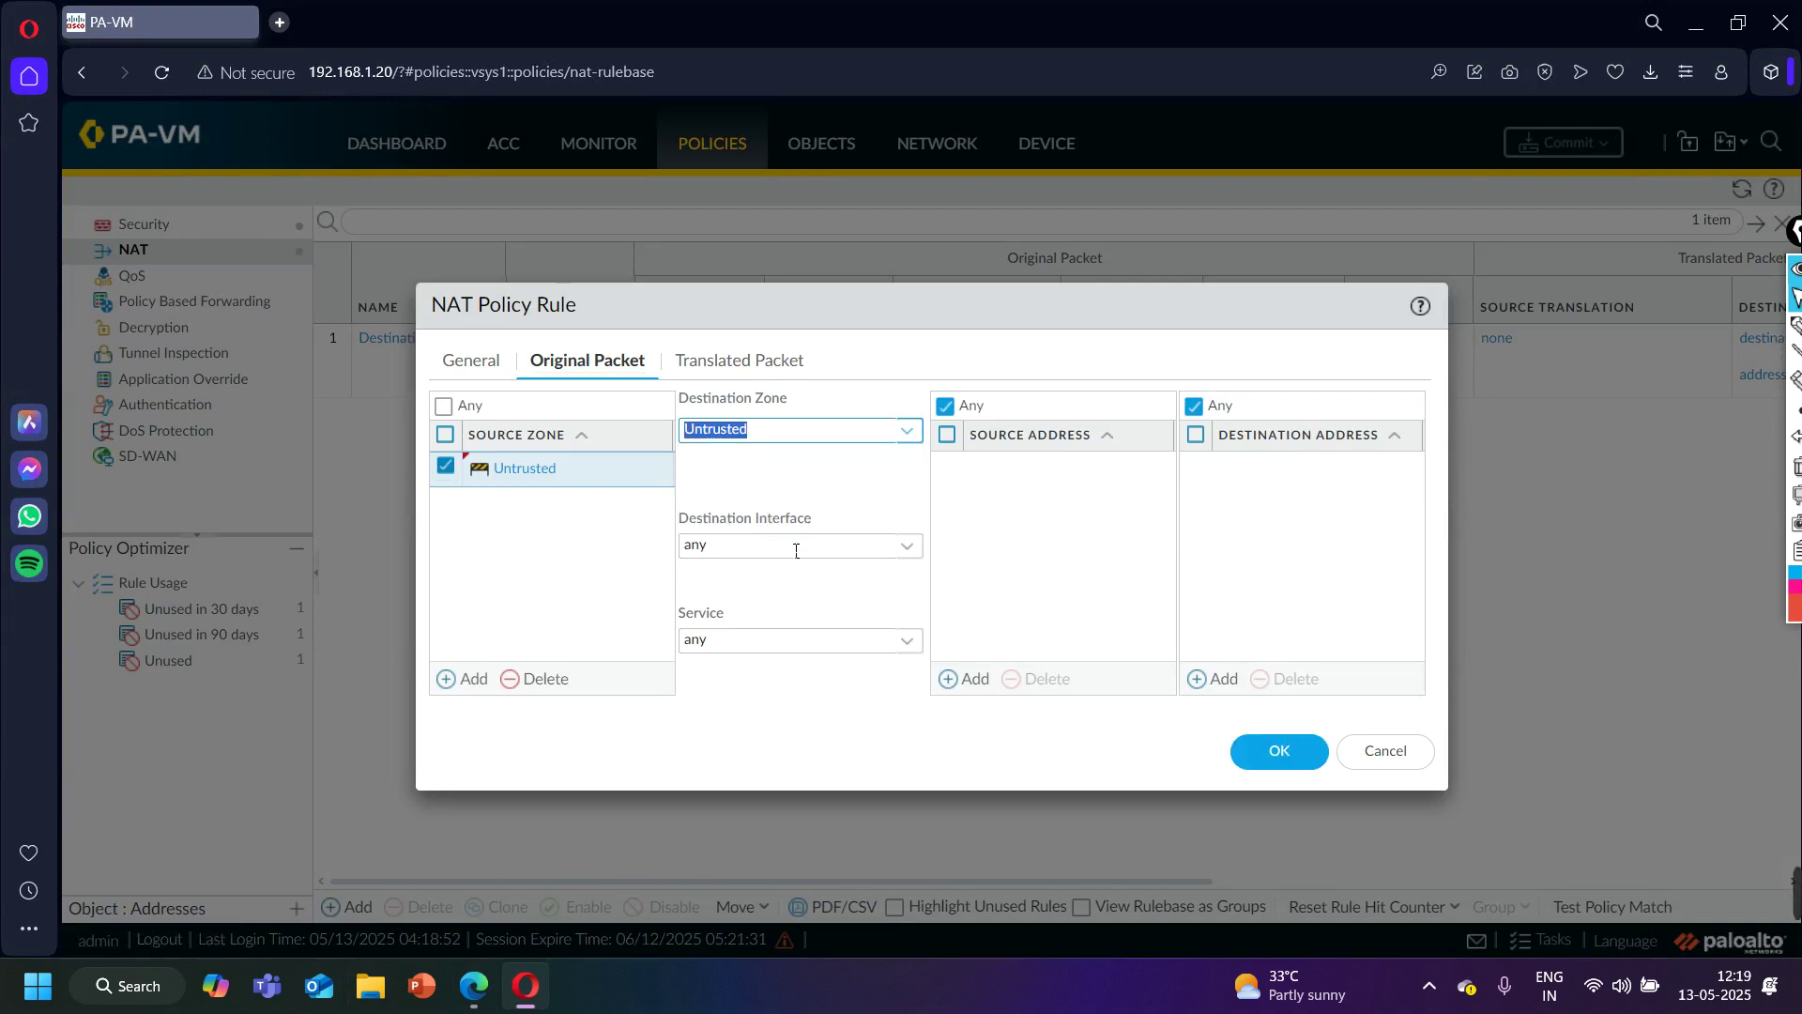
{"action": "left_click", "coordinate": [907, 547]}
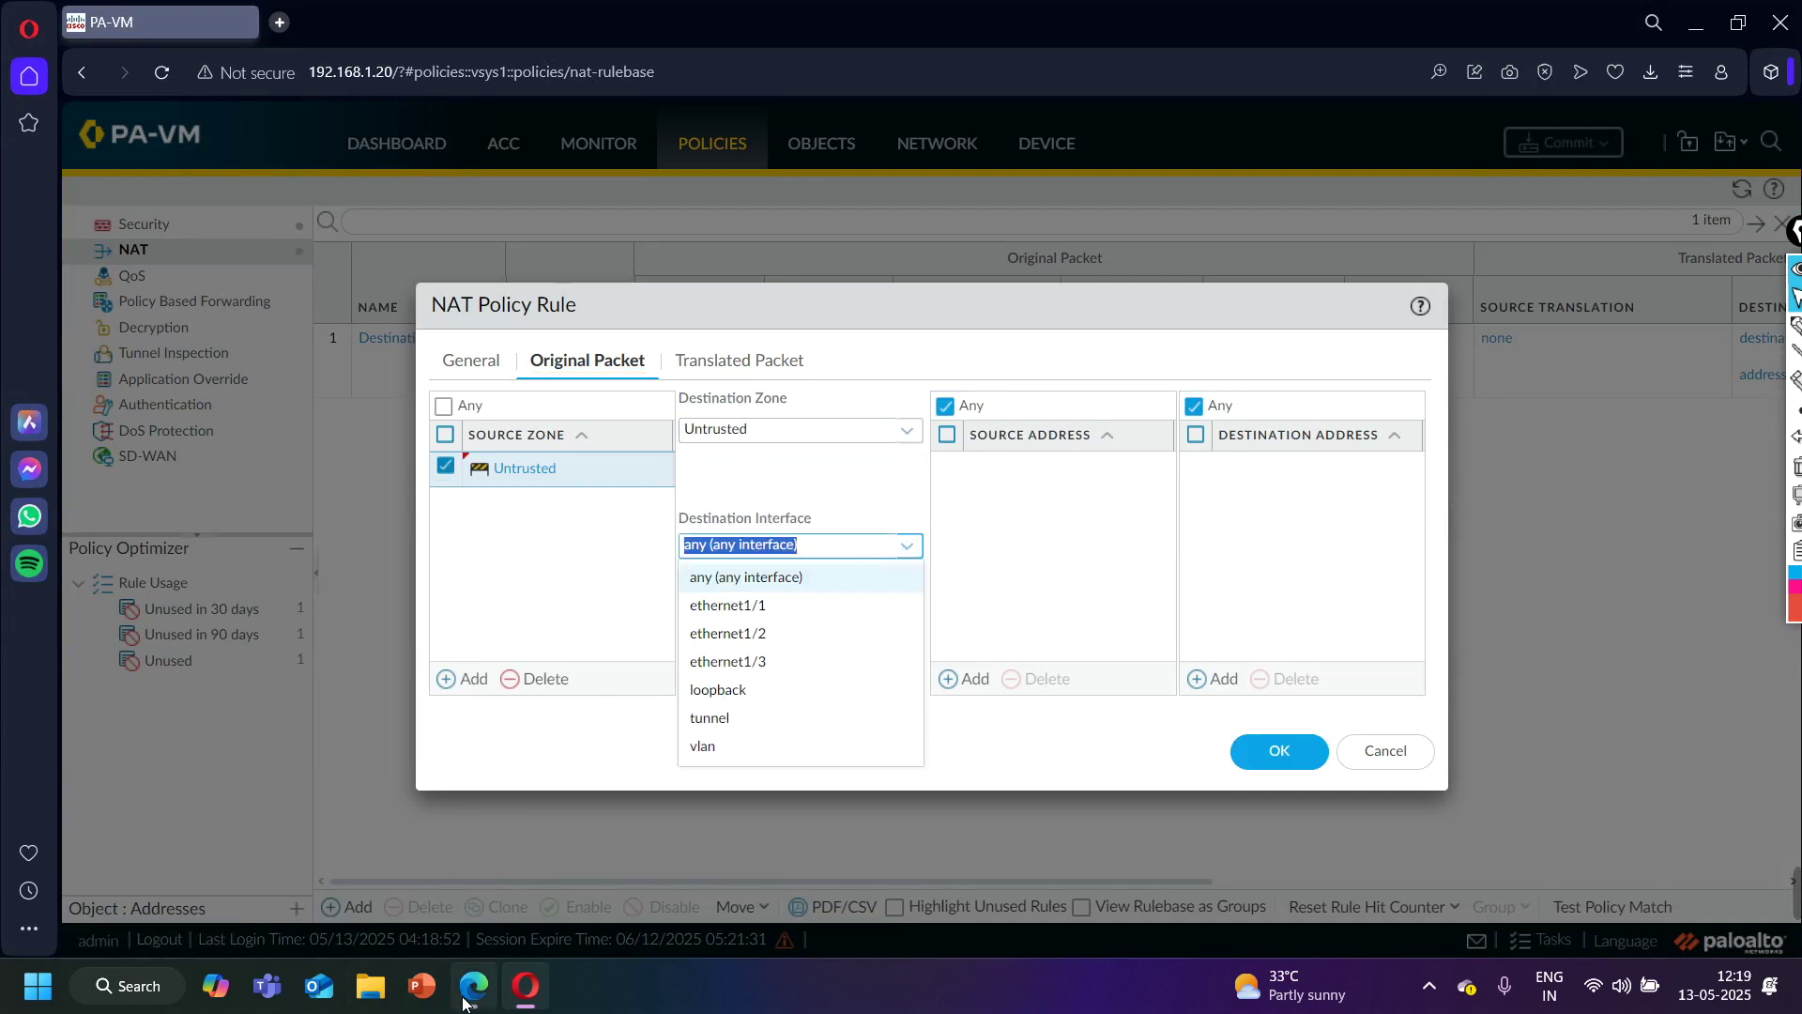
{"action": "left_click", "coordinate": [467, 999]}
{"action": "left_click", "coordinate": [467, 999]}
{"action": "left_click", "coordinate": [762, 606]}
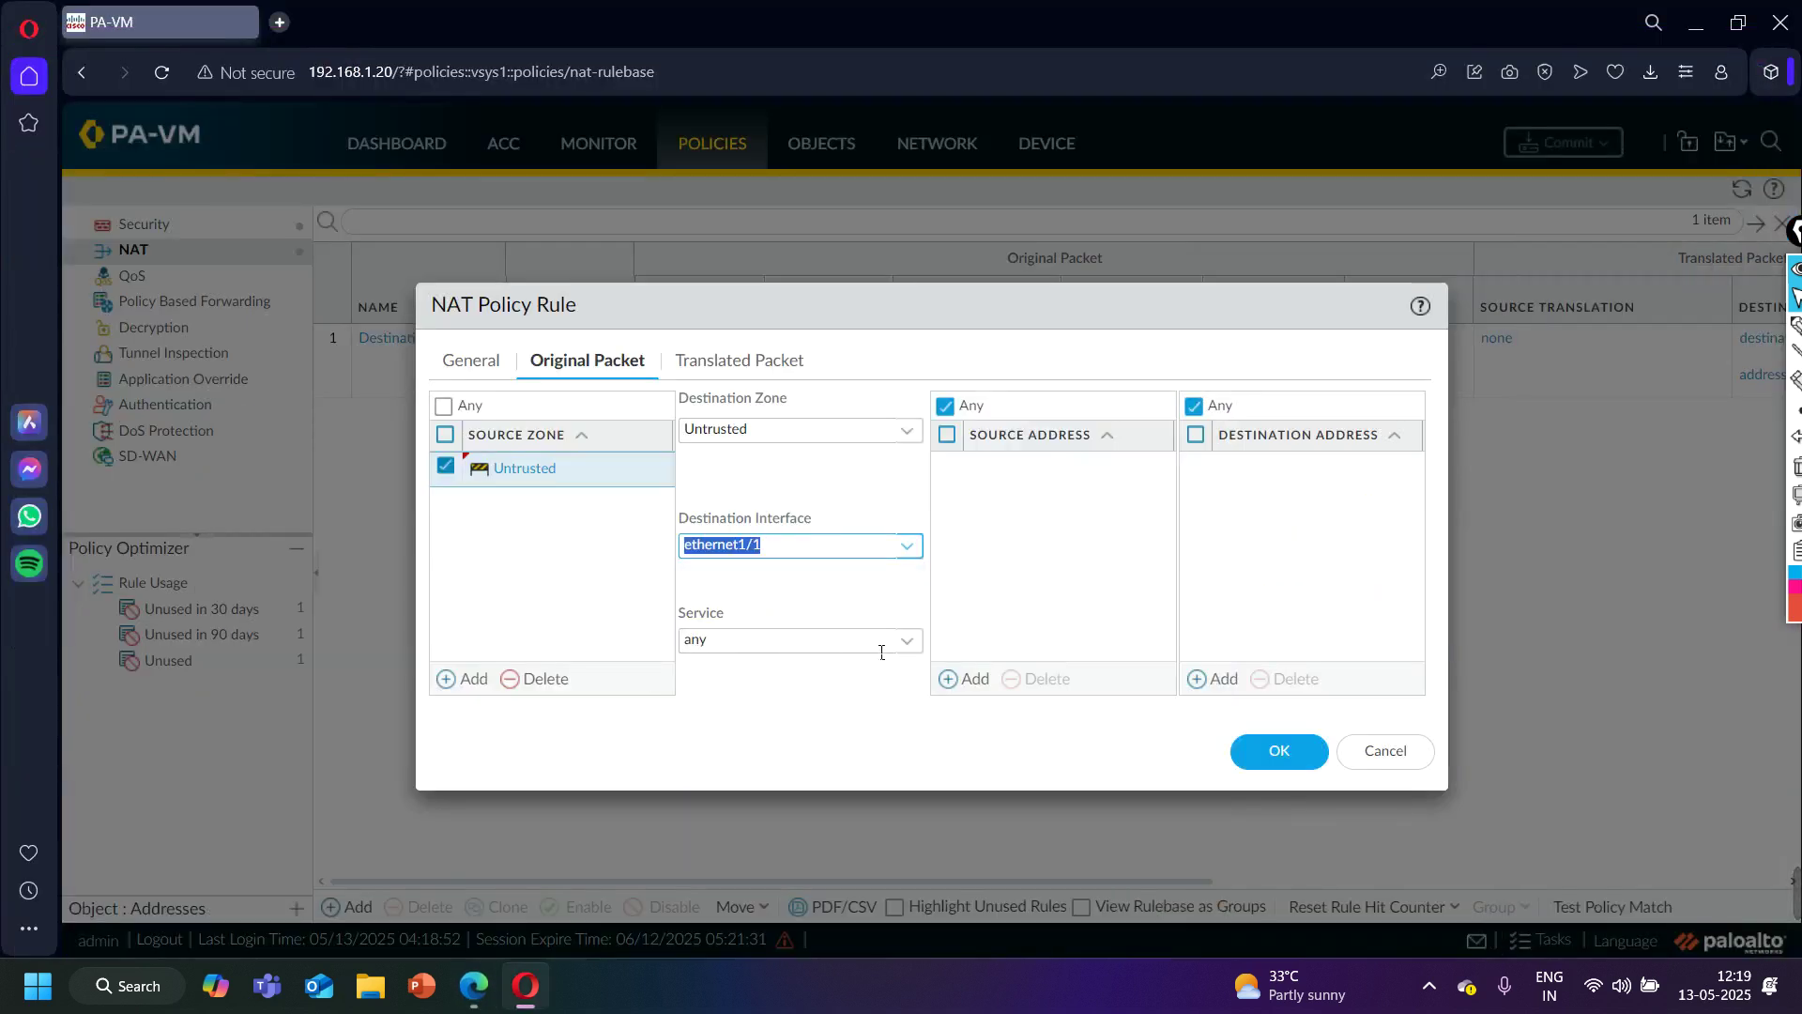
{"action": "left_click", "coordinate": [920, 646]}
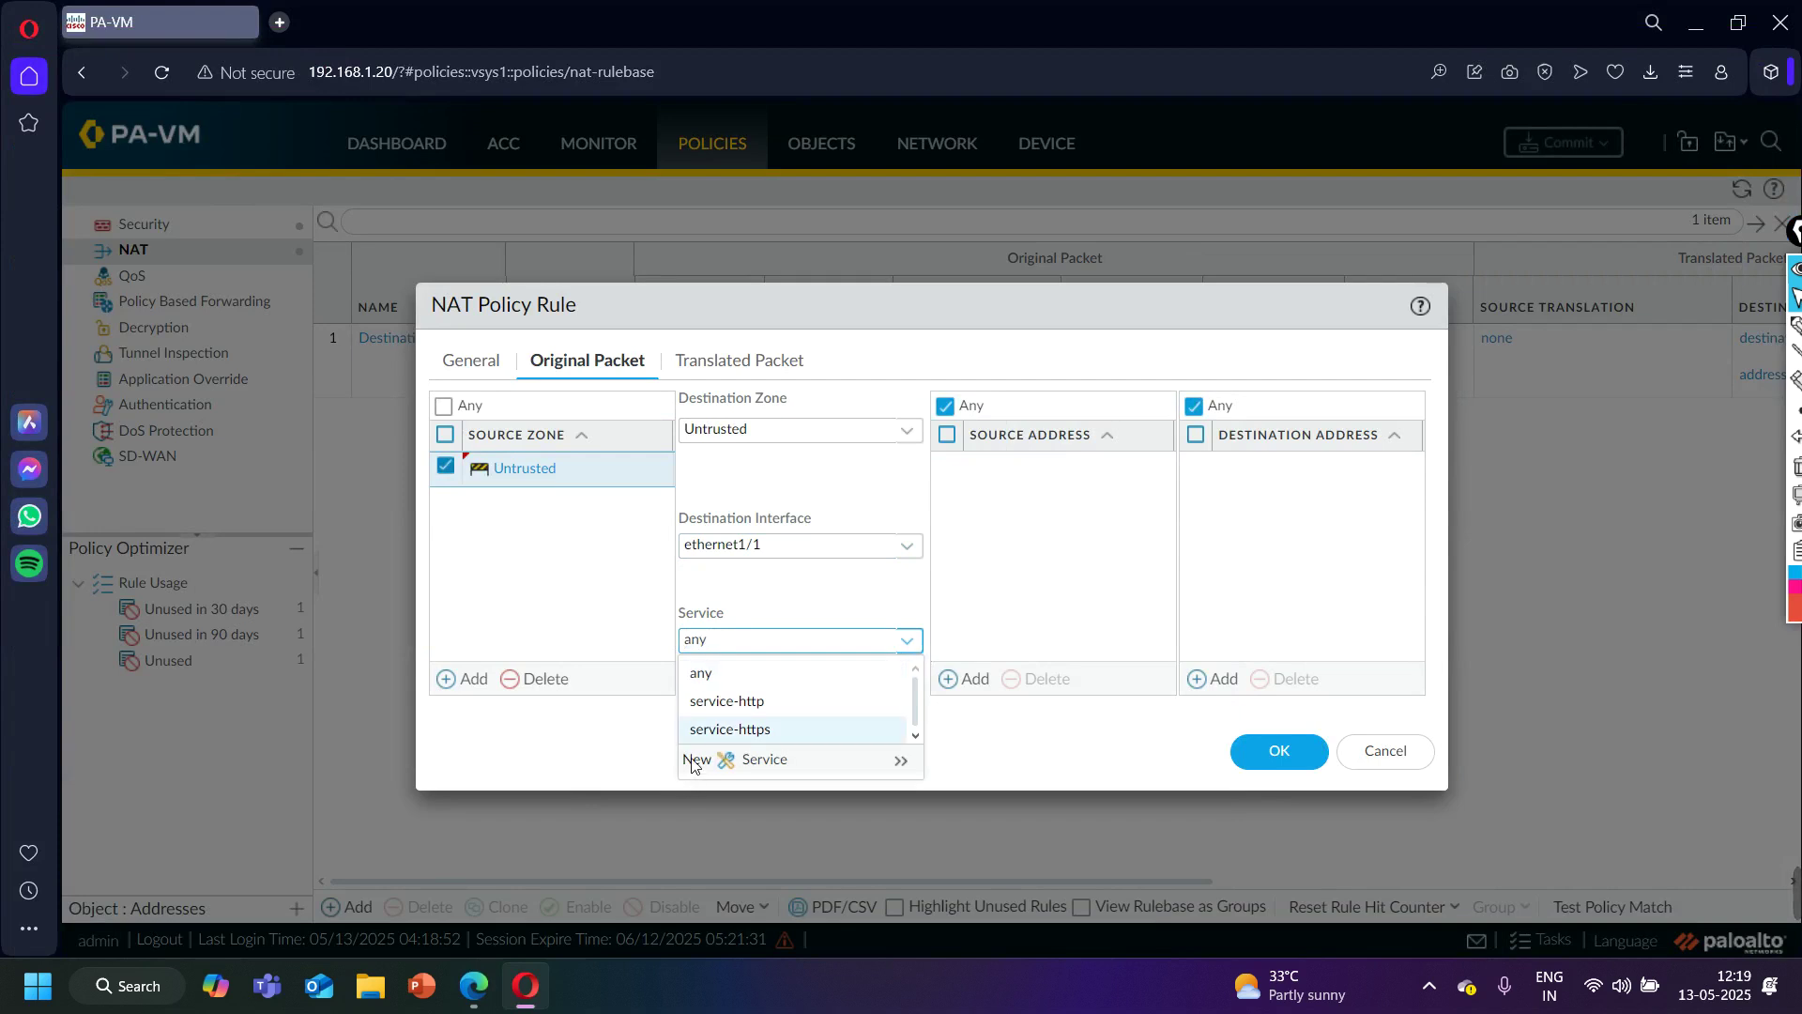
Step: Create service object TCP-8080 with protocol TCP and destination port 8080, and save it
{"action": "left_click", "coordinate": [756, 760]}
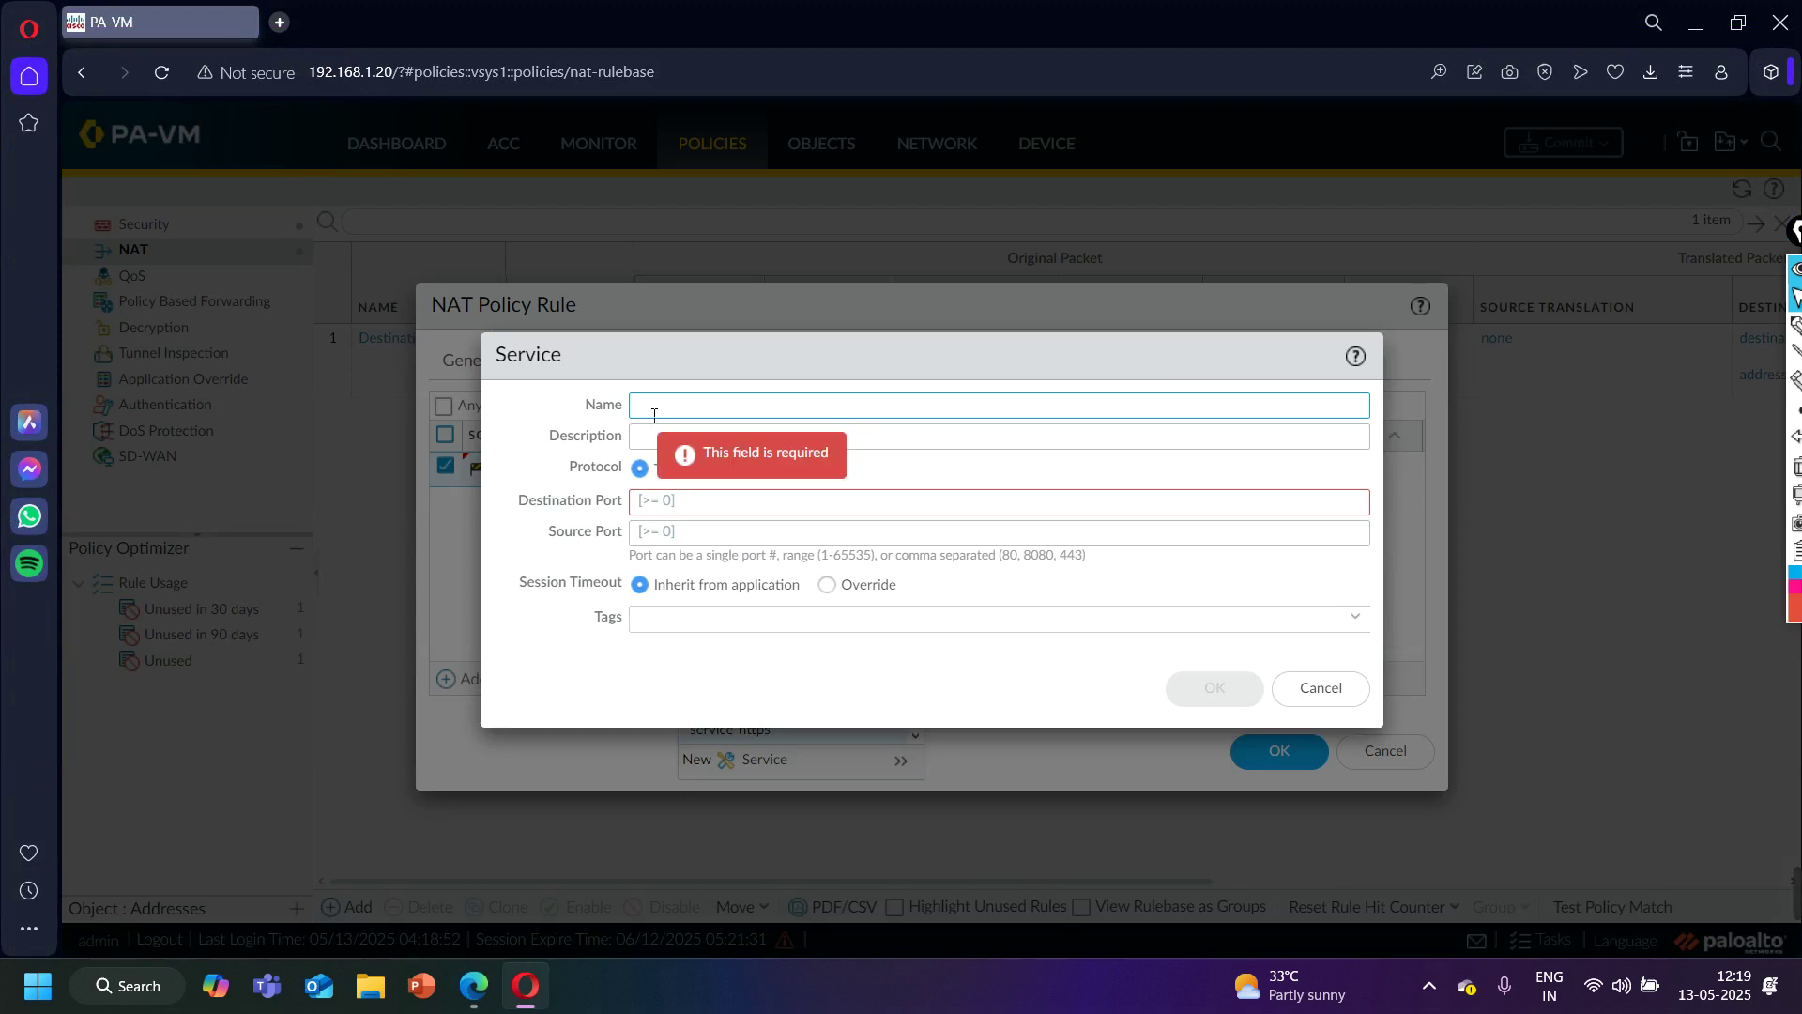
{"action": "type", "text": "TCP-8080"}
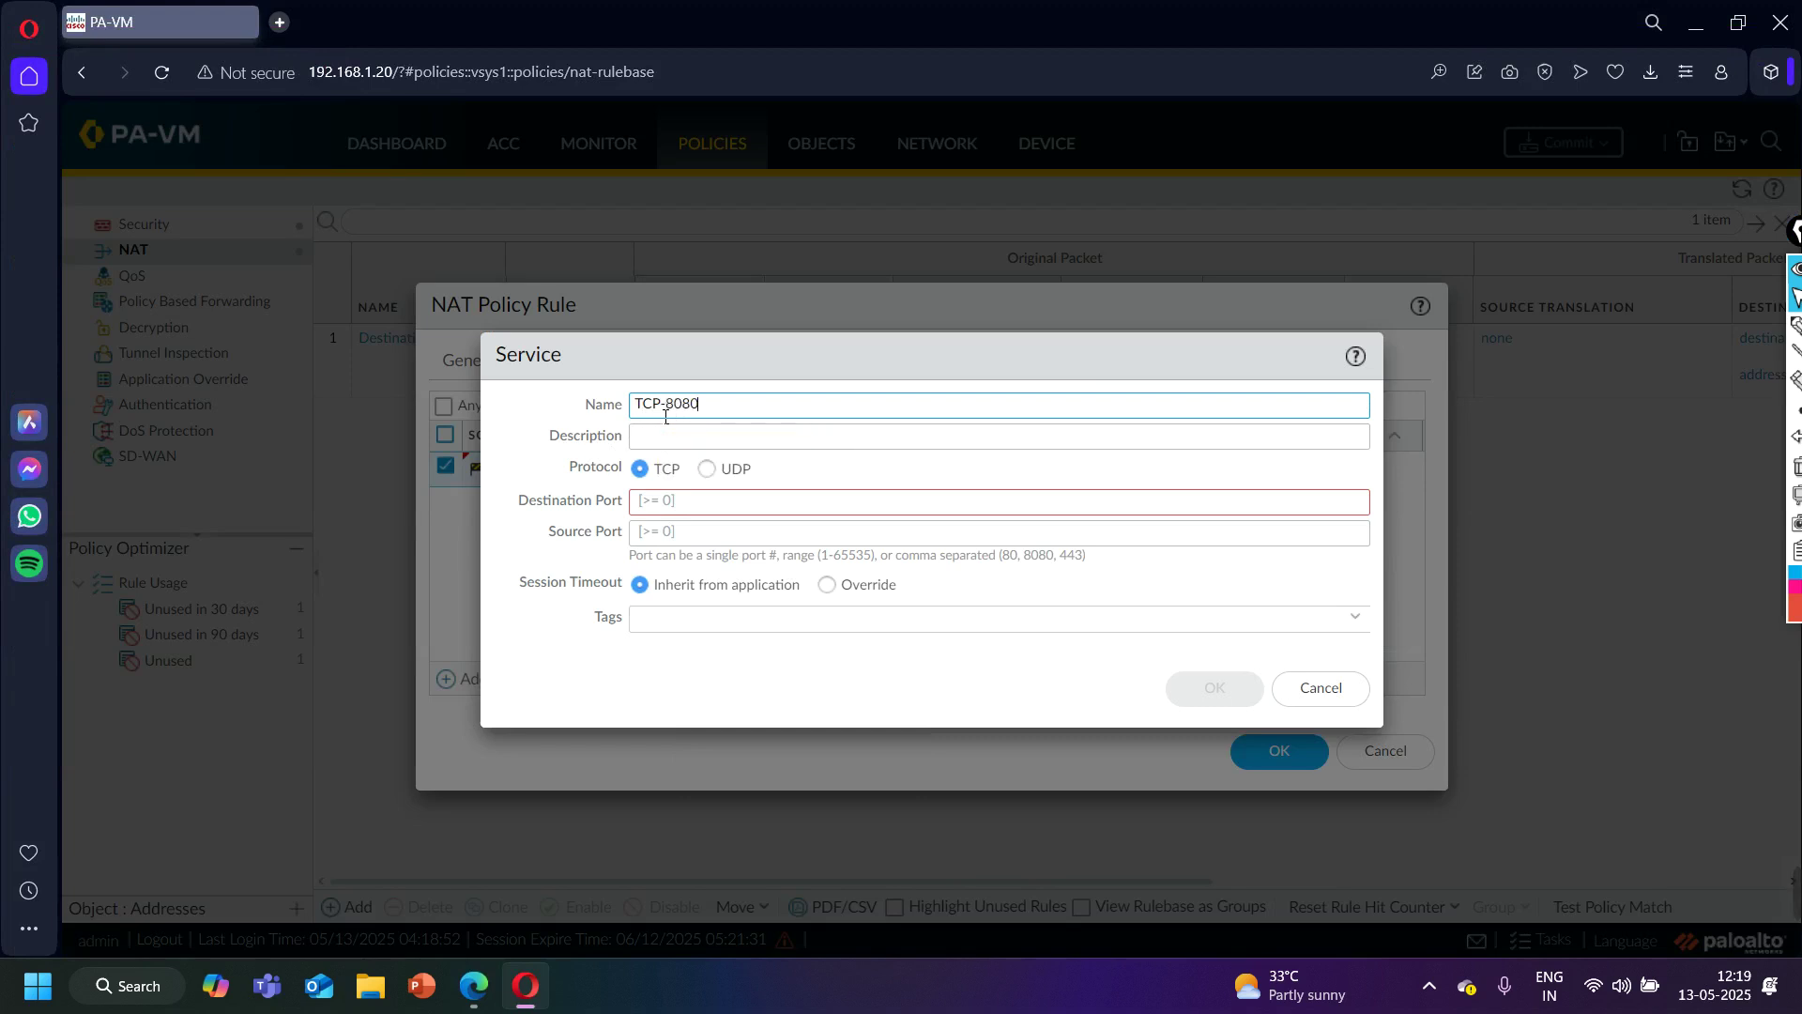
{"action": "left_click", "coordinate": [472, 987]}
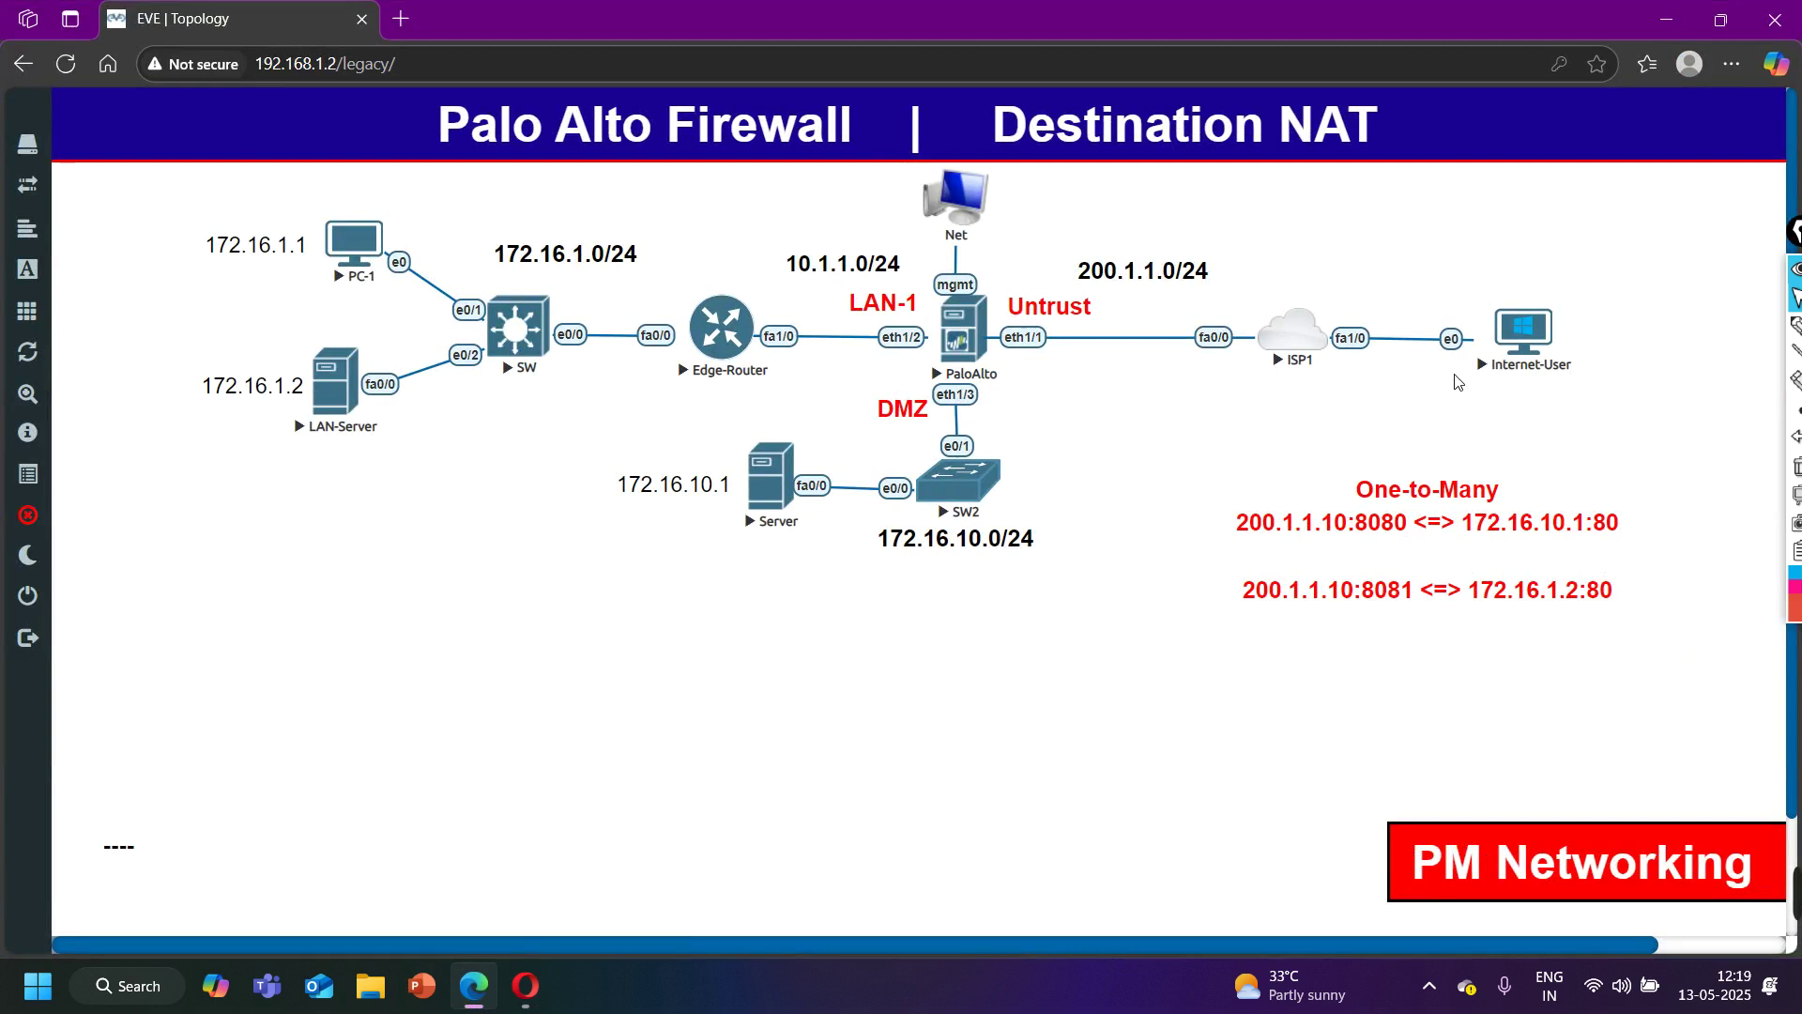
{"action": "left_click", "coordinate": [1654, 22]}
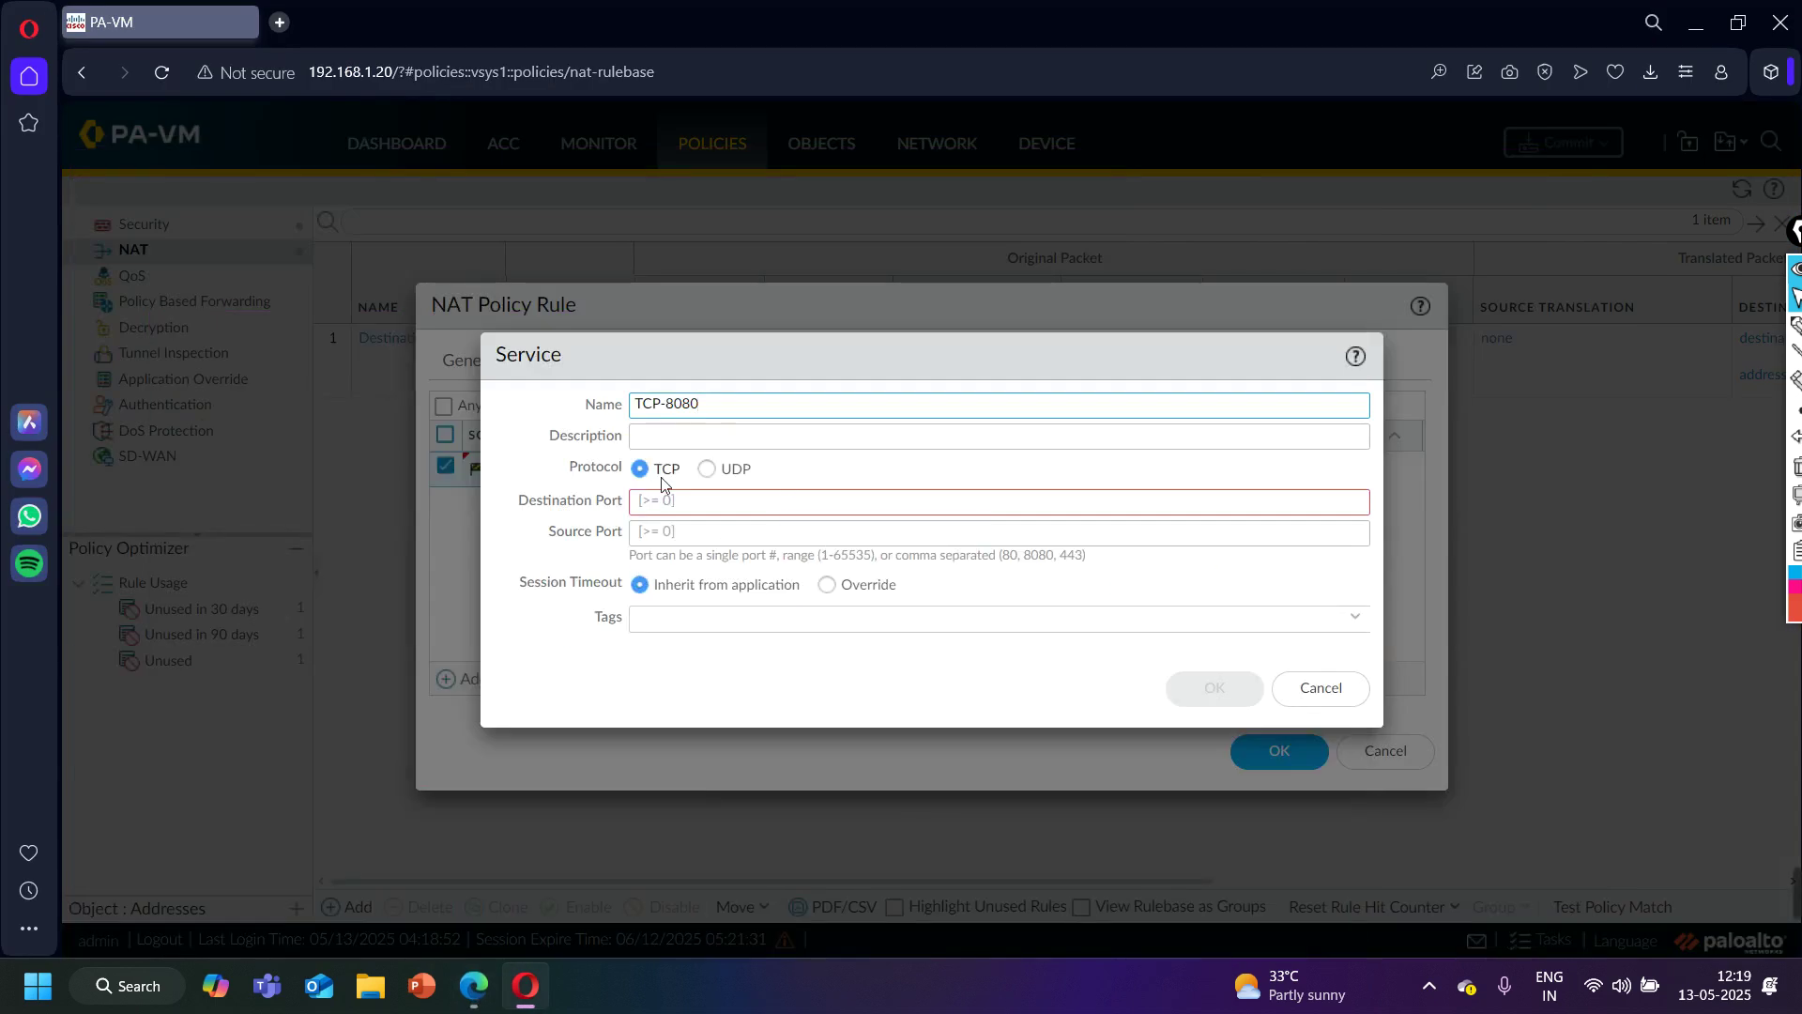
{"action": "left_click", "coordinate": [674, 507]}
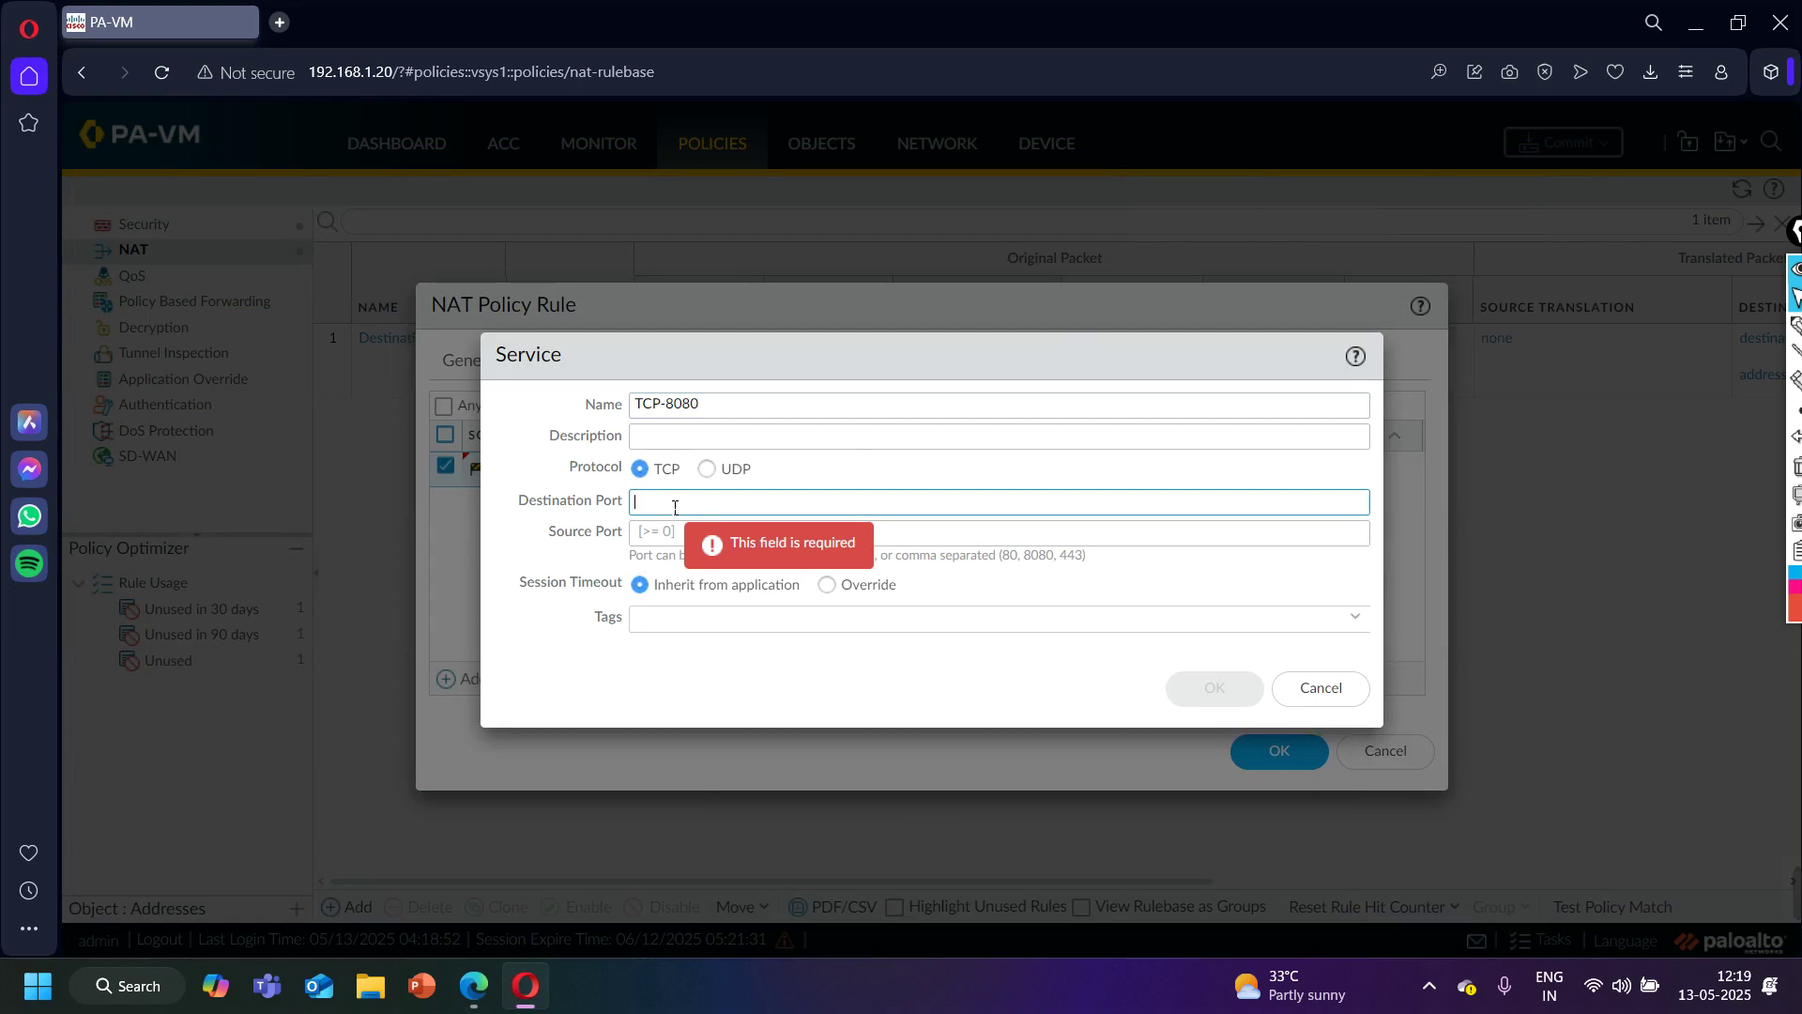
{"action": "type", "text": "8080"}
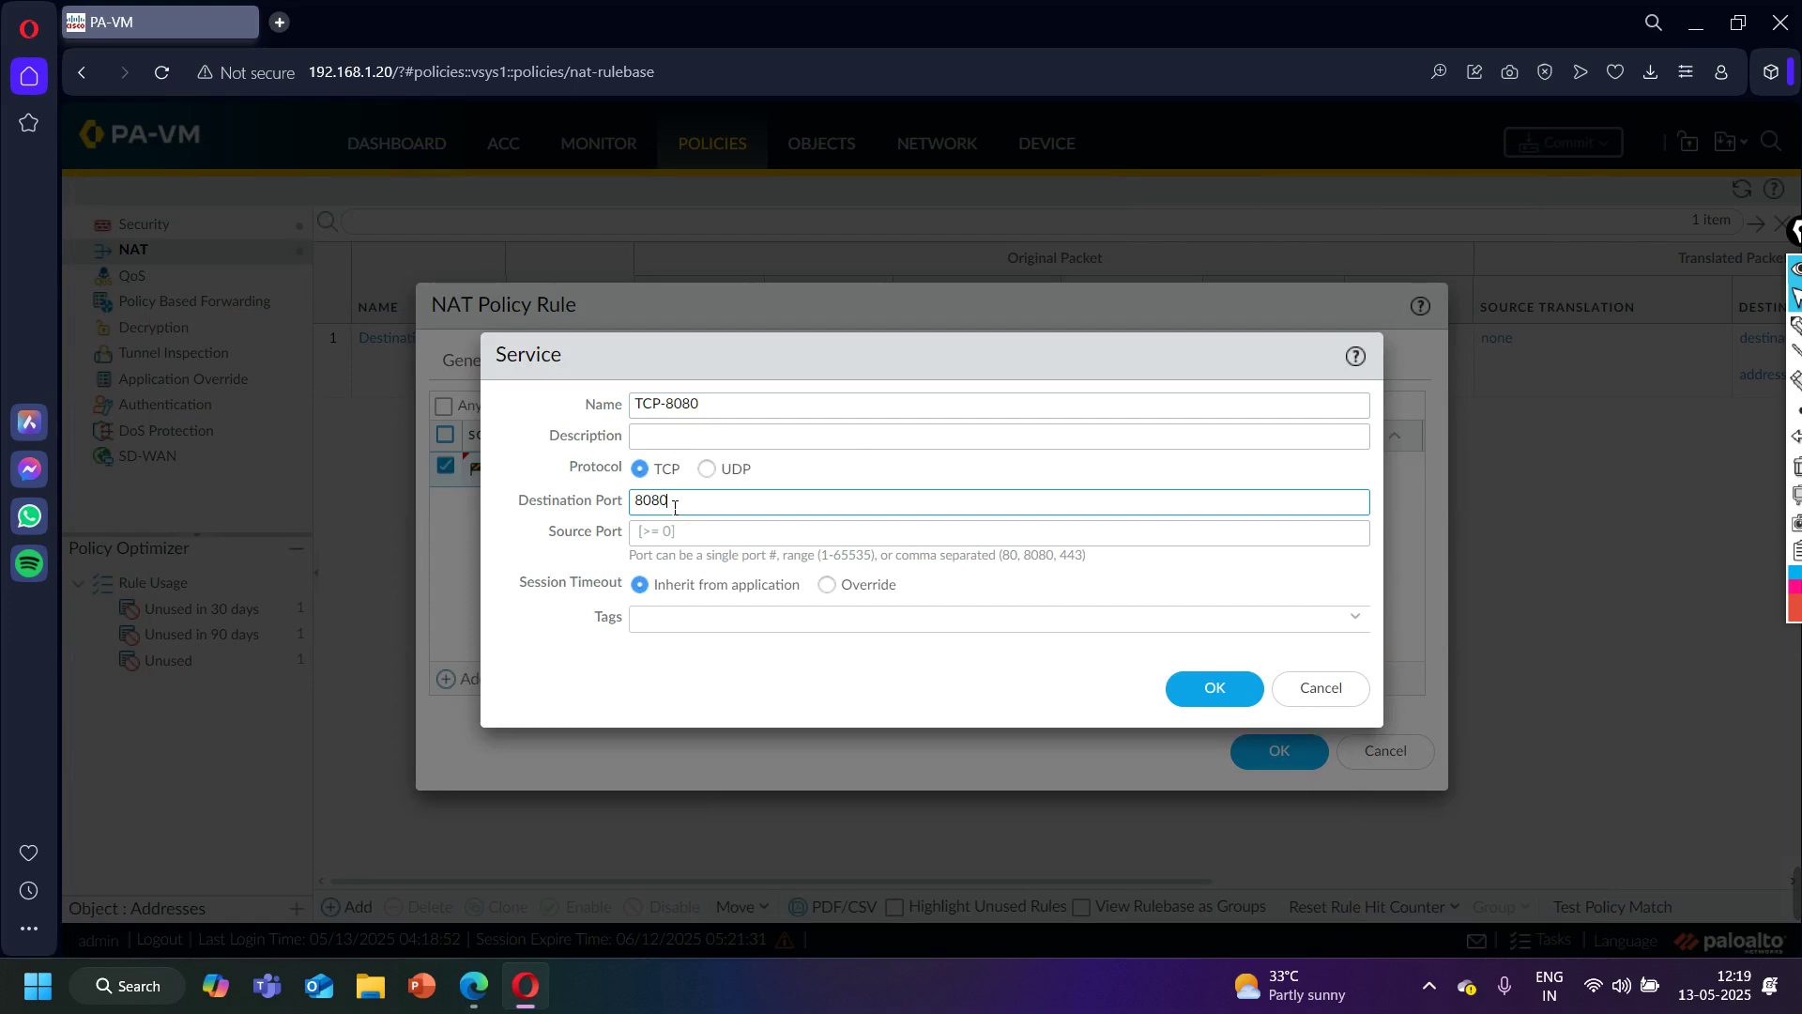
{"action": "left_click", "coordinate": [1211, 692]}
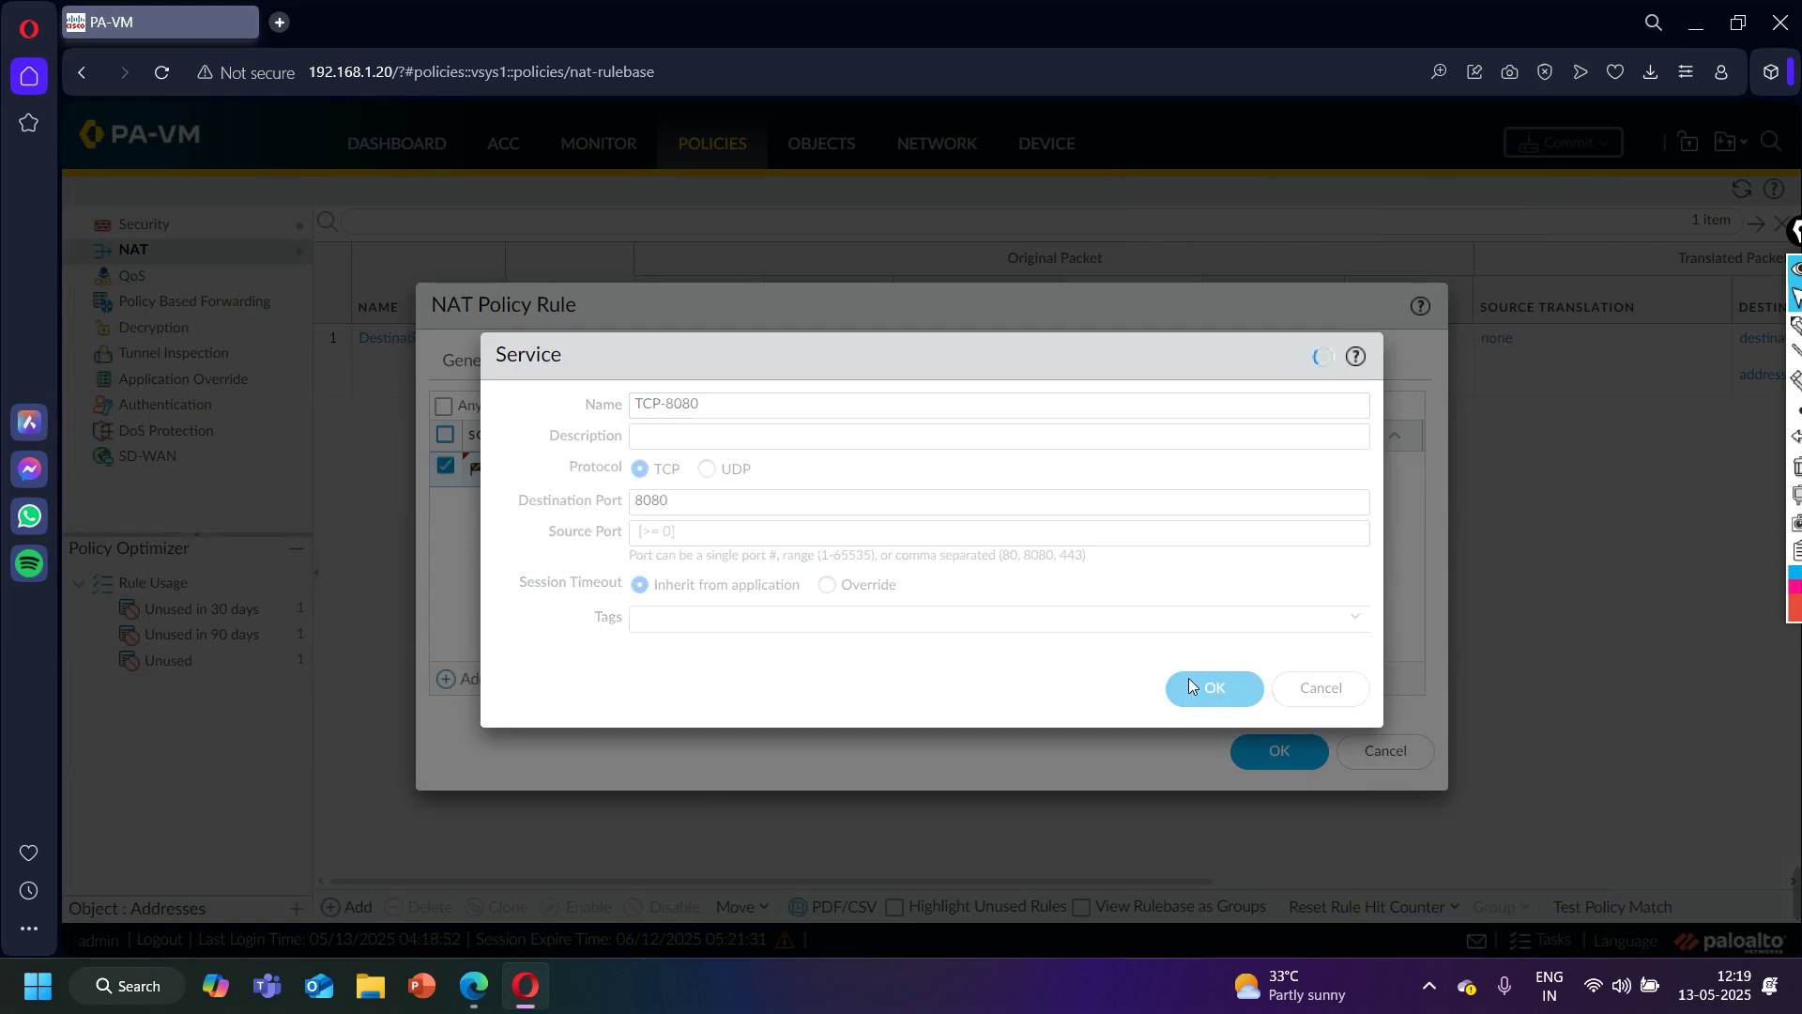
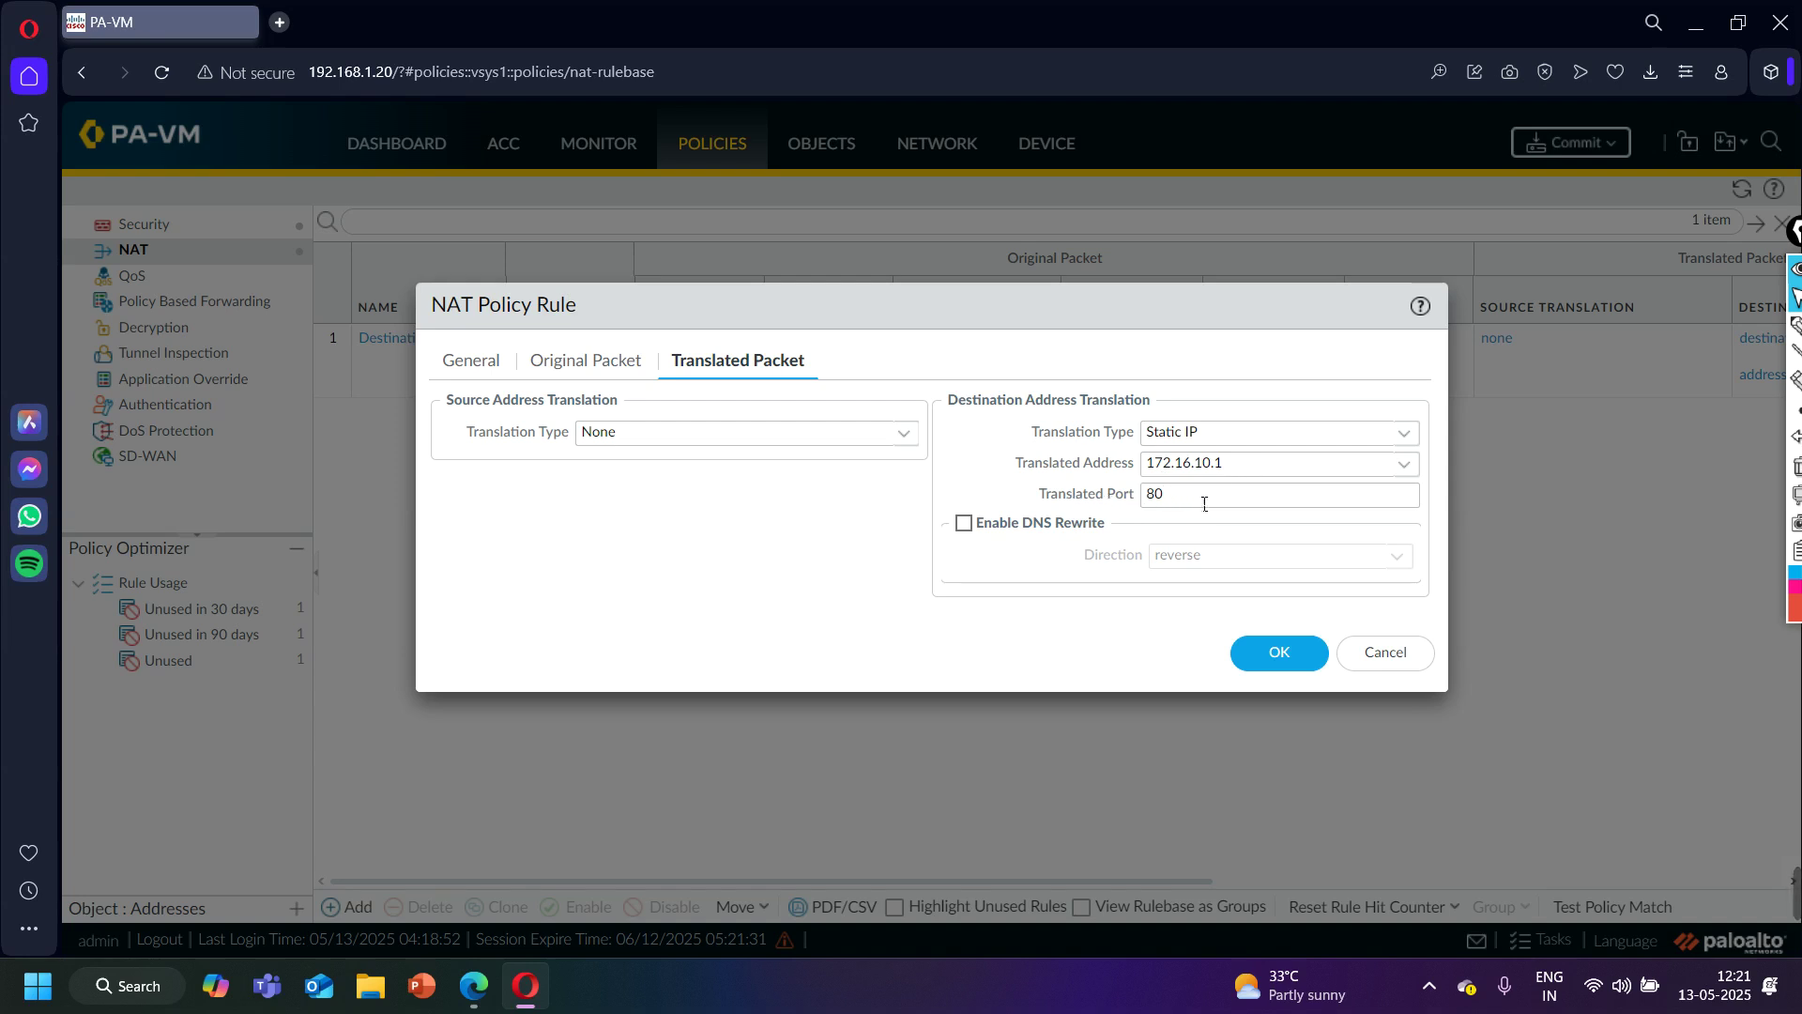
Step: Review the DMZ-SERVER rule's match and translation settings, then save the rule
{"action": "left_click", "coordinate": [612, 367]}
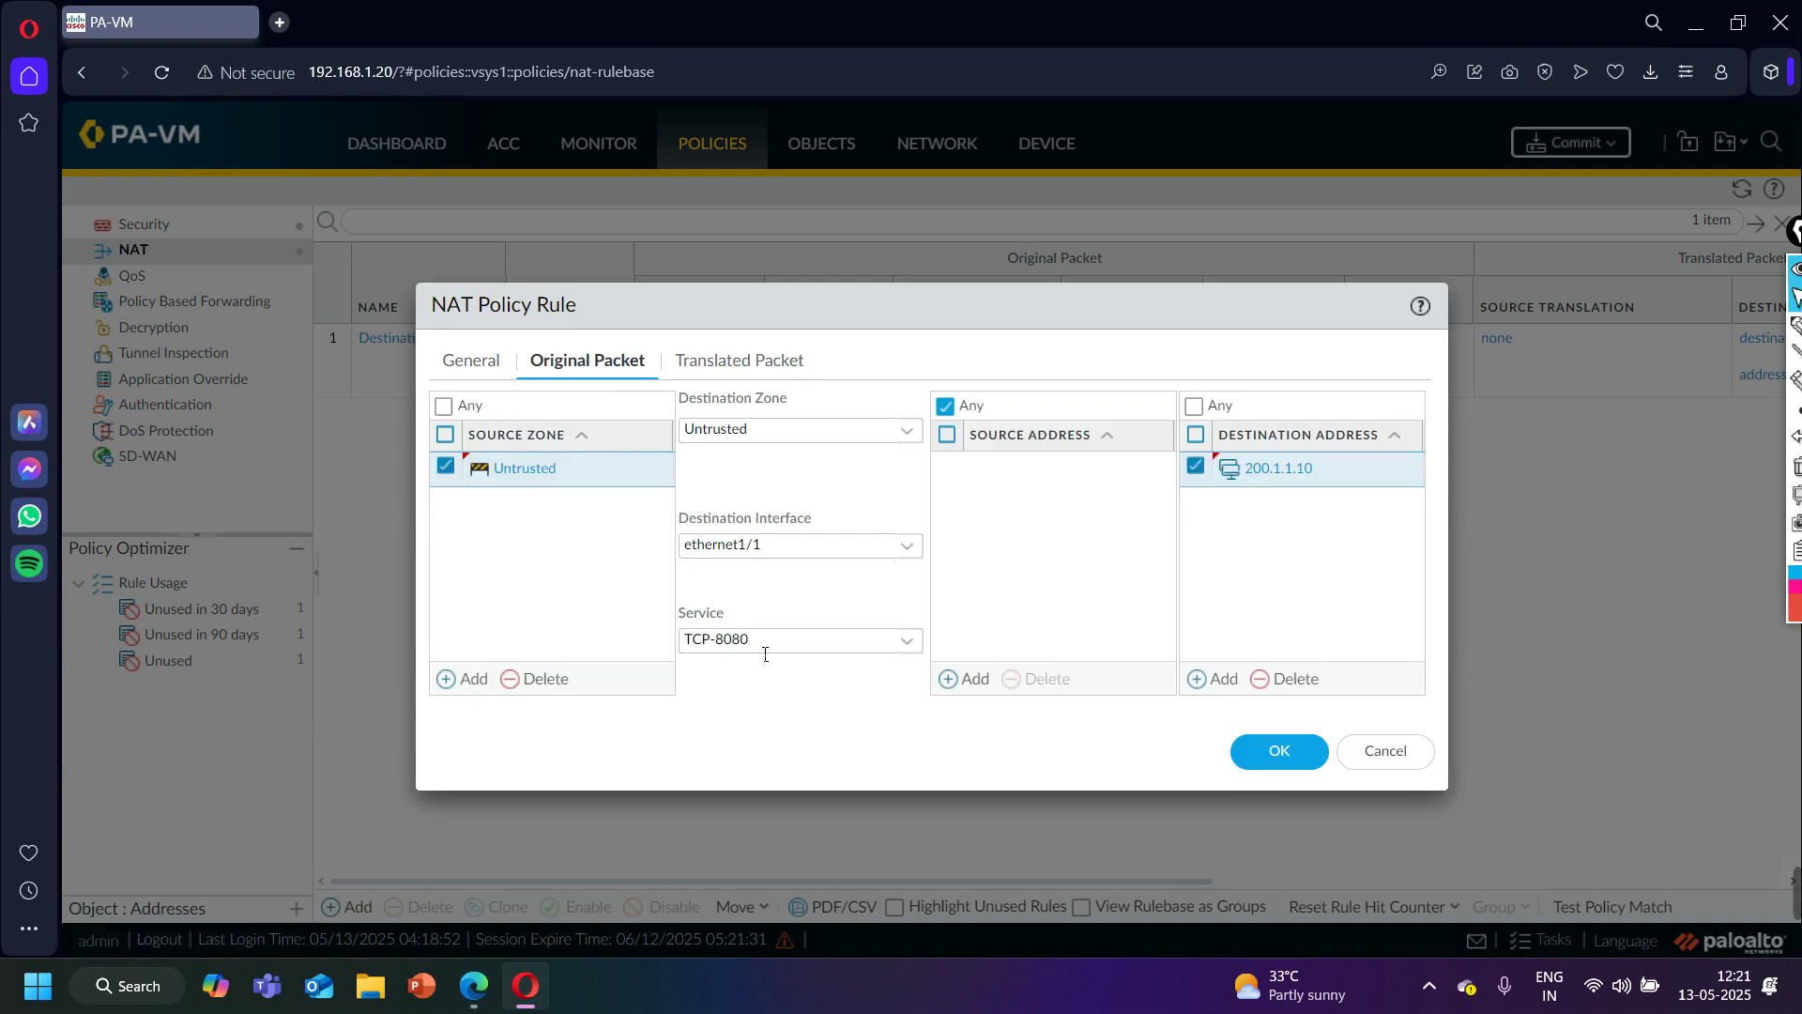
{"action": "left_click", "coordinate": [758, 364]}
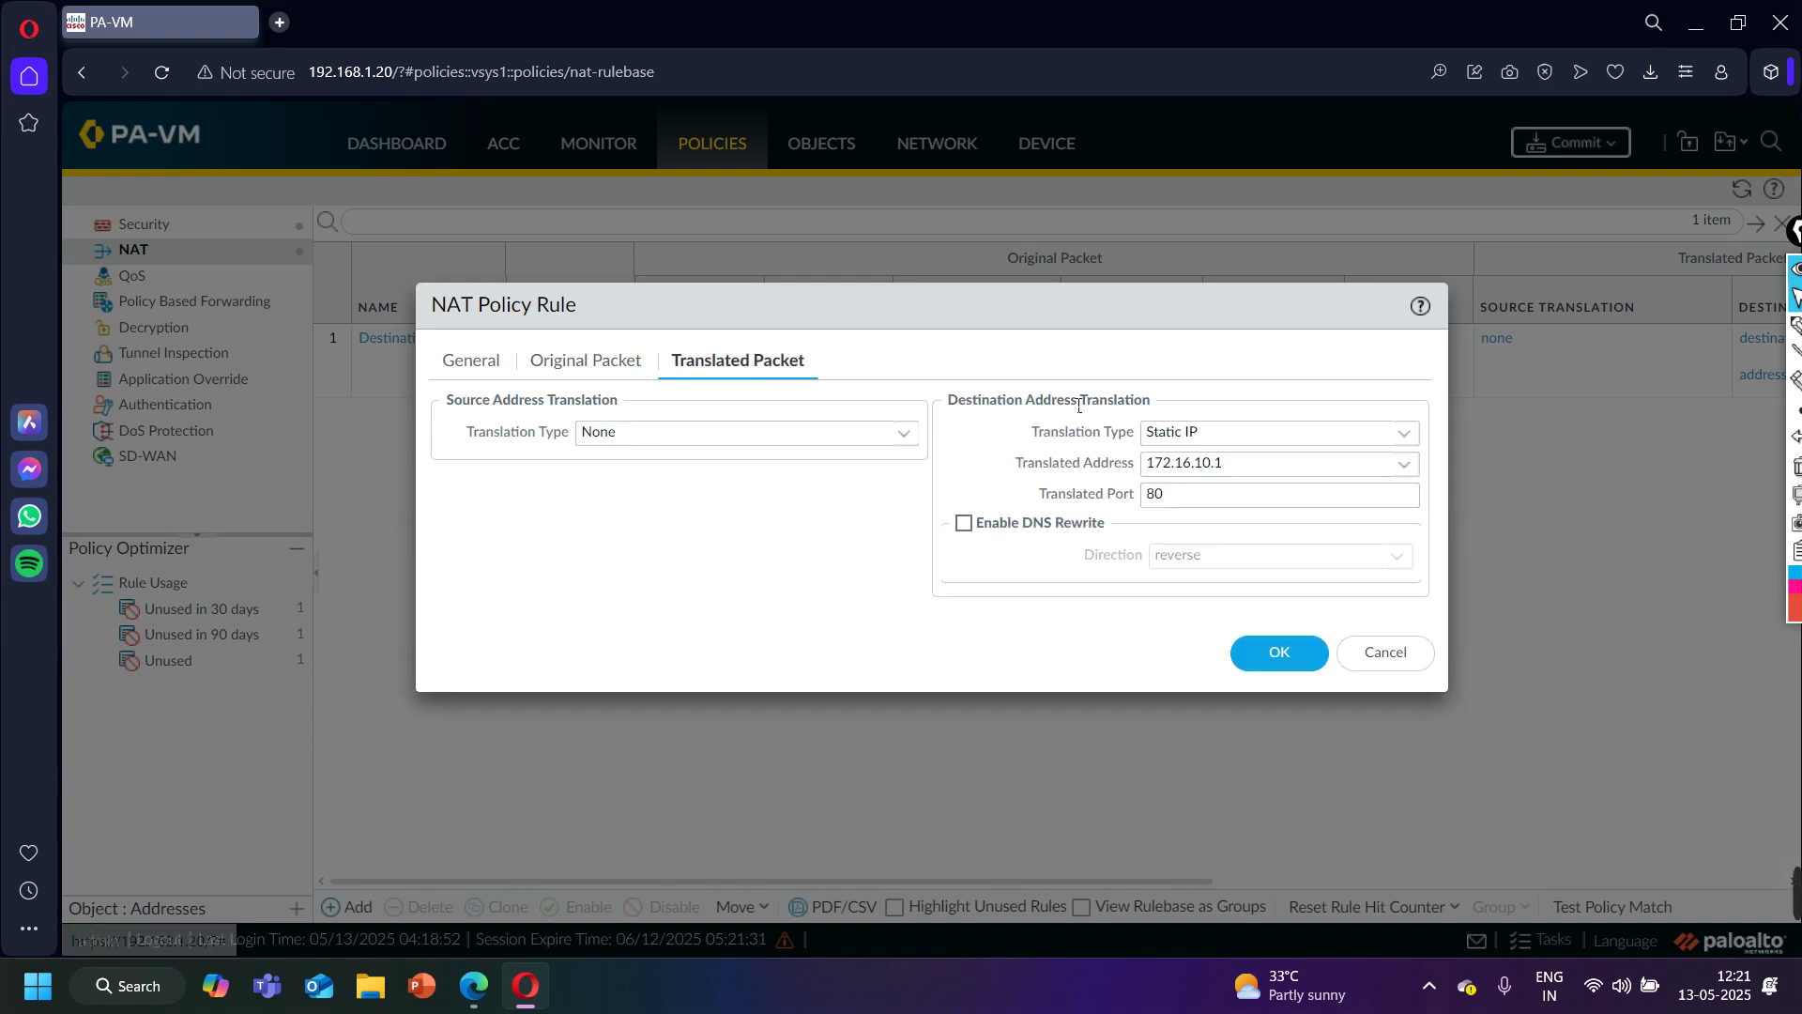
{"action": "triple_click", "coordinate": [1254, 465]}
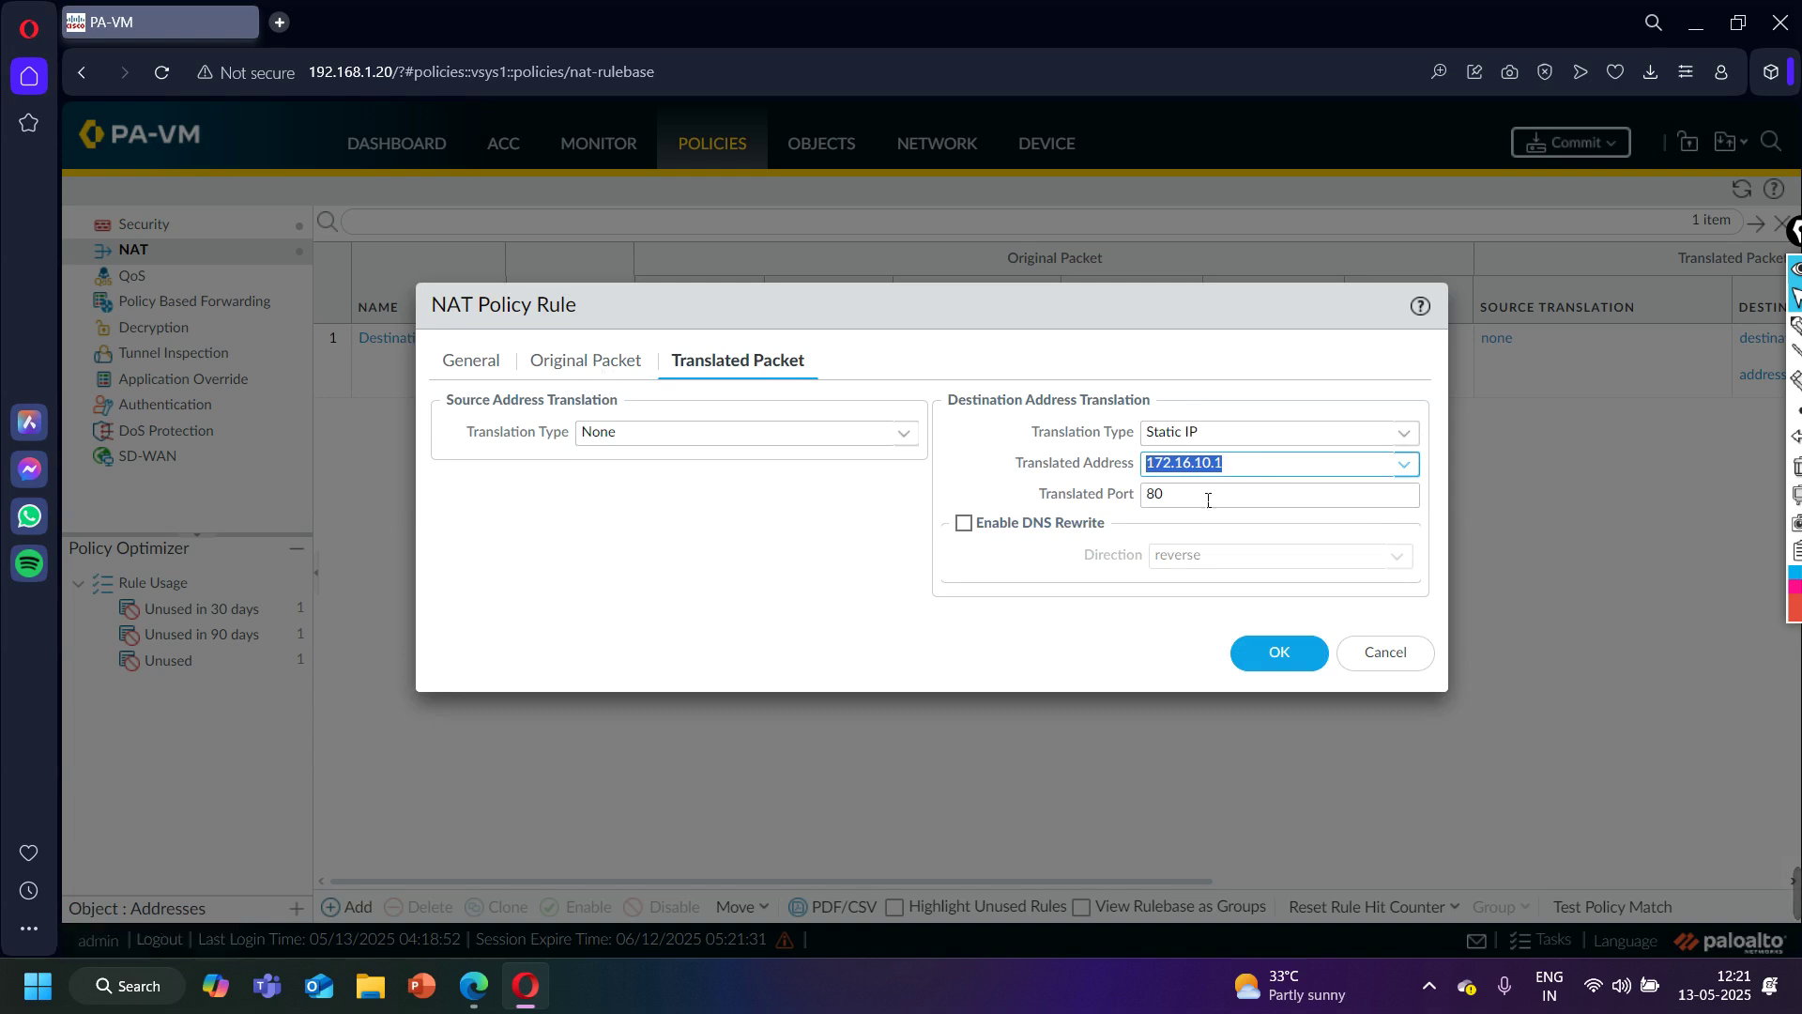
{"action": "left_click", "coordinate": [1294, 666]}
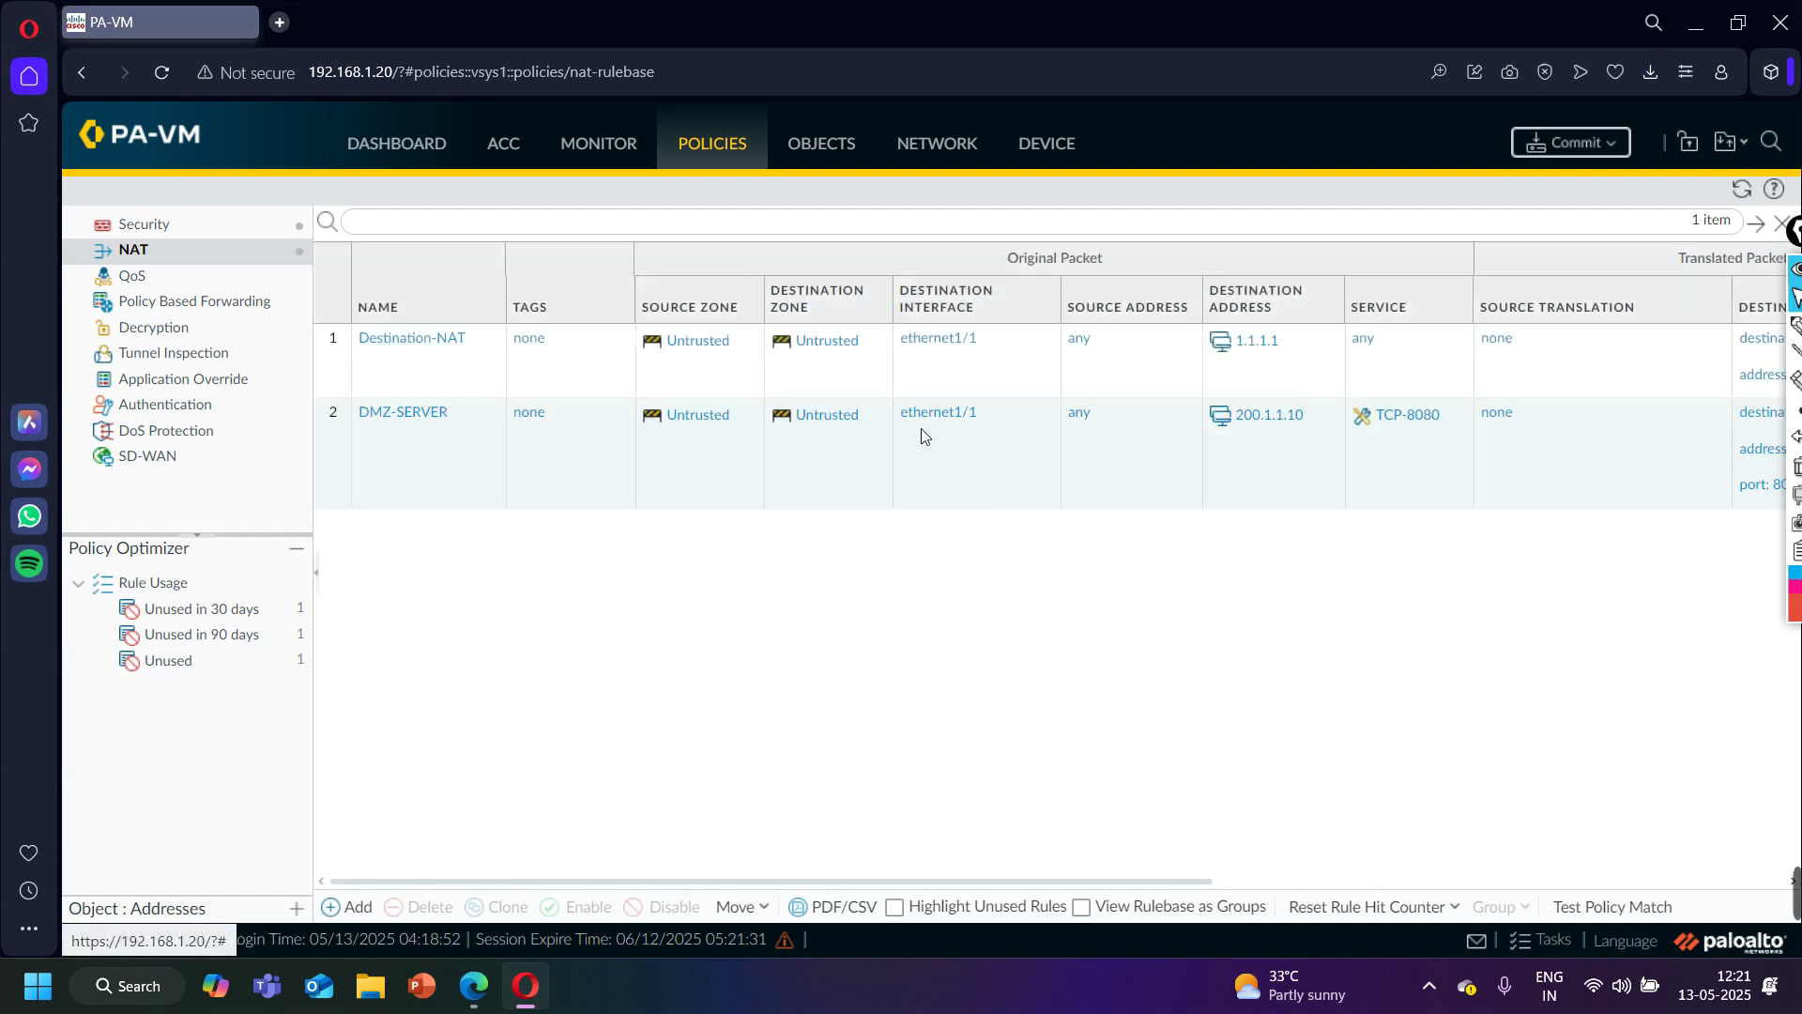
Step: Delete the old Destination-NAT rule from the NAT rulebase
{"action": "left_click", "coordinate": [440, 383]}
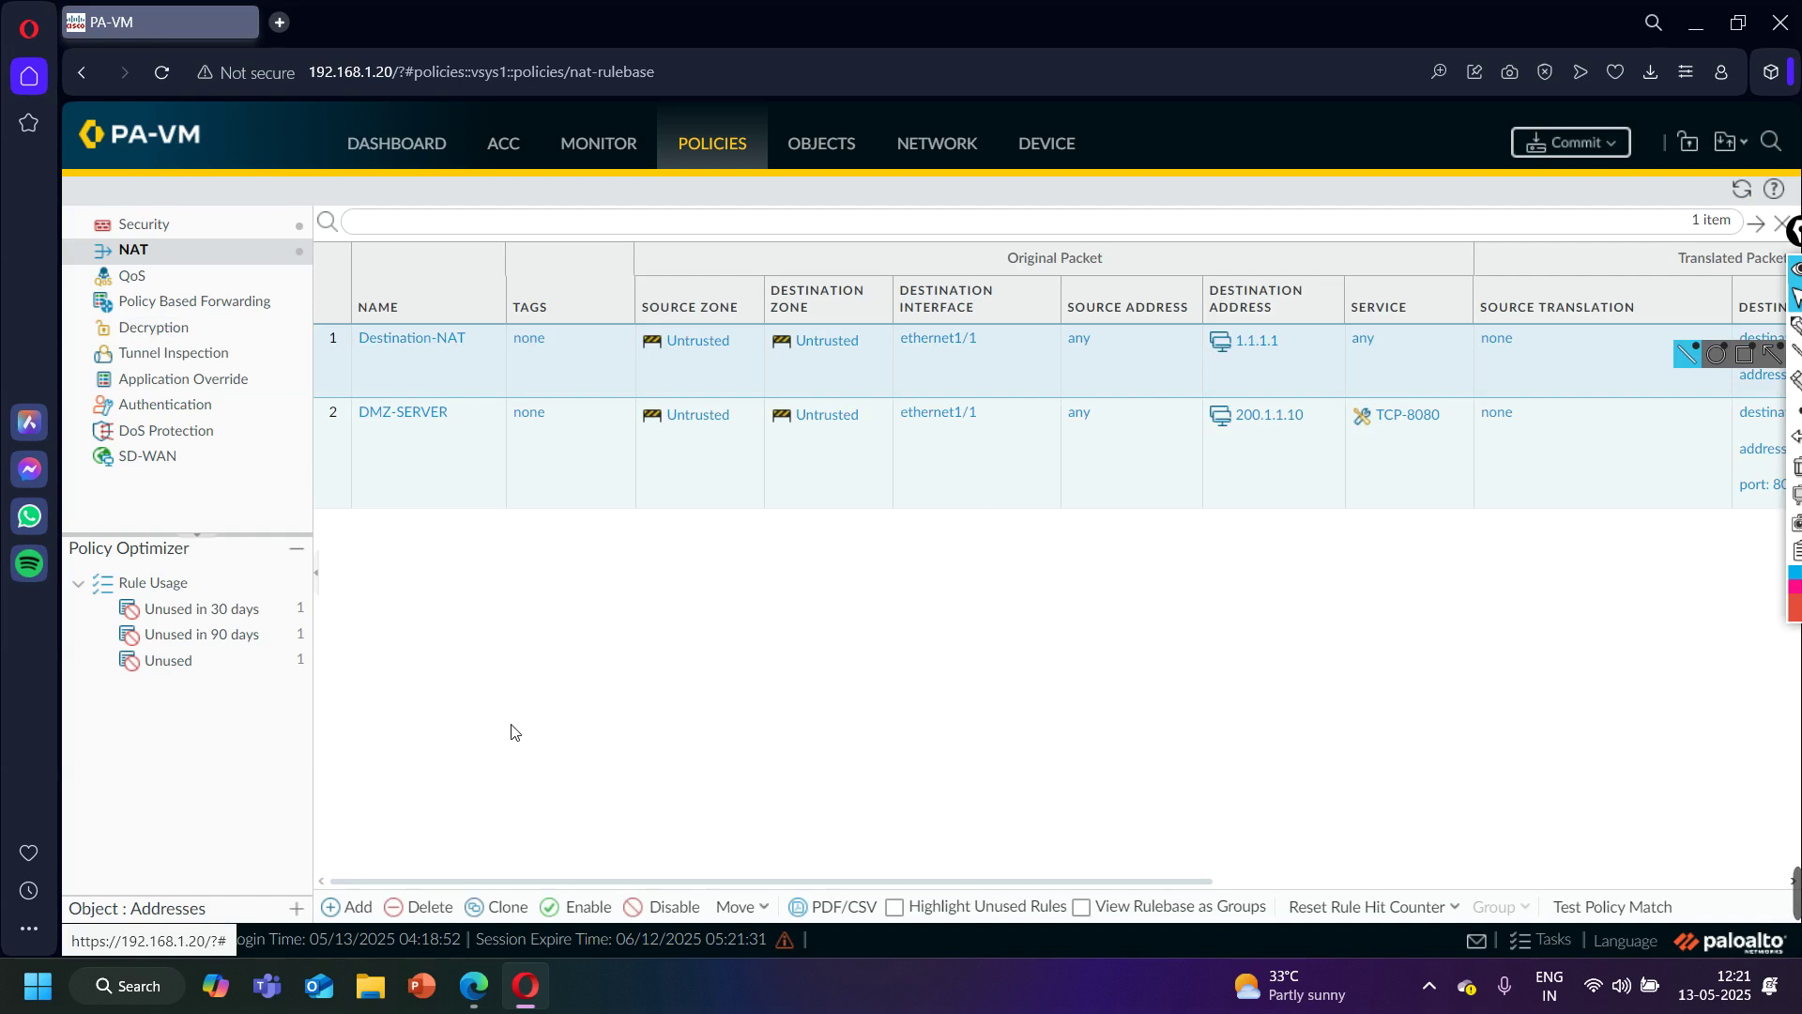
{"action": "left_click", "coordinate": [425, 907]}
{"action": "left_click", "coordinate": [871, 592]}
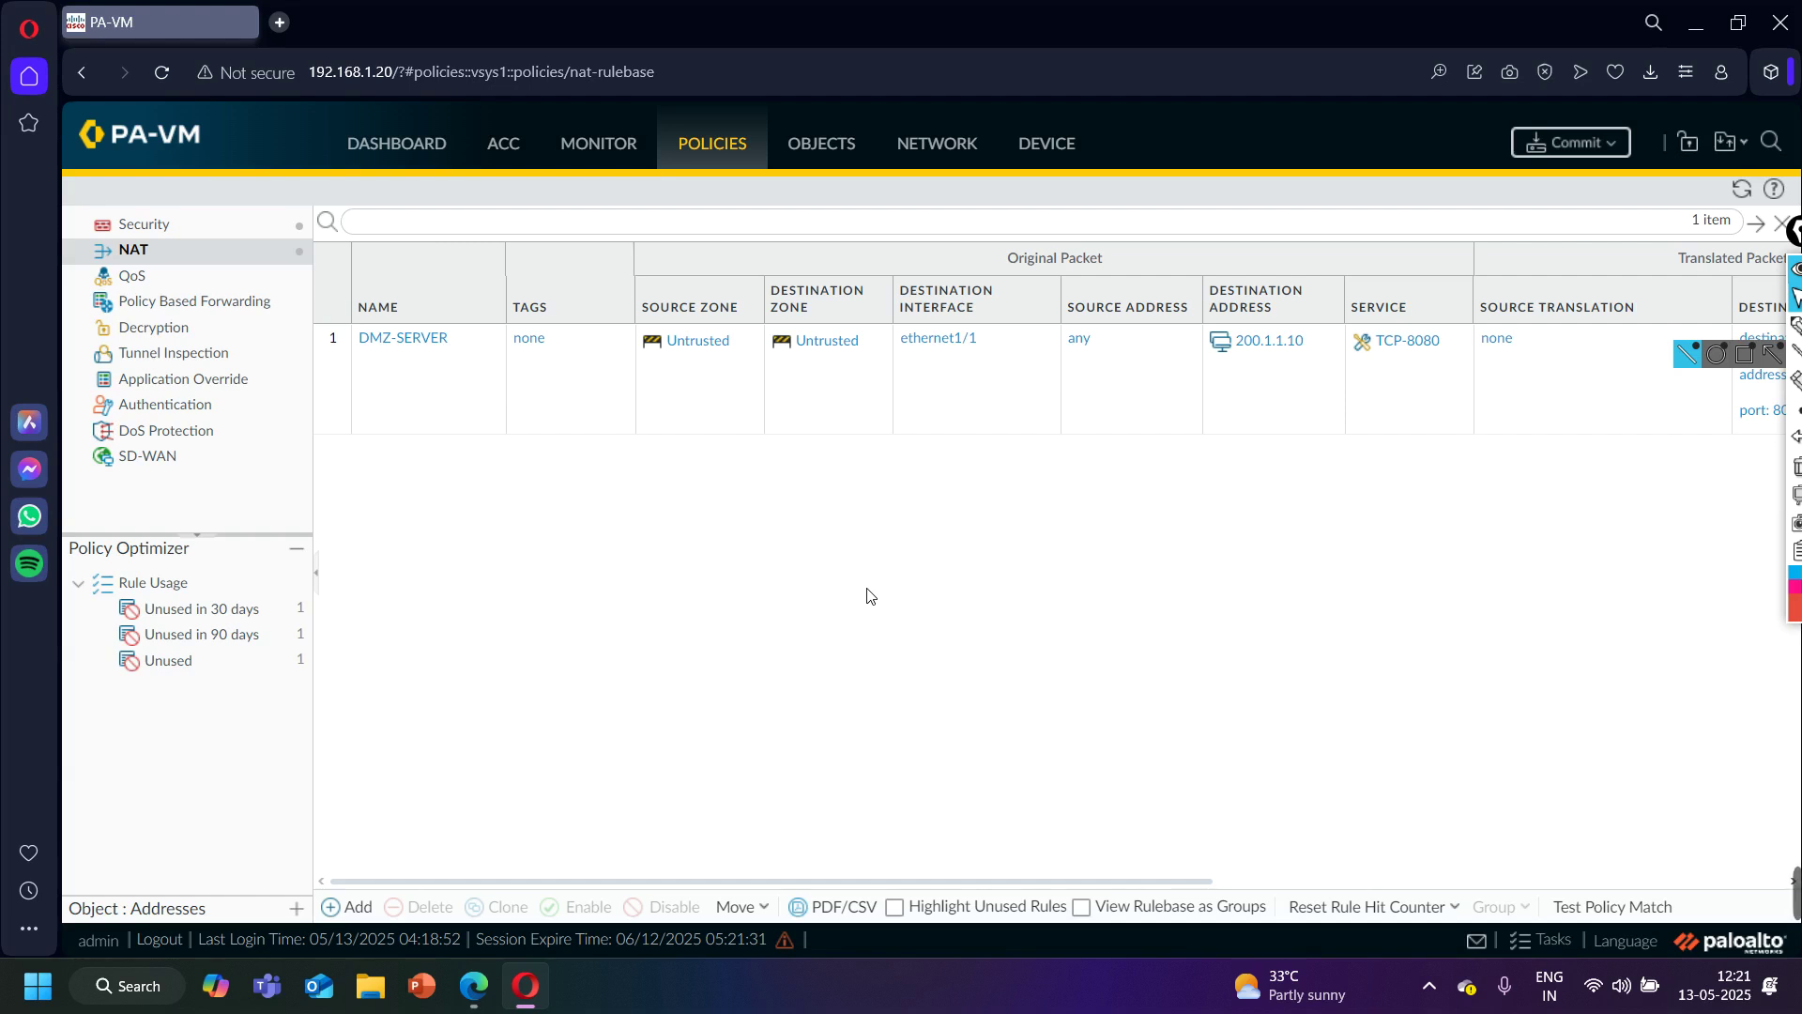
Step: Add NAT rule LAN-SERVER with source and destination zone Untrusted and interface ethernet1/1
{"action": "left_click", "coordinate": [353, 907]}
{"action": "type", "text": "LAN-SERVER"}
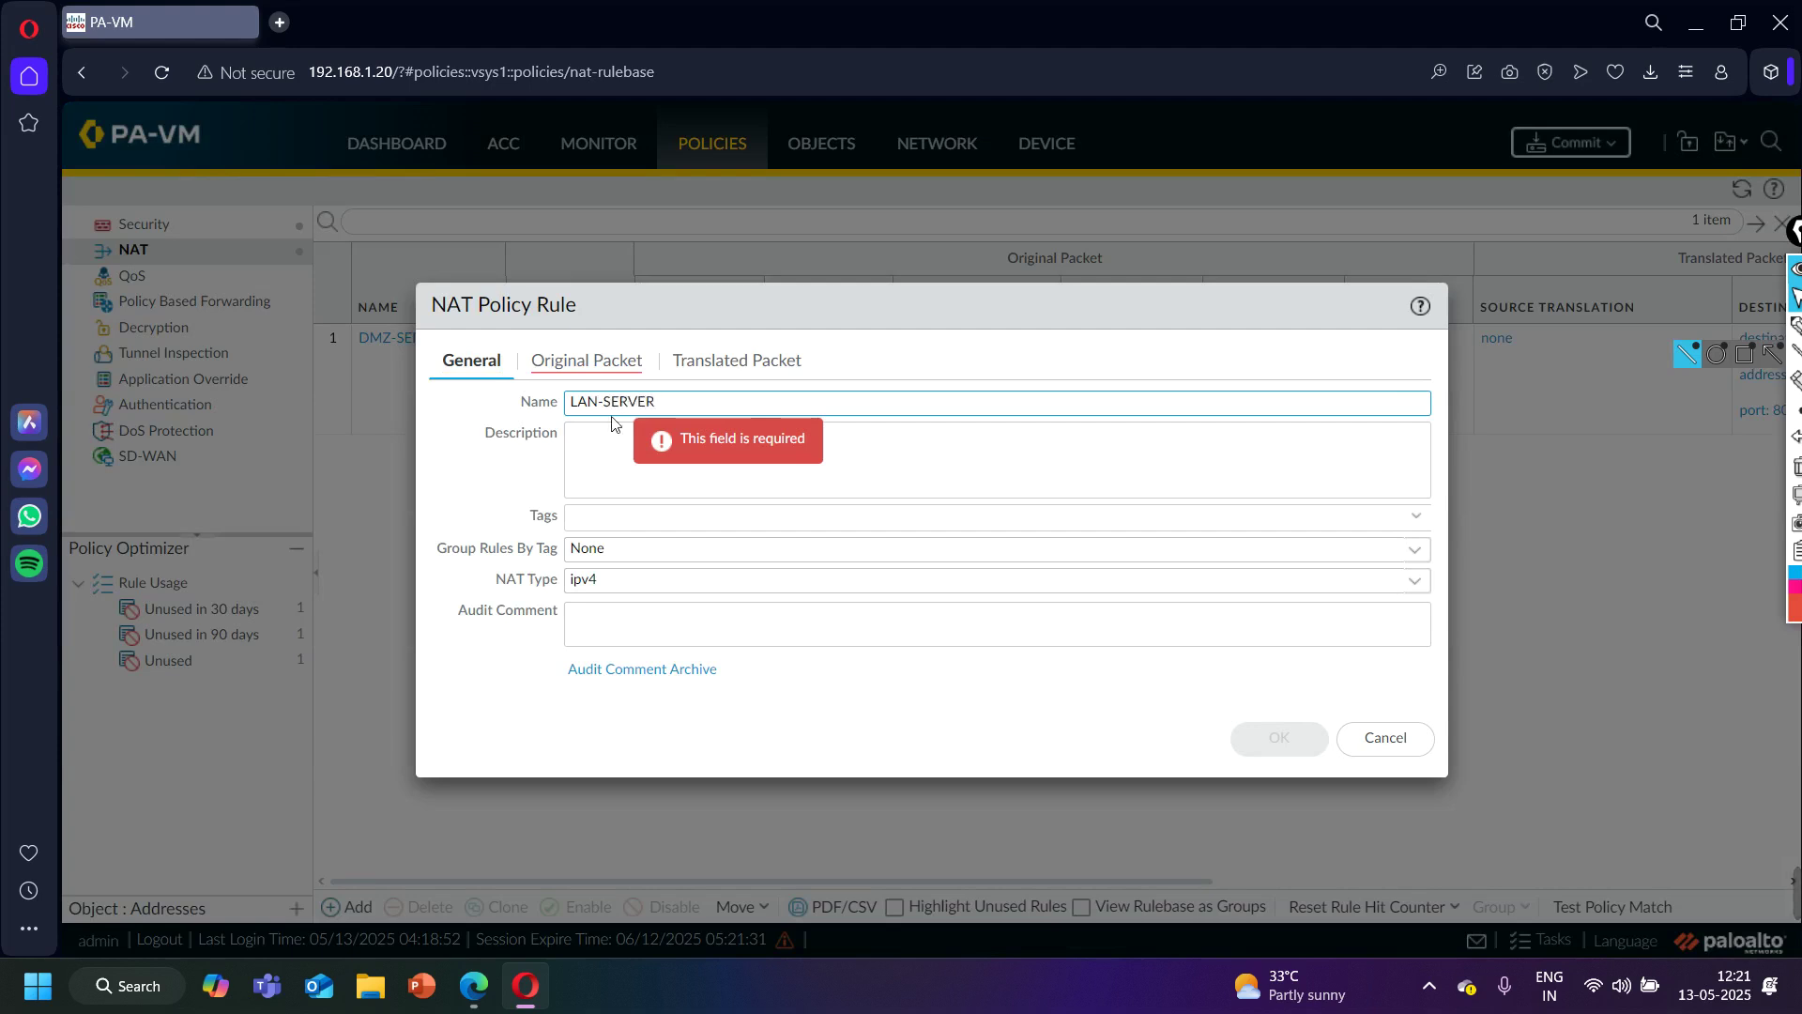
{"action": "left_click", "coordinate": [563, 362]}
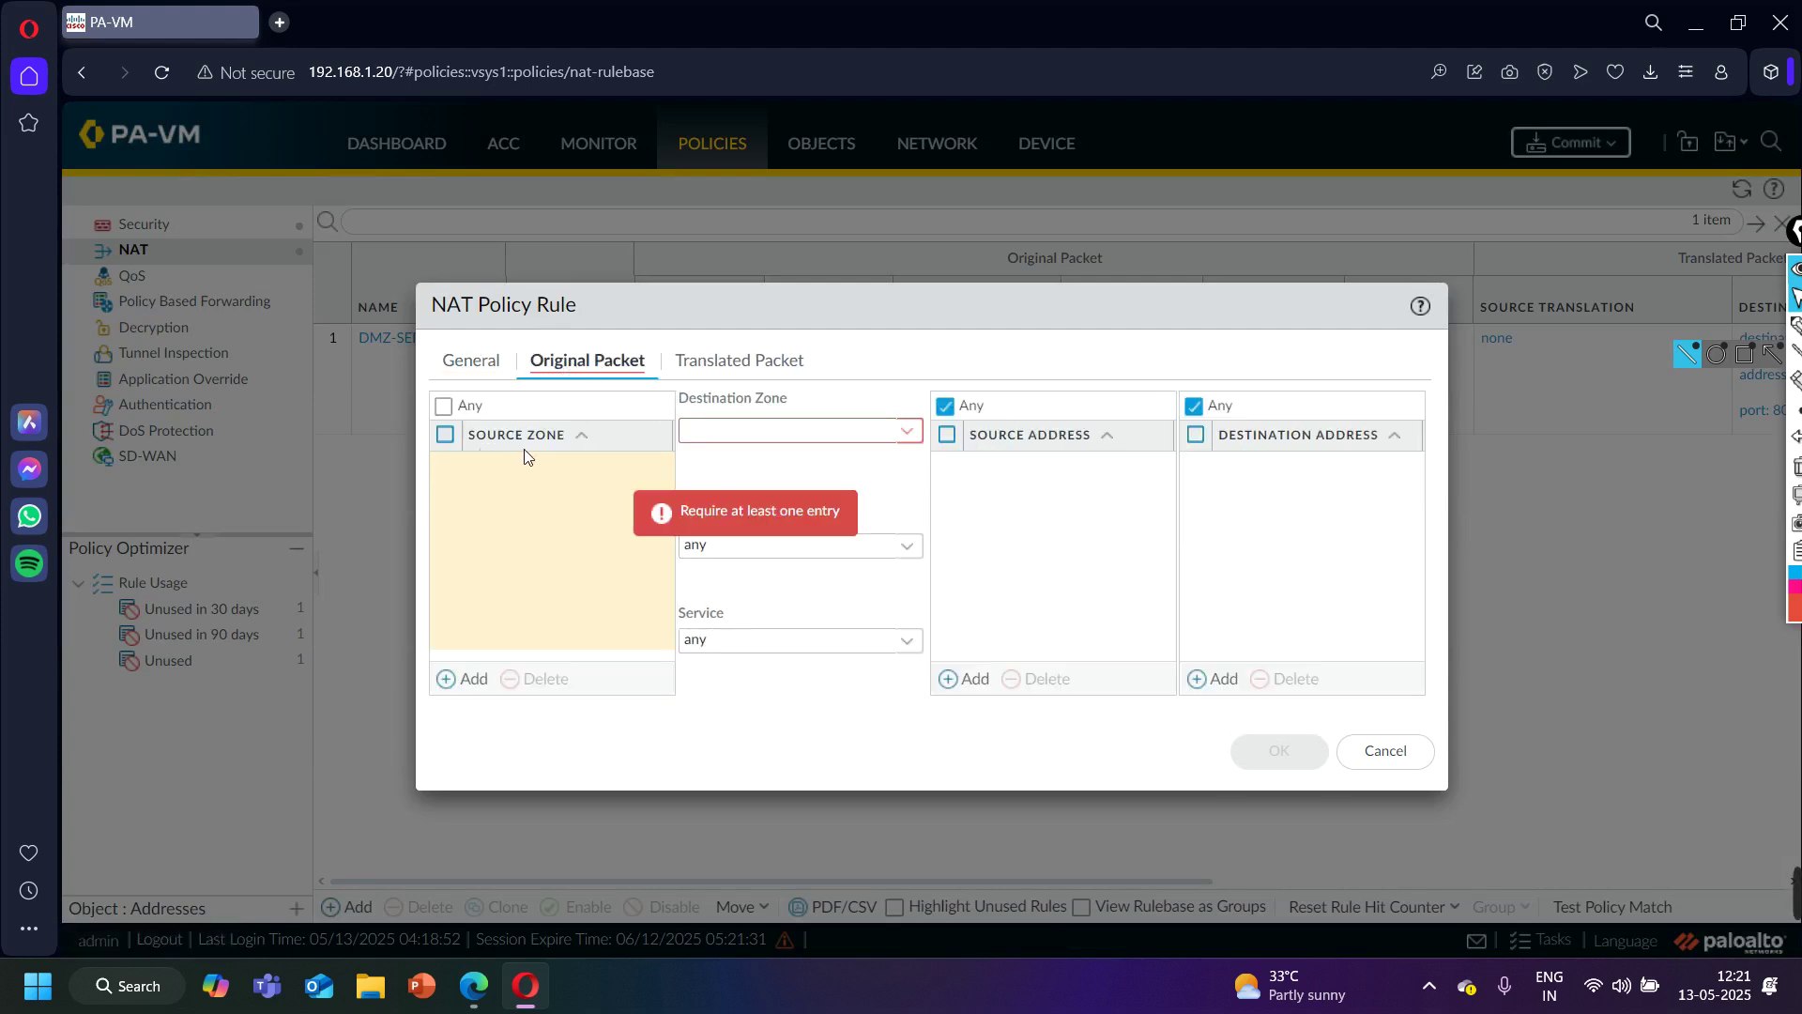
{"action": "left_click", "coordinate": [466, 679]}
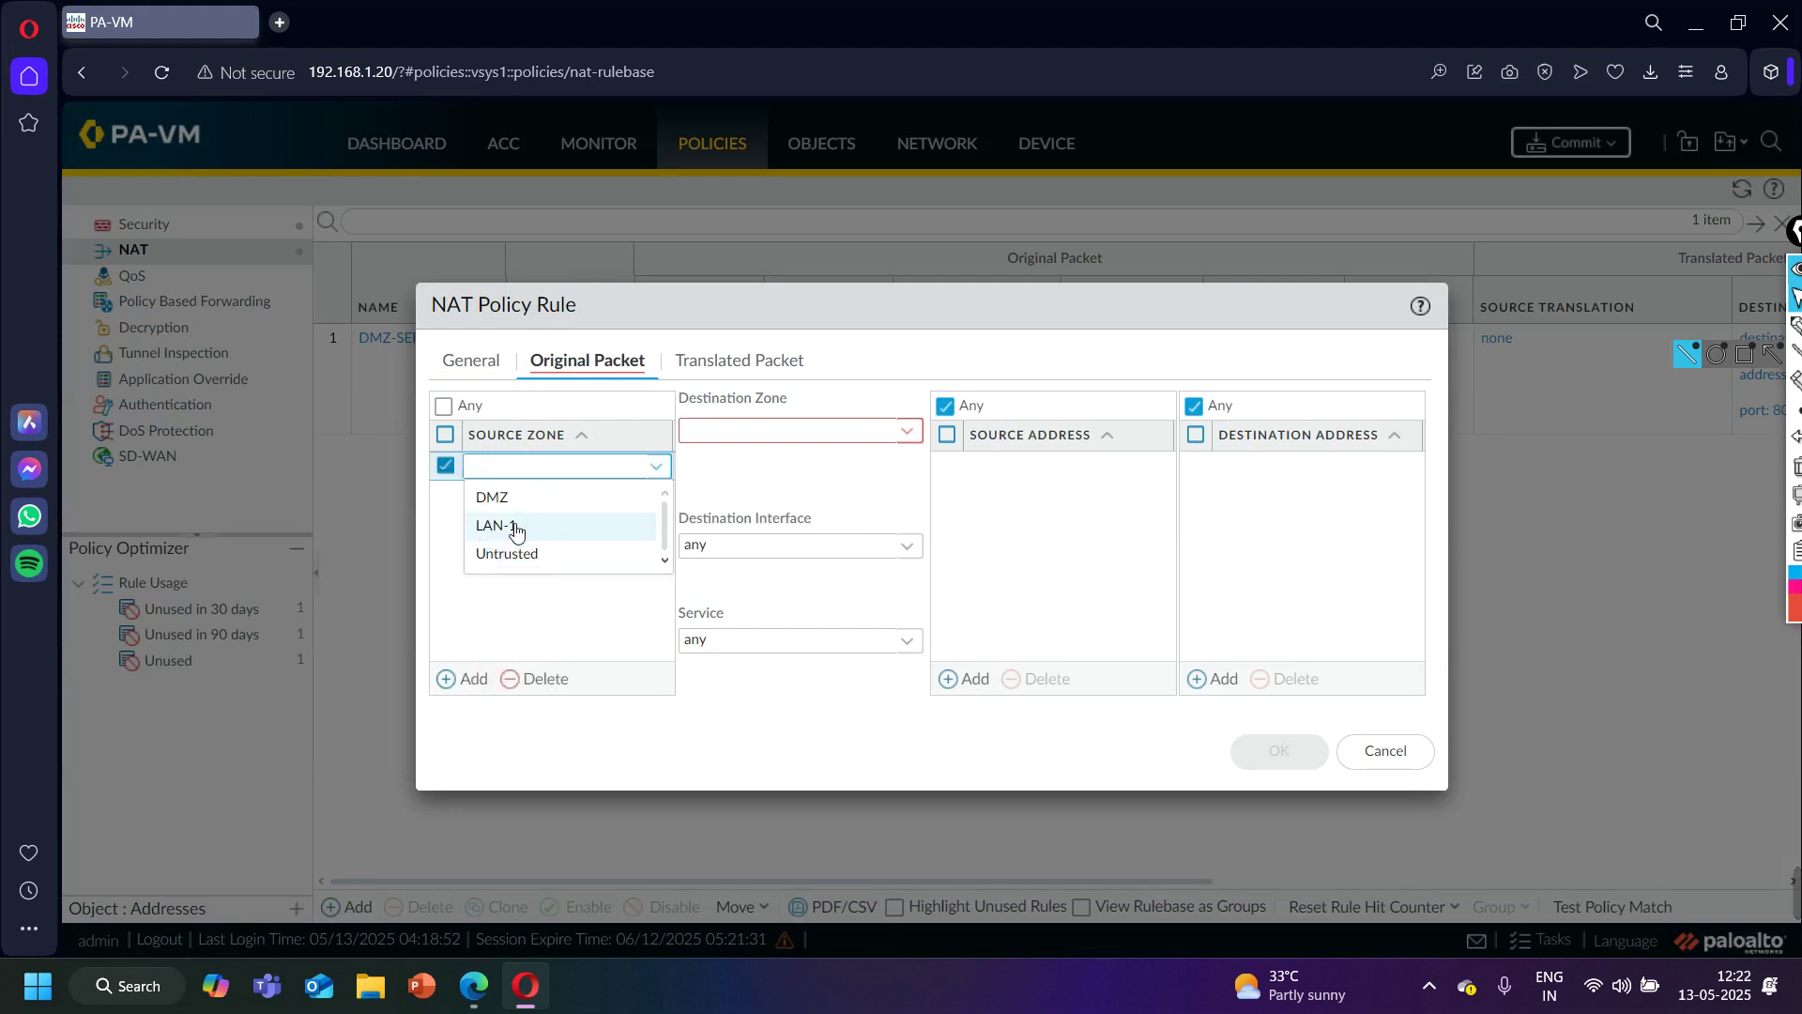
{"action": "left_click", "coordinate": [508, 553]}
{"action": "left_click", "coordinate": [921, 431]}
{"action": "left_click", "coordinate": [747, 522]}
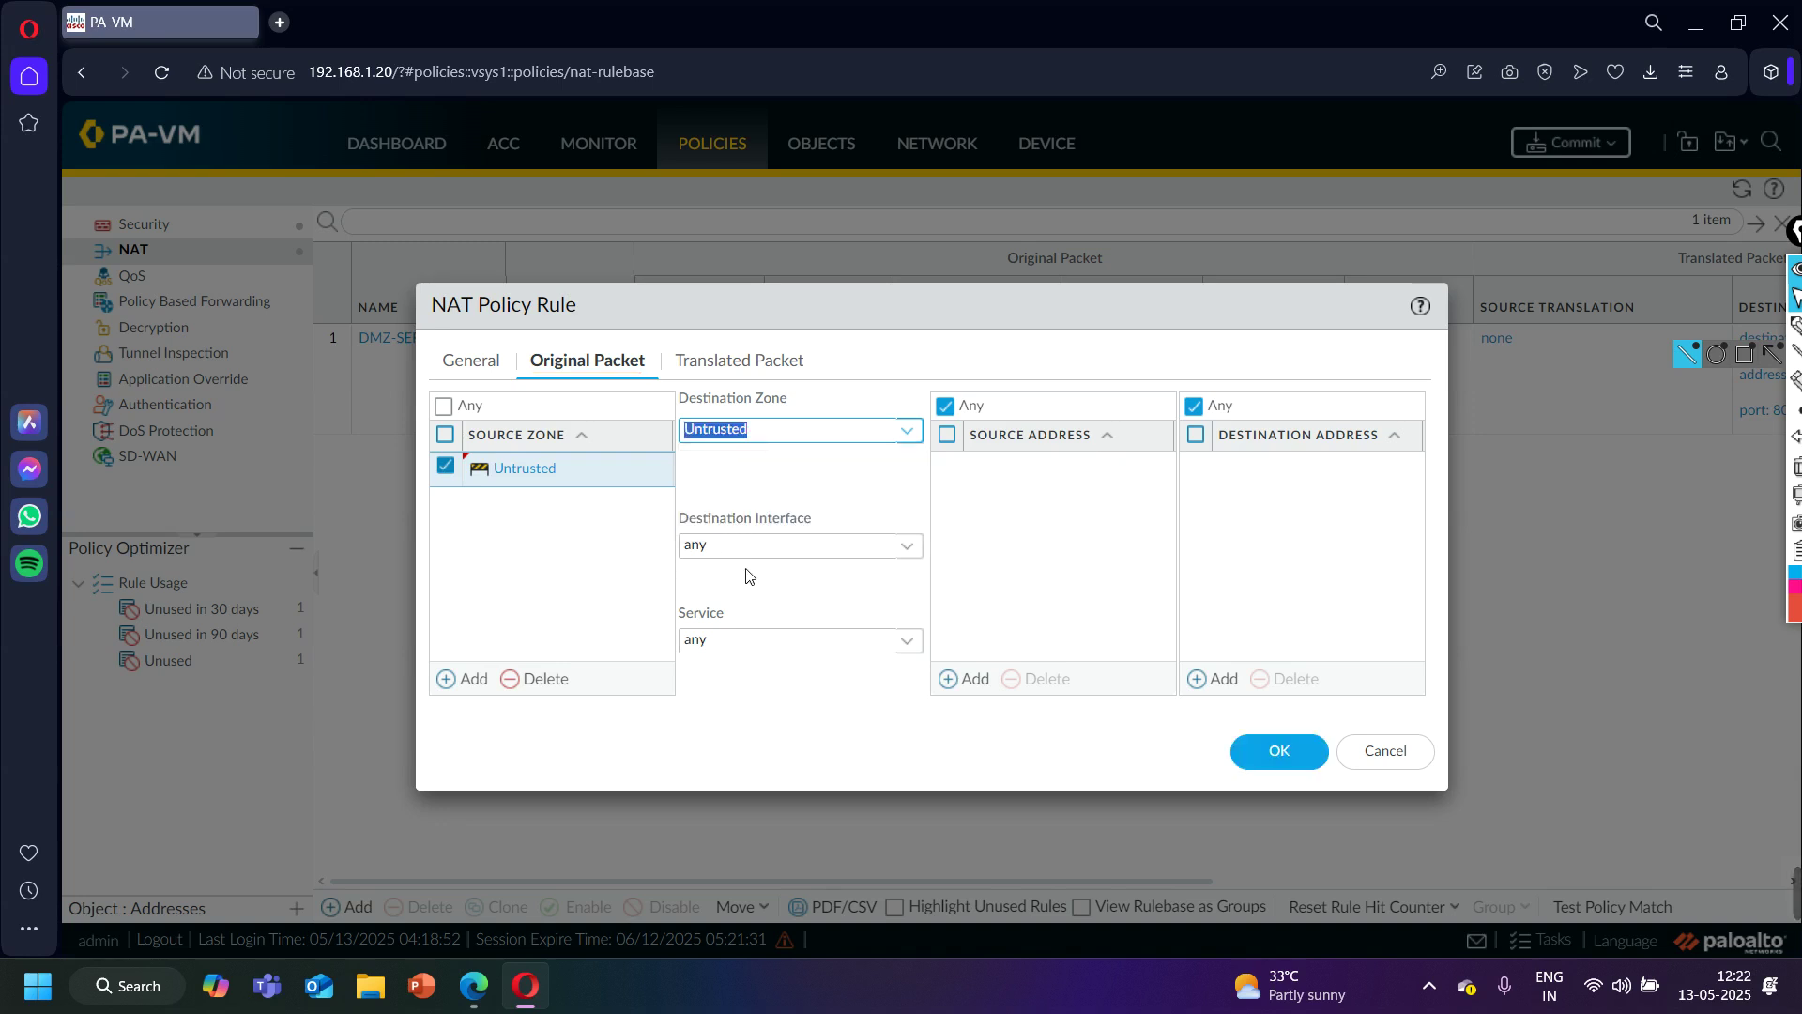
{"action": "left_click", "coordinate": [907, 546]}
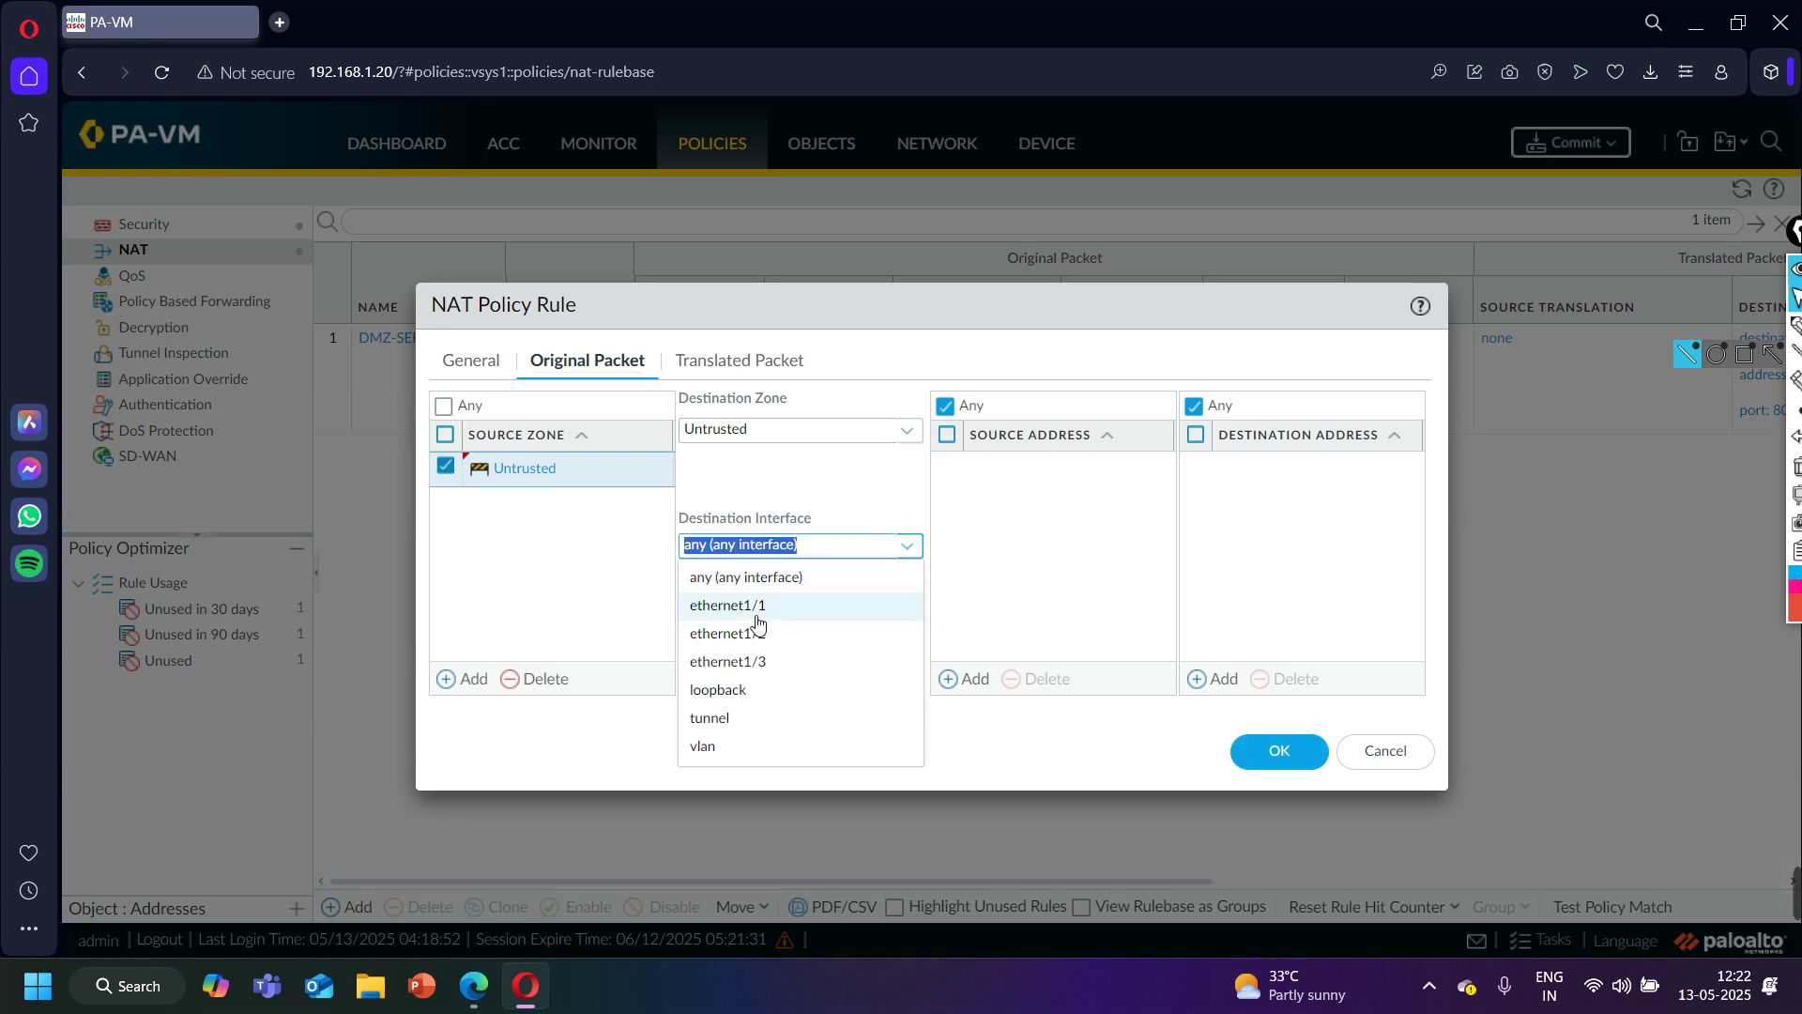
{"action": "left_click", "coordinate": [758, 616]}
Step: Create a new TCP-8081 service with destination port 8081 for the rule
{"action": "left_click", "coordinate": [907, 641]}
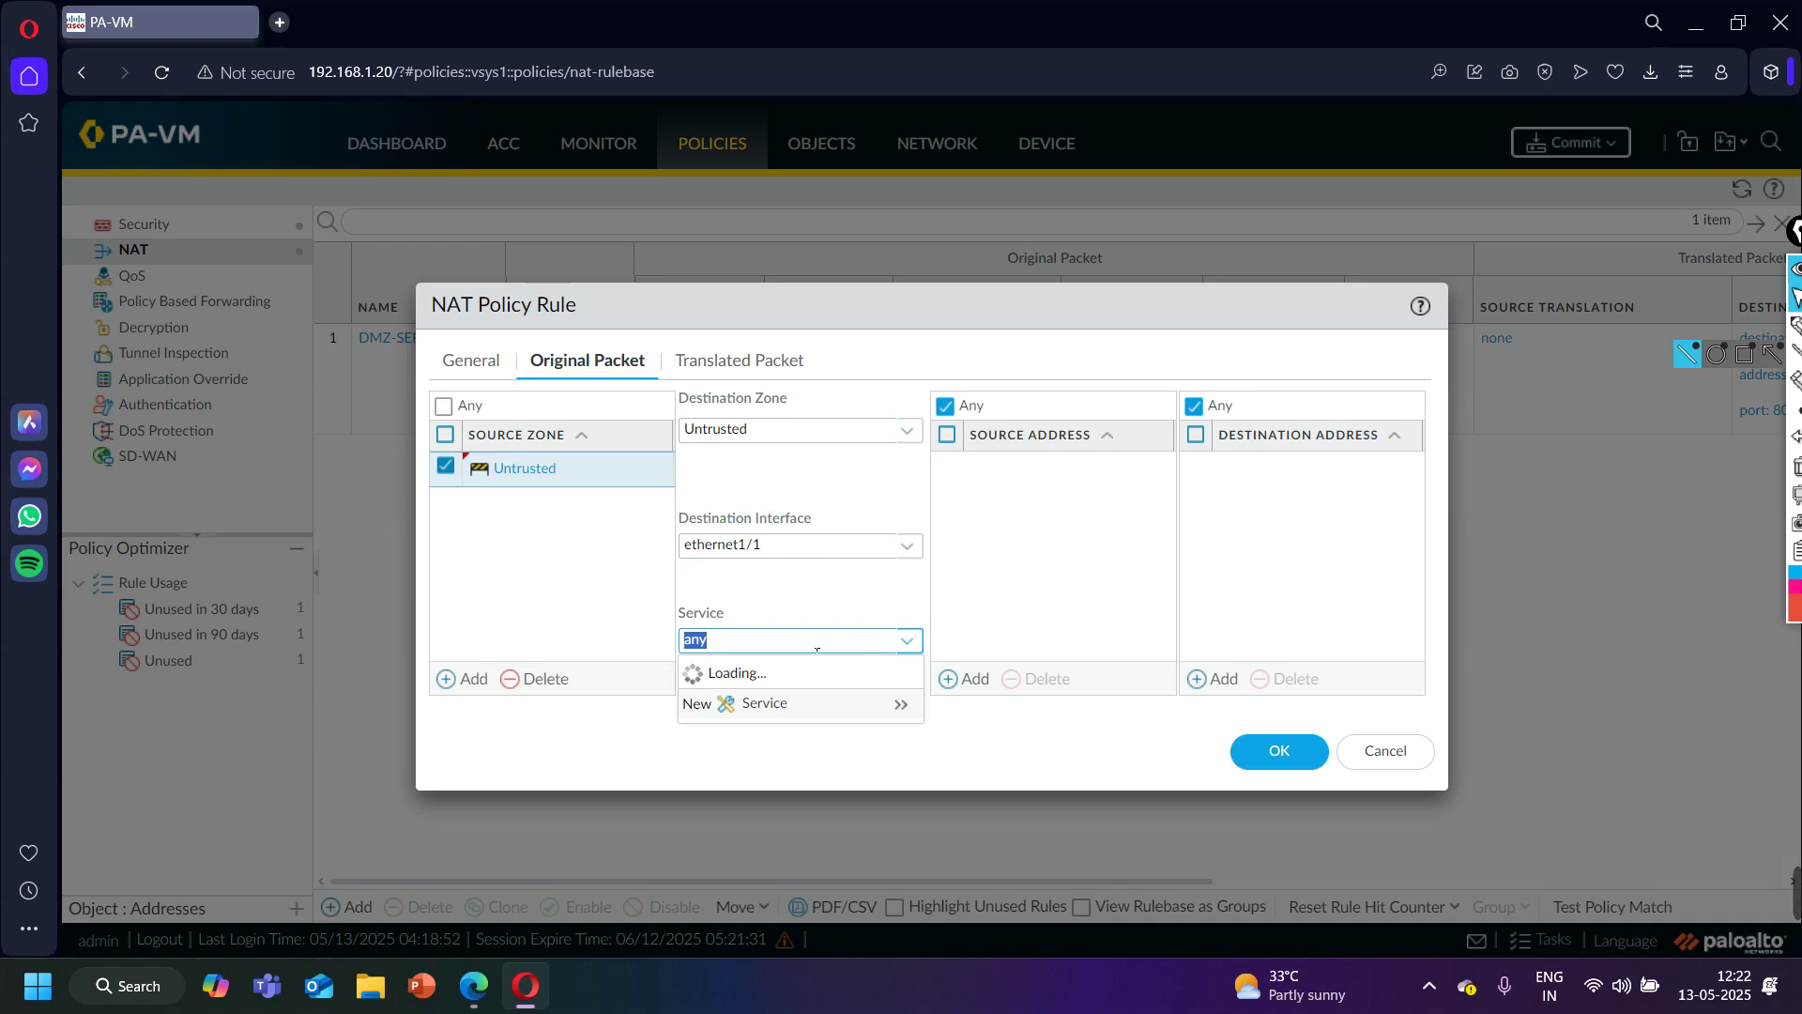
{"action": "left_click", "coordinate": [758, 792]}
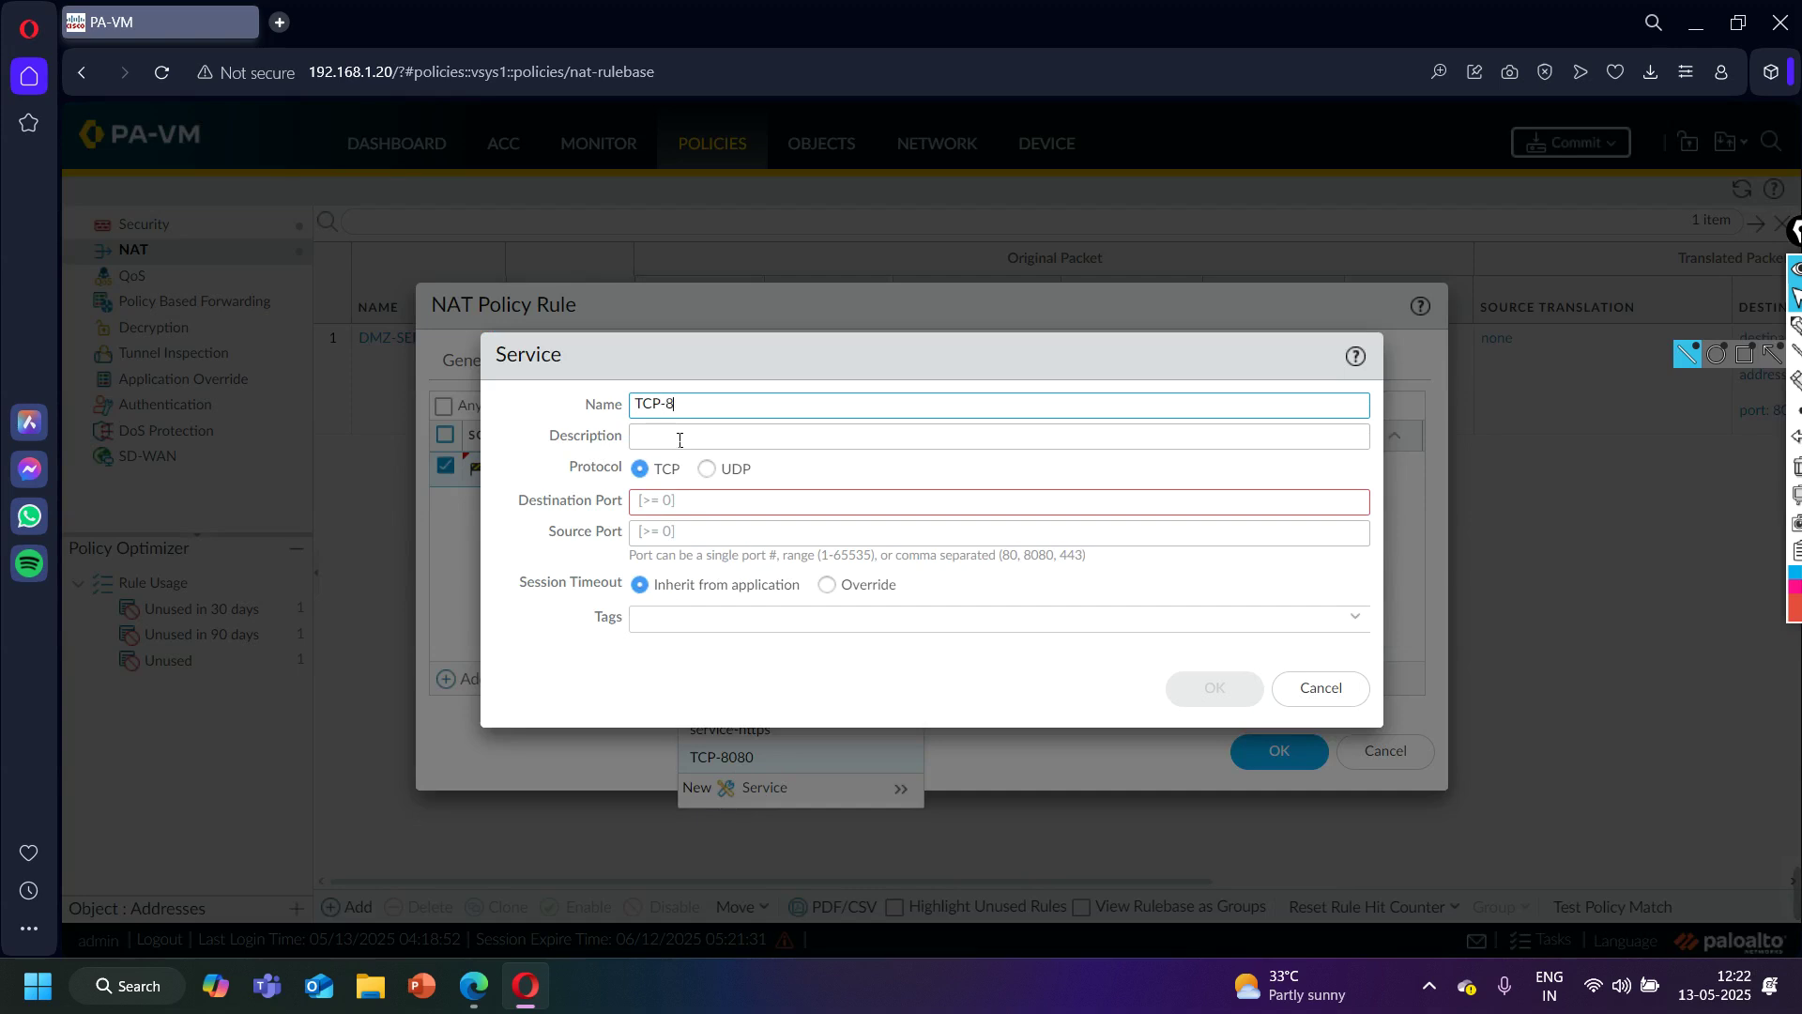
{"action": "left_click", "coordinate": [684, 514]}
{"action": "type", "text": "8081"}
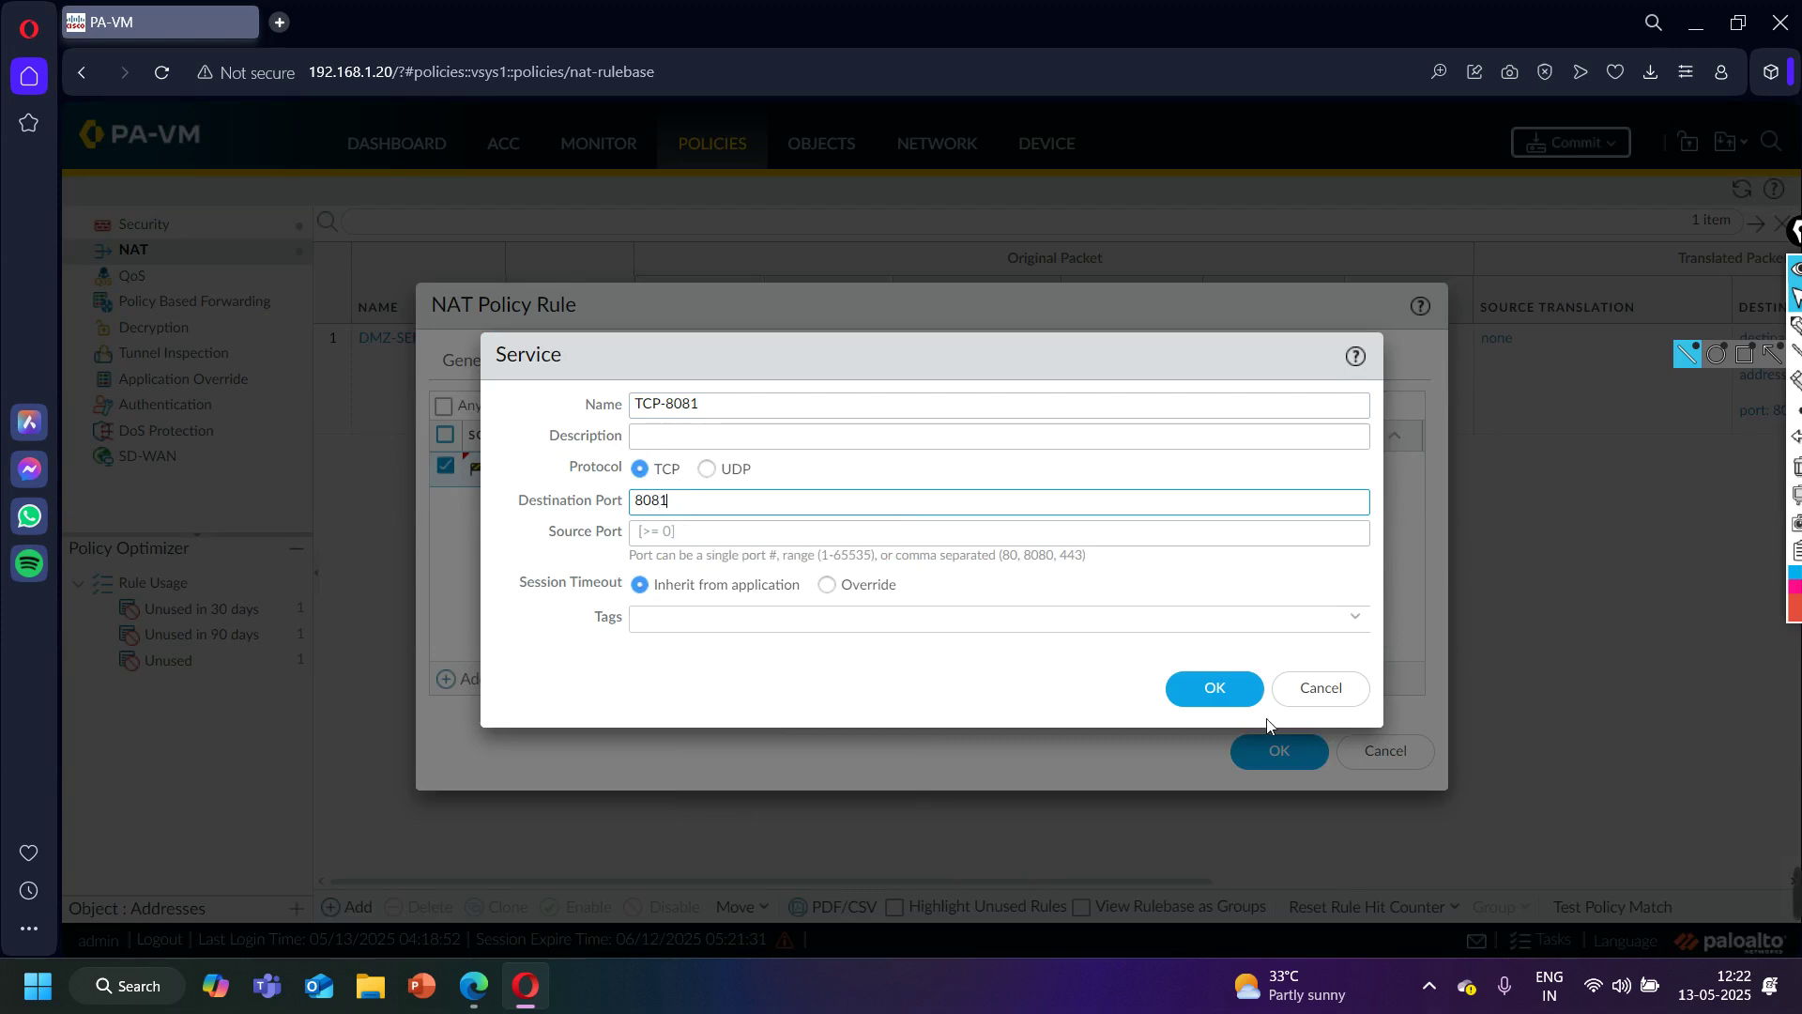
{"action": "left_click", "coordinate": [1209, 688]}
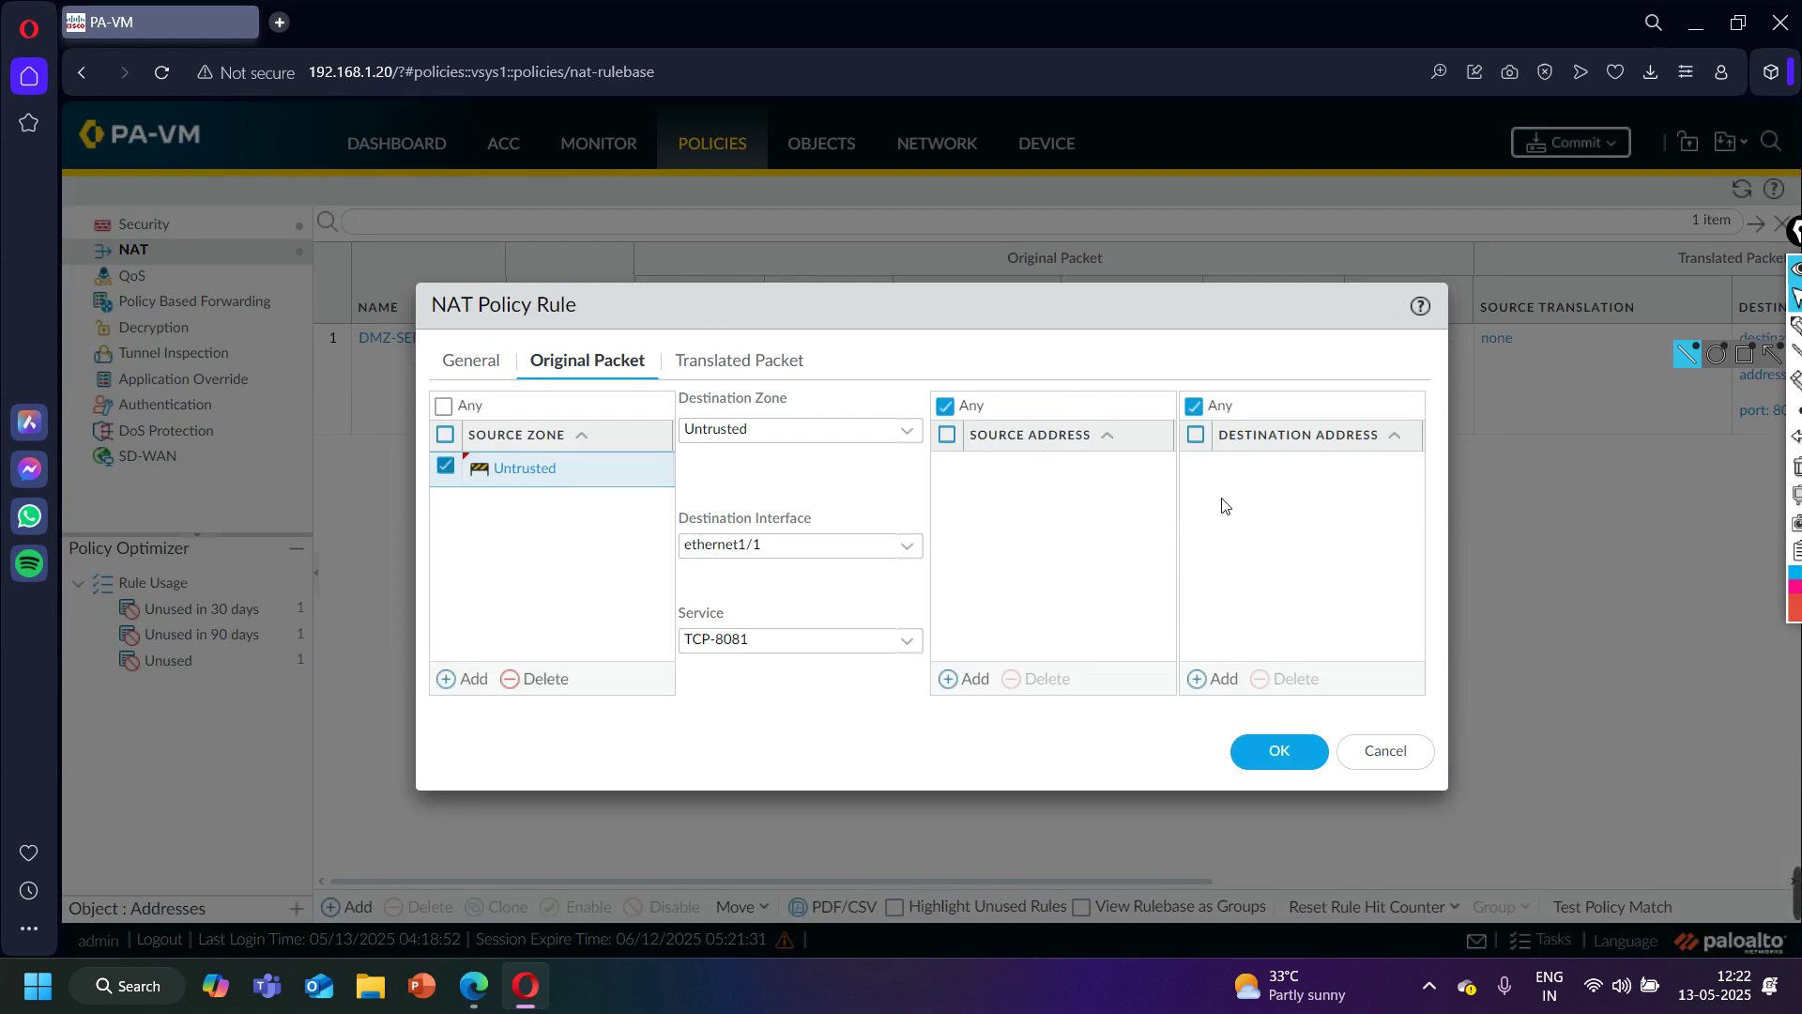
Step: Set the rule's destination address to 200.1.1.10
{"action": "left_click", "coordinate": [1223, 679]}
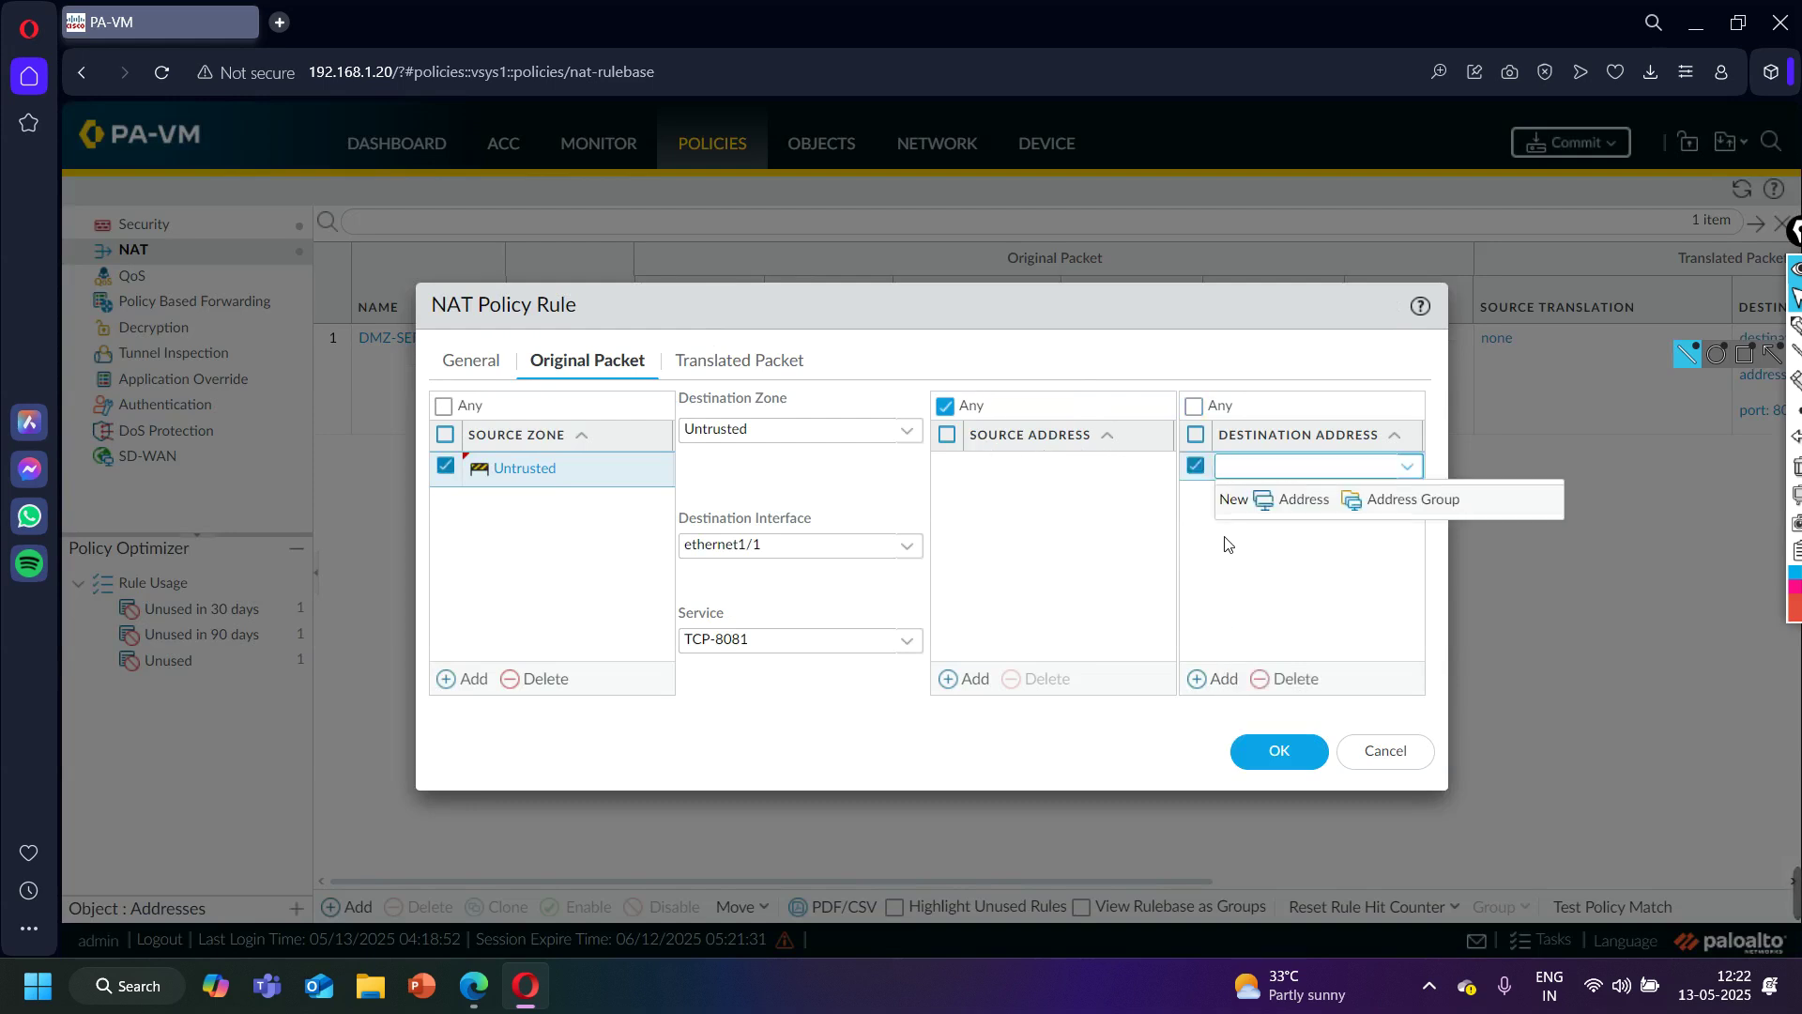
{"action": "type", "text": "200.1.1.10"}
{"action": "left_click", "coordinate": [775, 646]}
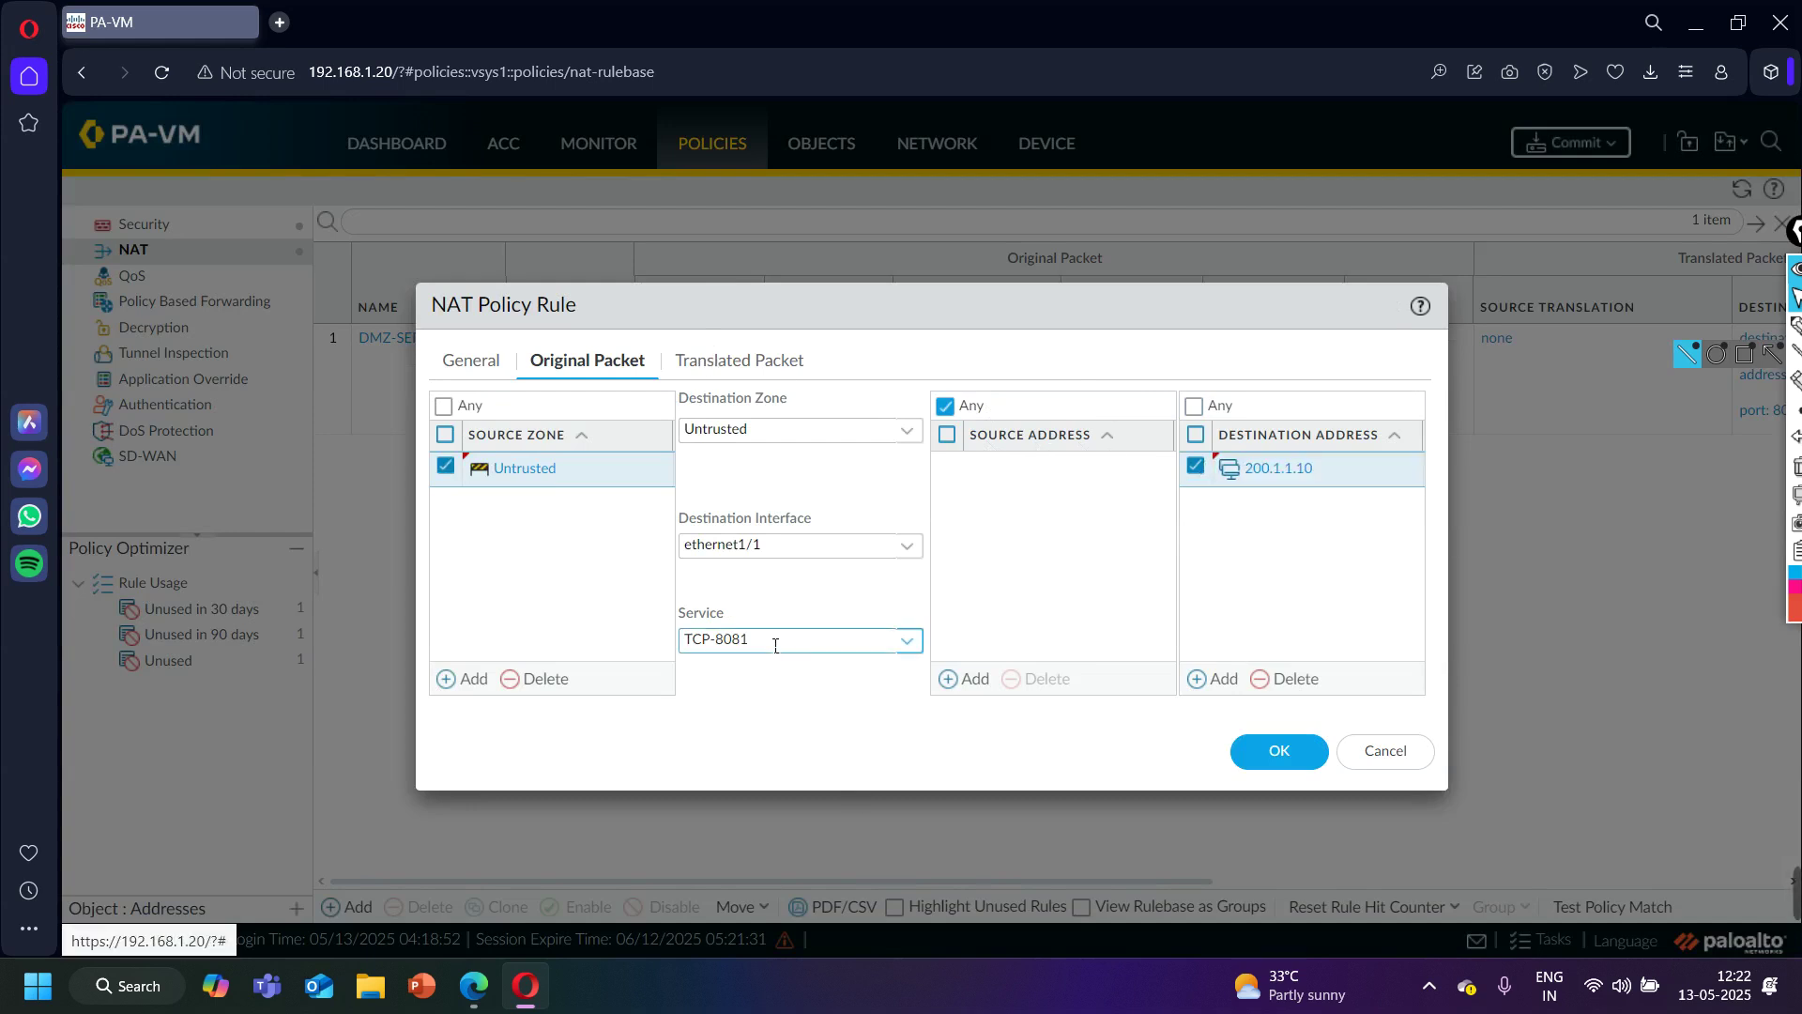
Step: Translate LAN-SERVER's destination to static IP 172.16.1.2 port 80 and save the rule
{"action": "left_click", "coordinate": [738, 370]}
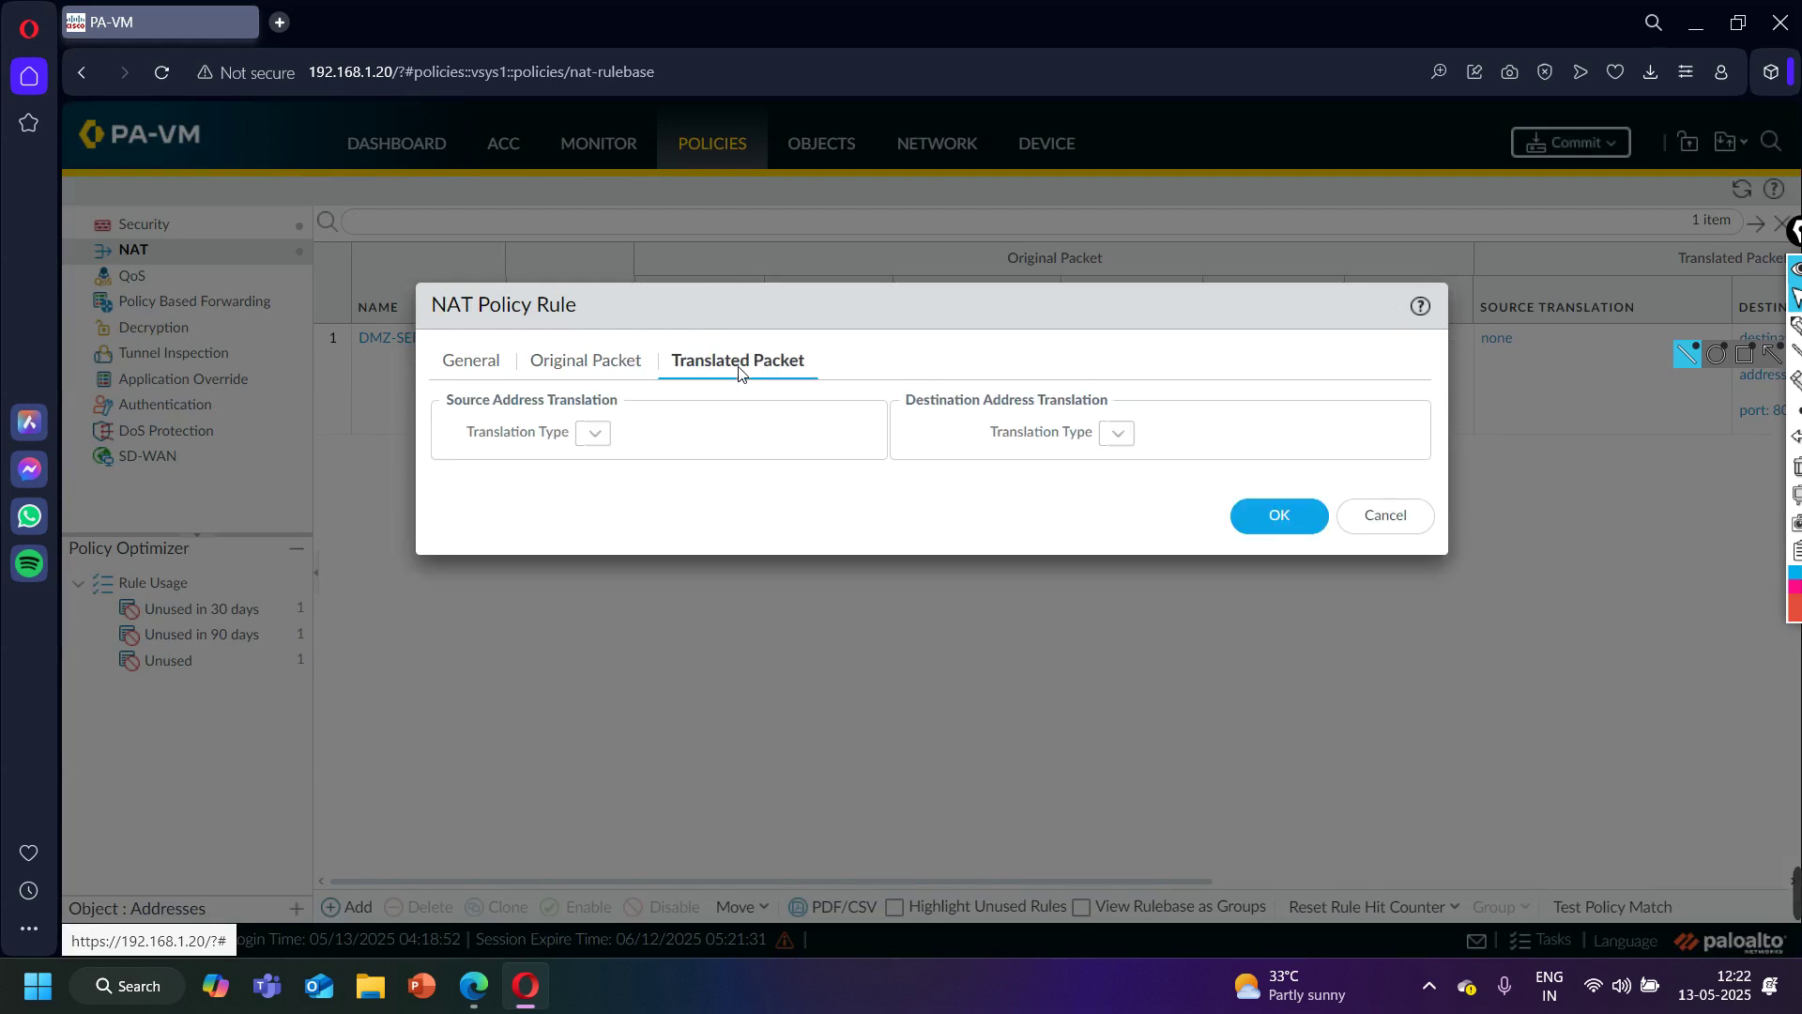
{"action": "left_click", "coordinate": [1237, 432]}
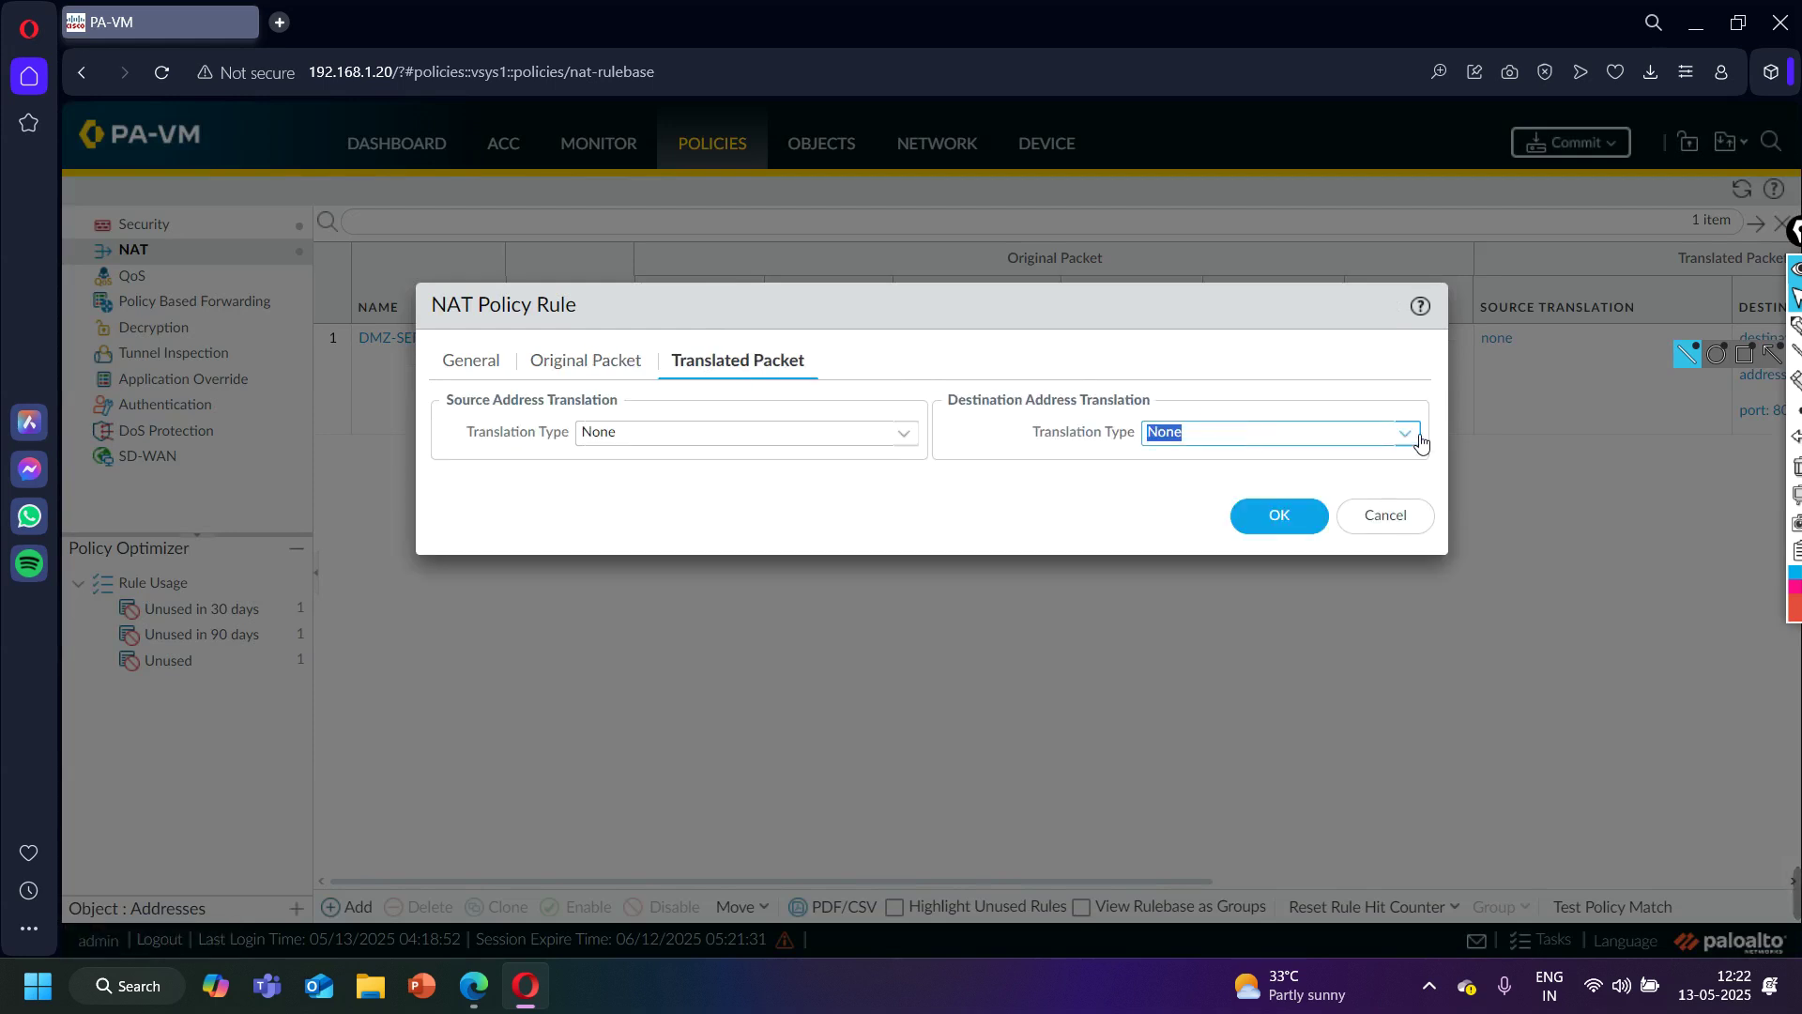
{"action": "left_click", "coordinate": [1405, 433]}
{"action": "left_click", "coordinate": [1258, 469]}
{"action": "left_click", "coordinate": [1223, 465]}
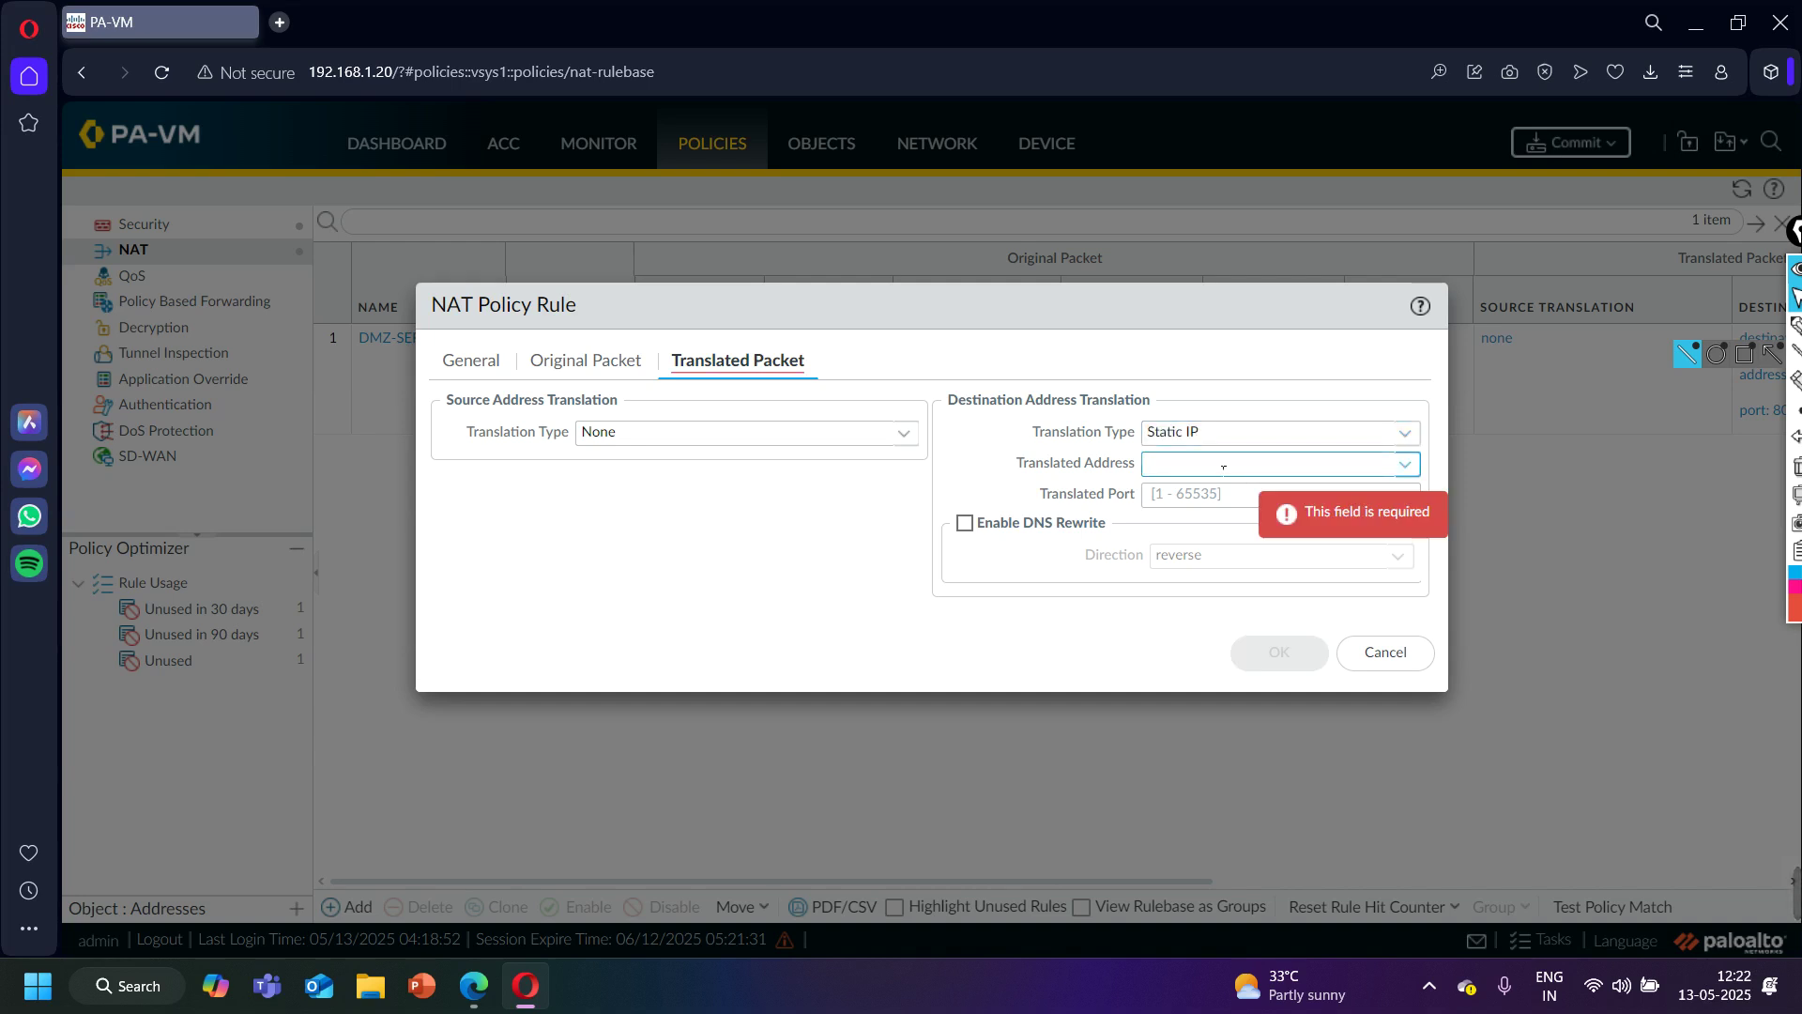
{"action": "type", "text": "172.16.1.2"}
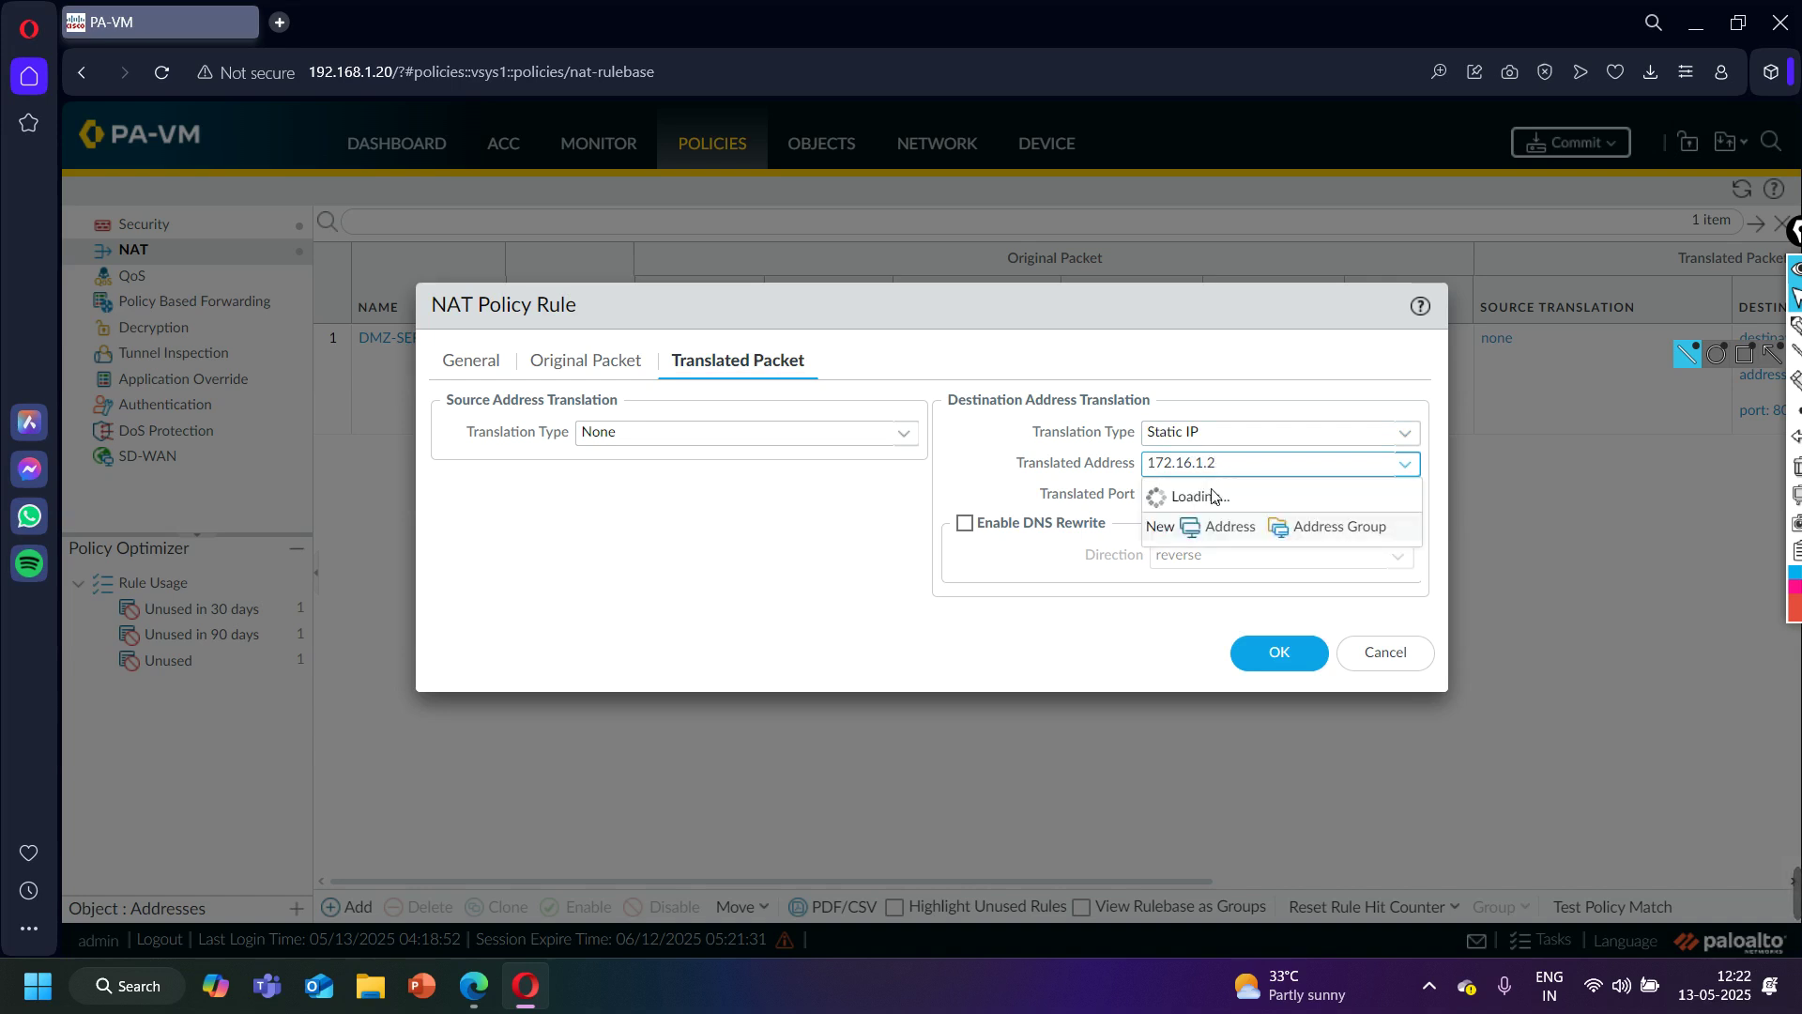
{"action": "left_click", "coordinate": [1213, 505]}
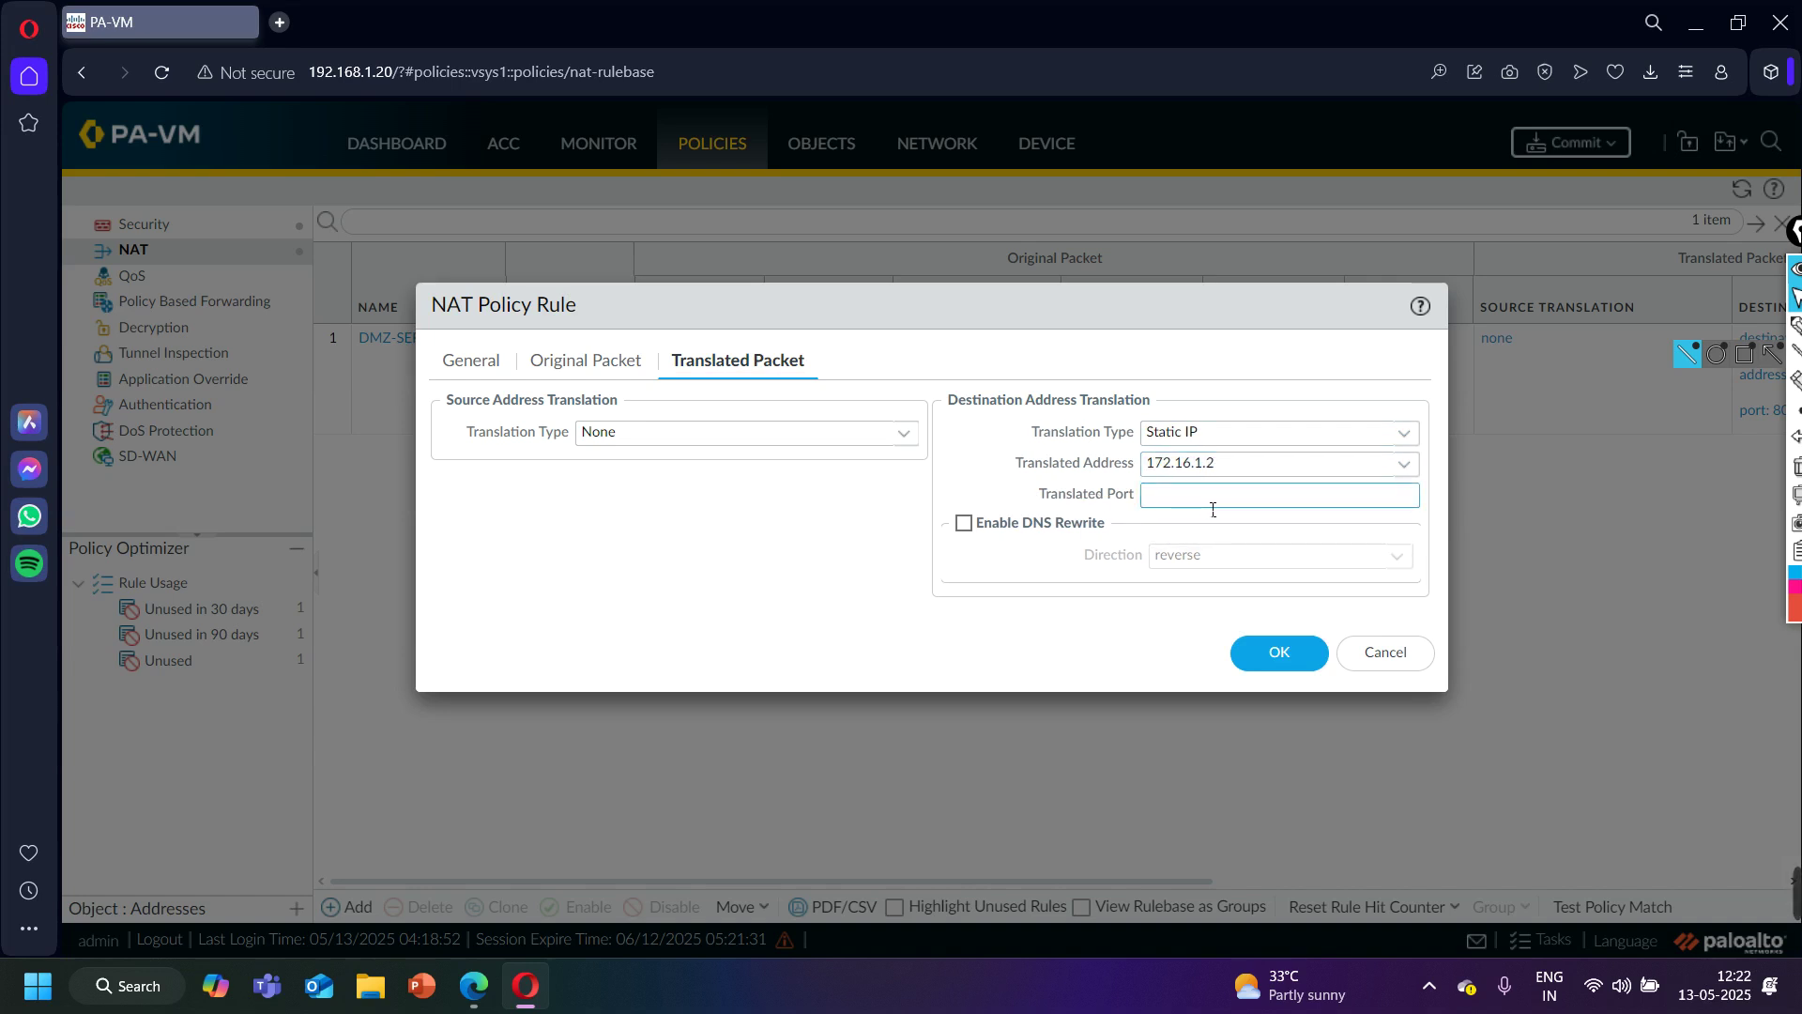
{"action": "left_click", "coordinate": [1279, 655]}
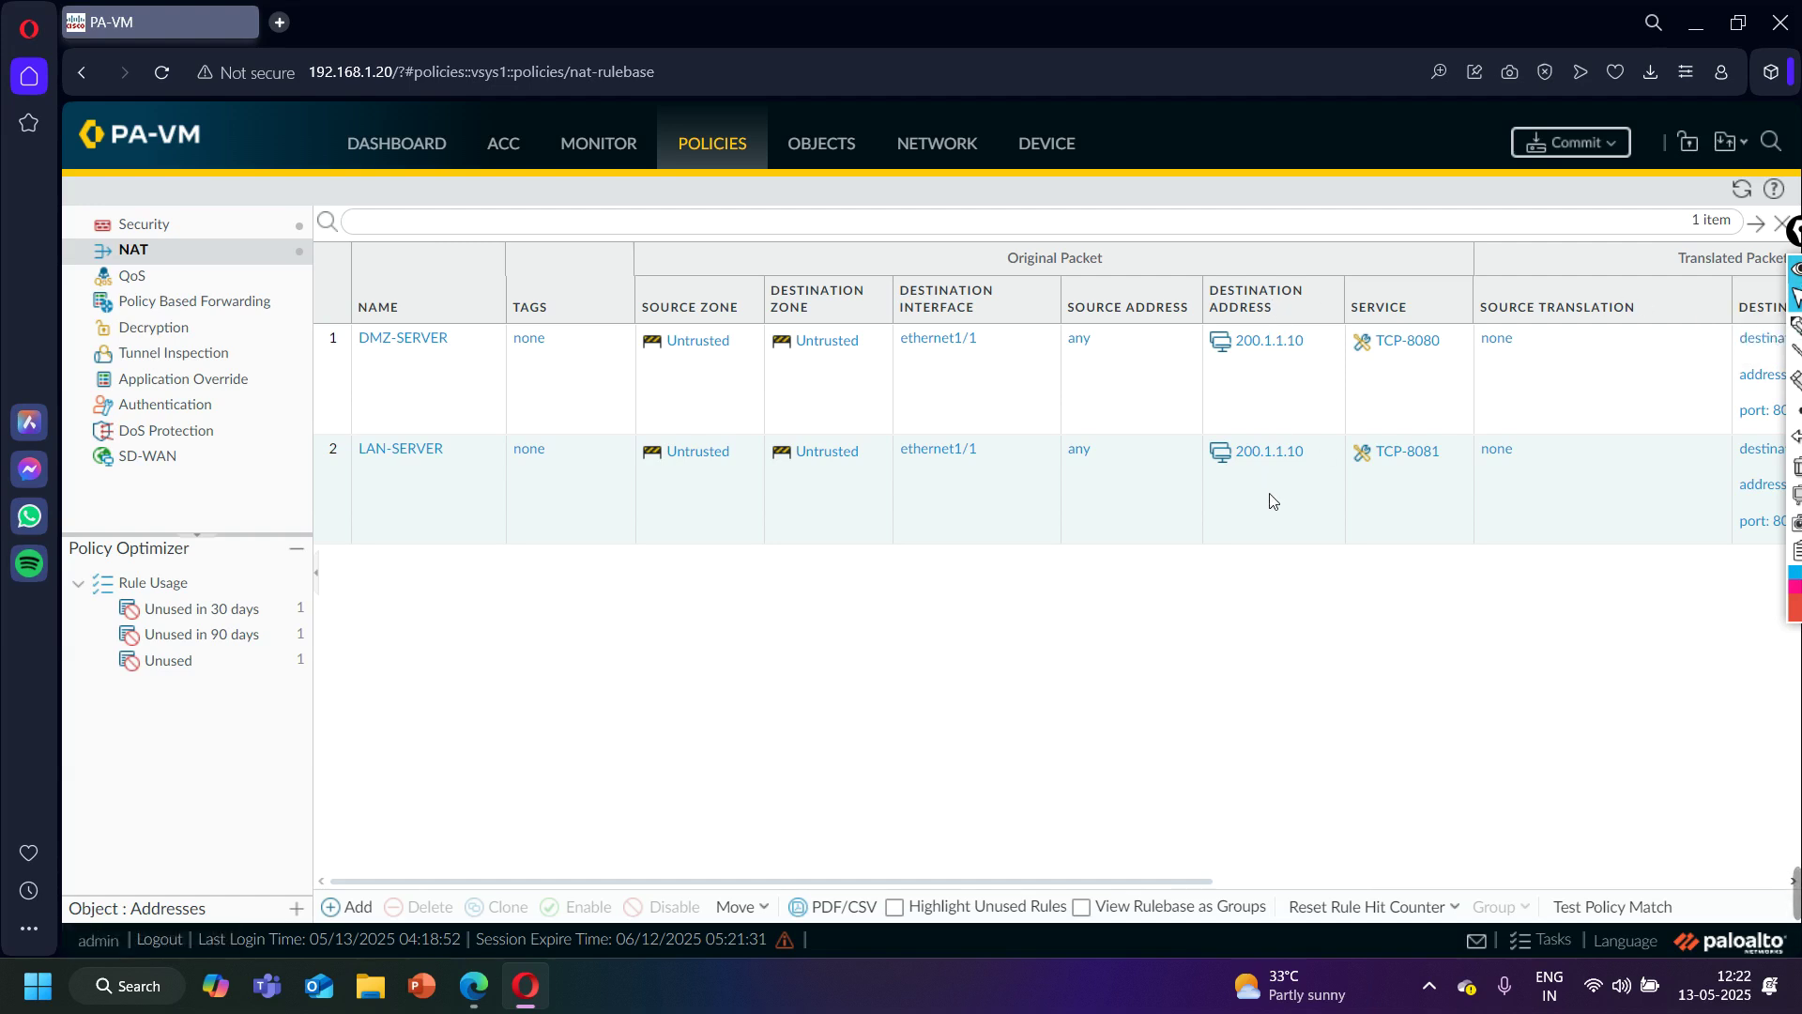
Step: In the security policies, delete the WEB-SERVER-ACCESS-1 rule
{"action": "left_click", "coordinate": [193, 232]}
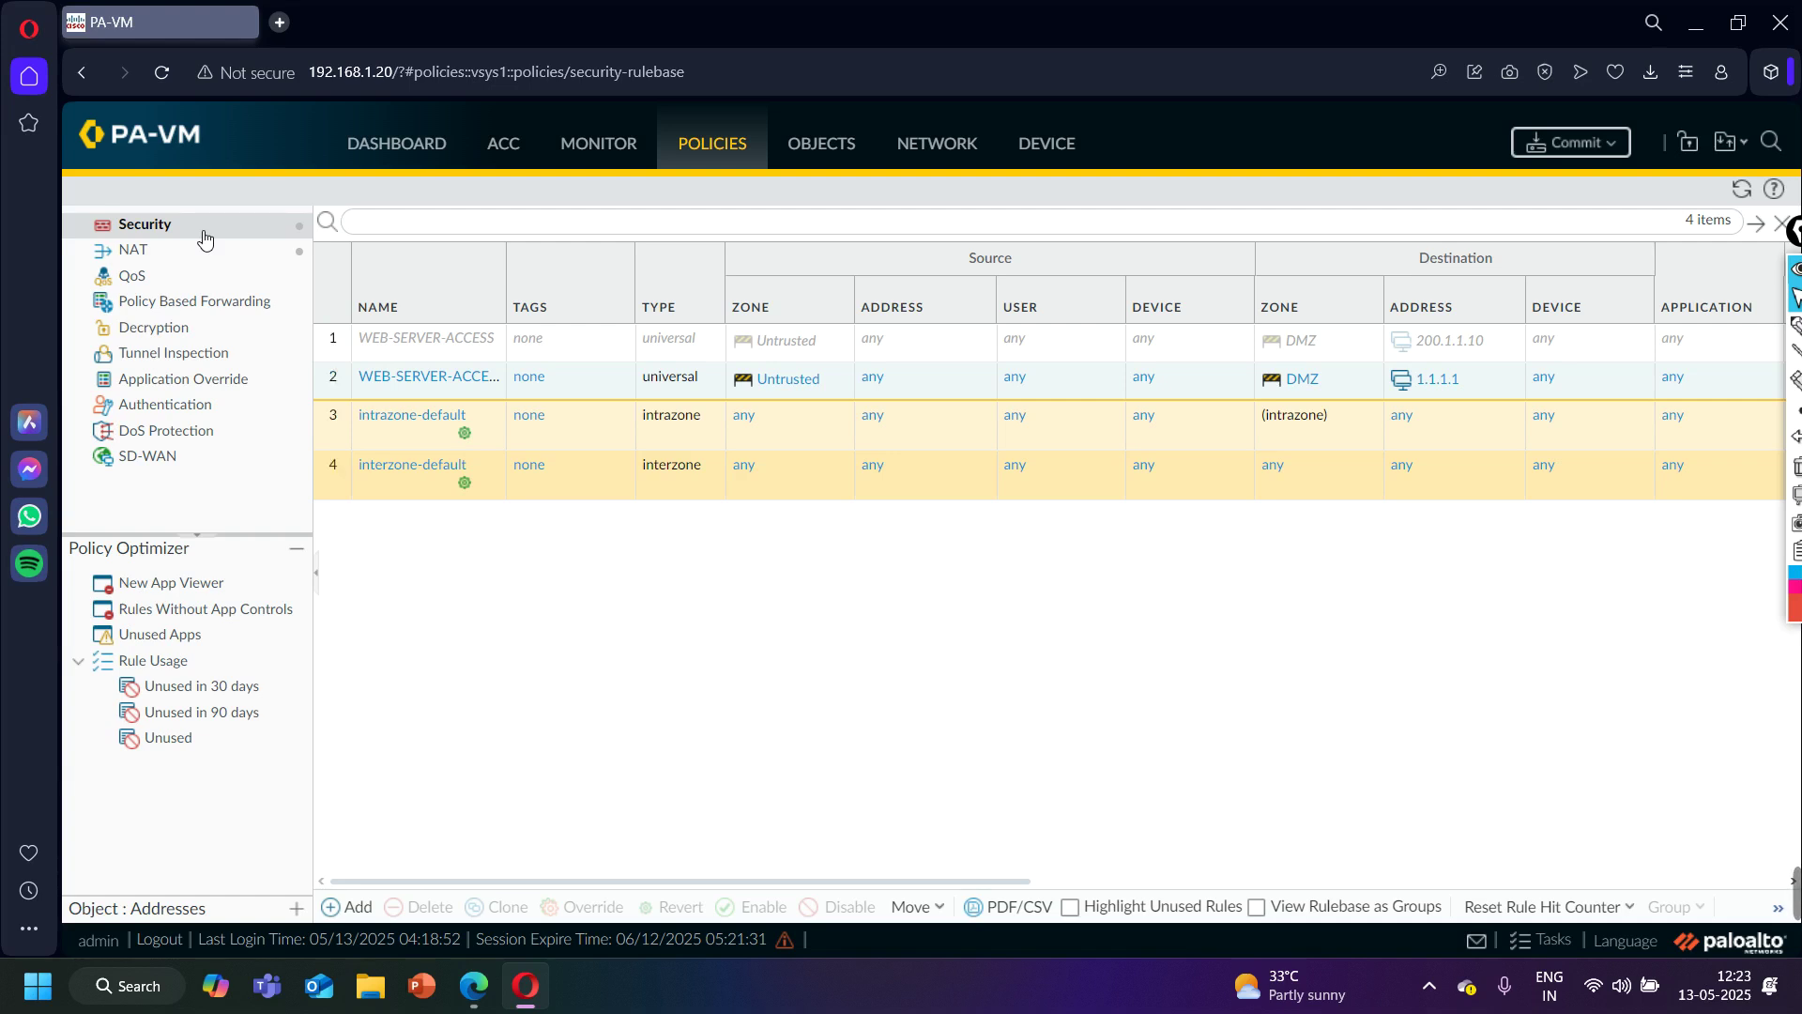
{"action": "left_click", "coordinate": [329, 372]}
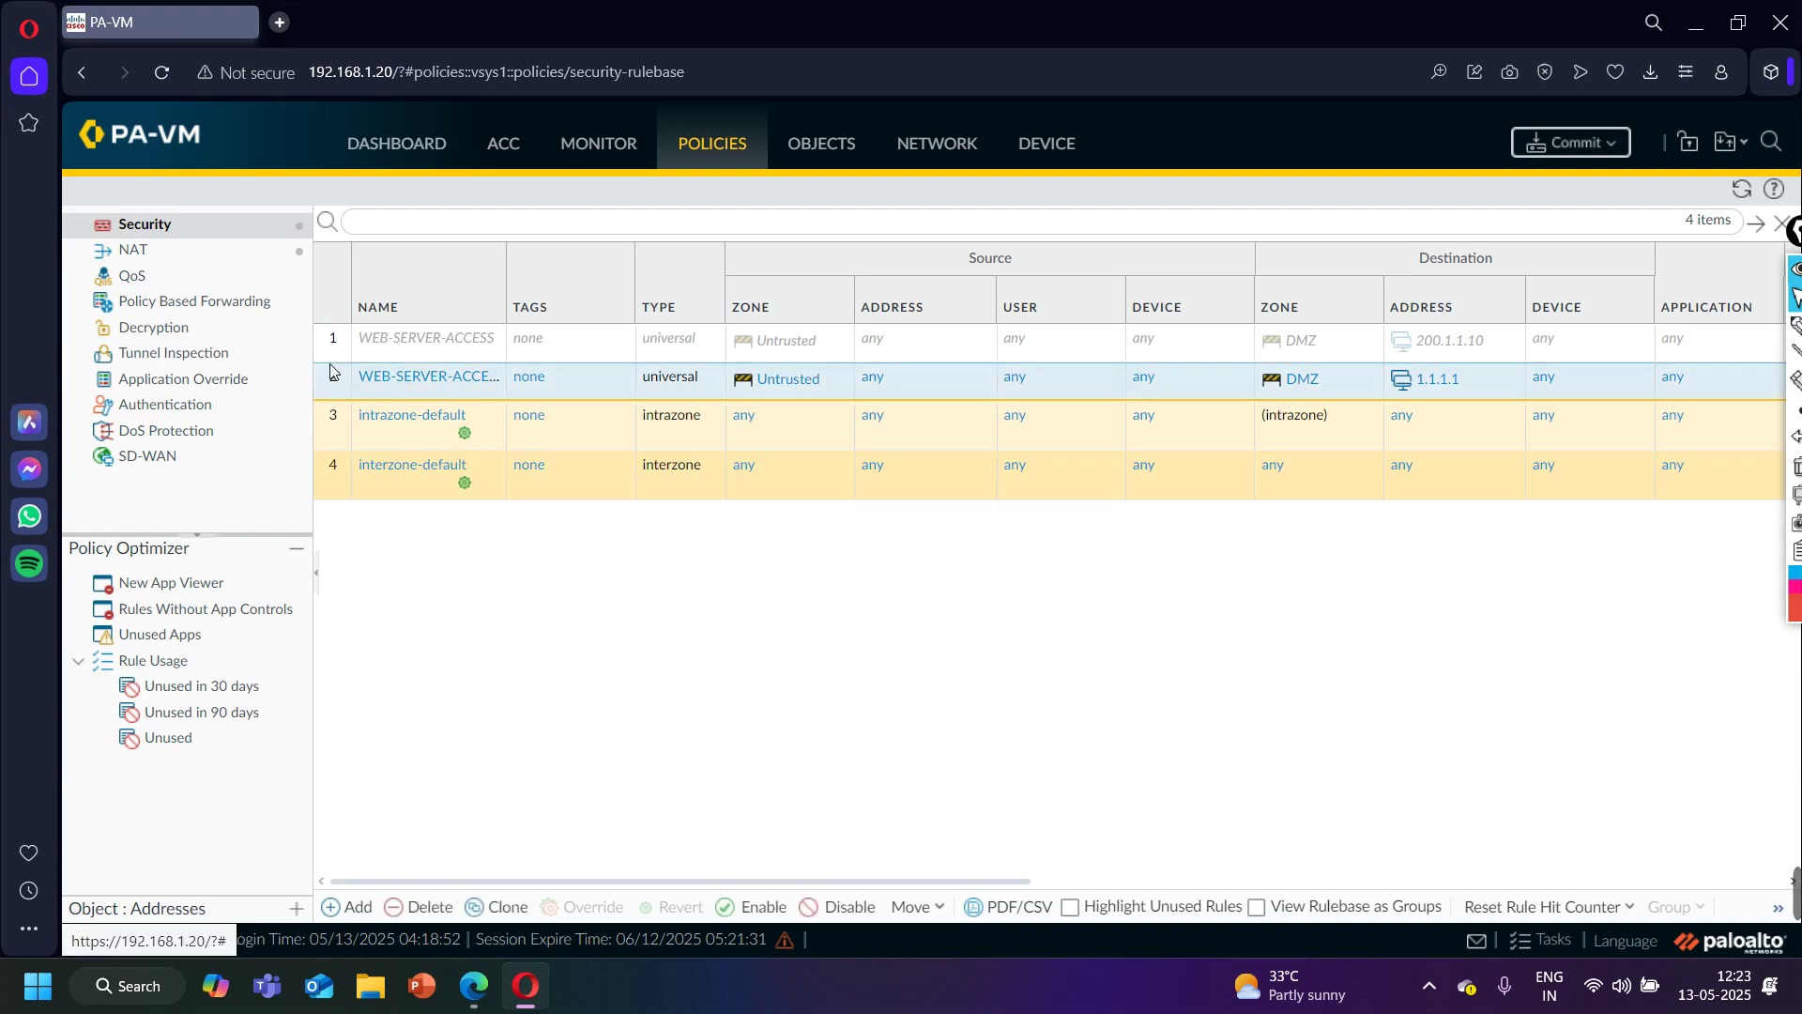
{"action": "left_click", "coordinate": [421, 906]}
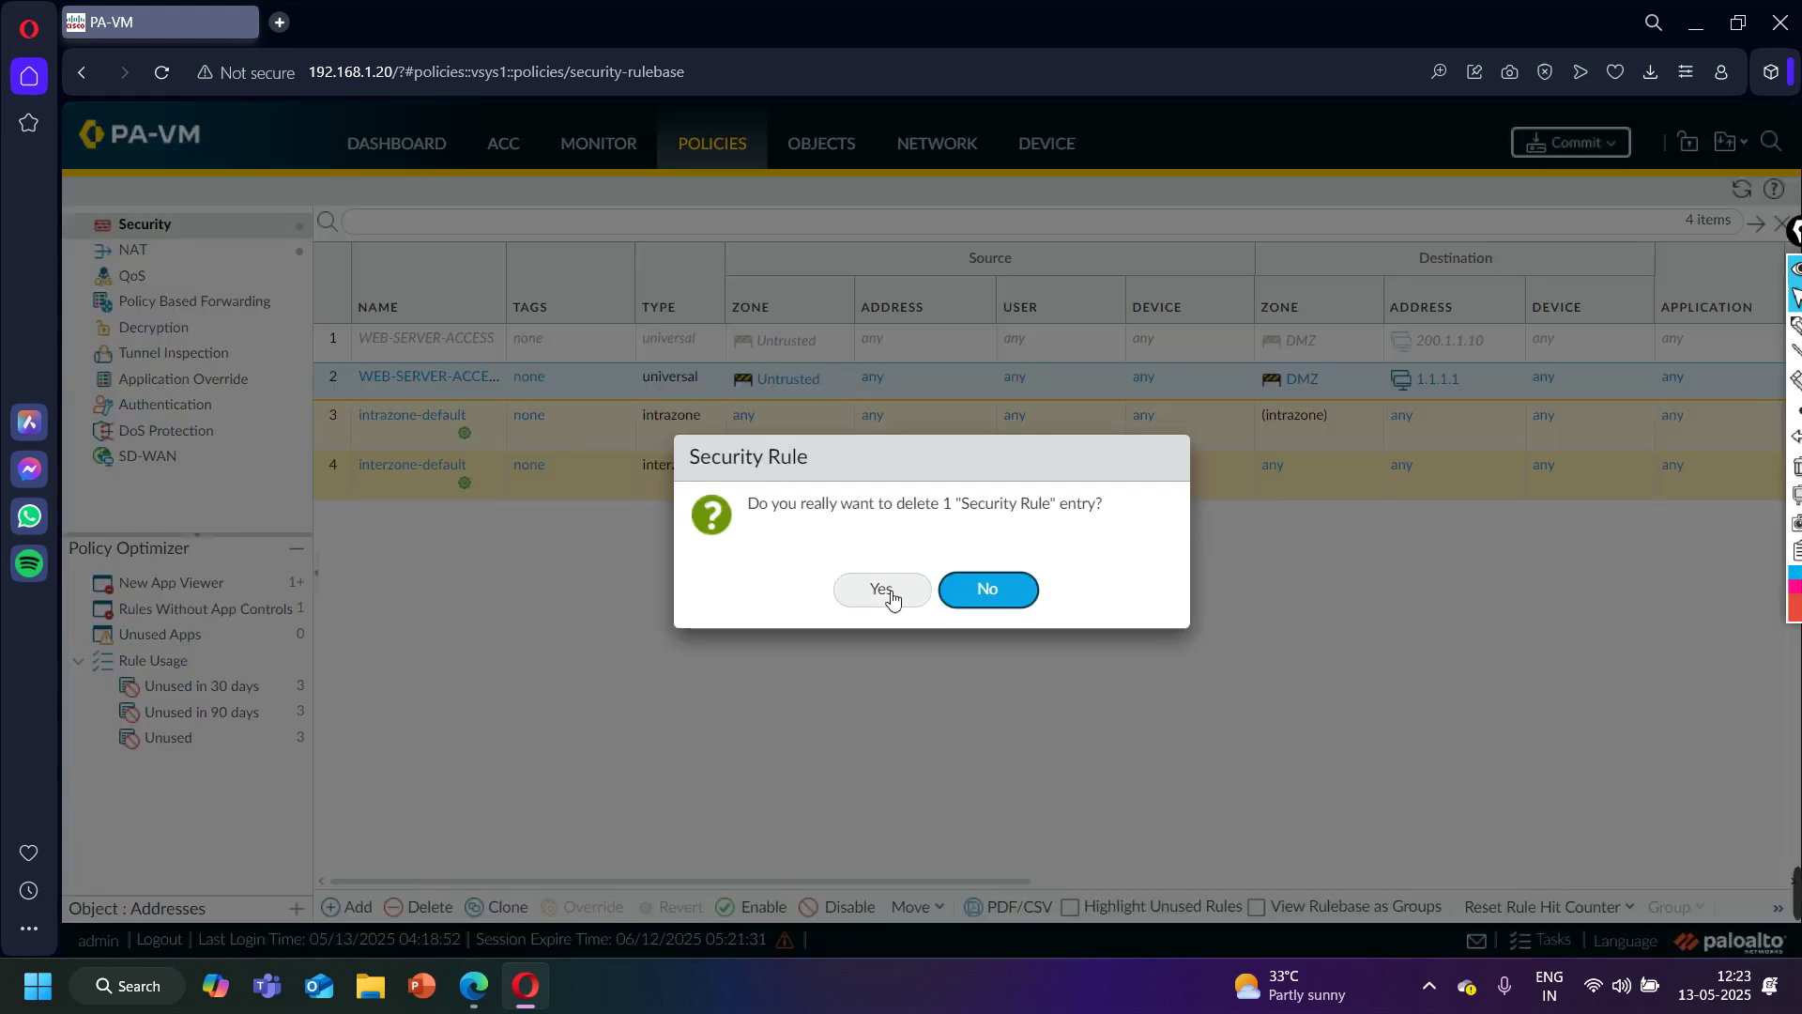
{"action": "left_click", "coordinate": [882, 592]}
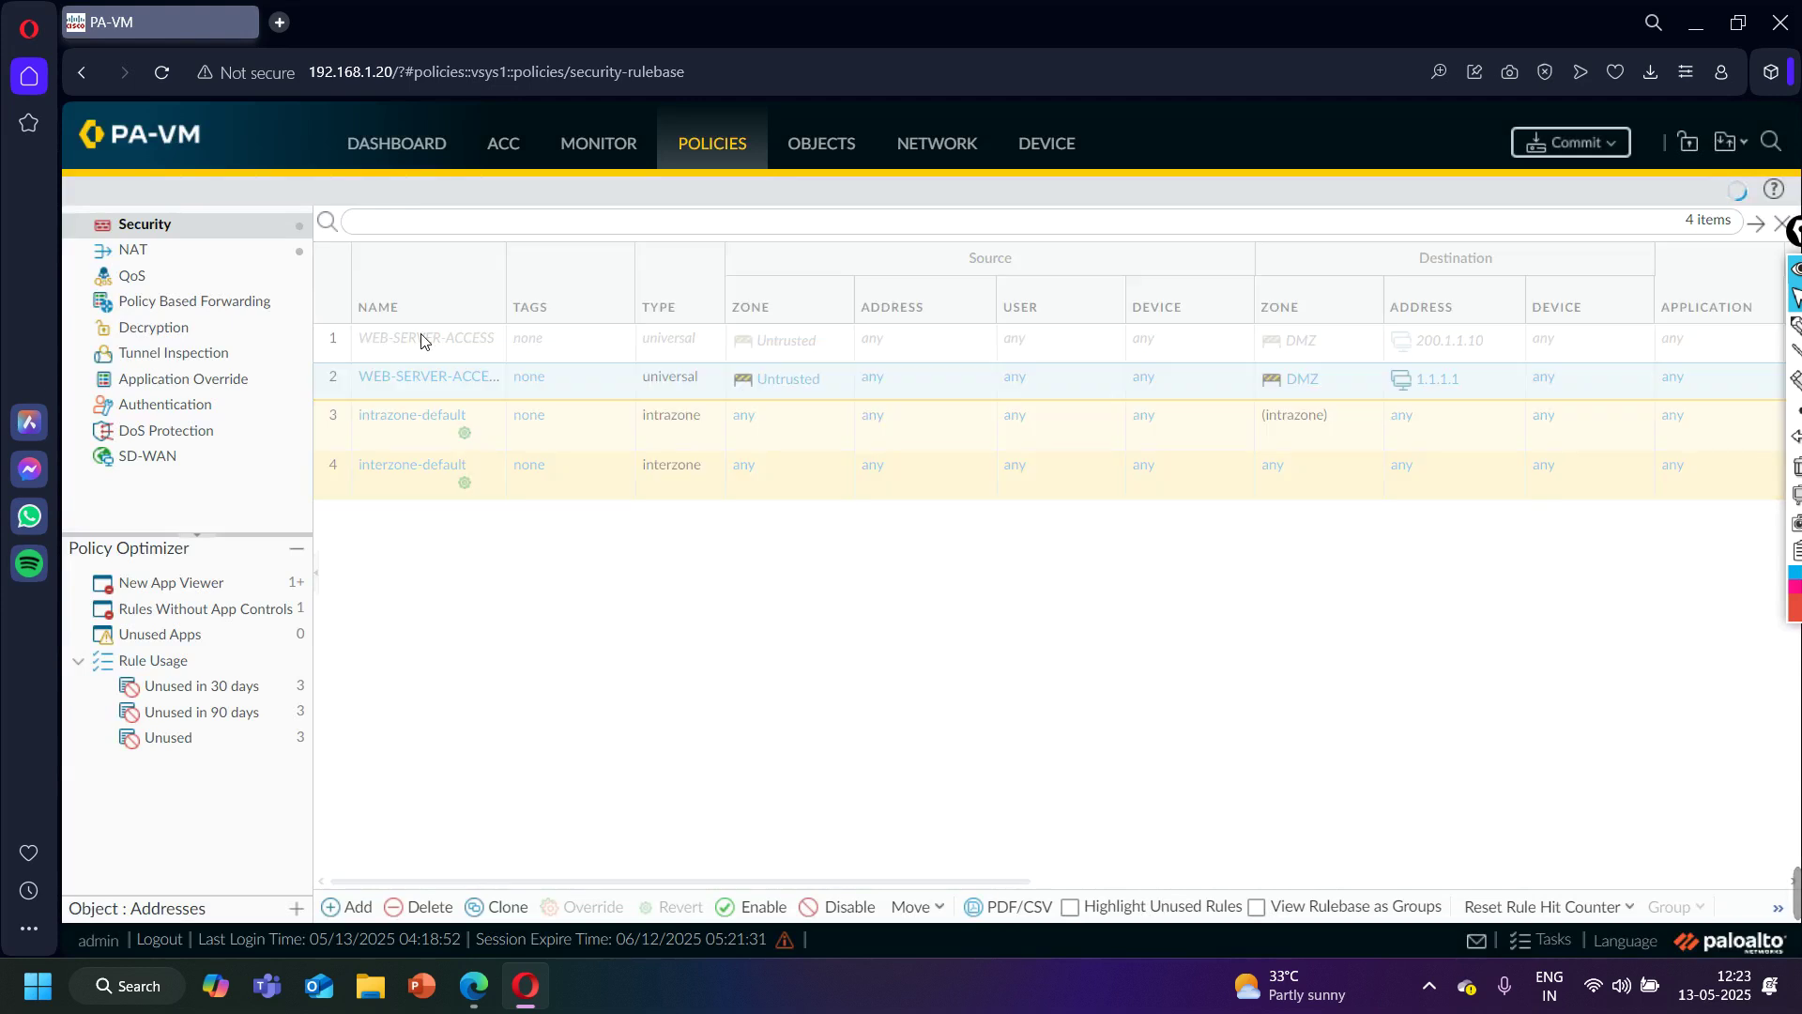
Step: Delete the WEB-SERVER-ACCESS rule, leaving only intrazone-default and interzone-default
{"action": "left_click", "coordinate": [418, 337]}
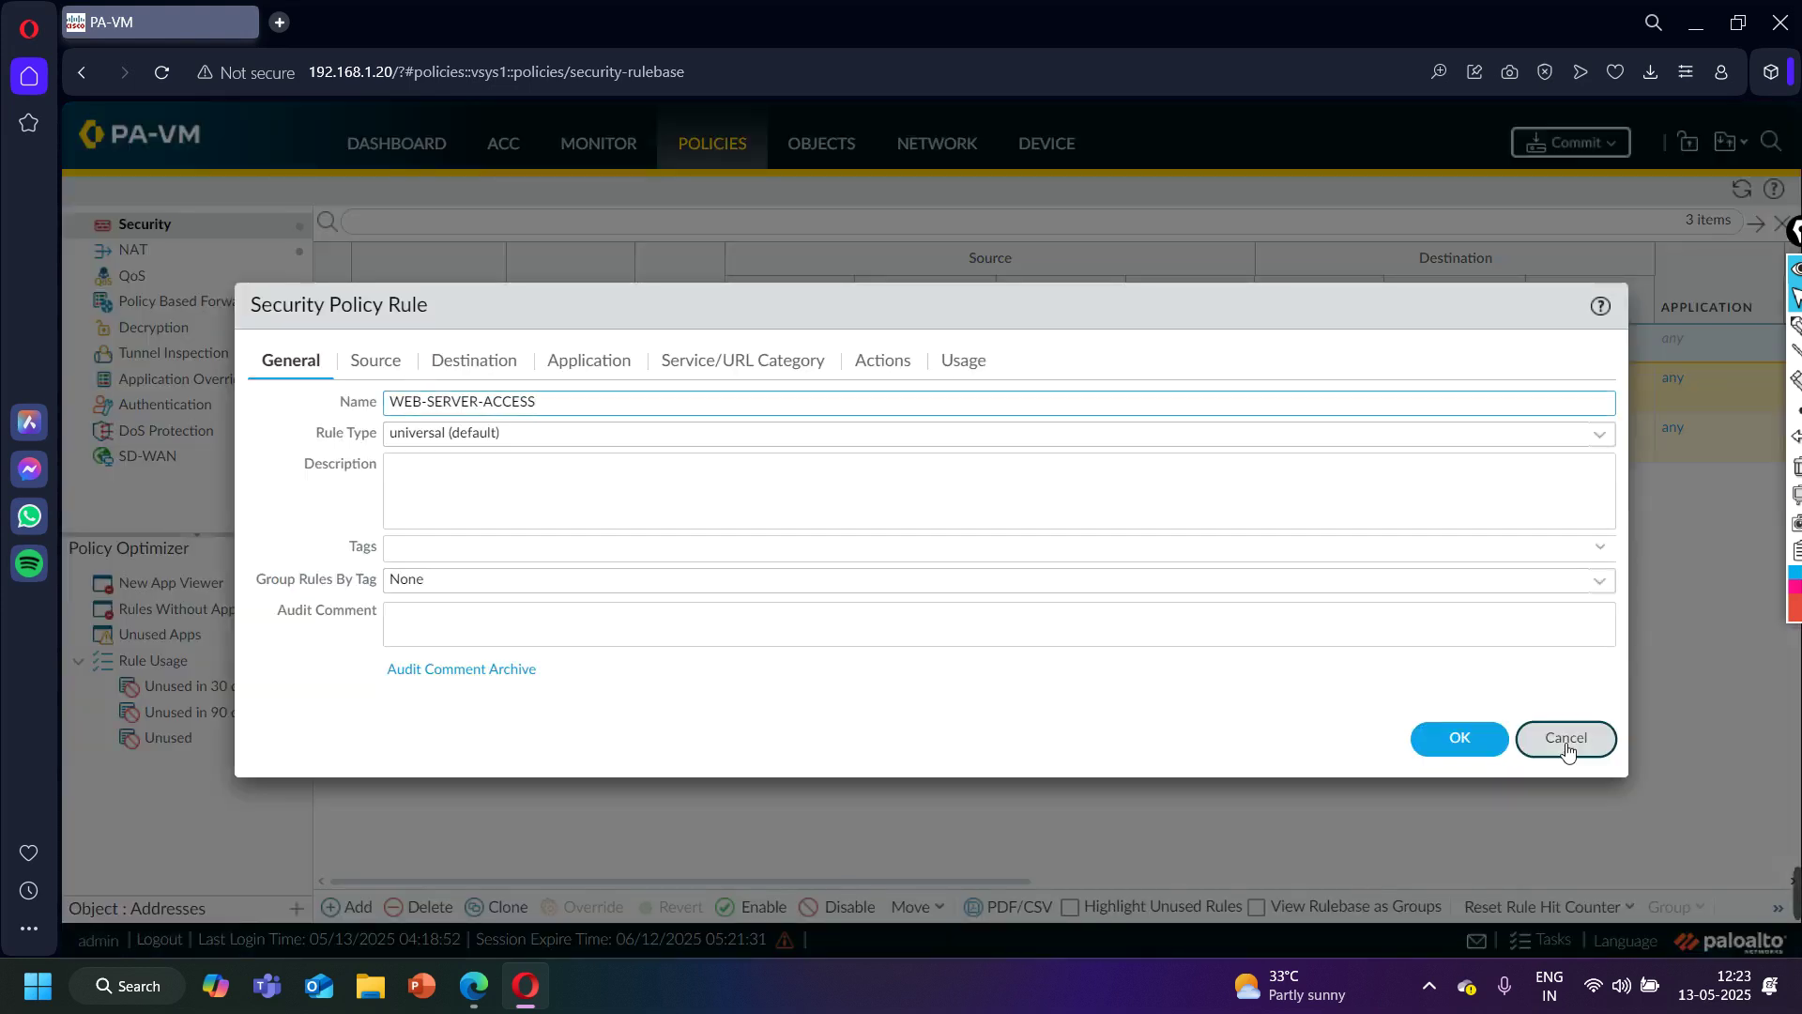
{"action": "left_click", "coordinate": [1566, 741]}
{"action": "left_click", "coordinate": [413, 906]}
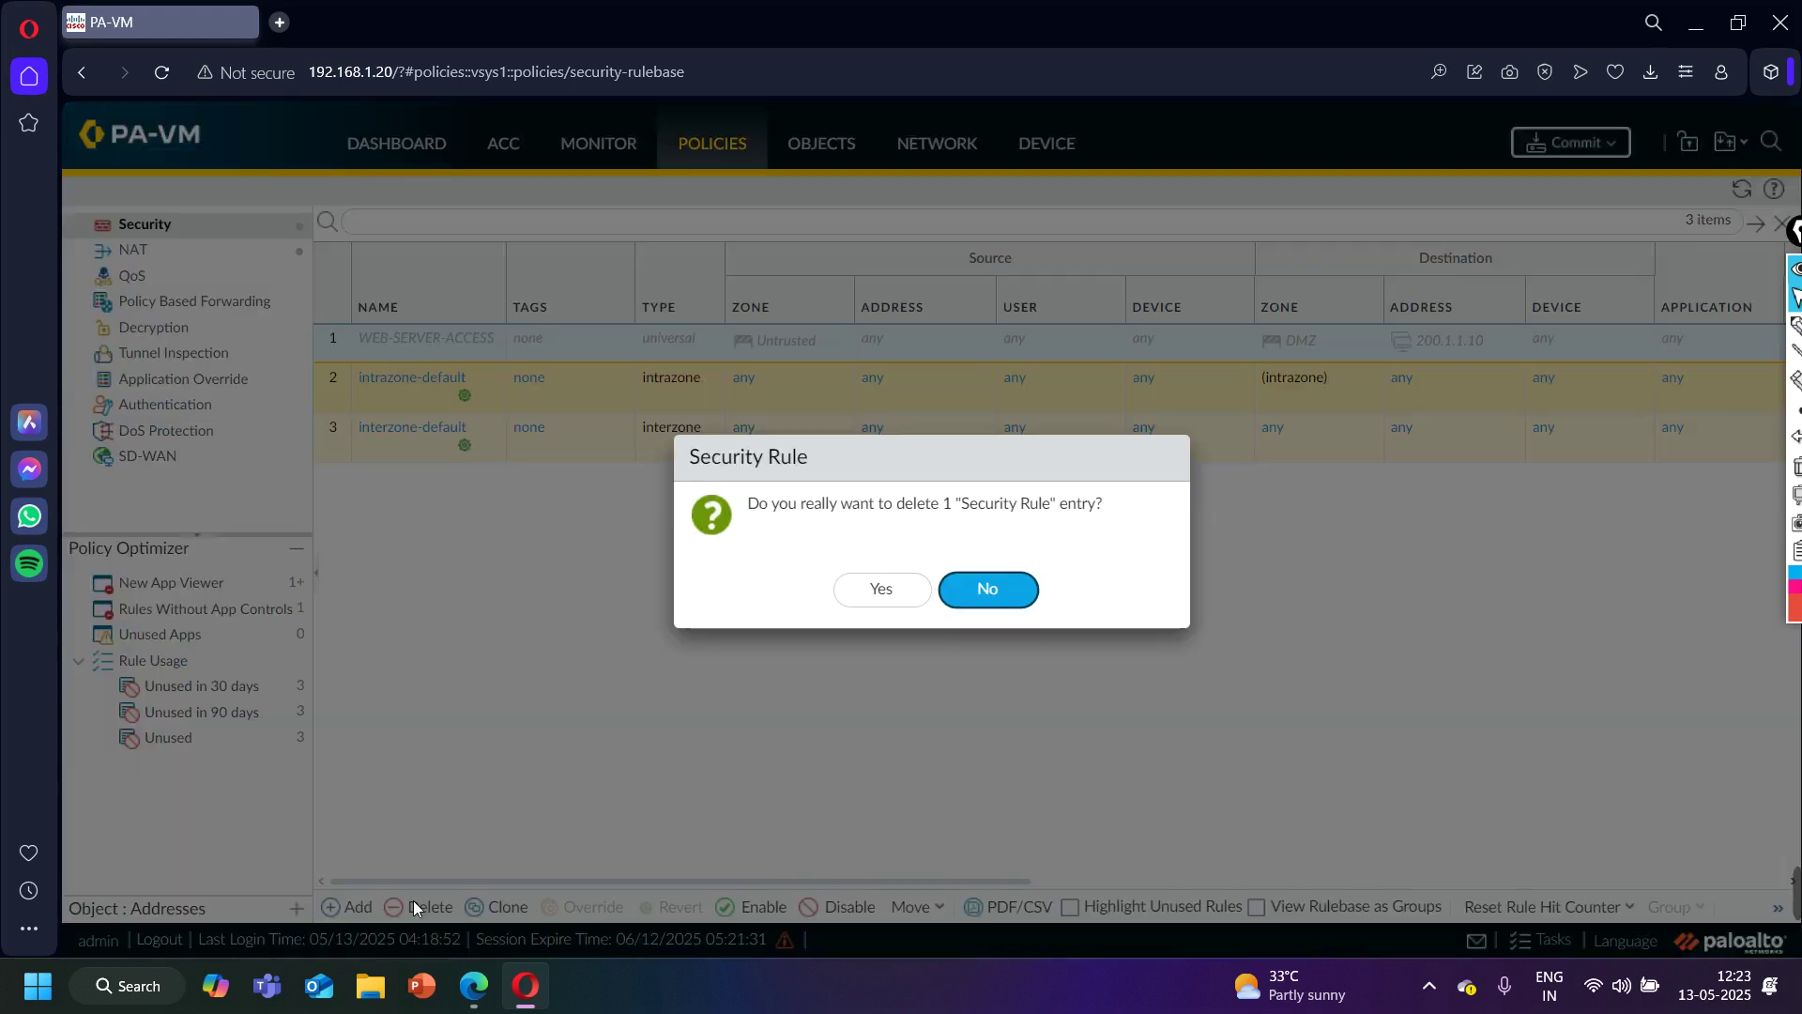
{"action": "left_click", "coordinate": [896, 591]}
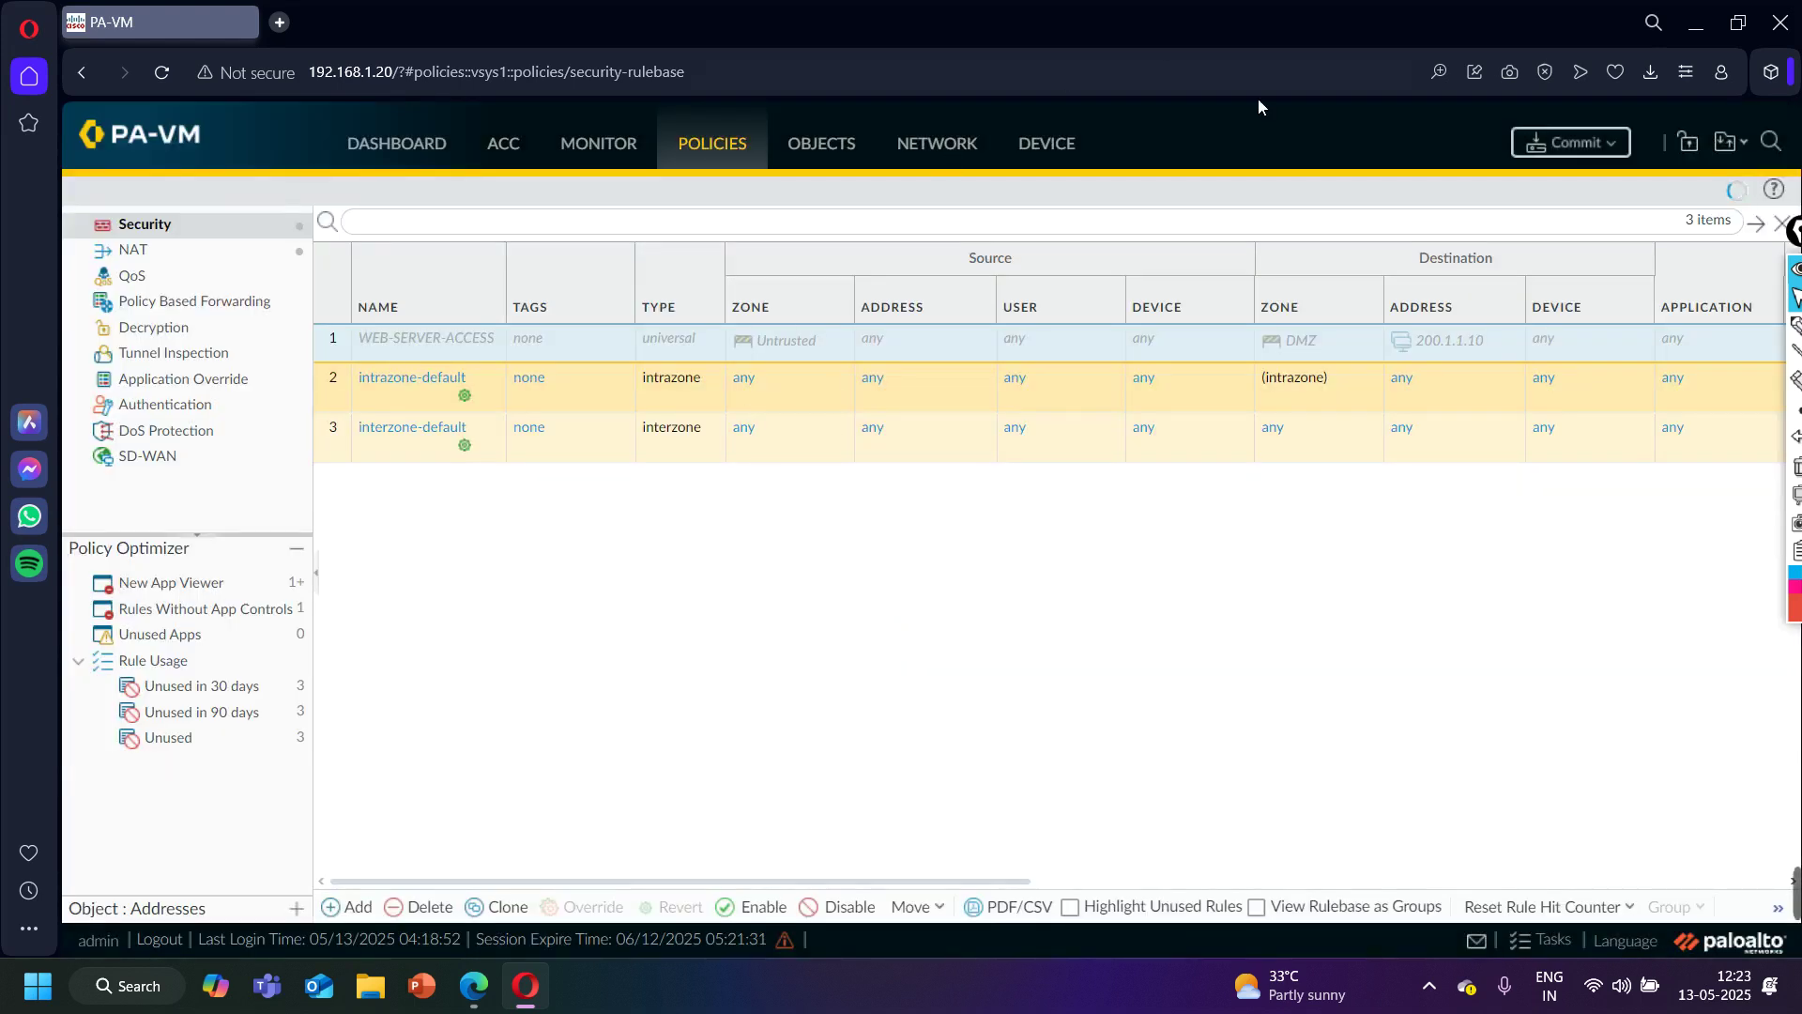
Step: Check the lab topology diagram, then return to the firewall's security policies
{"action": "left_click", "coordinate": [355, 907]}
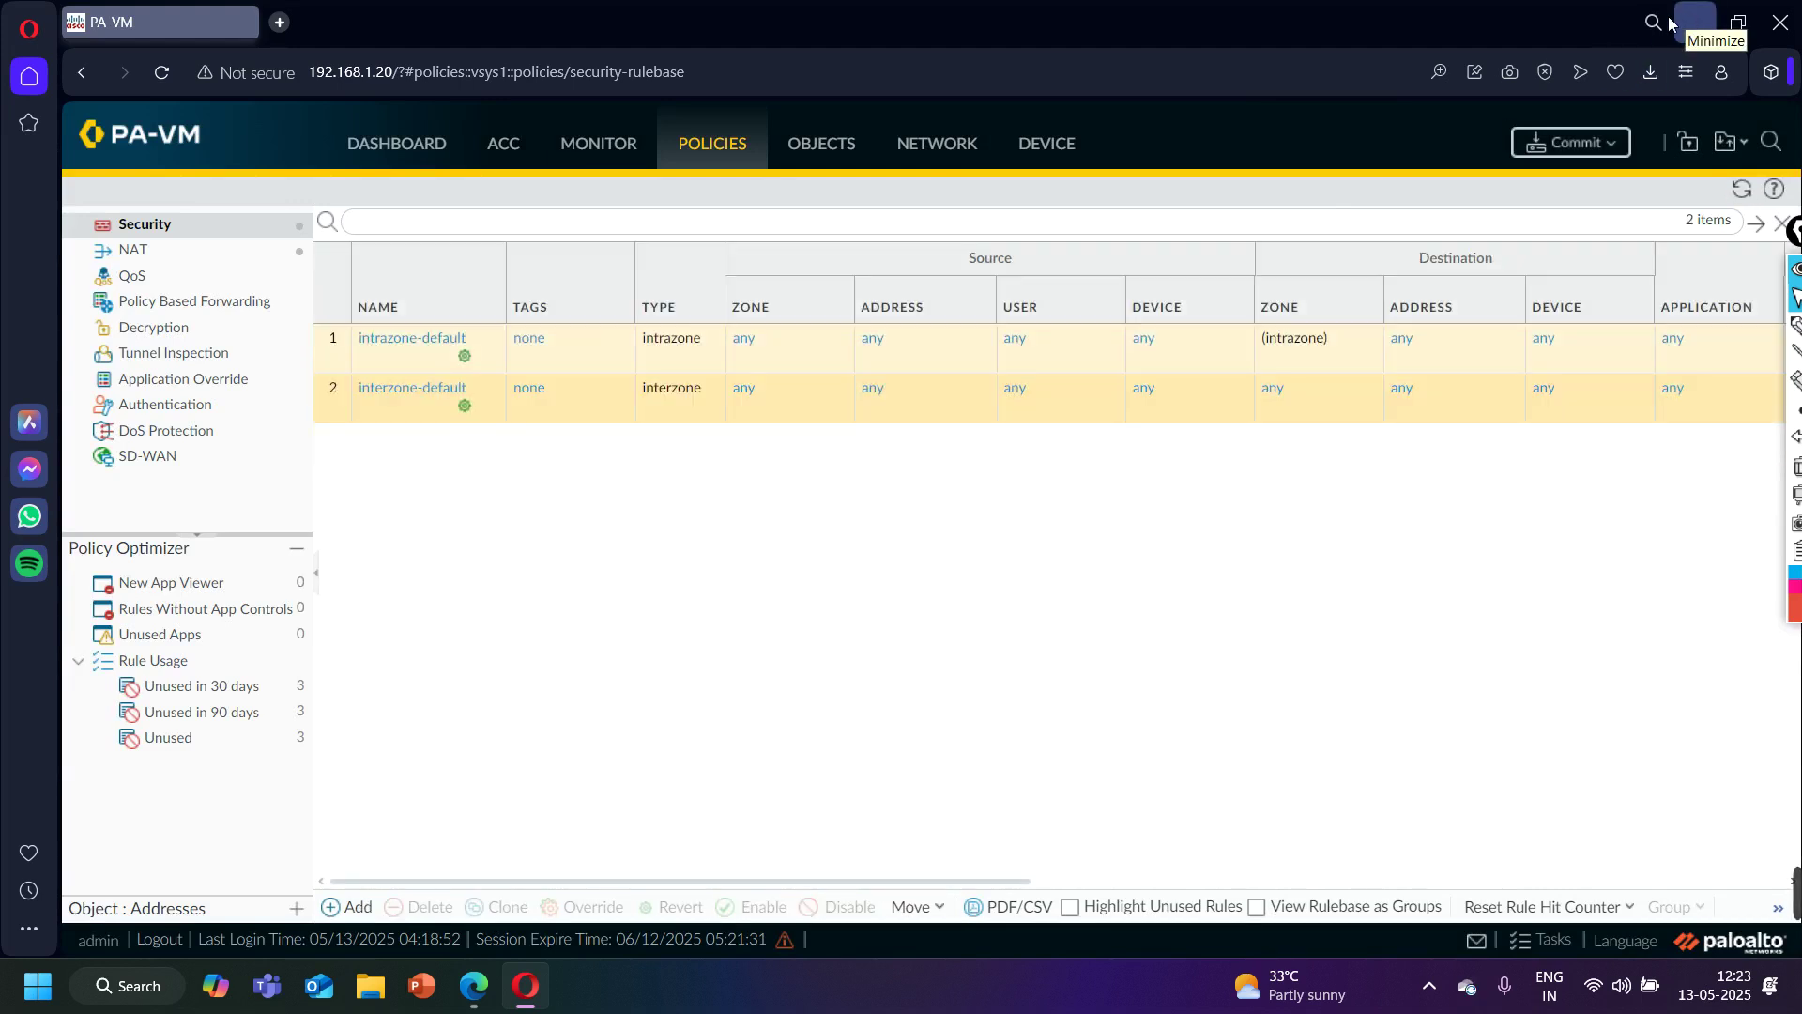
{"action": "left_click", "coordinate": [474, 986]}
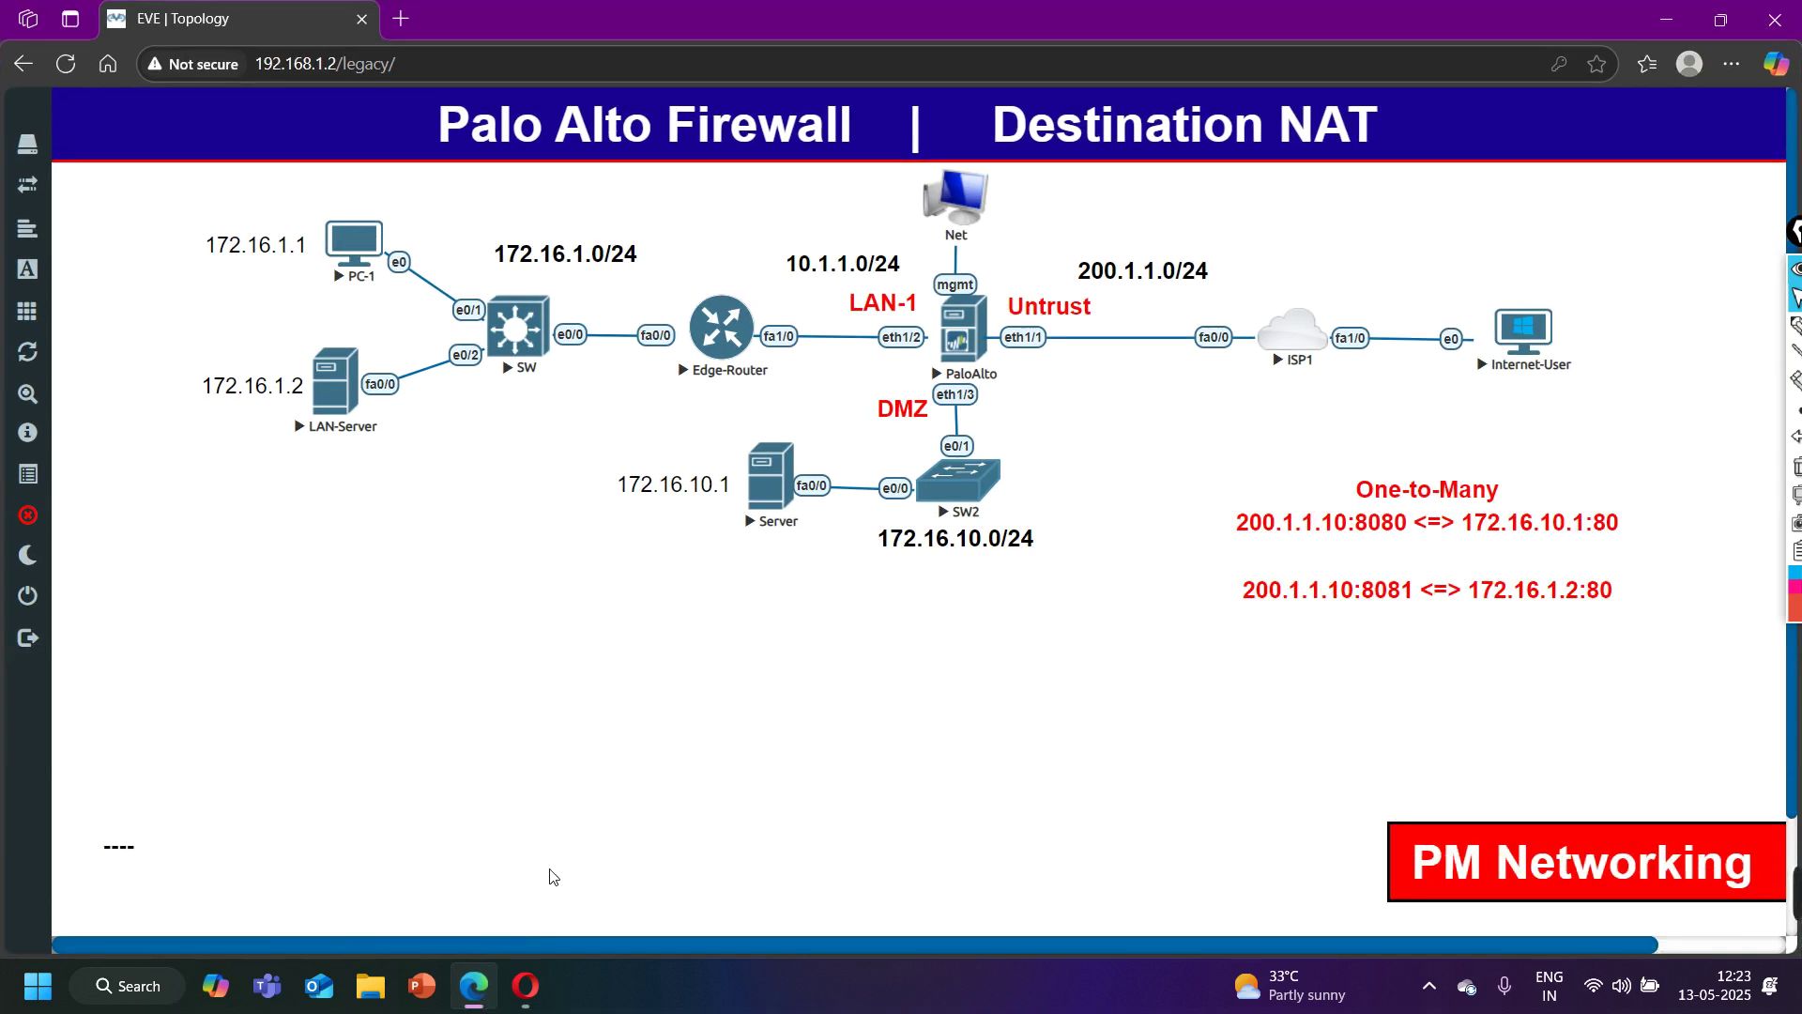
{"action": "left_click", "coordinate": [682, 904]}
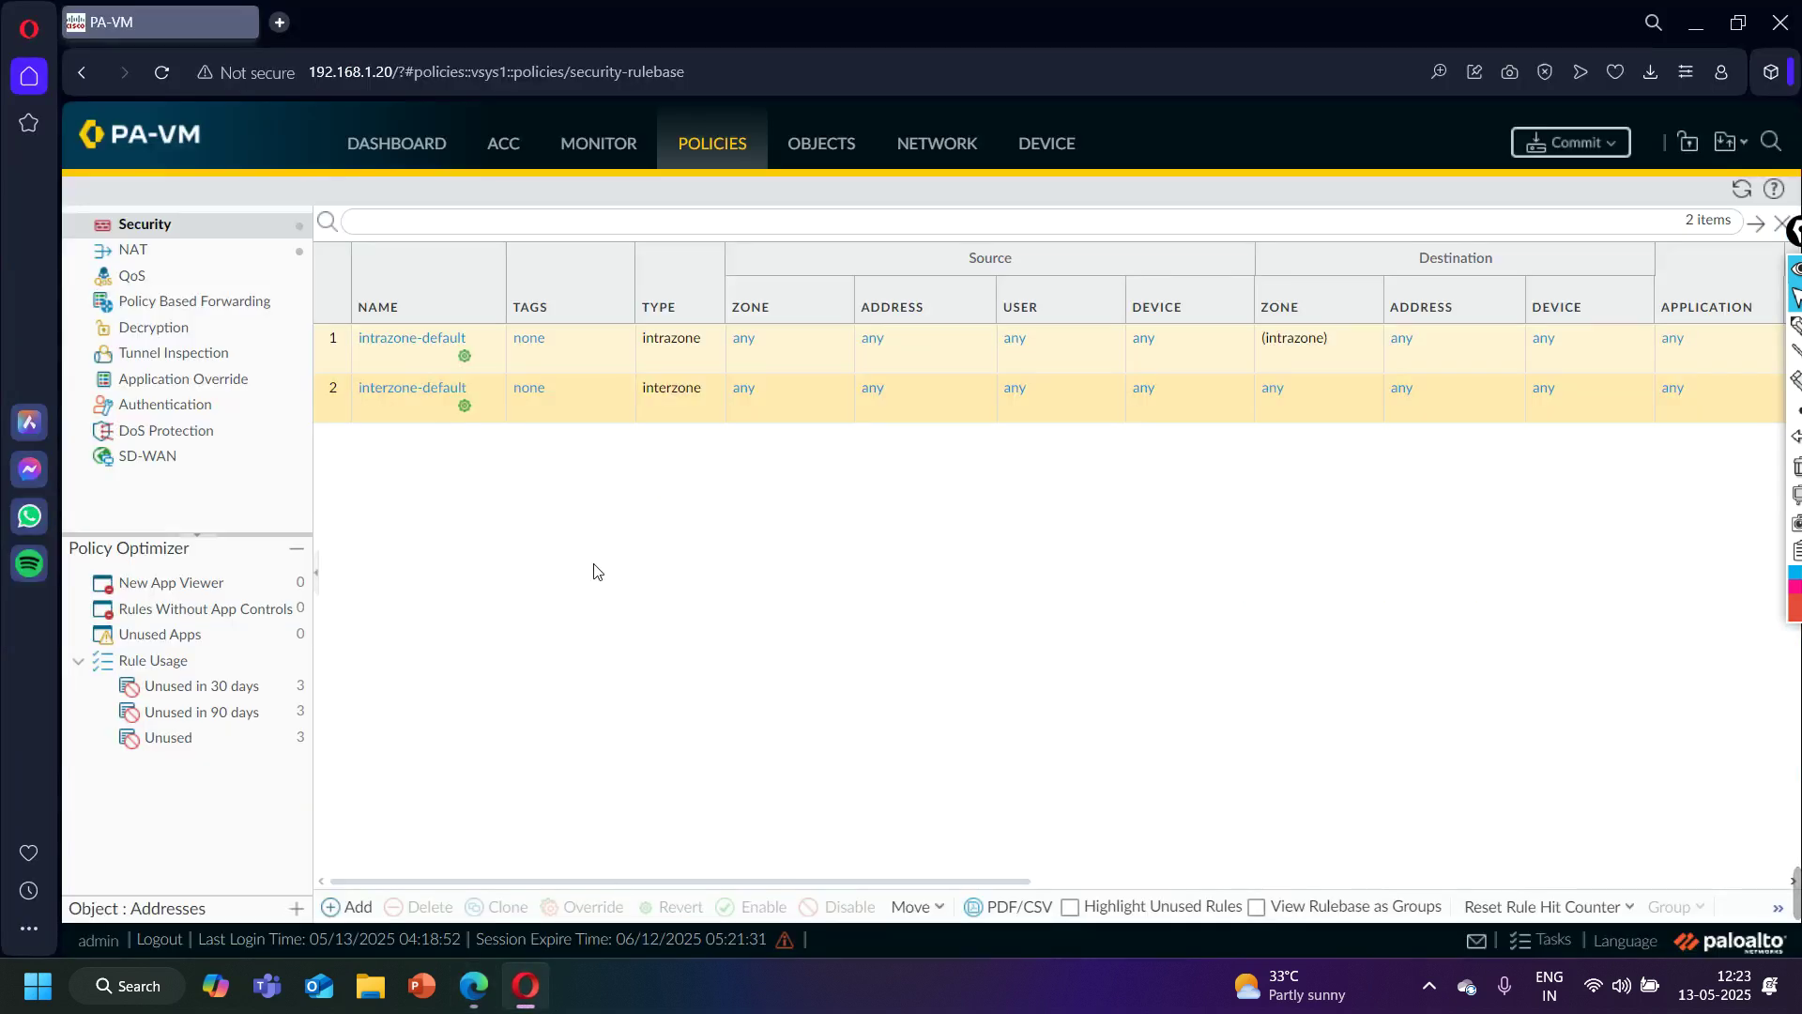
Step: Add security rule INTERNAL-SERVER-ACCESS with source zone Untrusted
{"action": "left_click", "coordinate": [355, 907]}
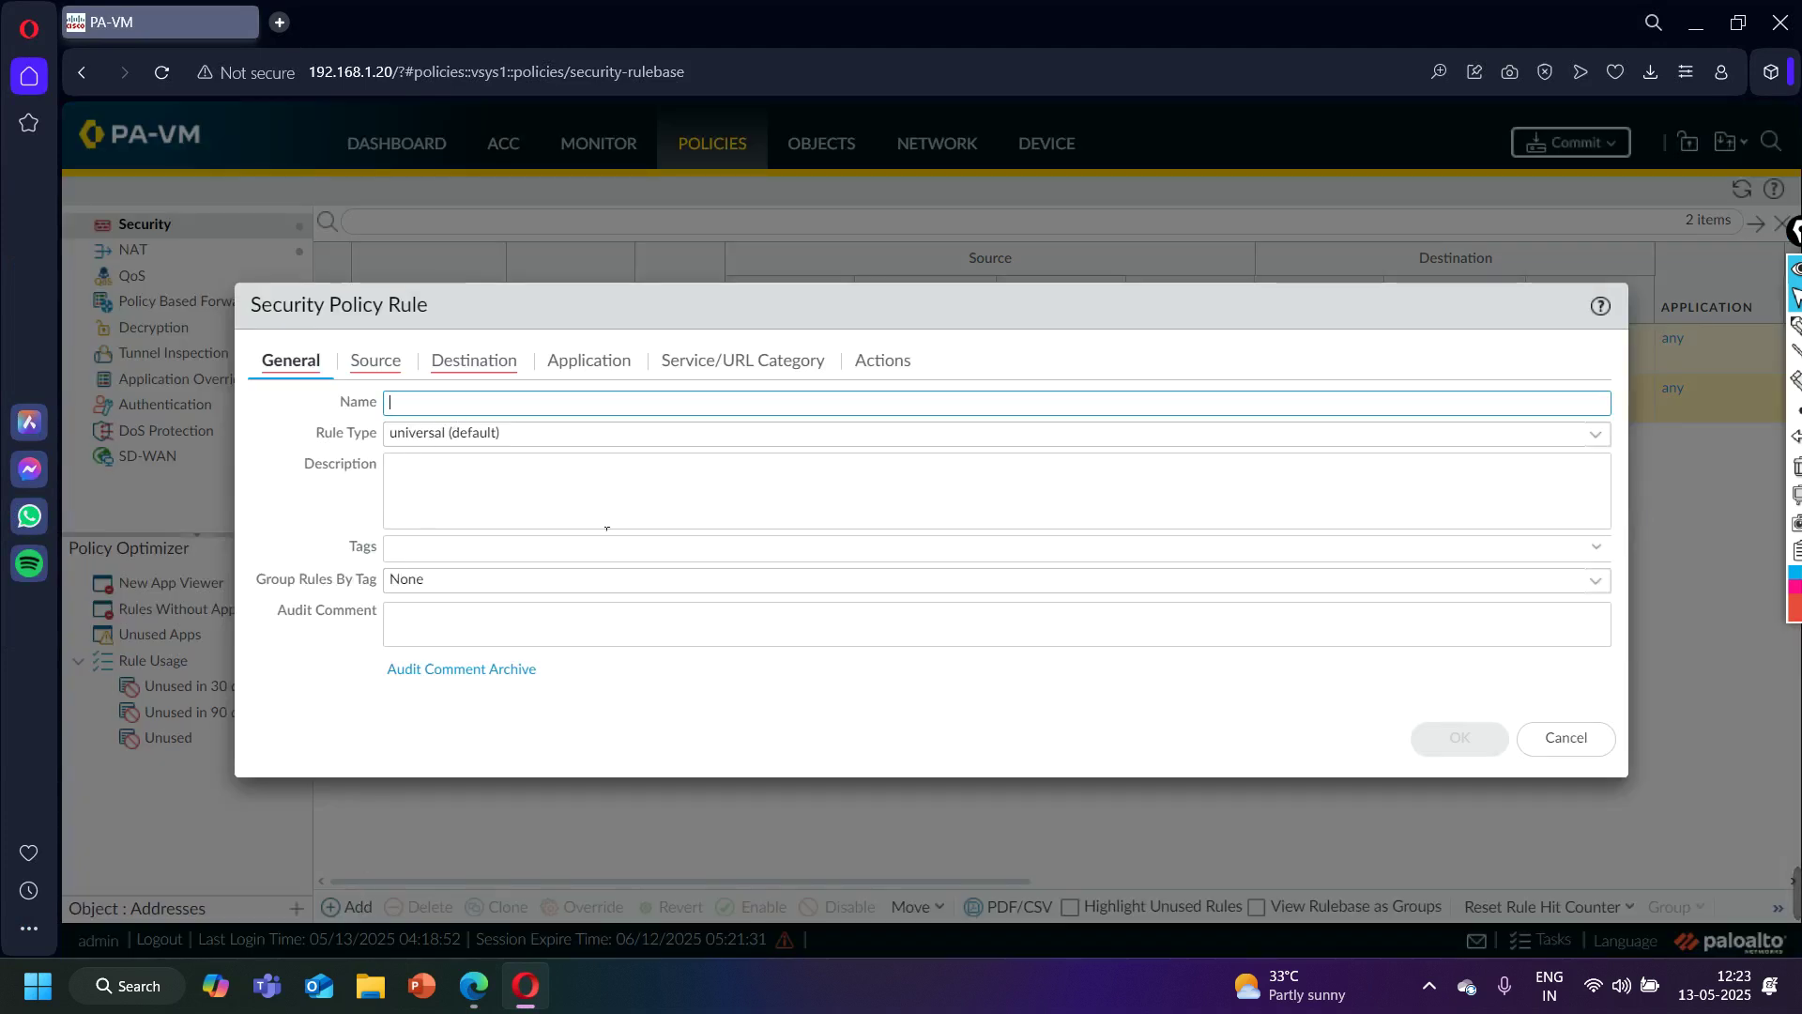
{"action": "type", "text": "INTERNAL"}
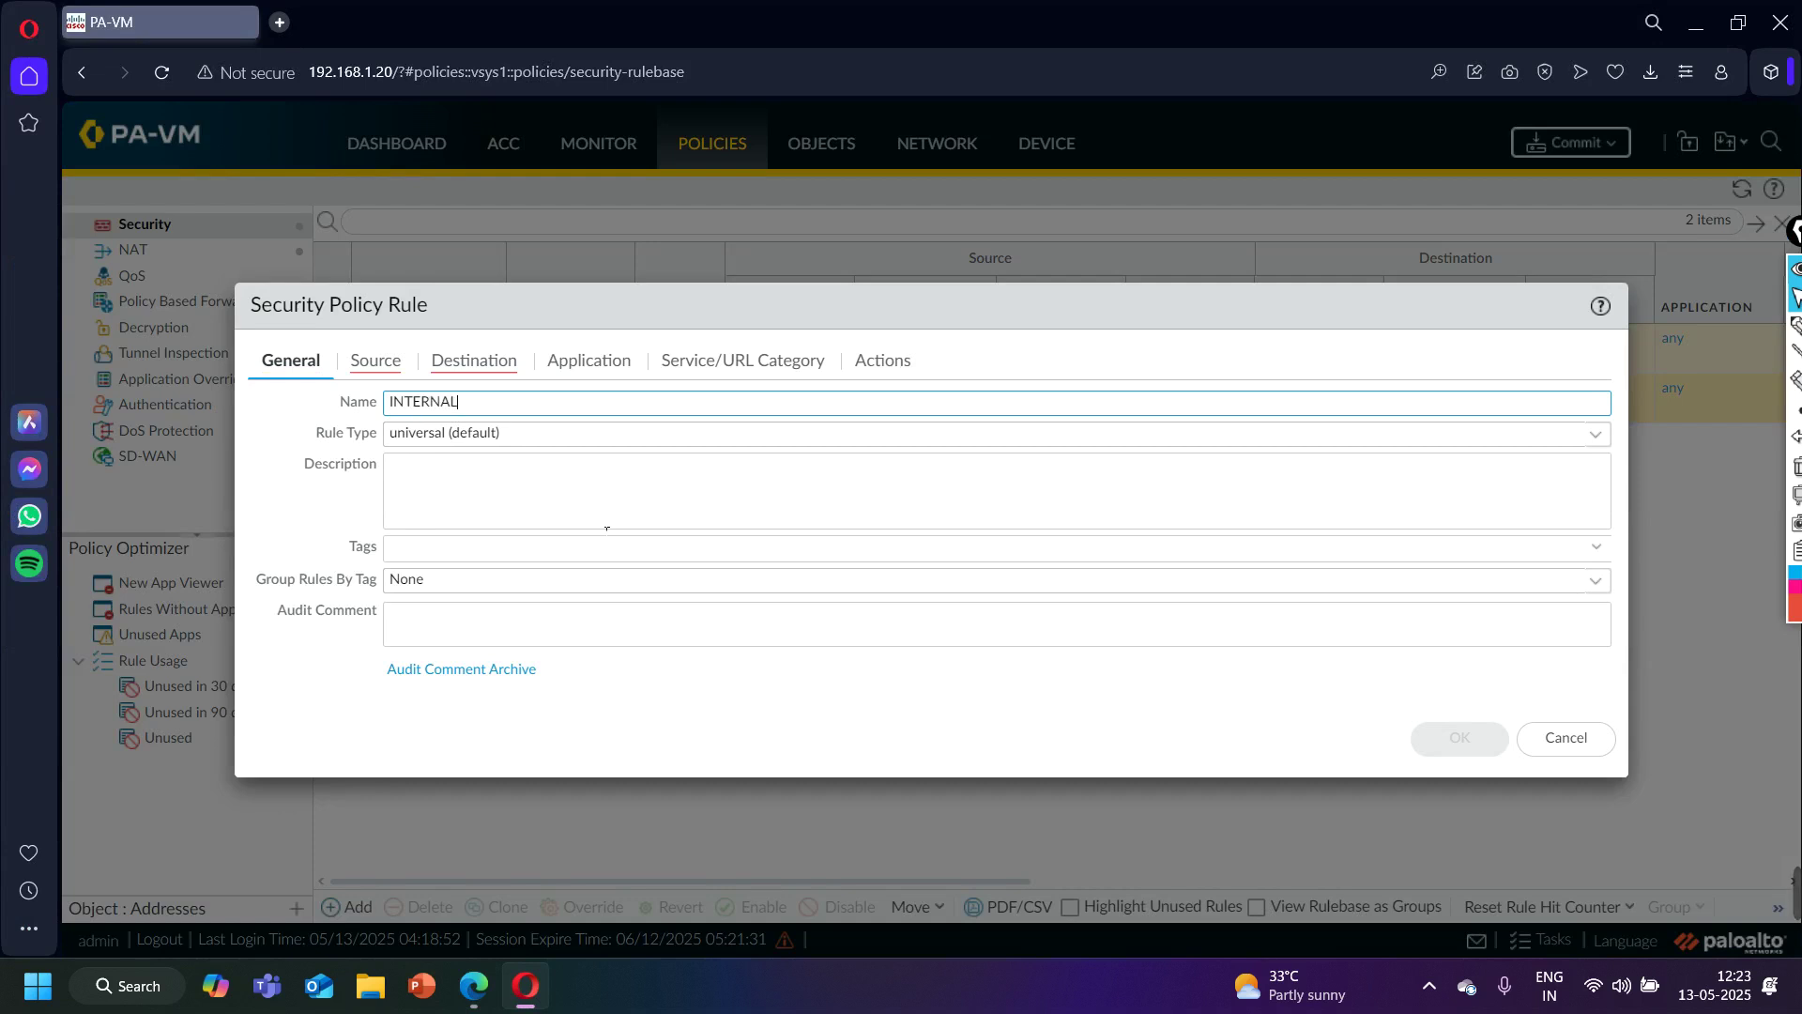
{"action": "type", "text": "-SERVER-ACCESS"}
{"action": "left_click", "coordinate": [381, 364]}
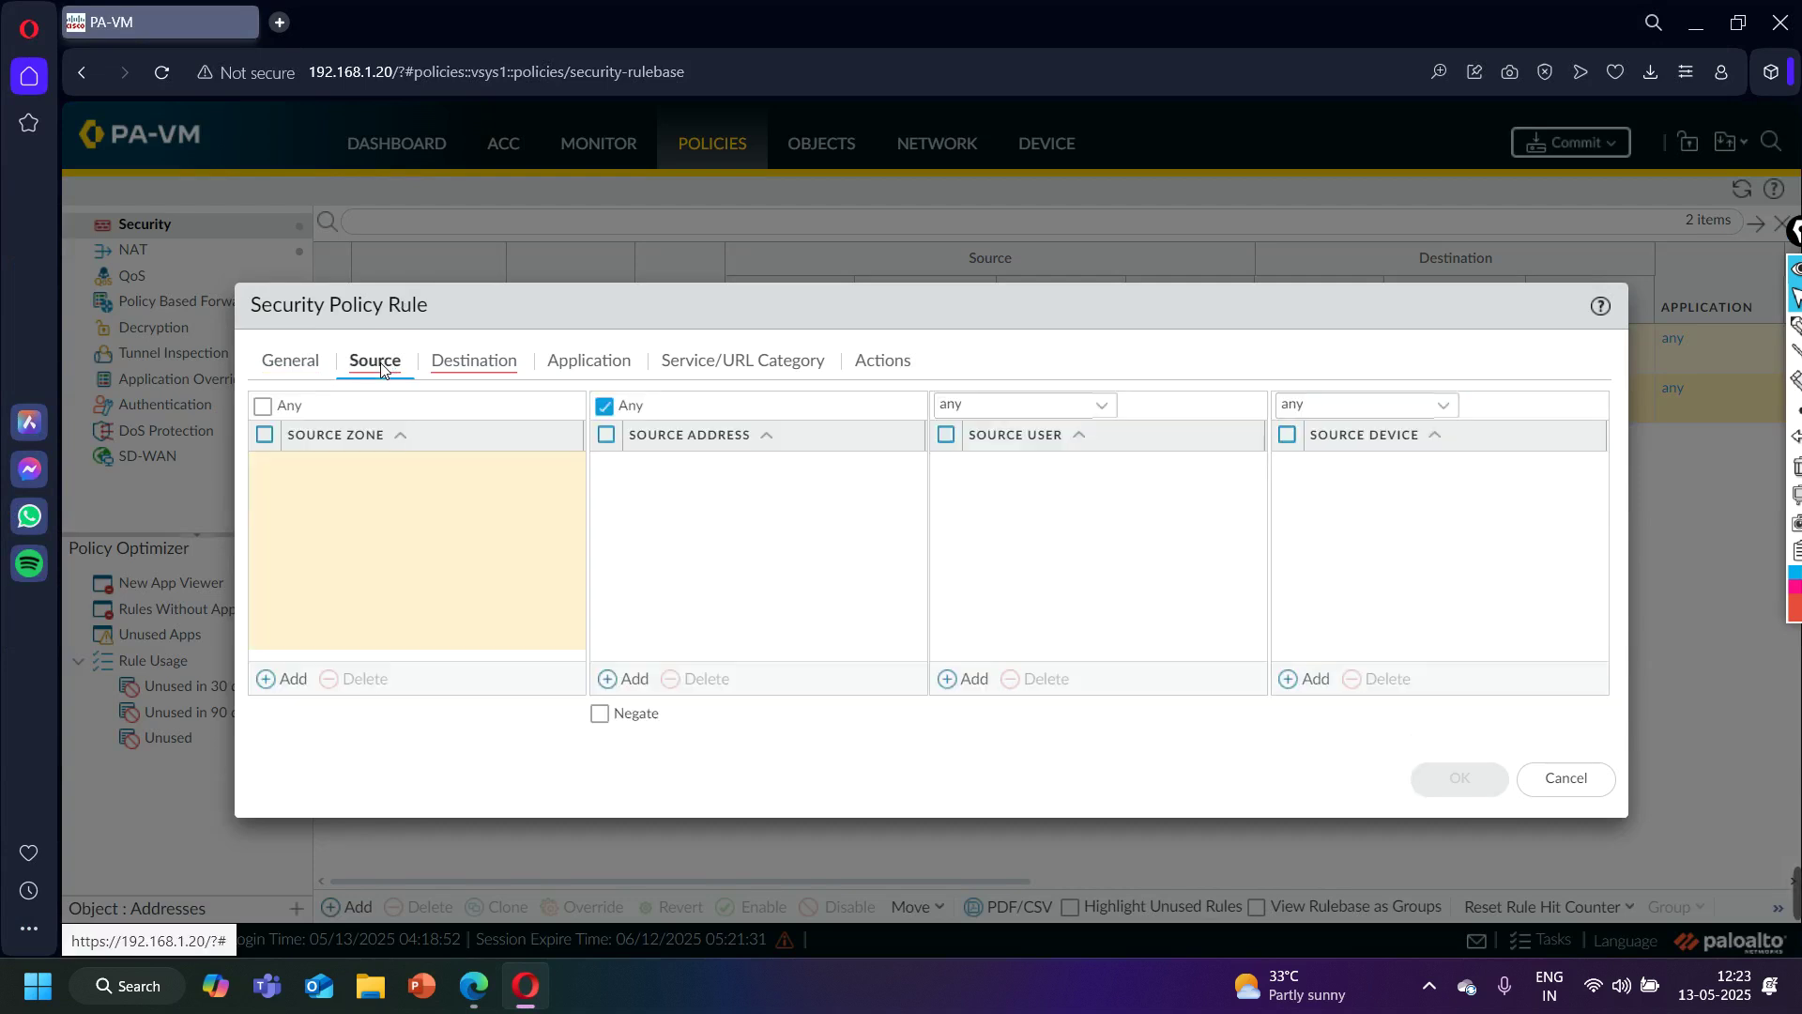
{"action": "left_click", "coordinate": [294, 680]}
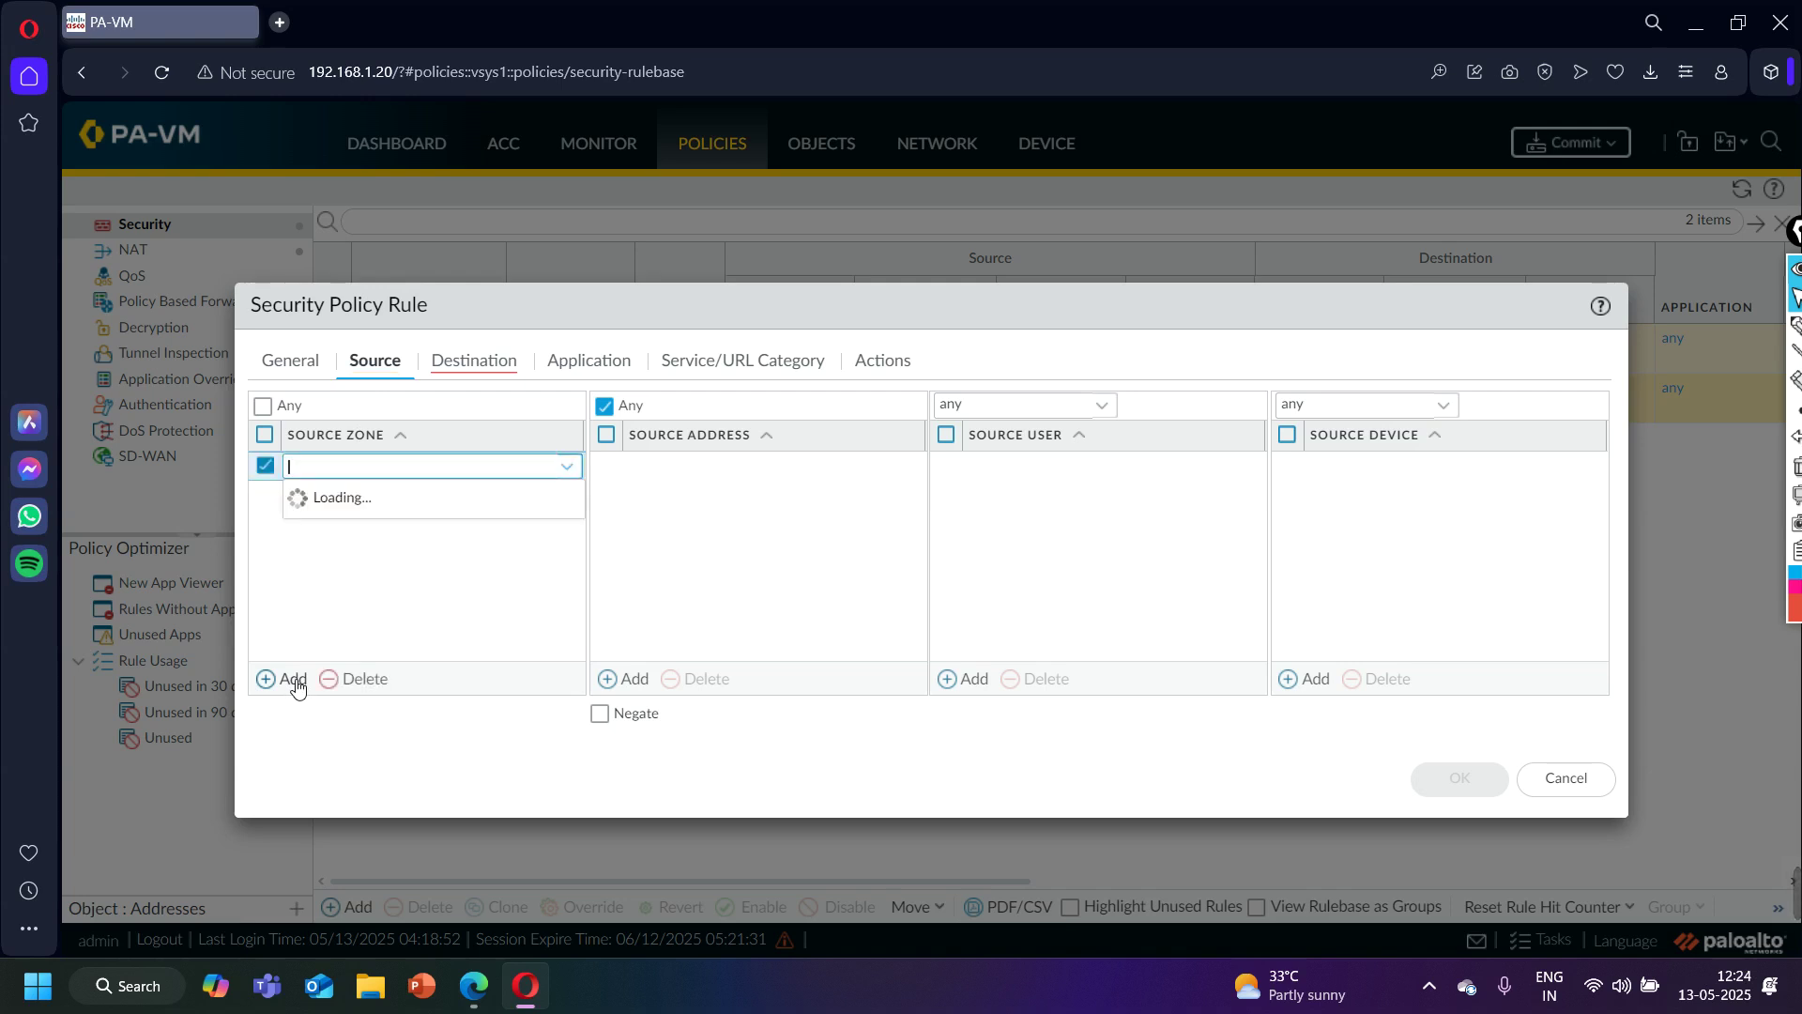
{"action": "left_click", "coordinate": [349, 554]}
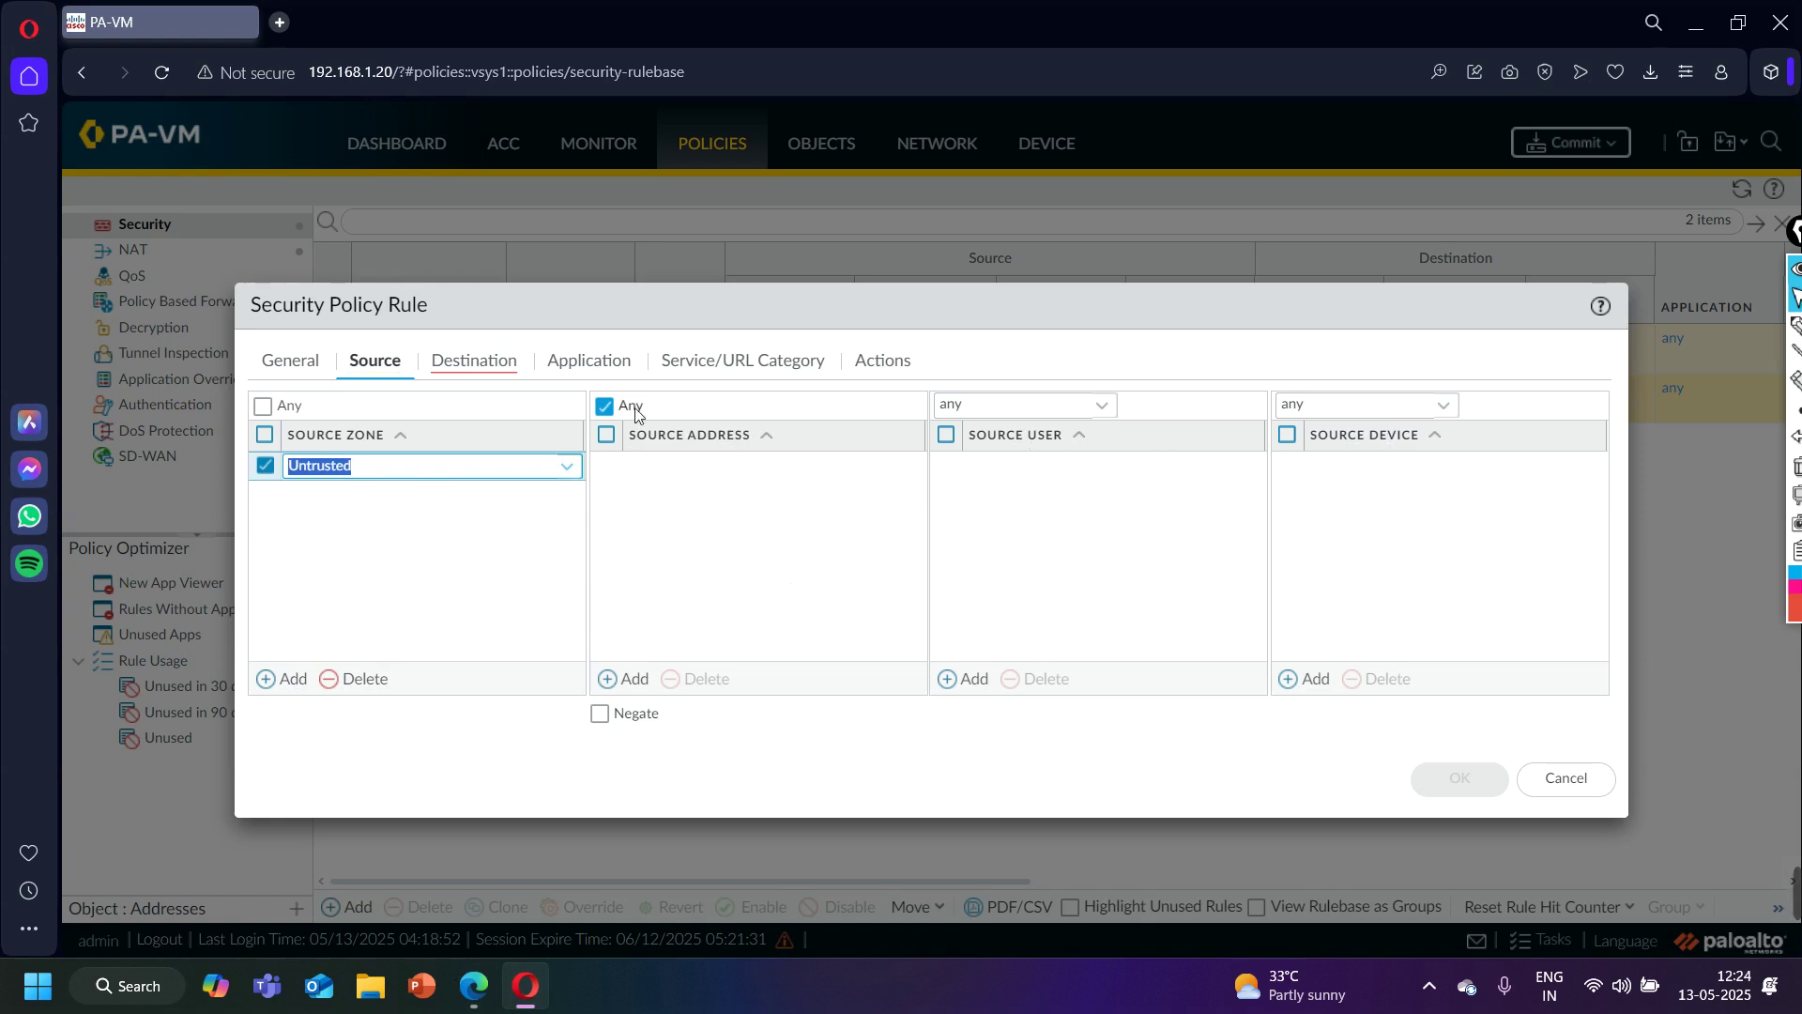
Step: Set the rule's destination zones to LAN-1 and DMZ
{"action": "left_click", "coordinate": [472, 372]}
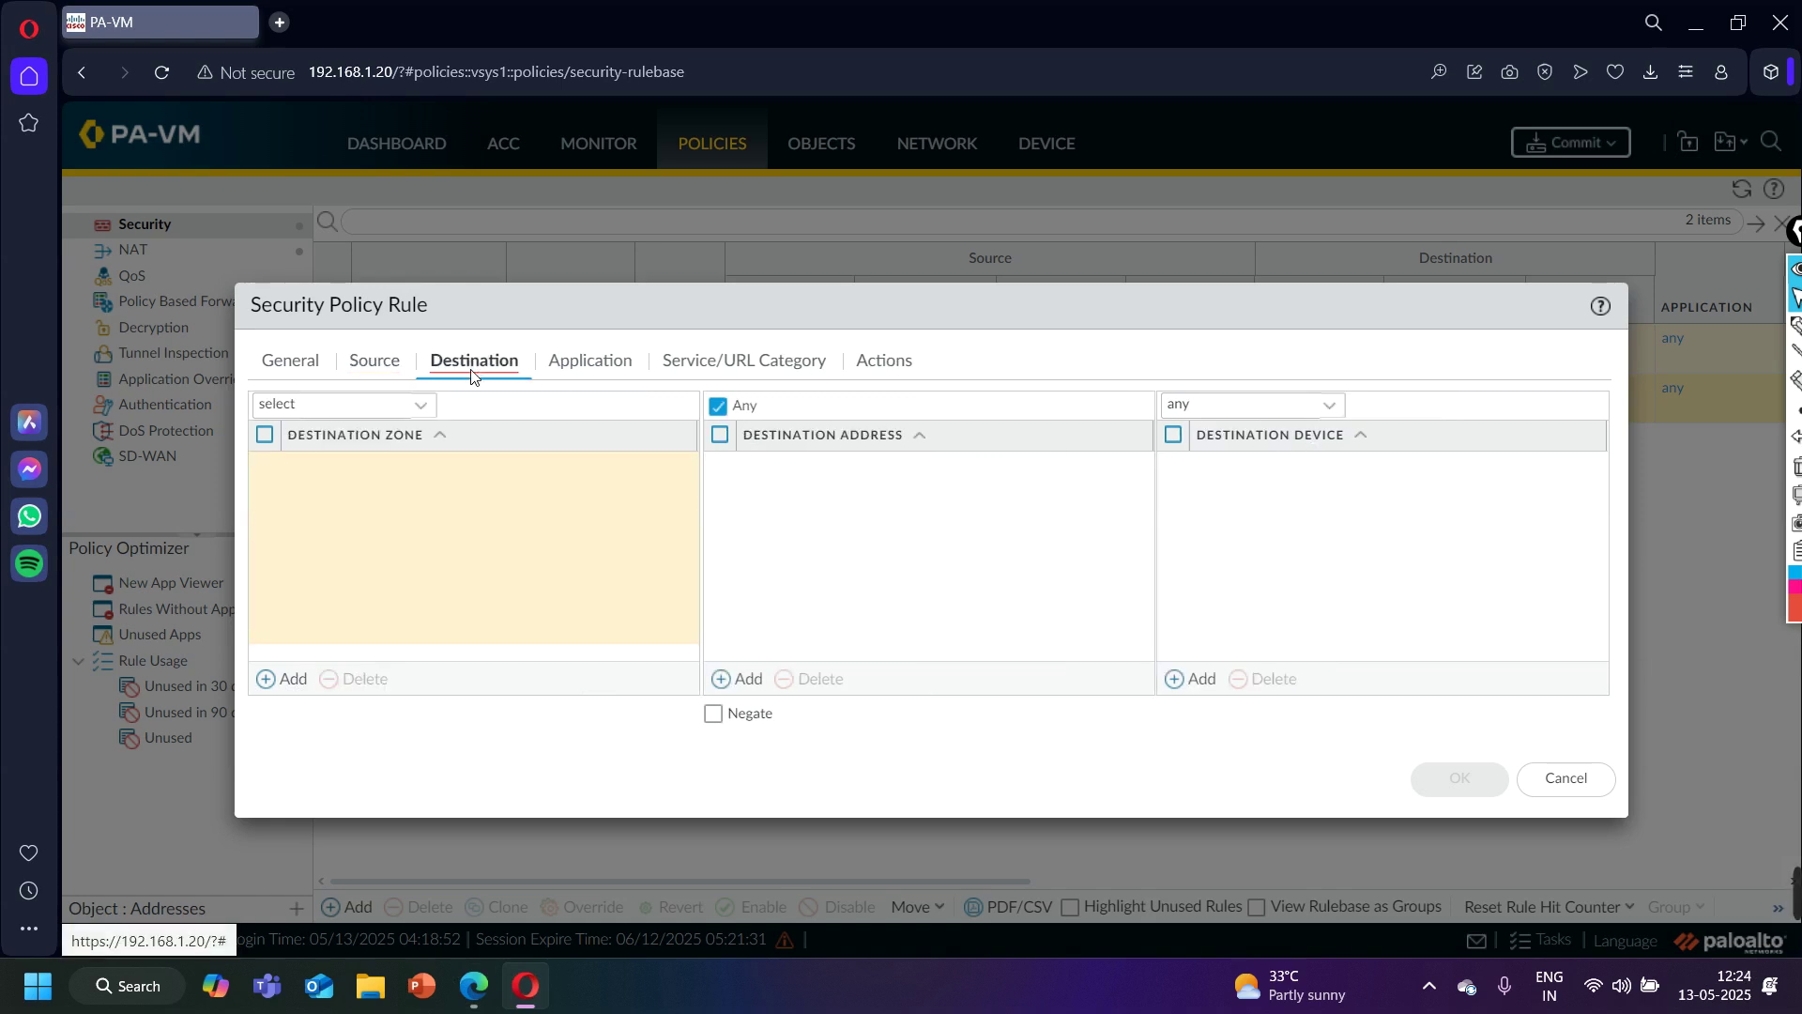
{"action": "left_click", "coordinate": [299, 688]}
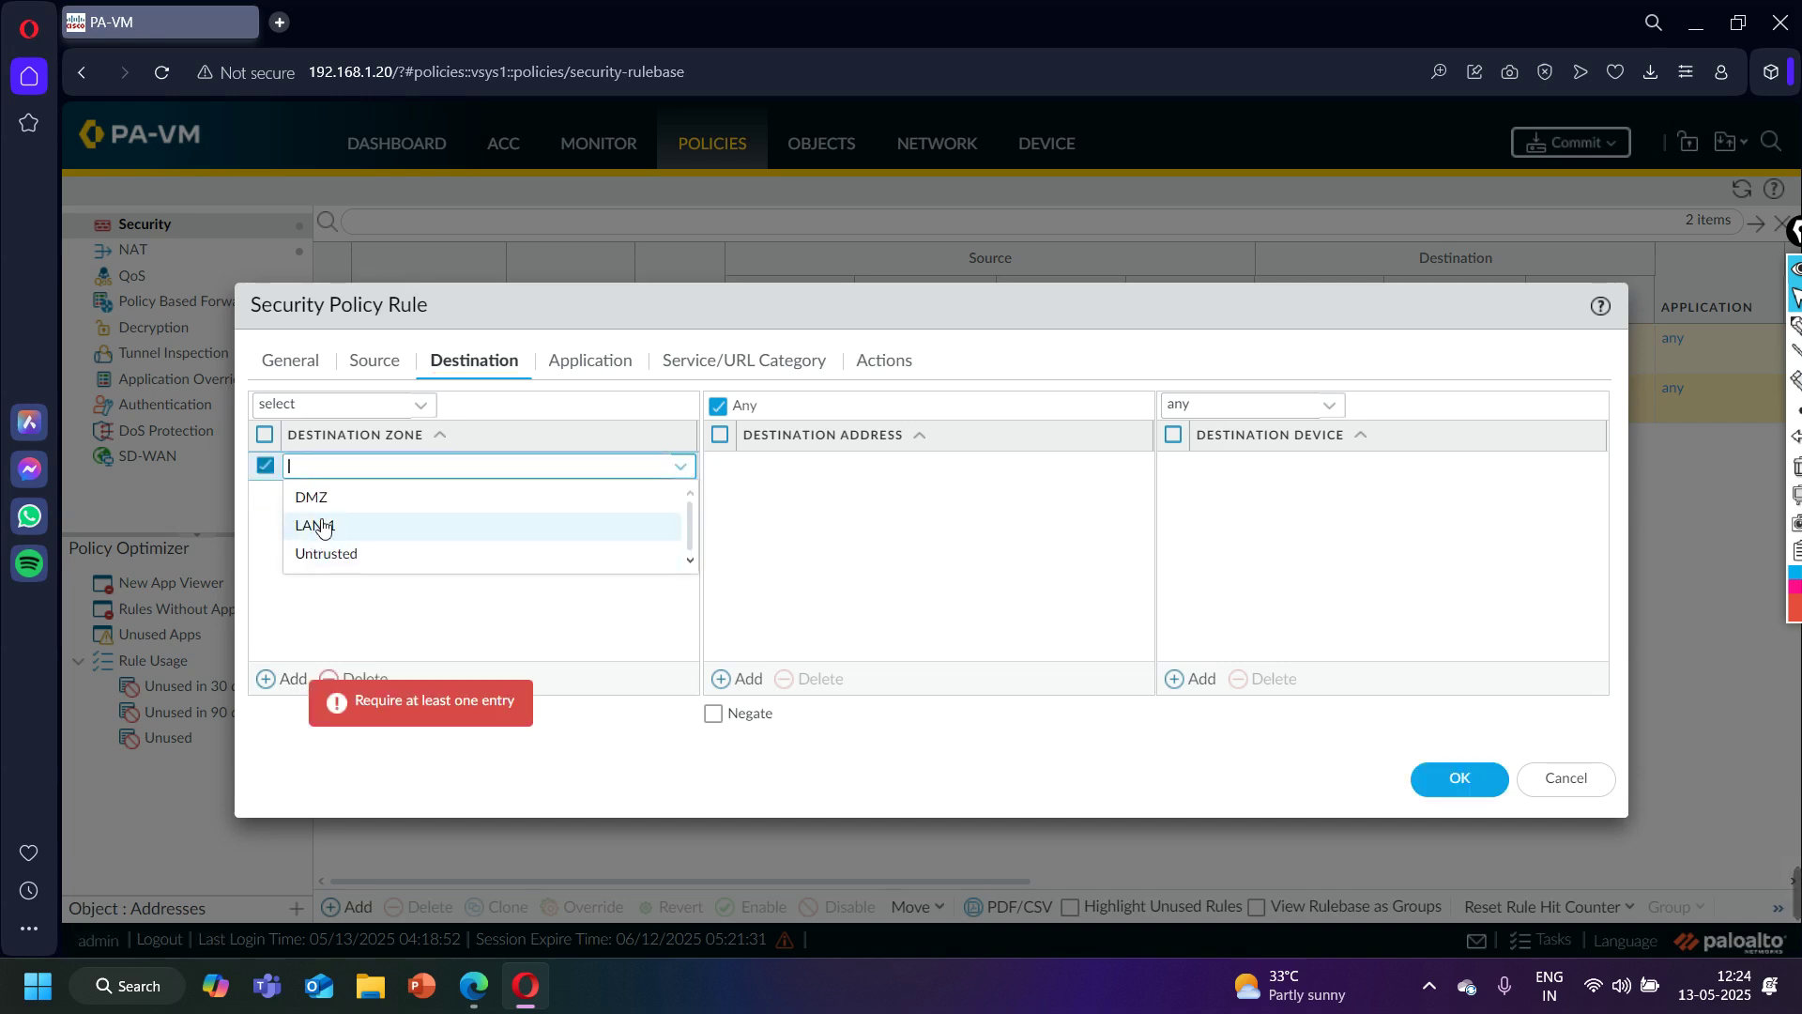
{"action": "left_click", "coordinate": [320, 523]}
{"action": "left_click", "coordinate": [282, 677]}
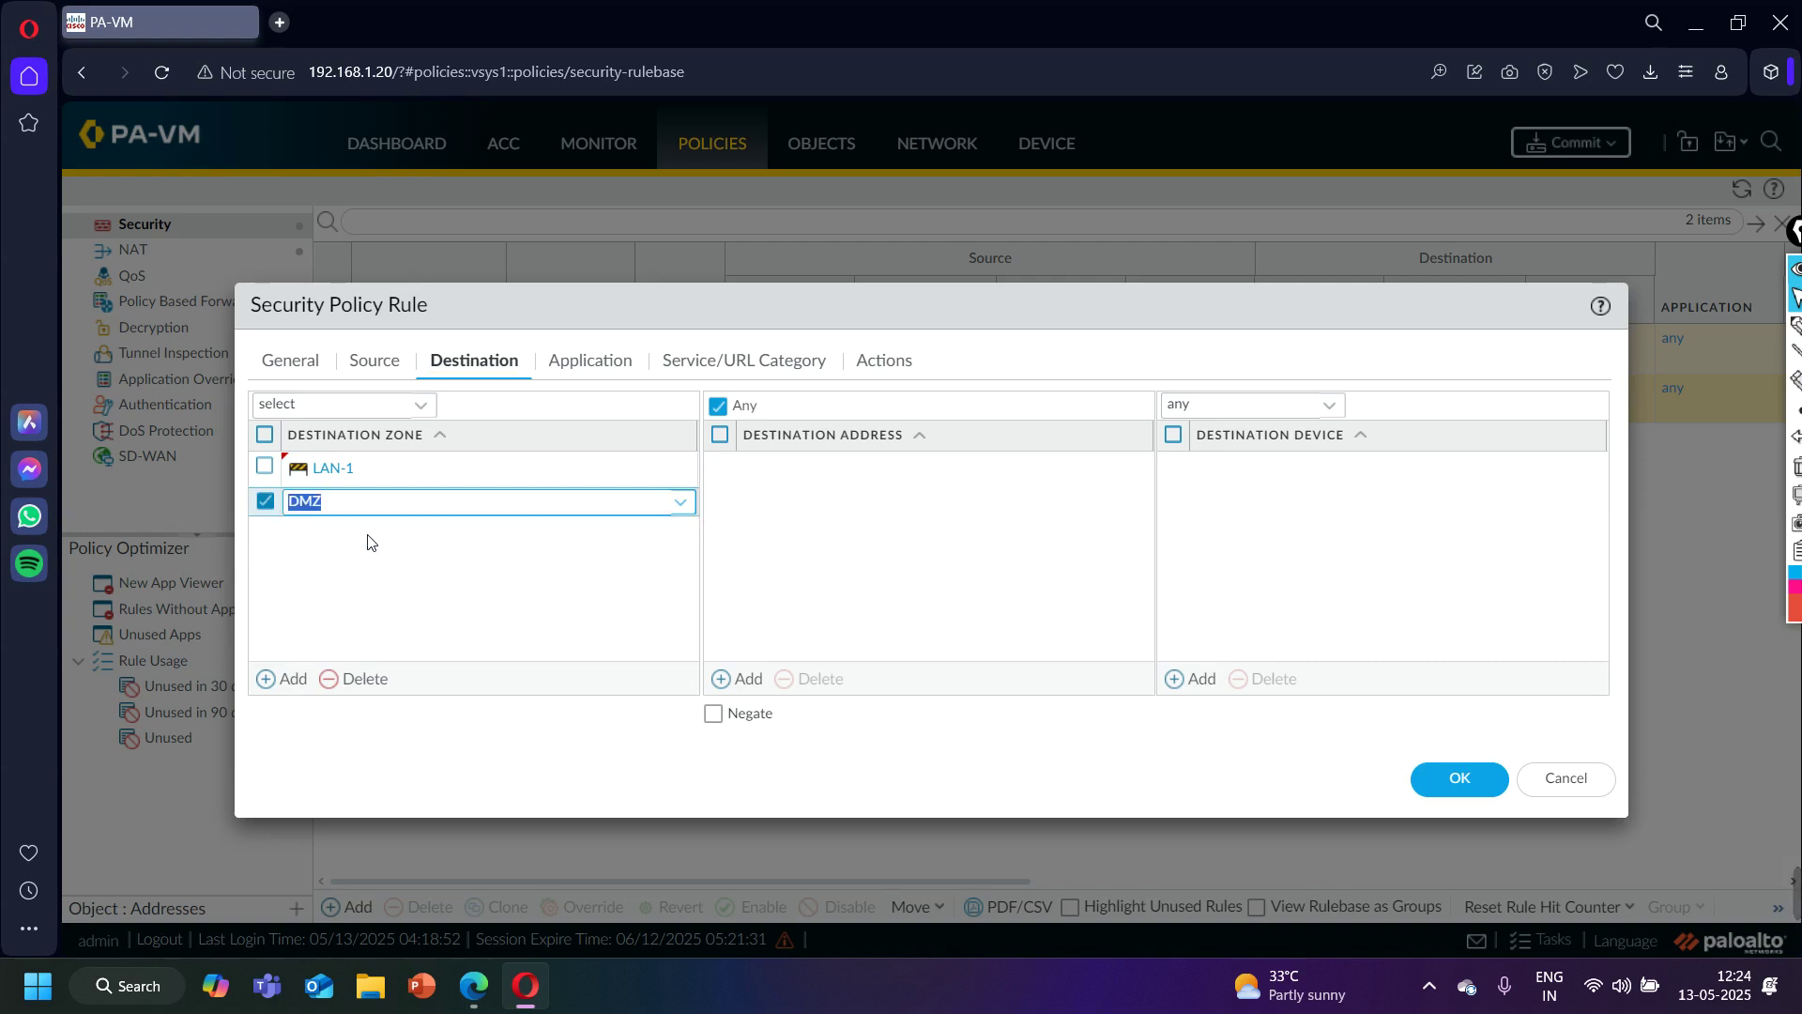
{"action": "left_click", "coordinate": [457, 598]}
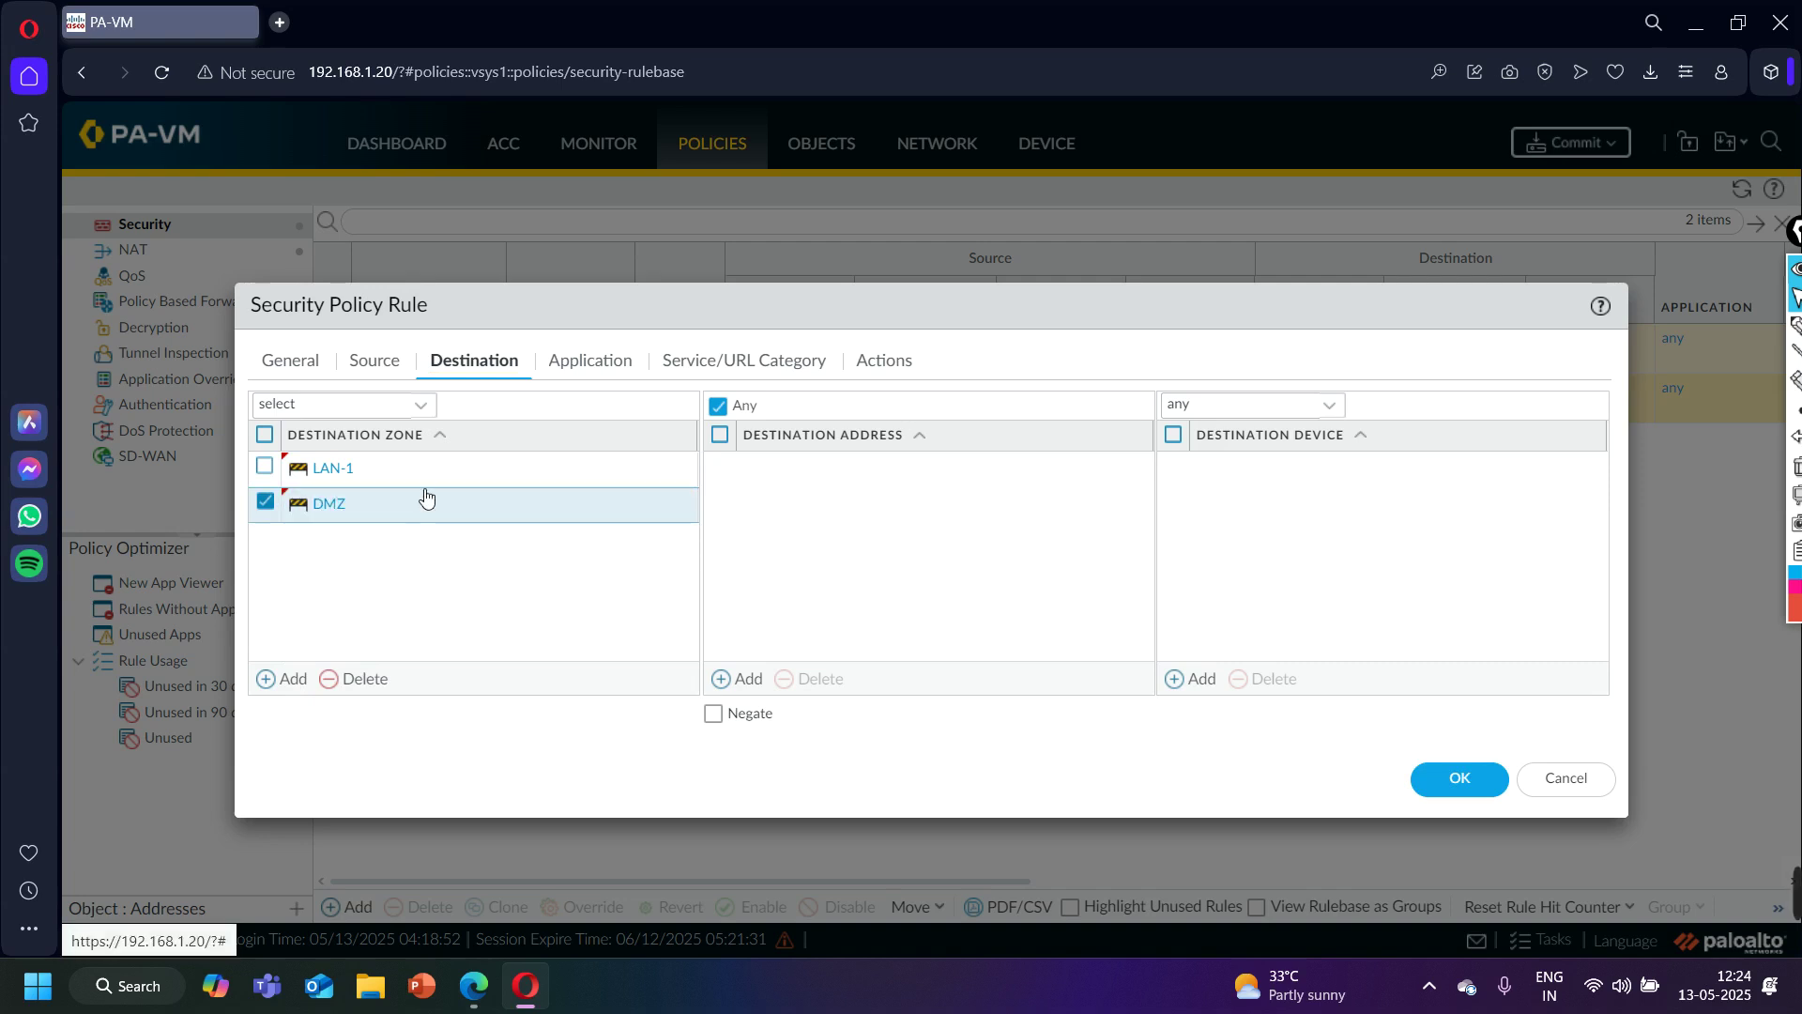
{"action": "left_click", "coordinate": [373, 364]}
{"action": "left_click", "coordinate": [453, 366]}
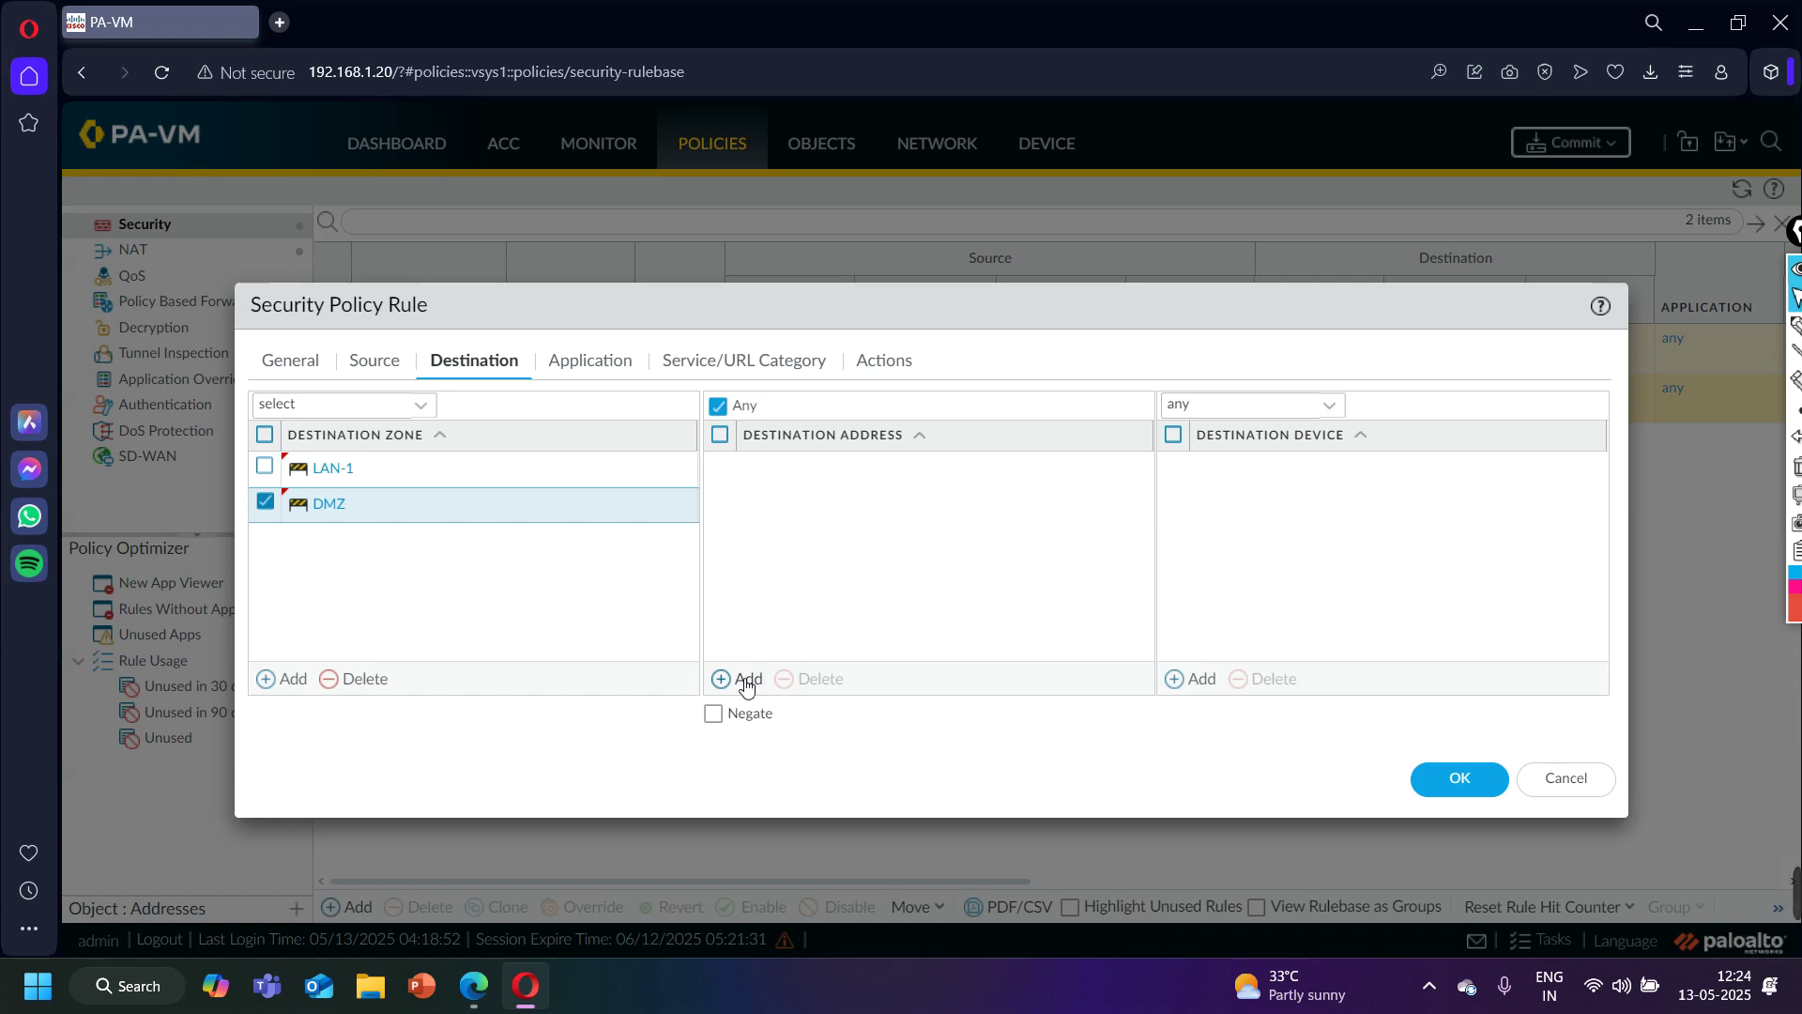
Step: Add 200.1.1.10 as the rule's destination address
{"action": "left_click", "coordinate": [746, 681]}
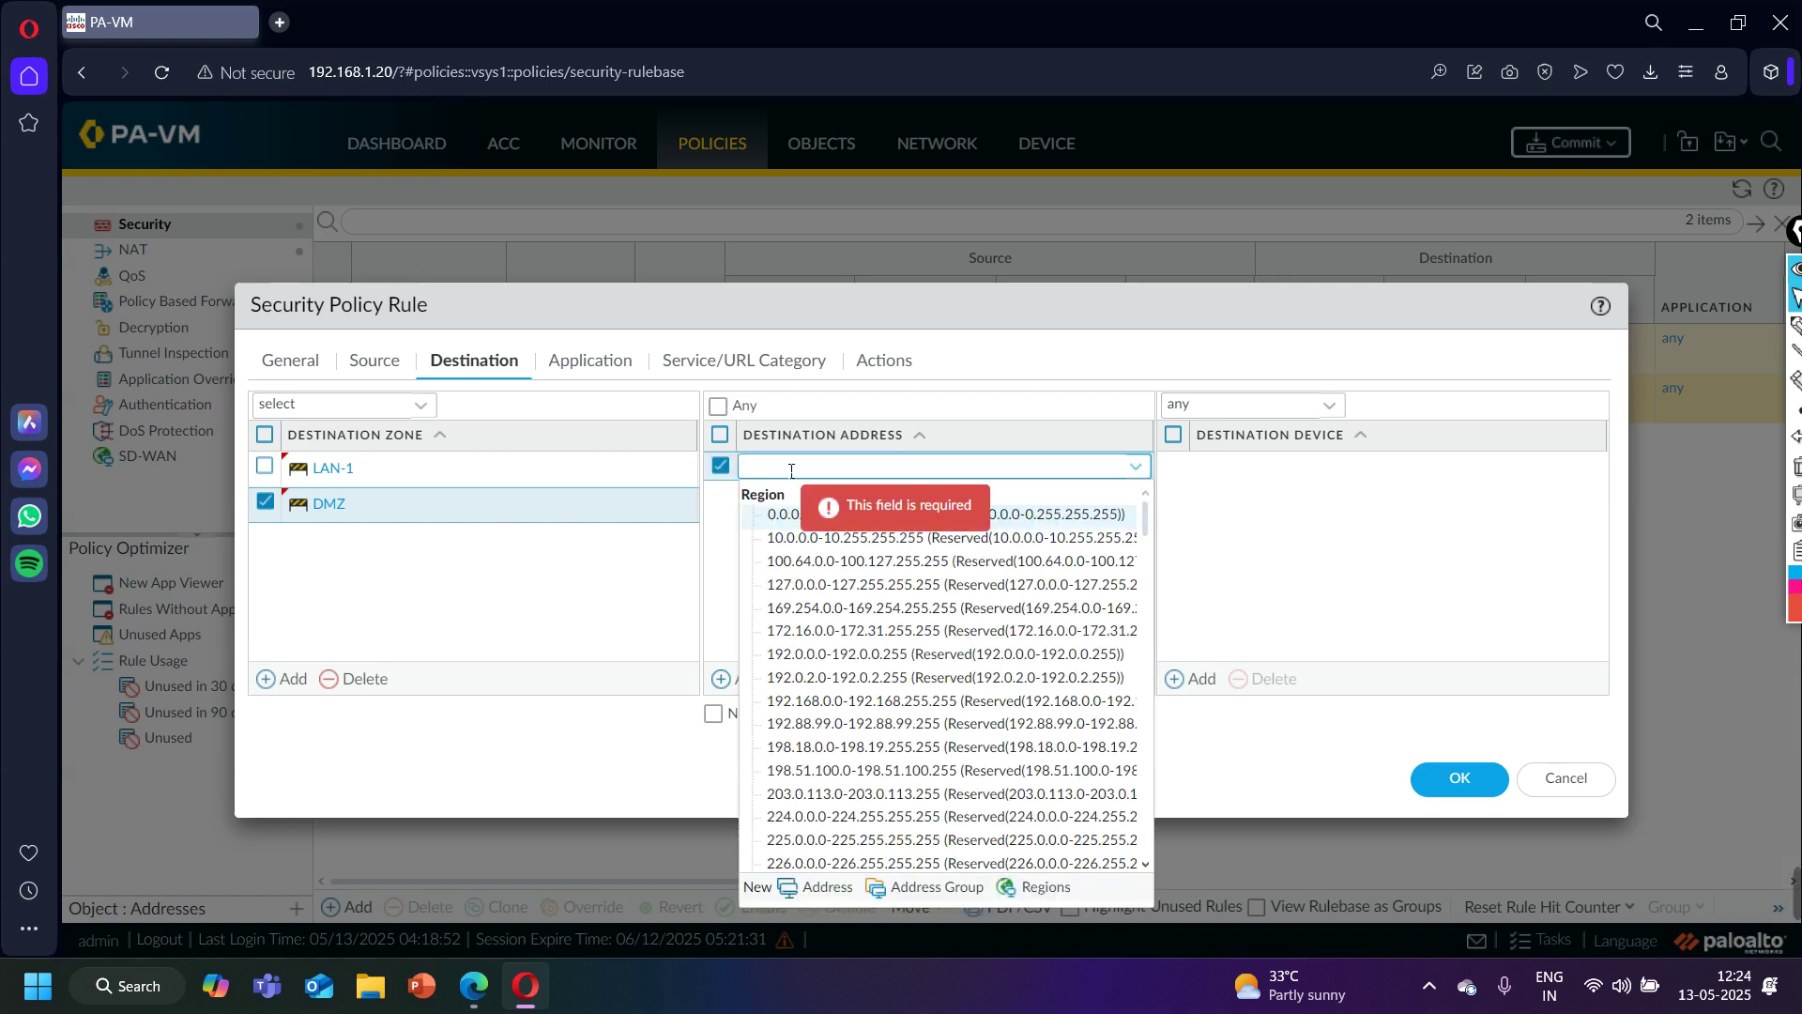
{"action": "type", "text": "200.1.1.10"}
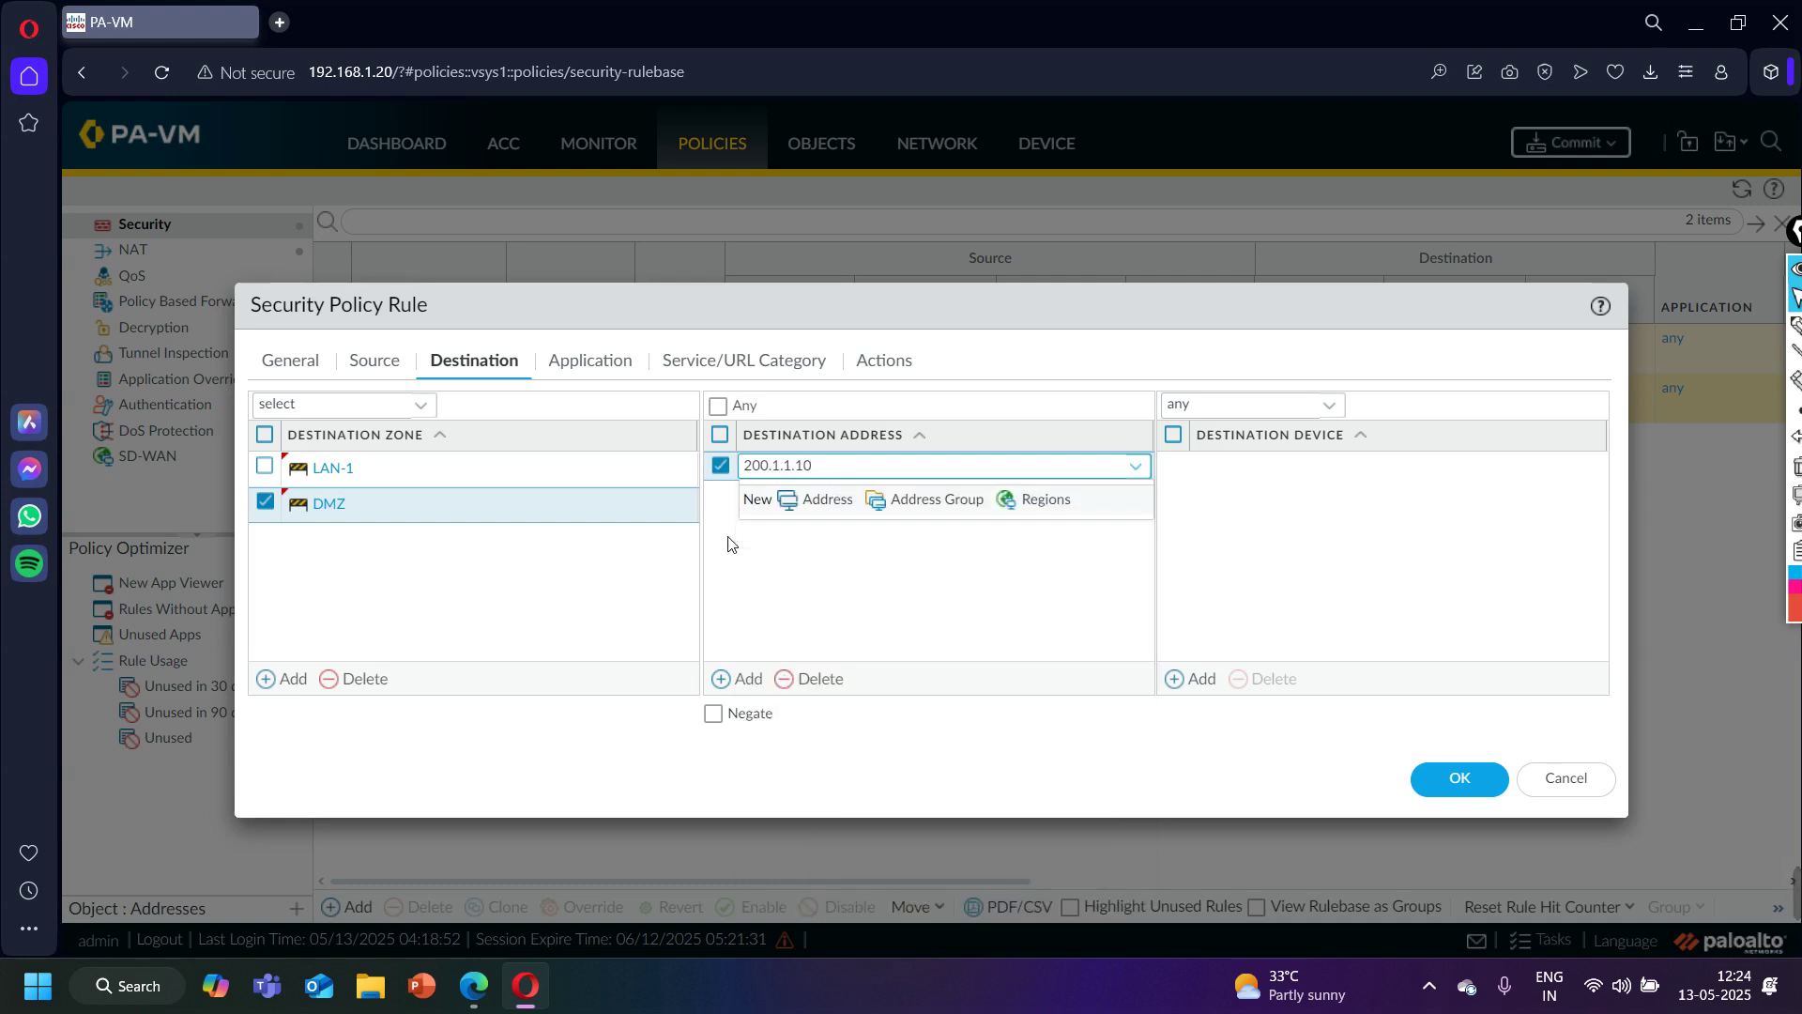
{"action": "key", "text": "Return"}
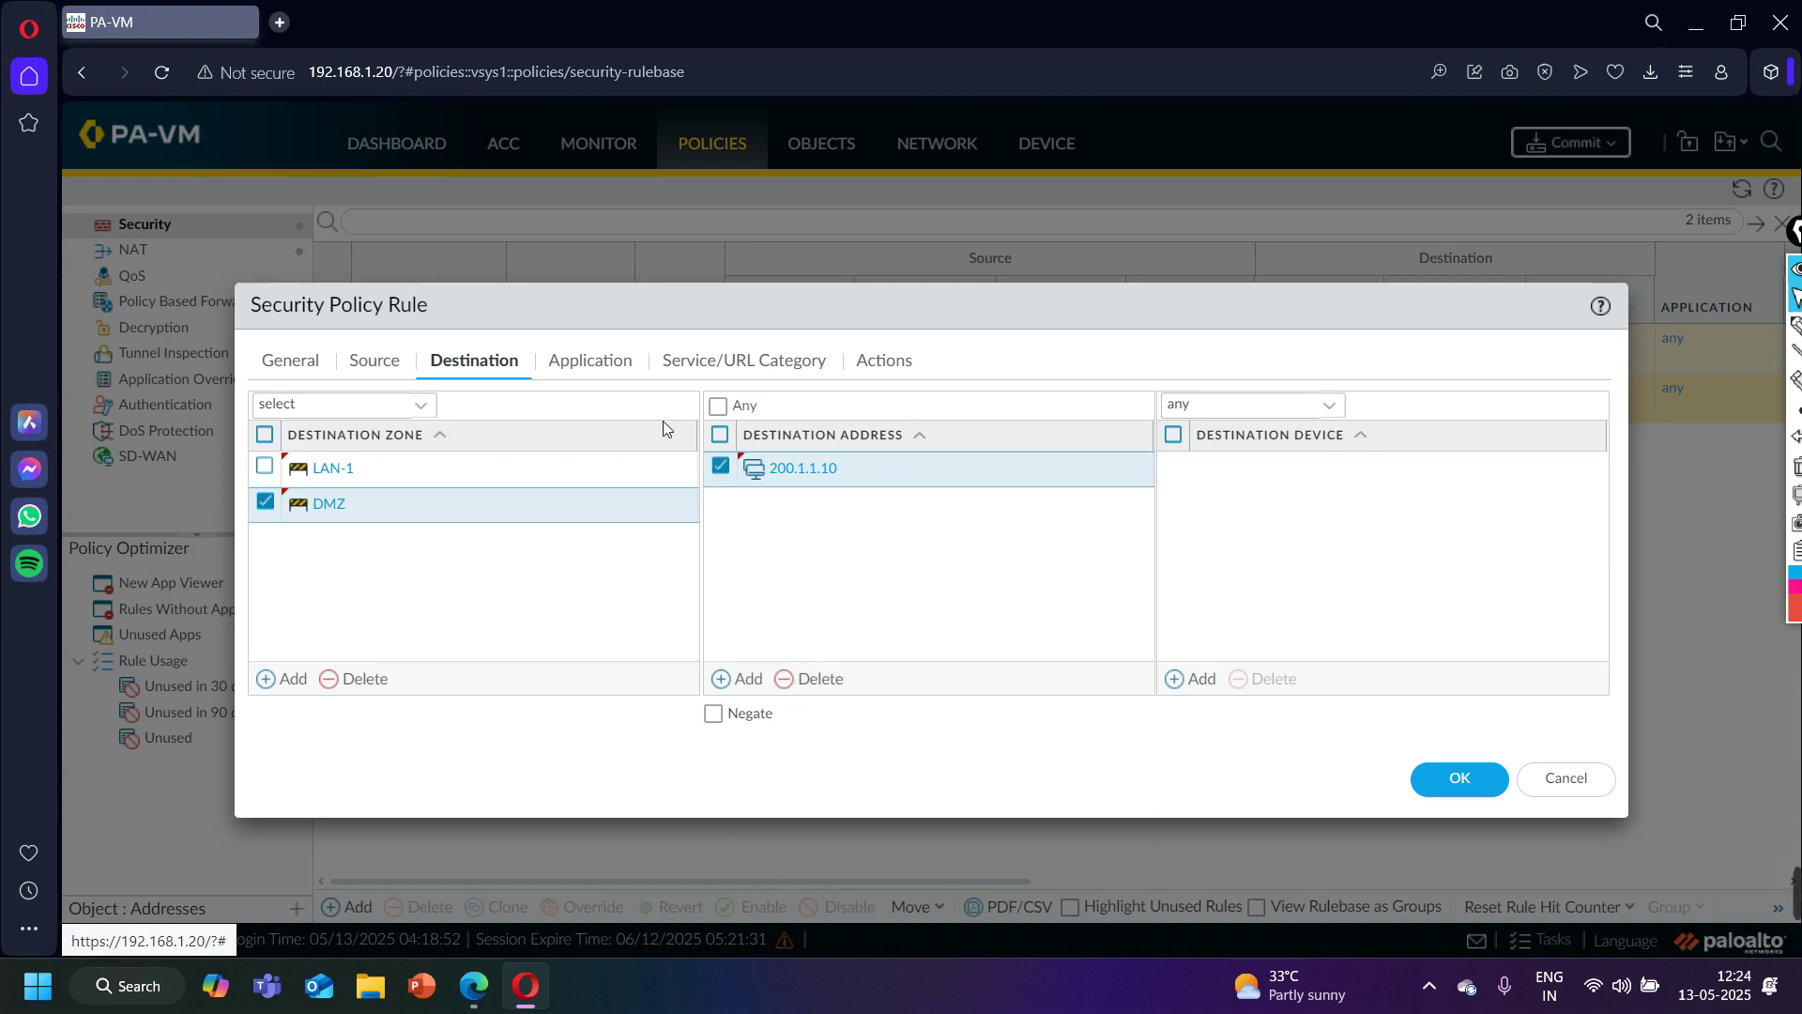
{"action": "left_click", "coordinate": [601, 370]}
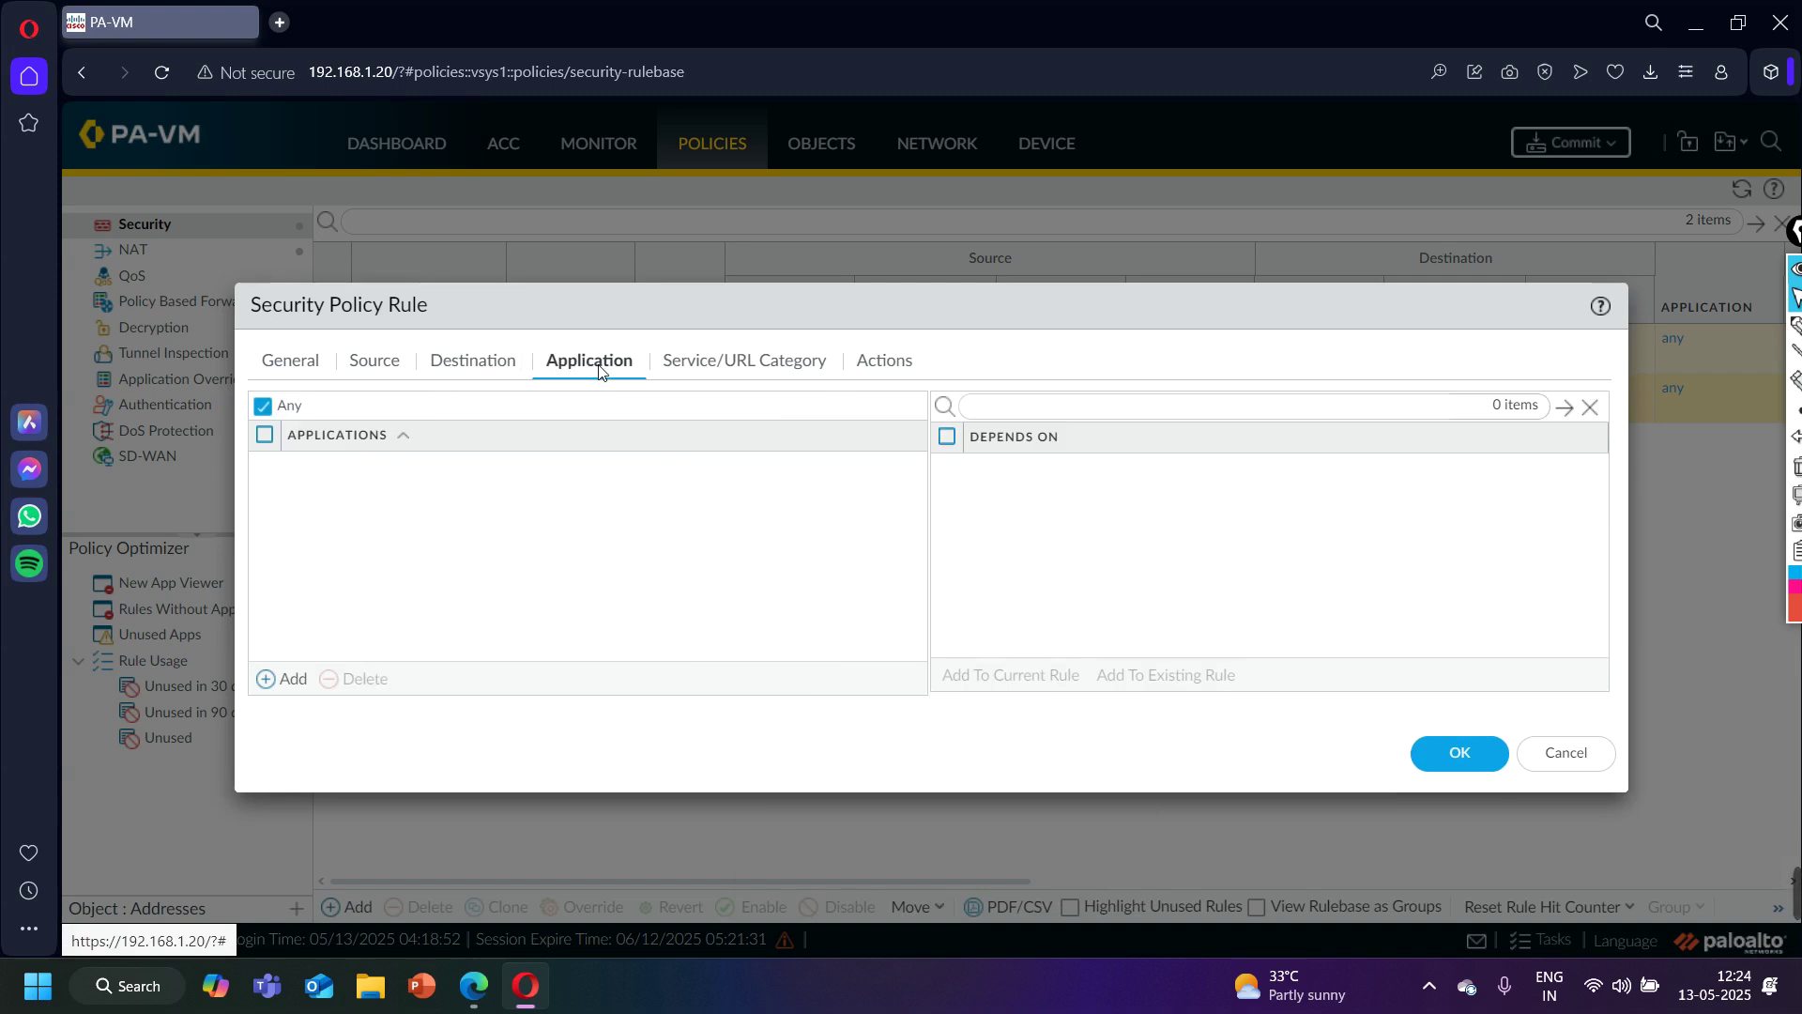
Step: Add the TCP-8080 and TCP-8081 services to the INTERNAL-SERVER-ACCESS rule
{"action": "left_click", "coordinate": [703, 365]}
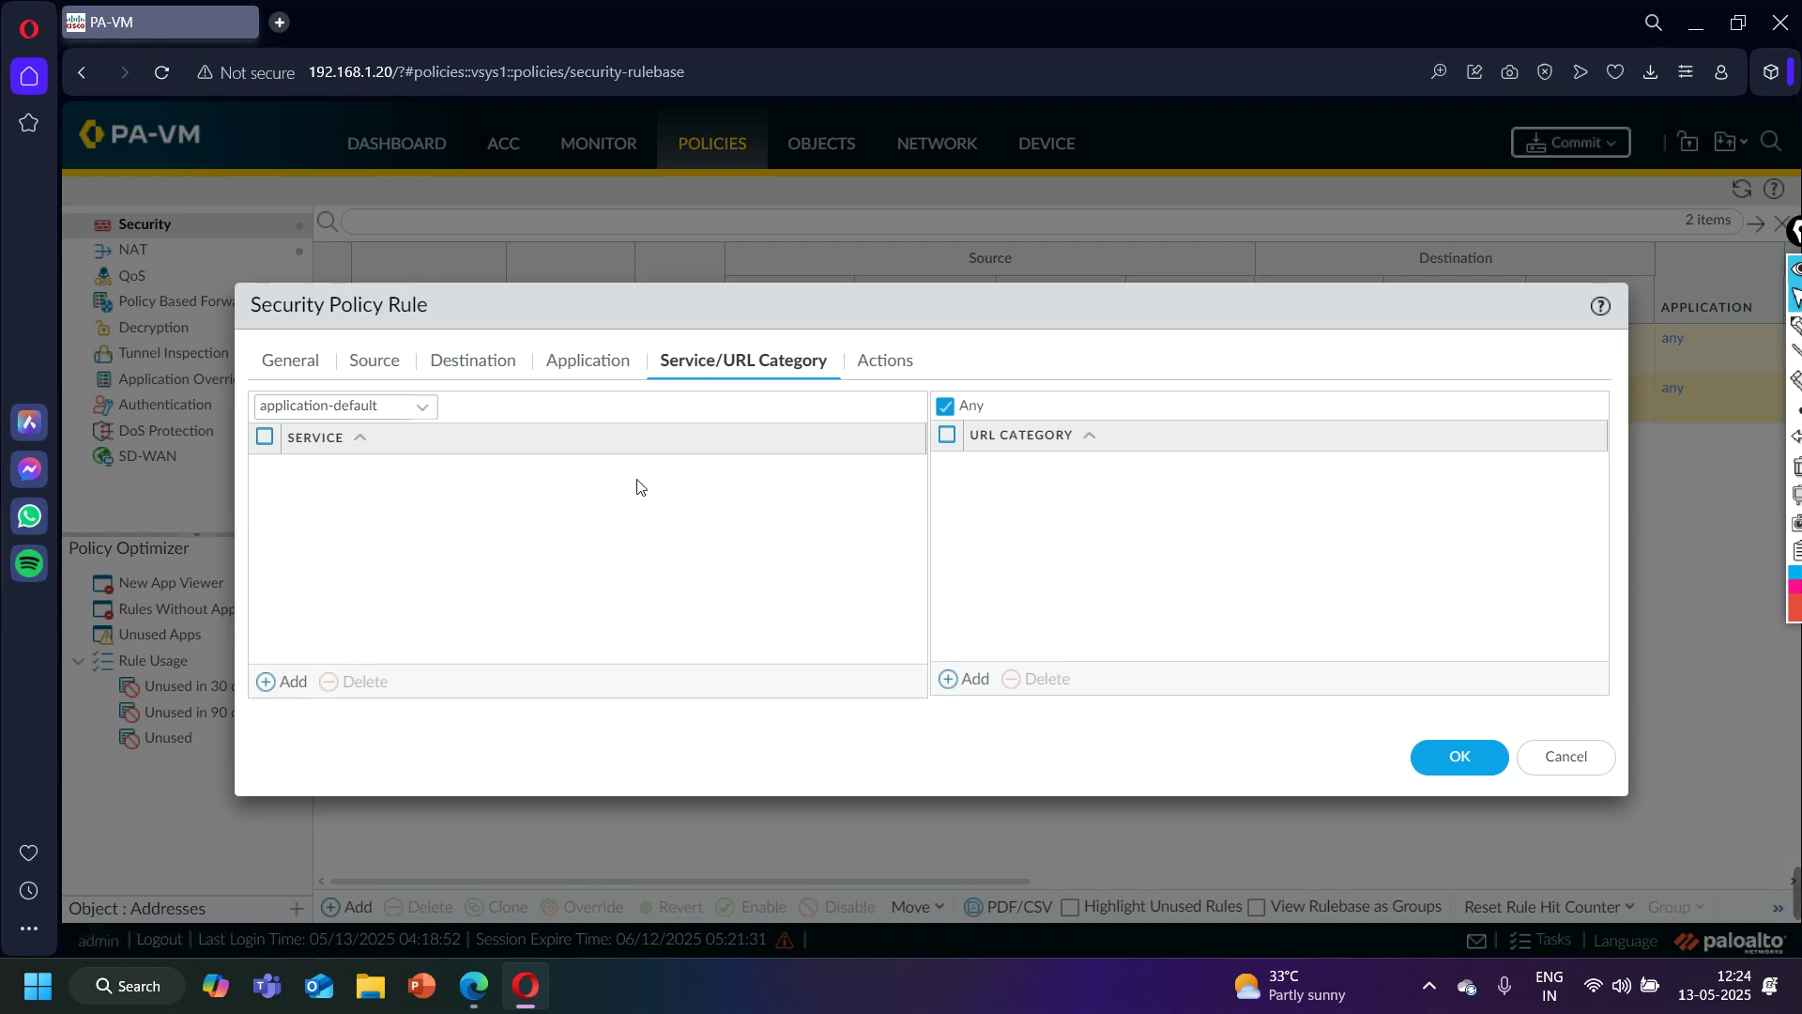
{"action": "left_click", "coordinate": [284, 681]}
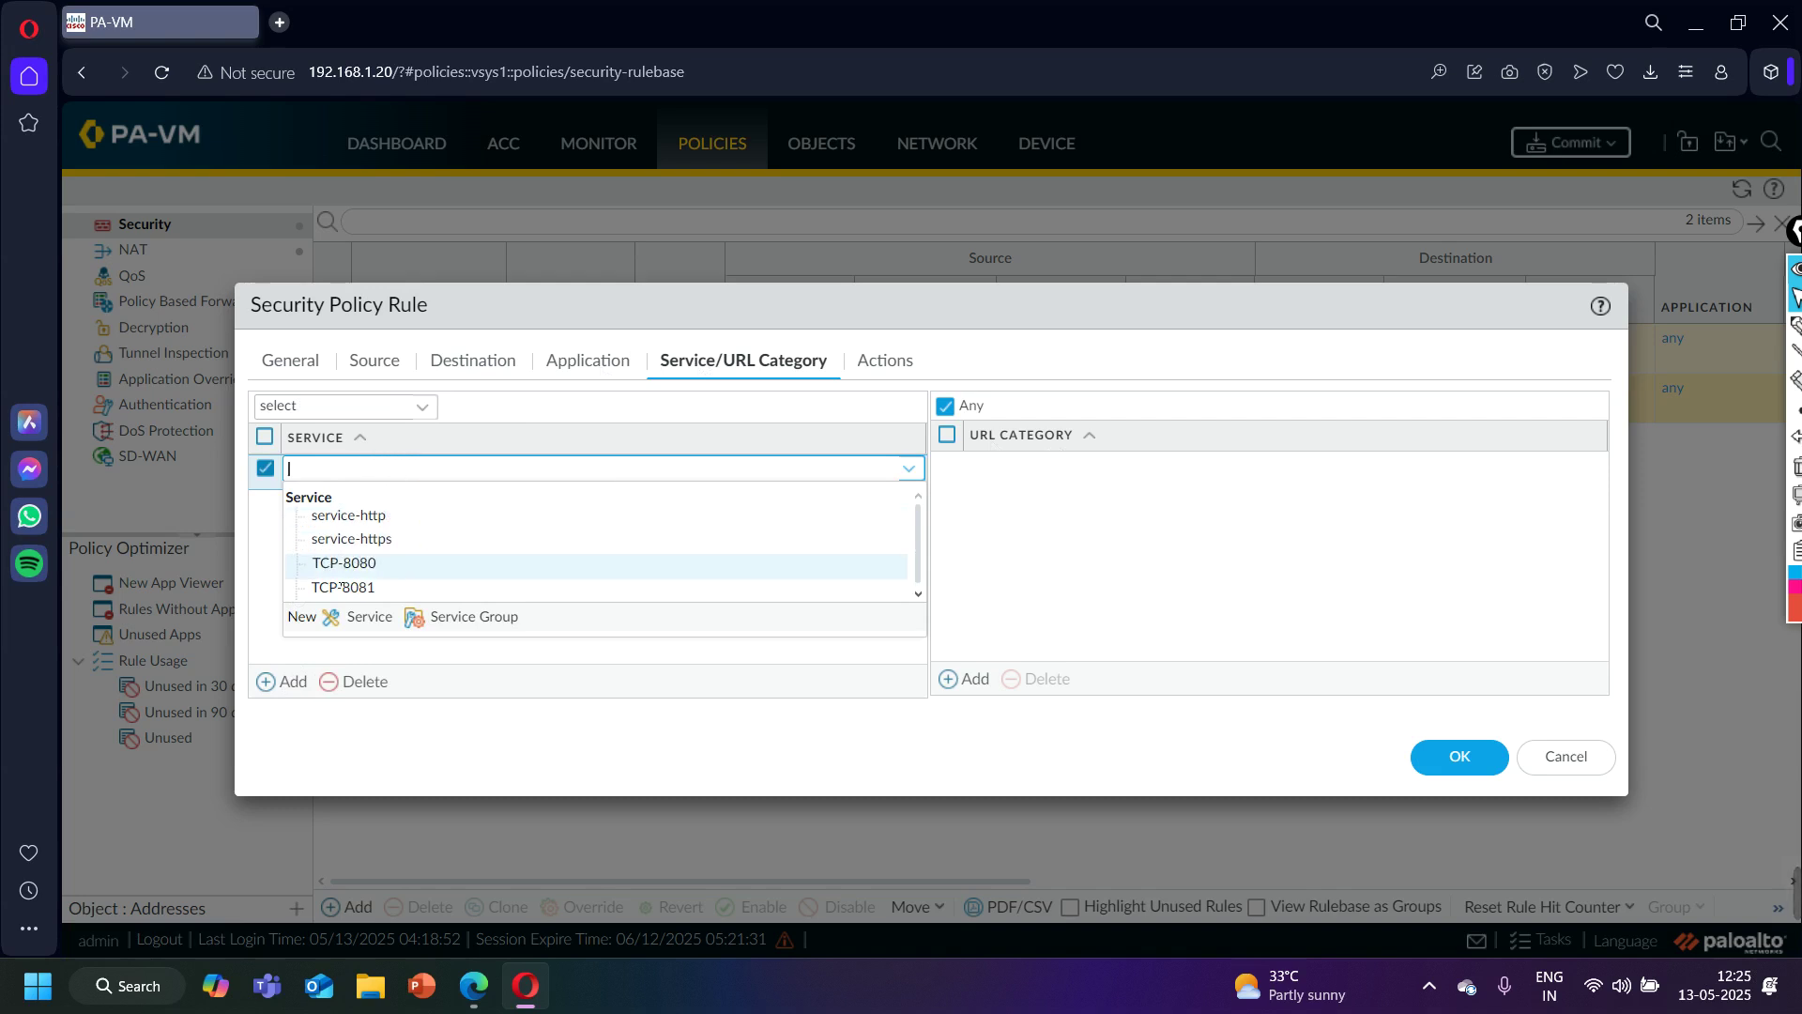
{"action": "left_click", "coordinate": [336, 565]}
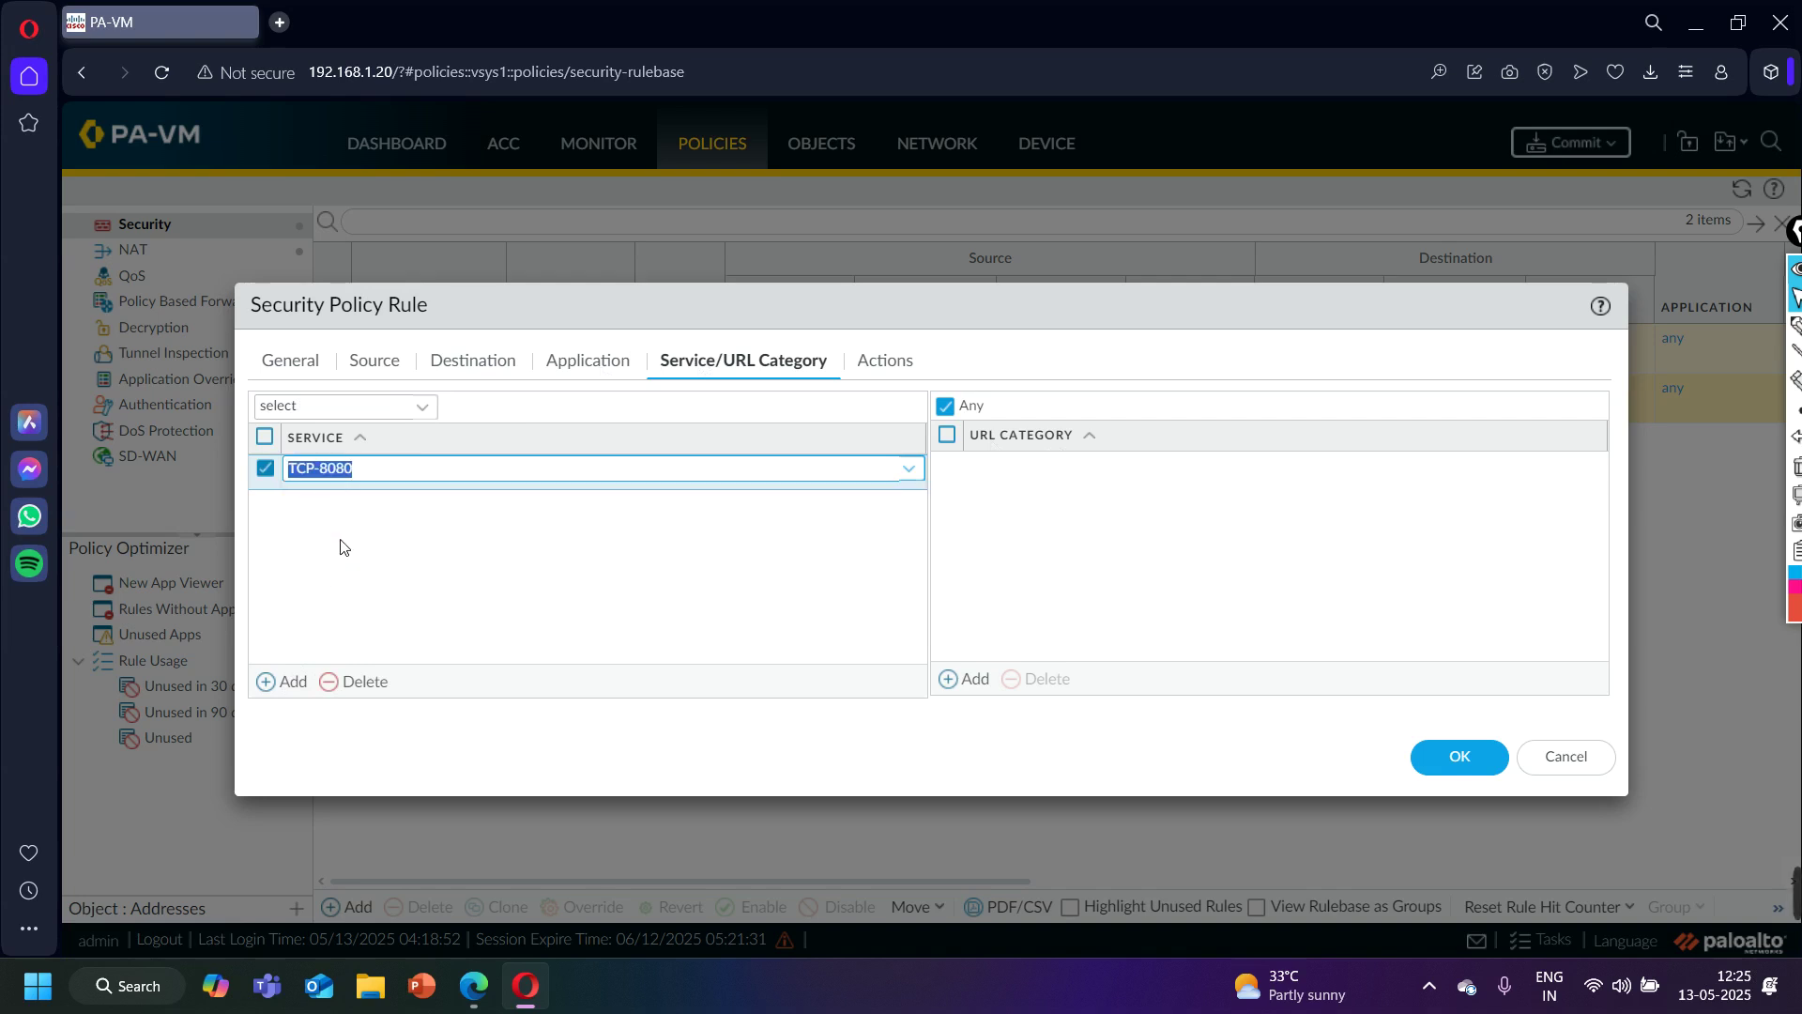
{"action": "left_click", "coordinate": [338, 544]}
{"action": "left_click", "coordinate": [290, 681]}
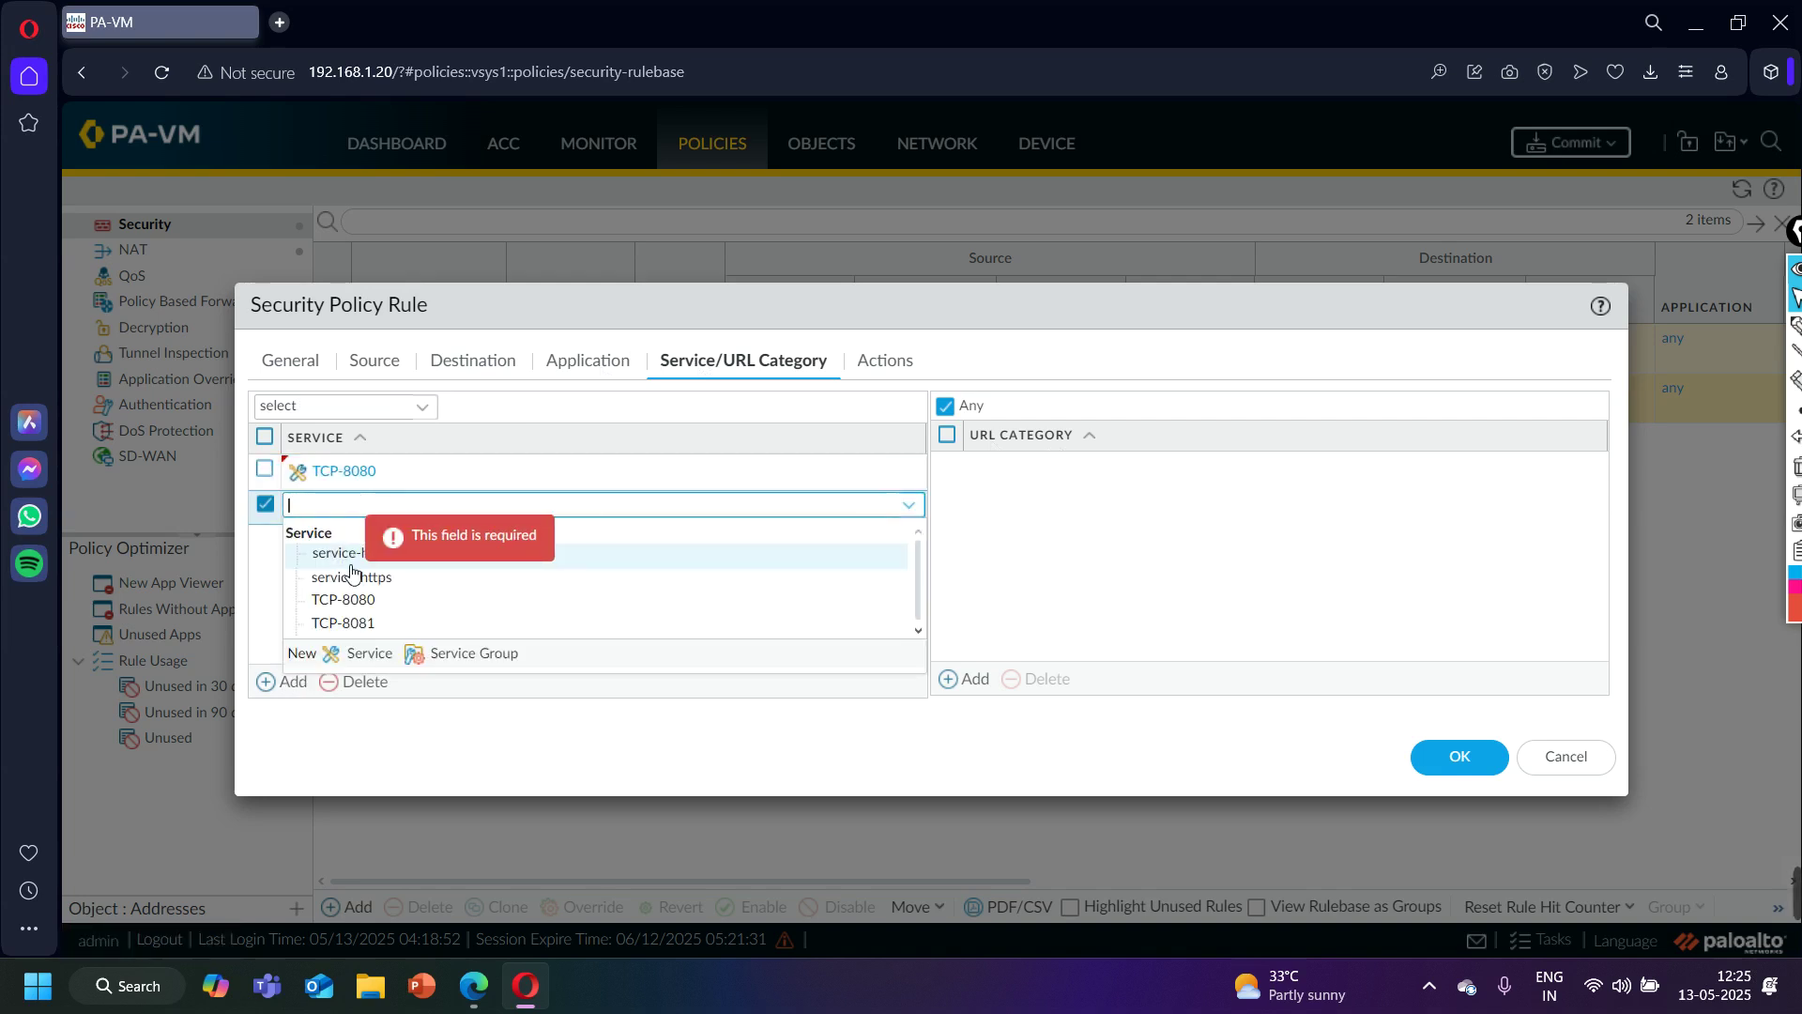
{"action": "left_click", "coordinate": [359, 624]}
{"action": "left_click", "coordinate": [370, 591]}
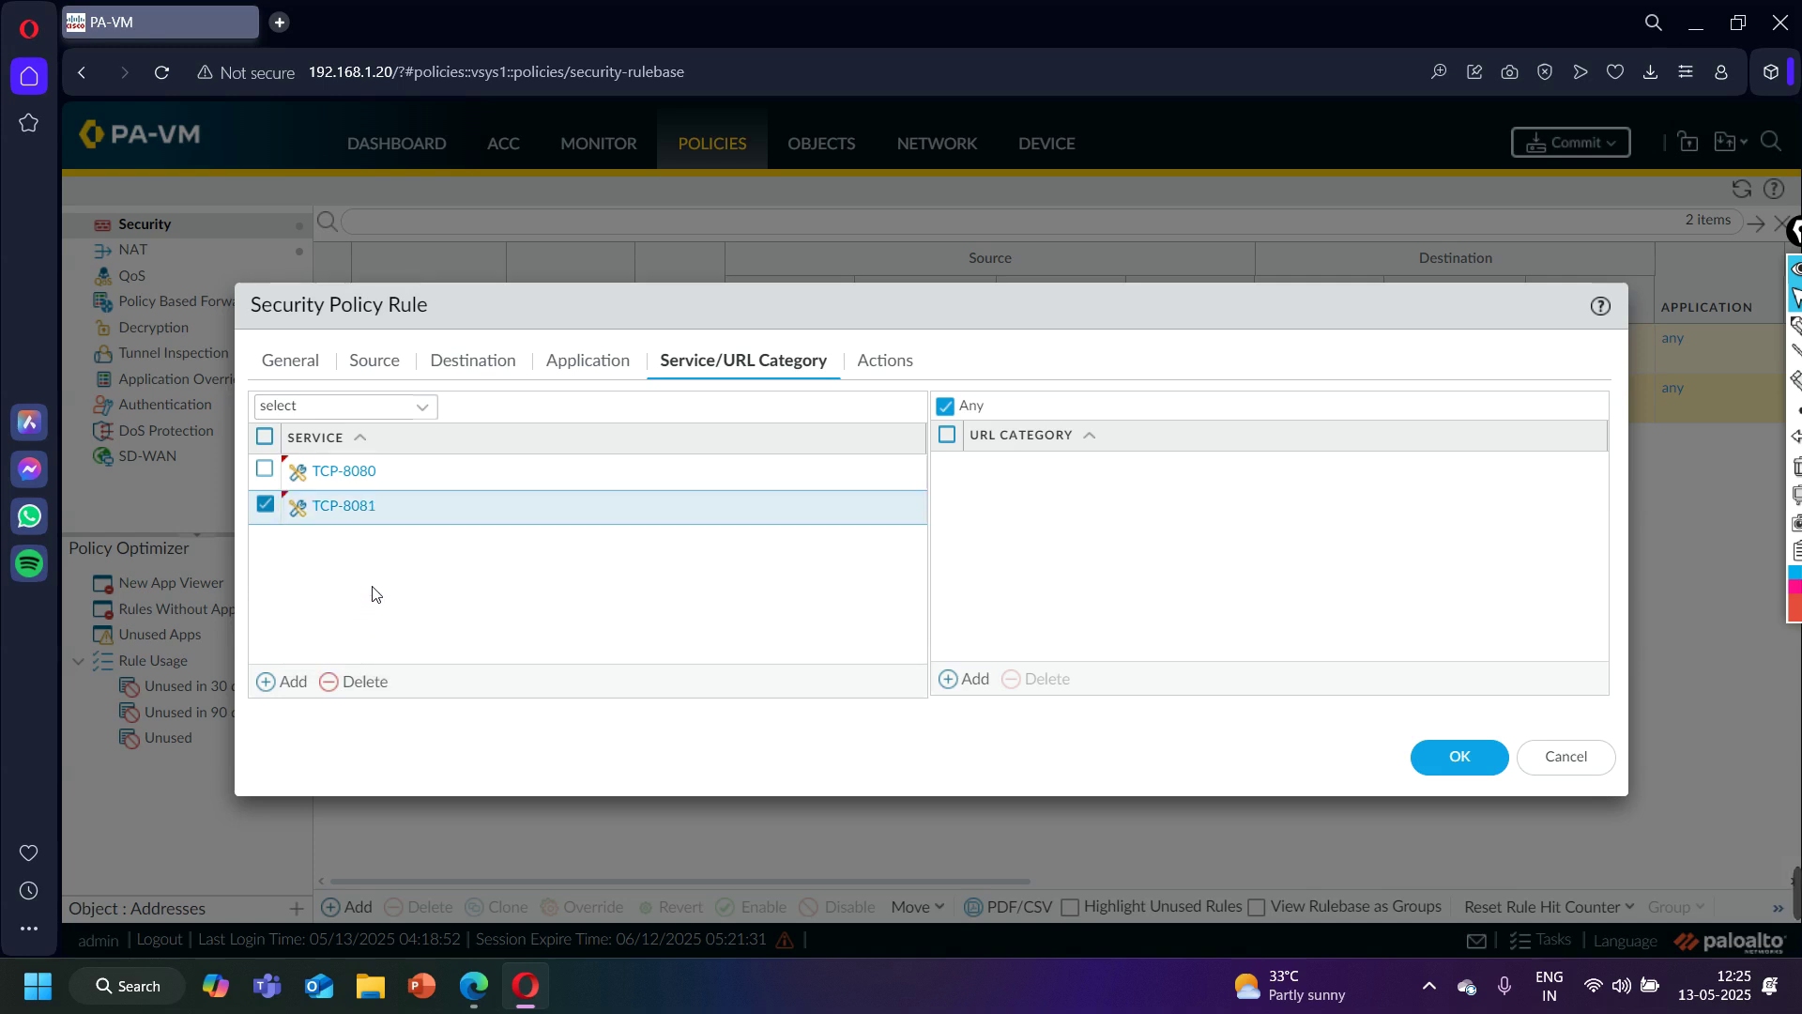
Step: Enable logging at session start and save the security rule
{"action": "left_click", "coordinate": [930, 360]}
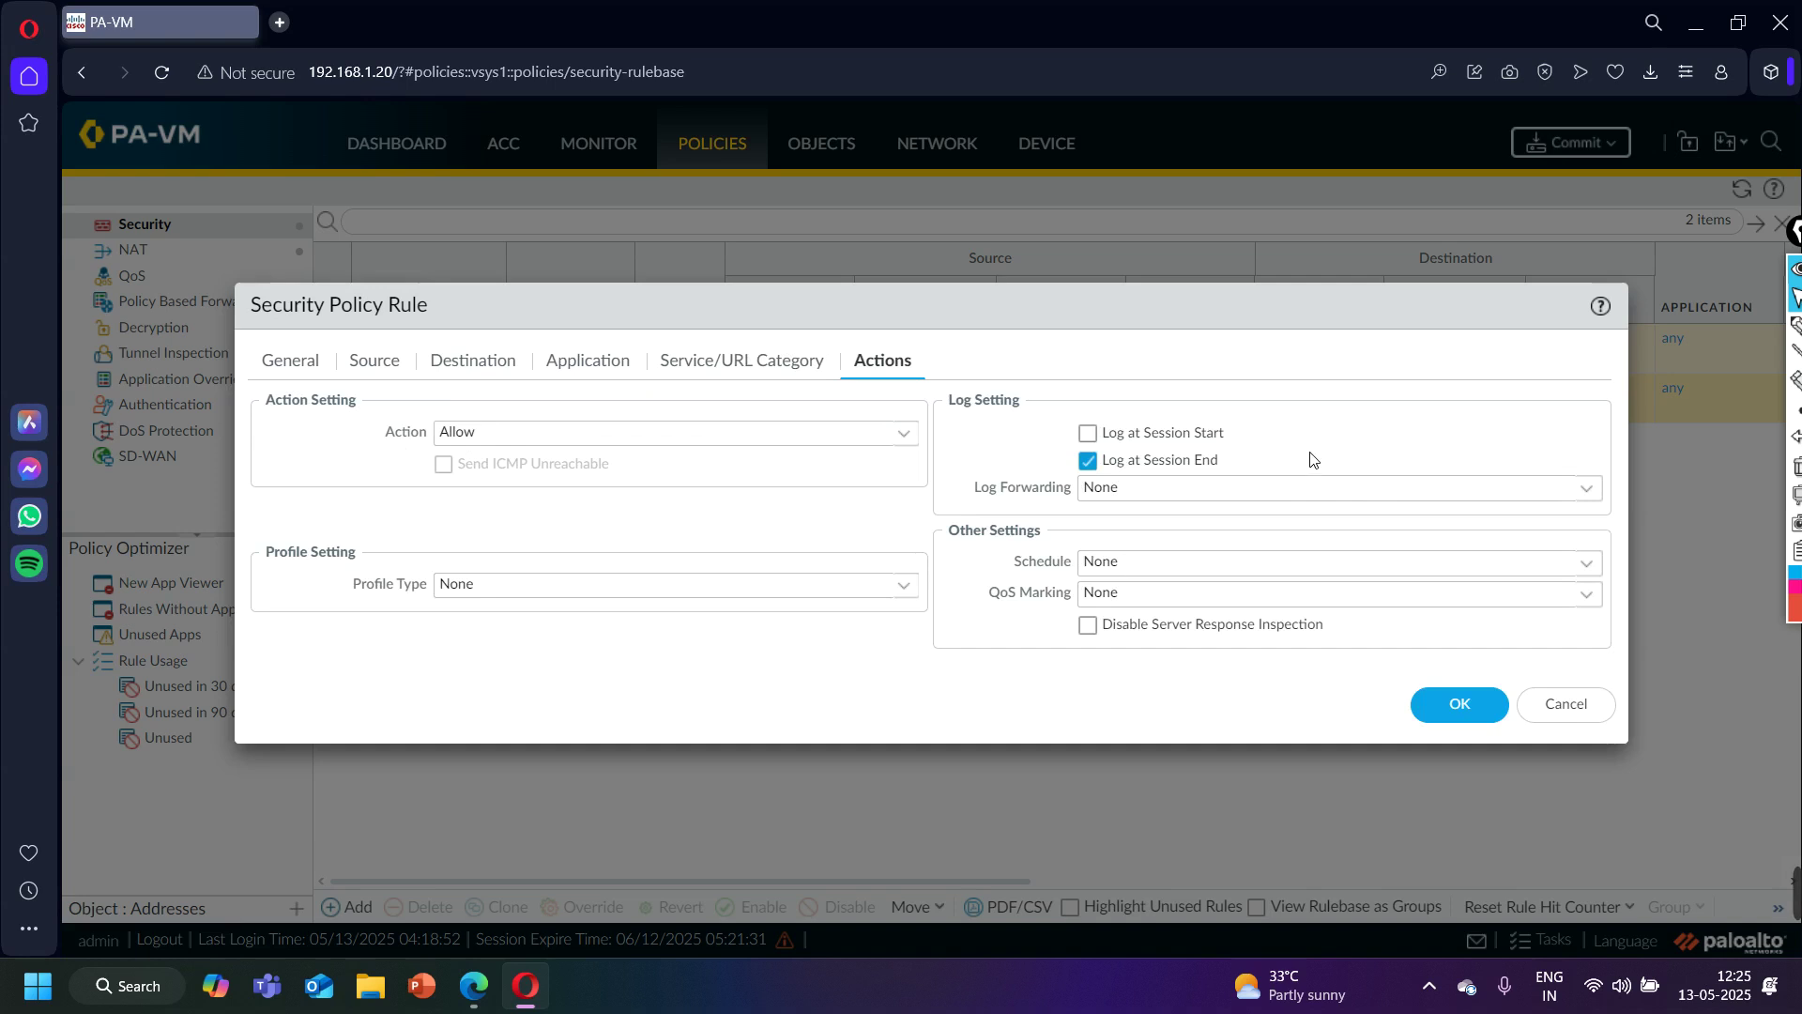
{"action": "left_click", "coordinate": [1108, 443]}
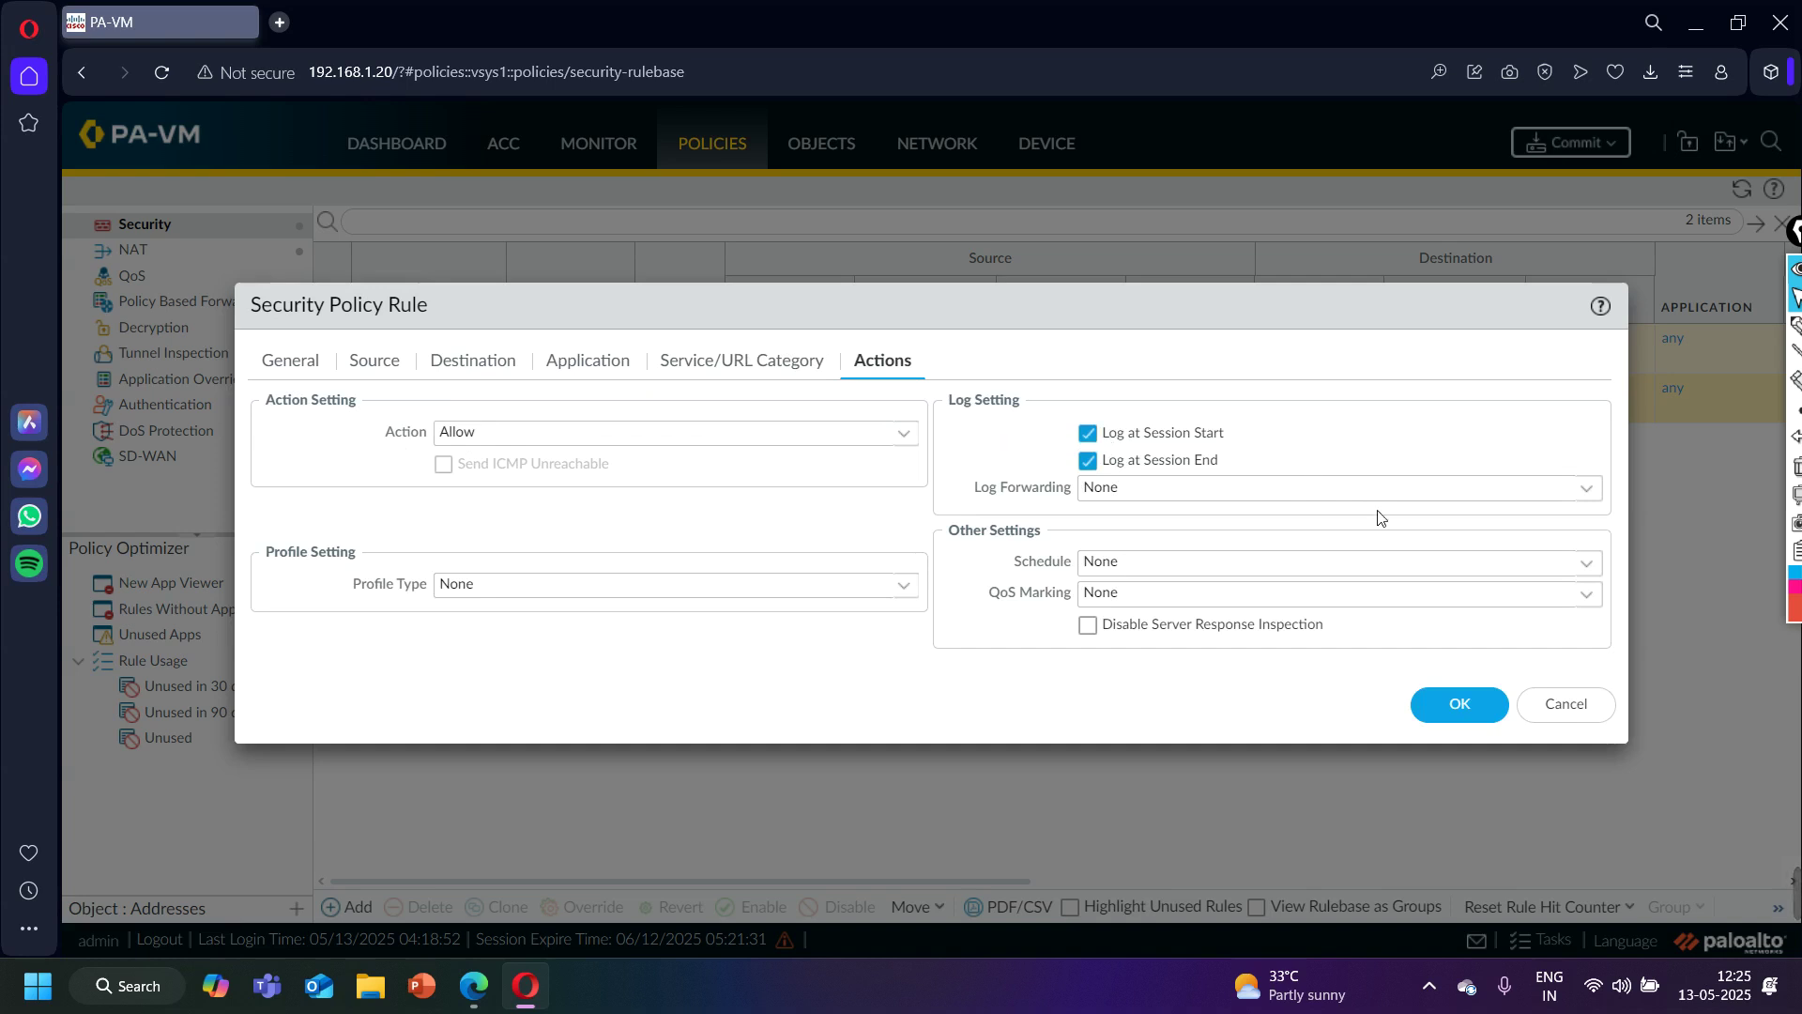
{"action": "left_click", "coordinate": [1461, 705]}
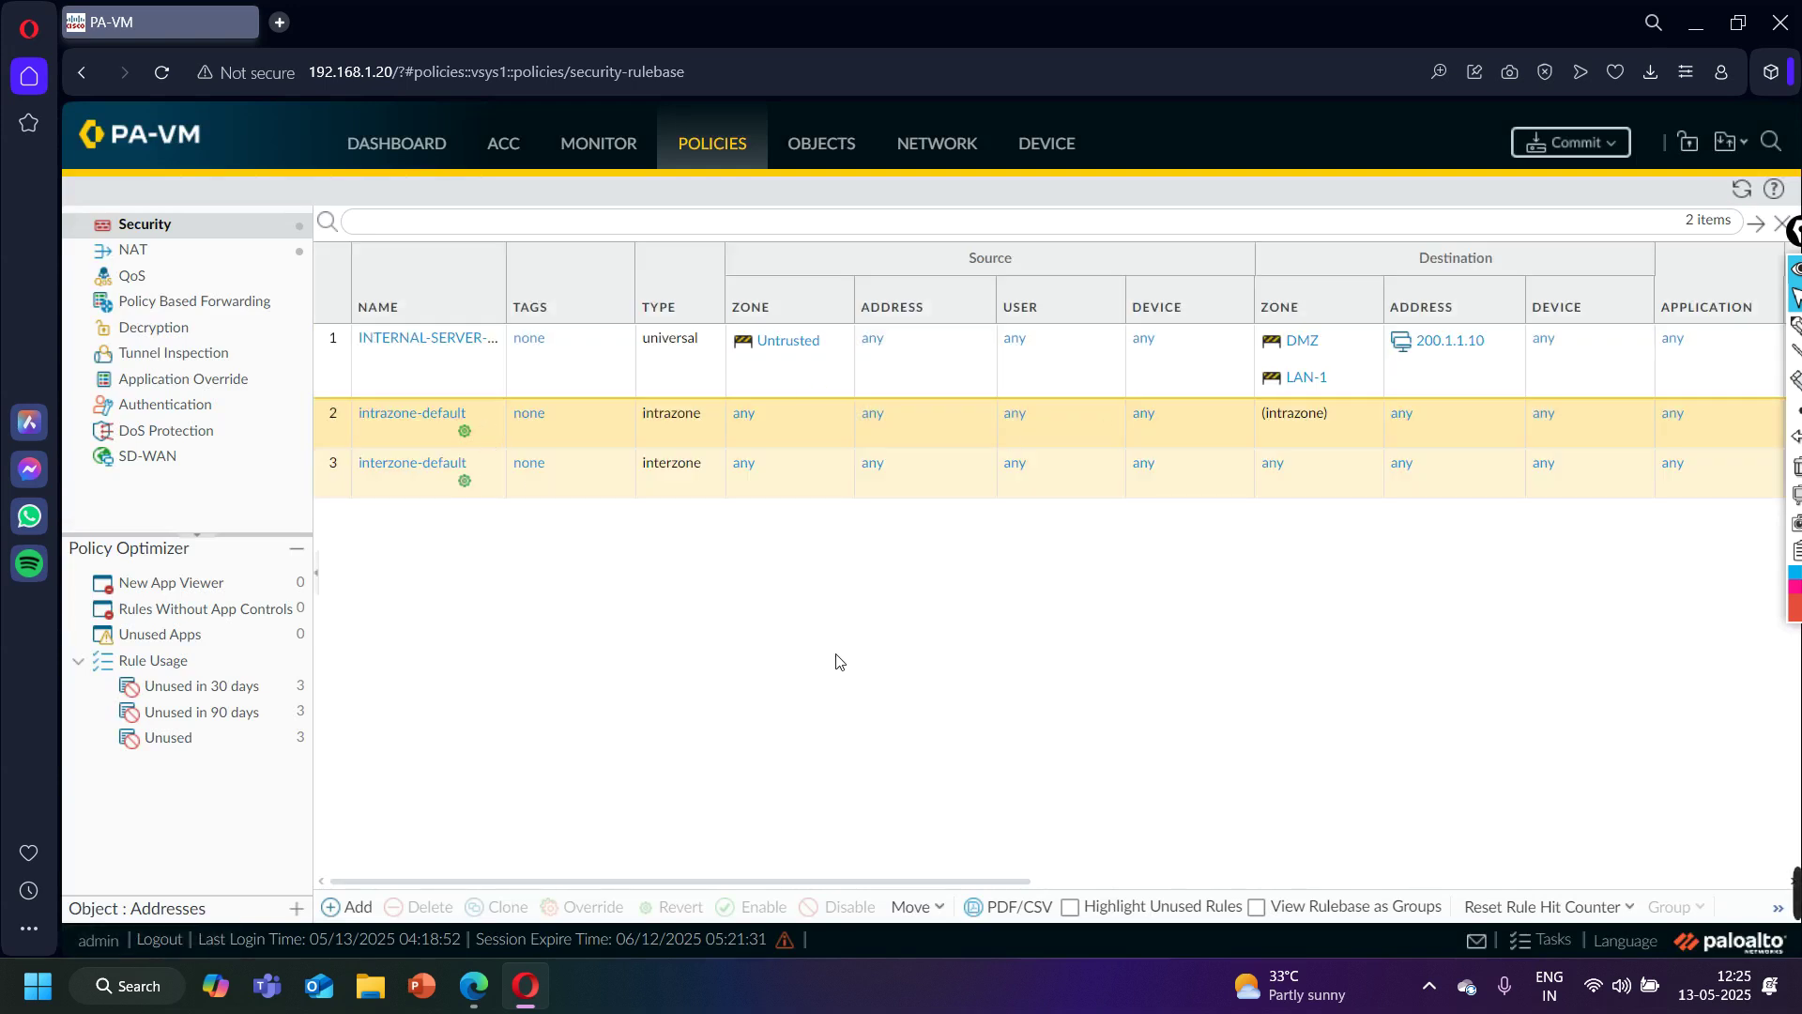
Step: Commit all policy and object changes to the PA-VM firewall
{"action": "left_click", "coordinate": [1566, 148]}
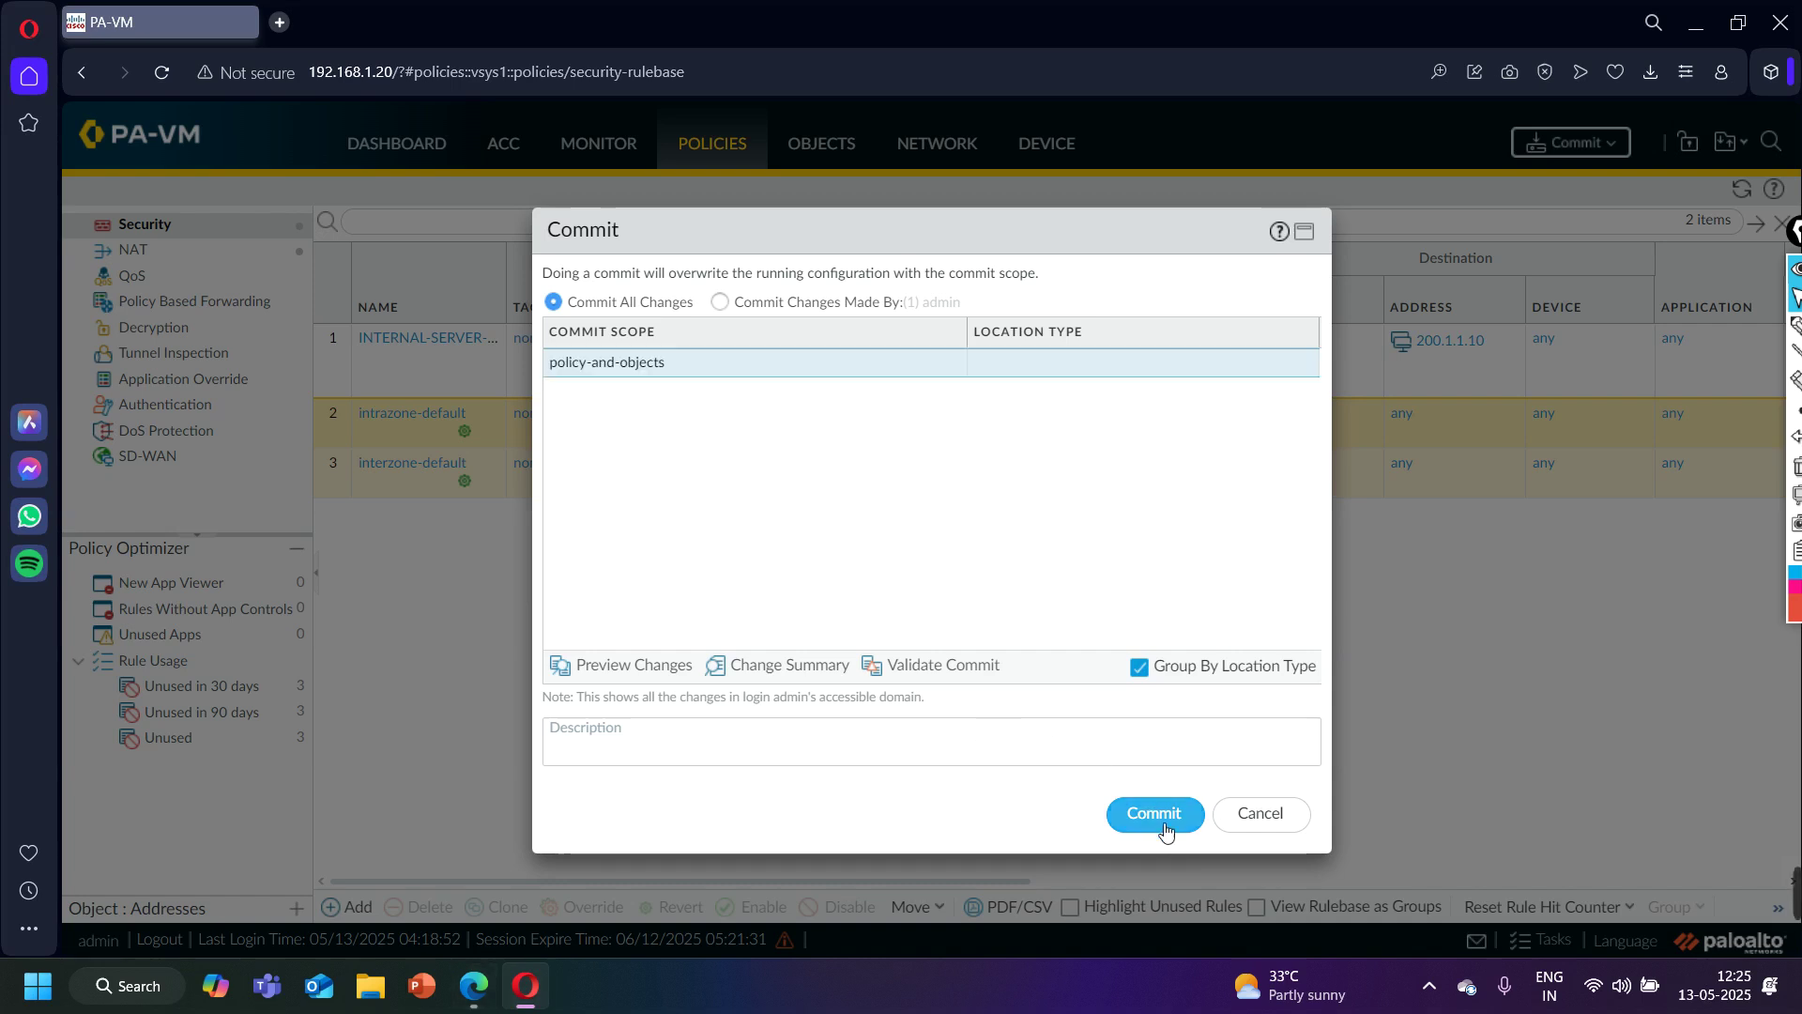
{"action": "left_click", "coordinate": [1169, 836]}
{"action": "mouse_move", "coordinate": [468, 1004]}
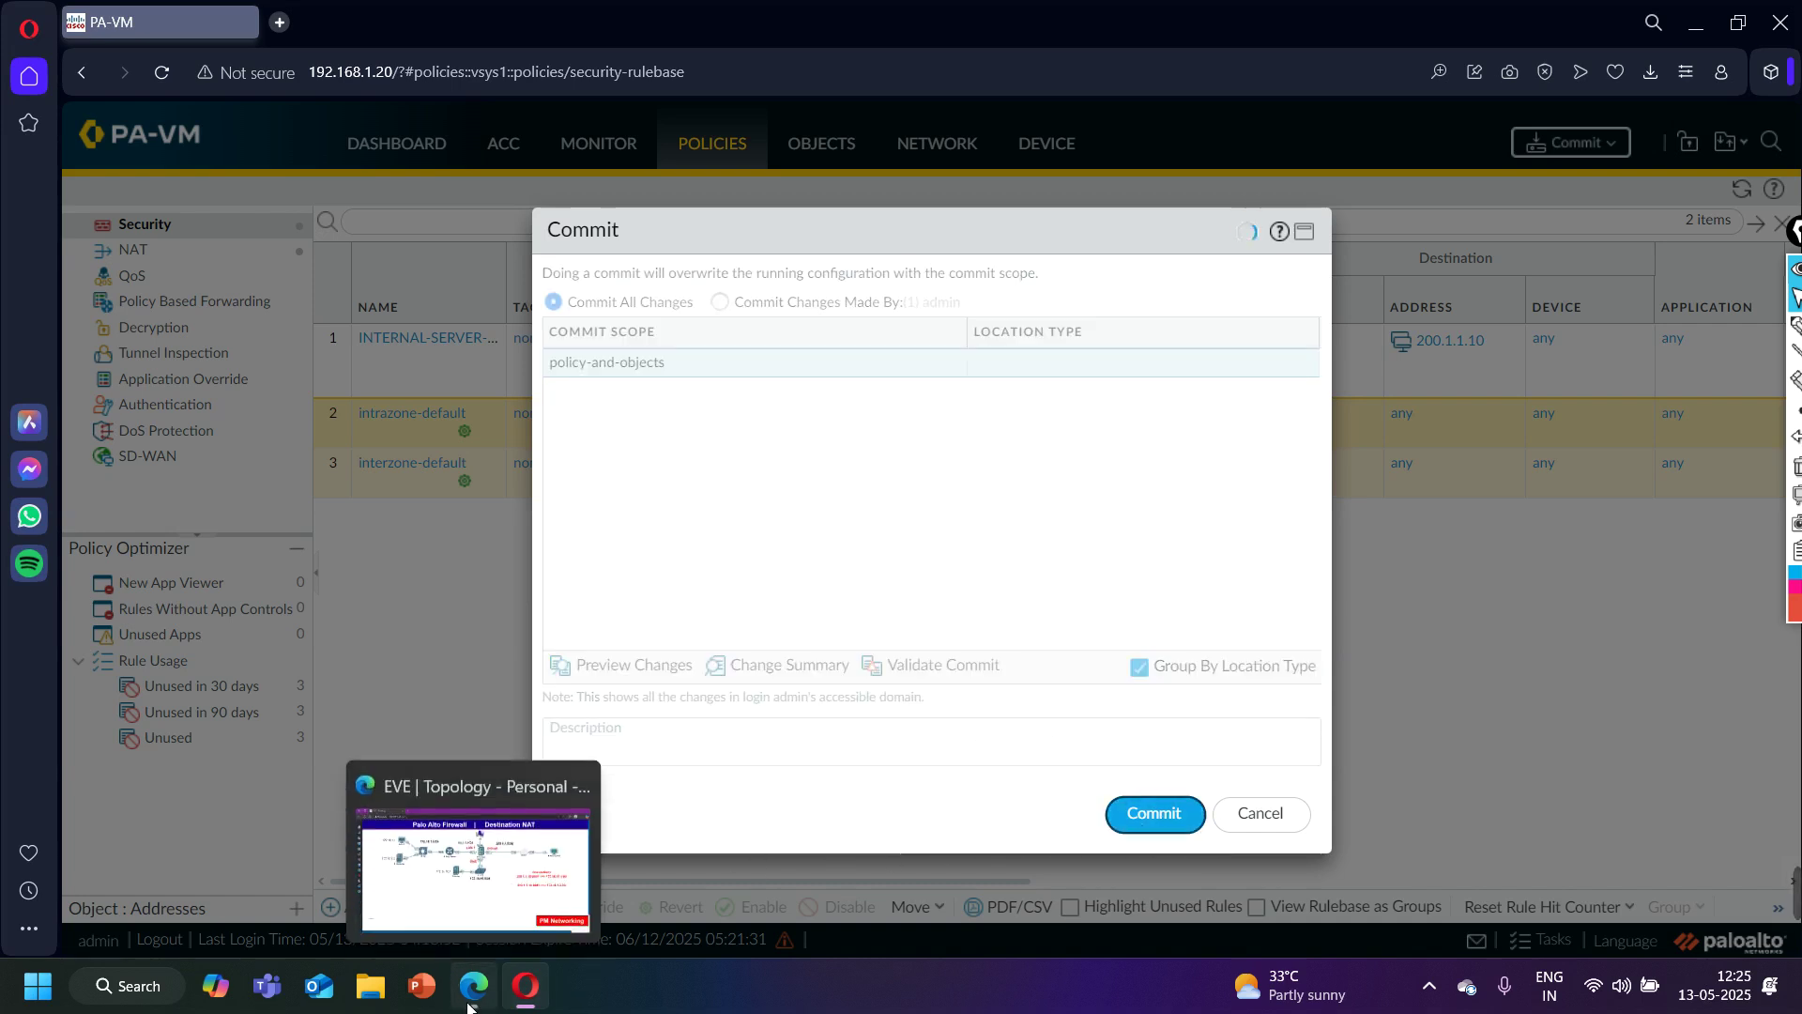
{"action": "left_click", "coordinate": [474, 873]}
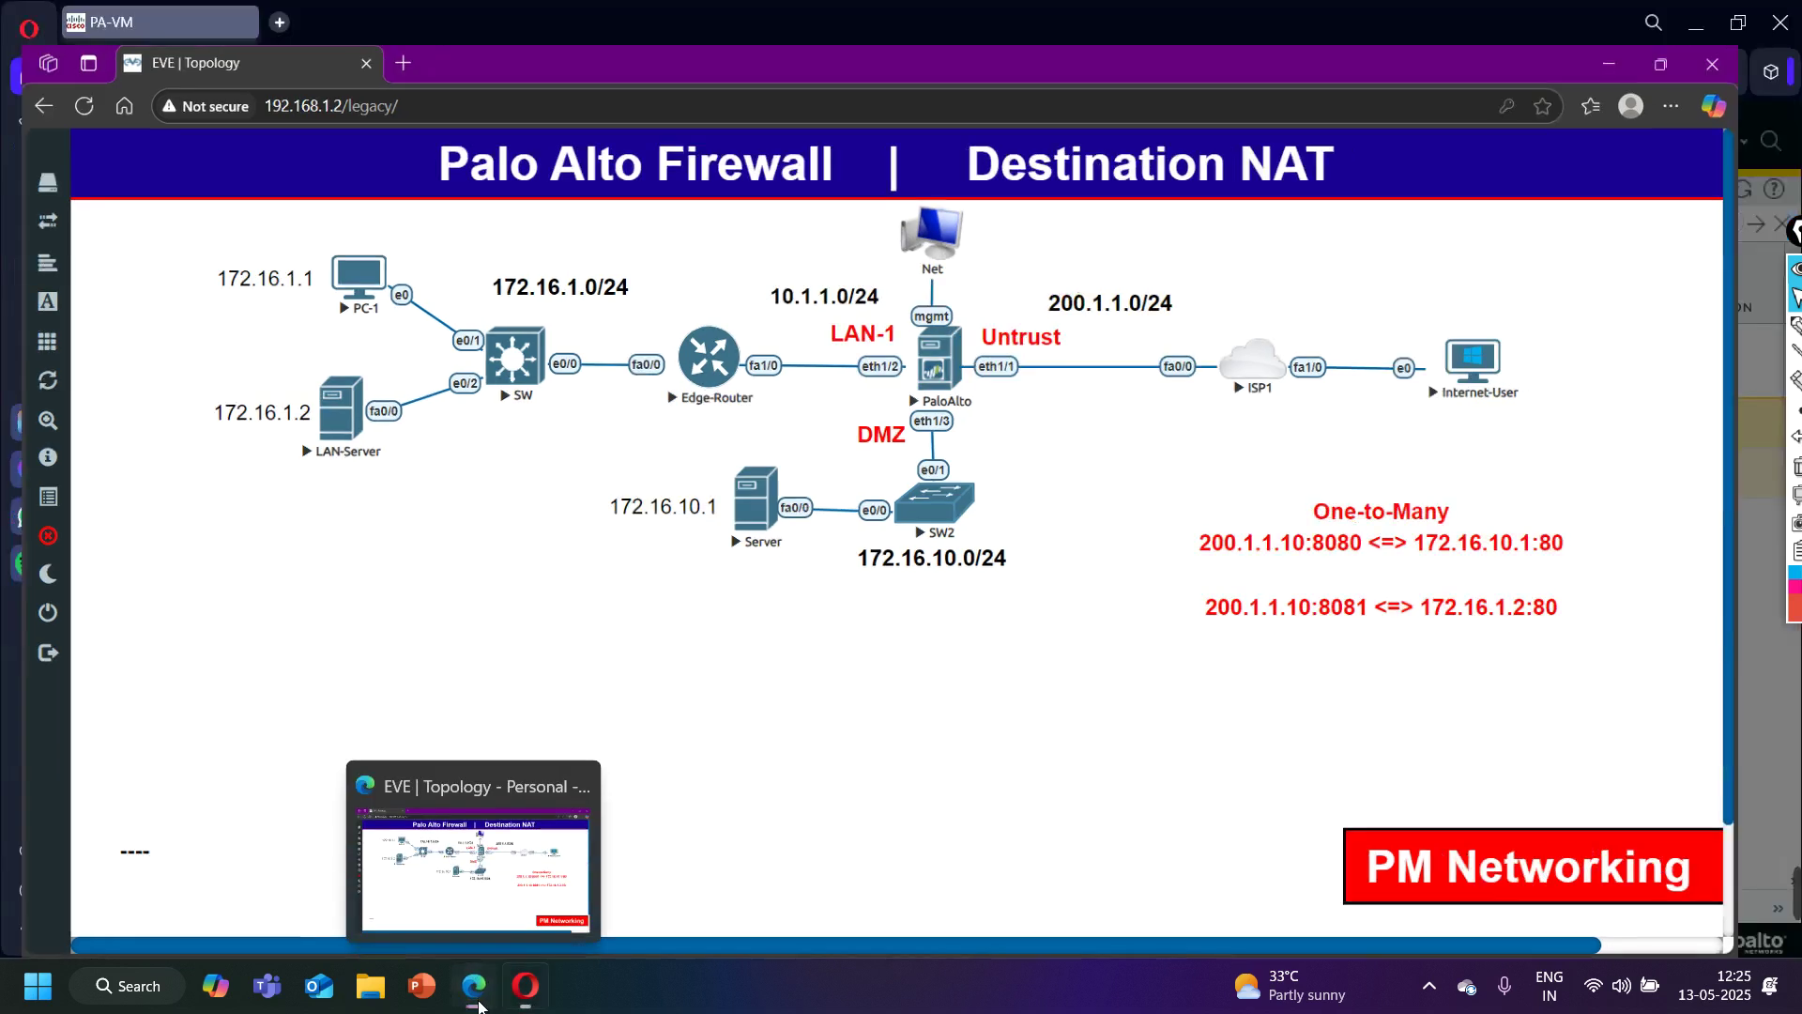
{"action": "left_click", "coordinate": [598, 860]}
Step: Bring up the EVE Destination NAT topology diagram while the commit runs
{"action": "mouse_move", "coordinate": [1730, 912]}
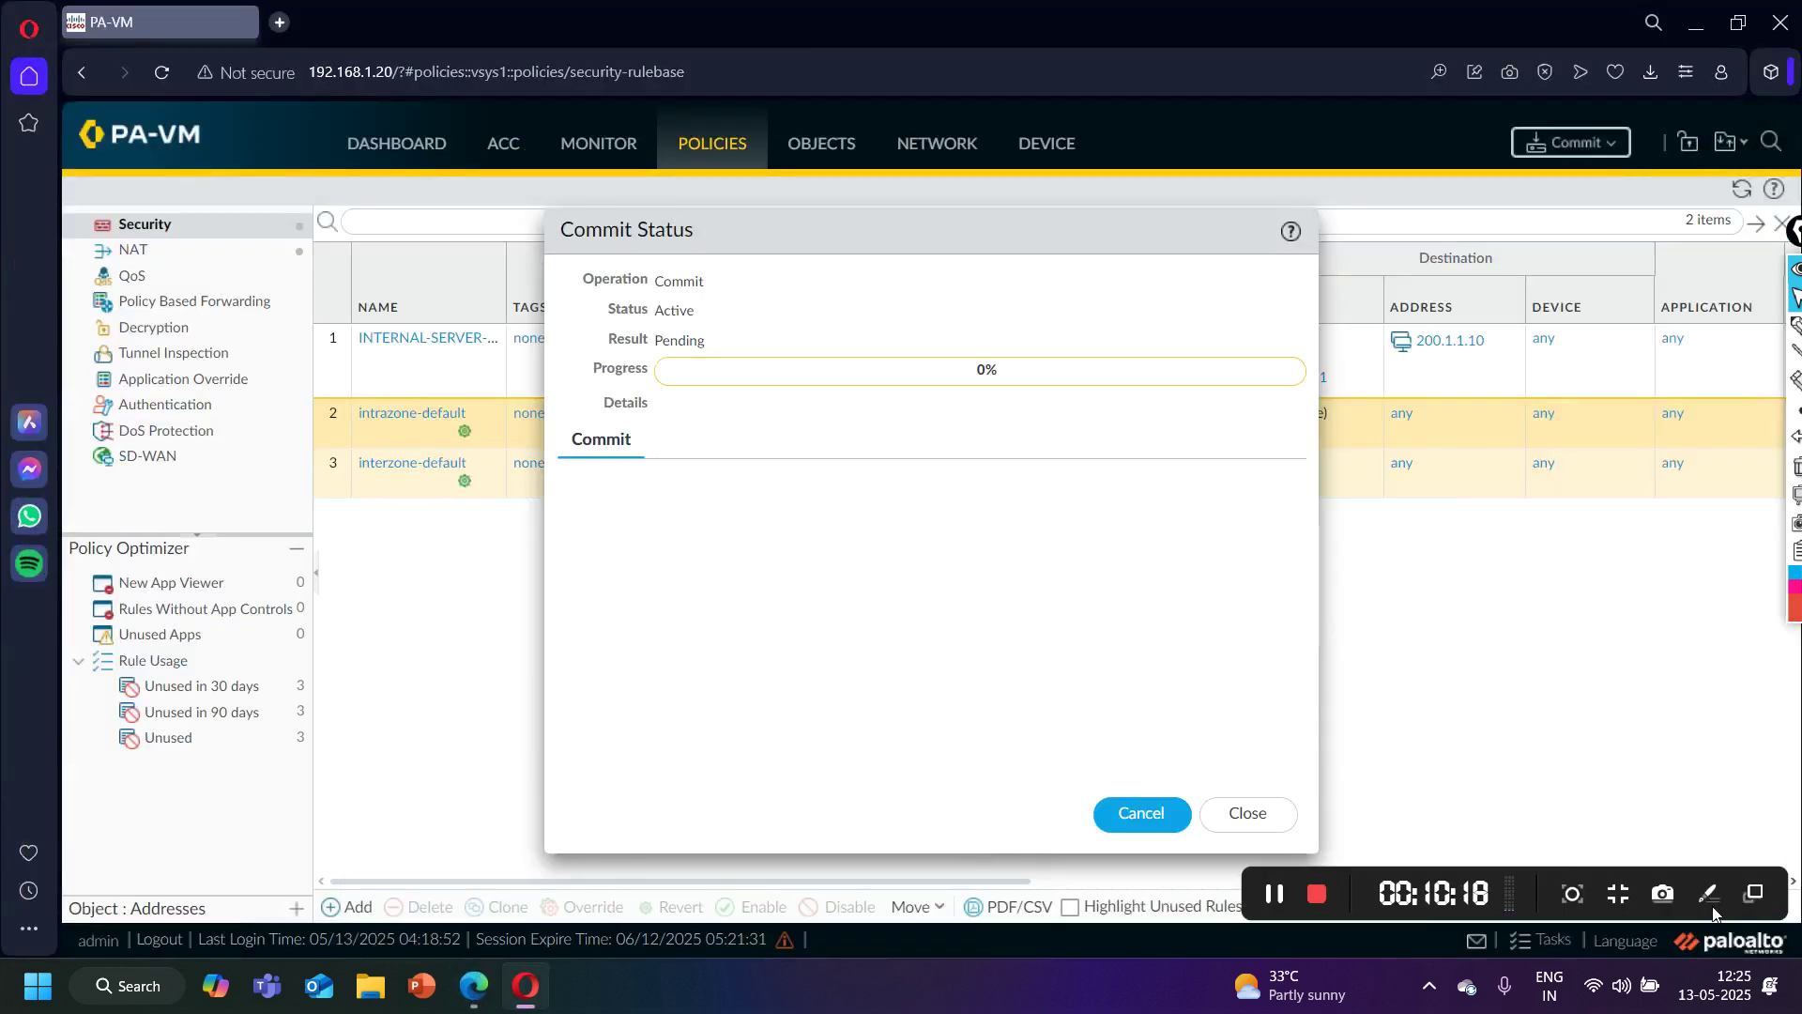
{"action": "left_click", "coordinate": [1275, 899]}
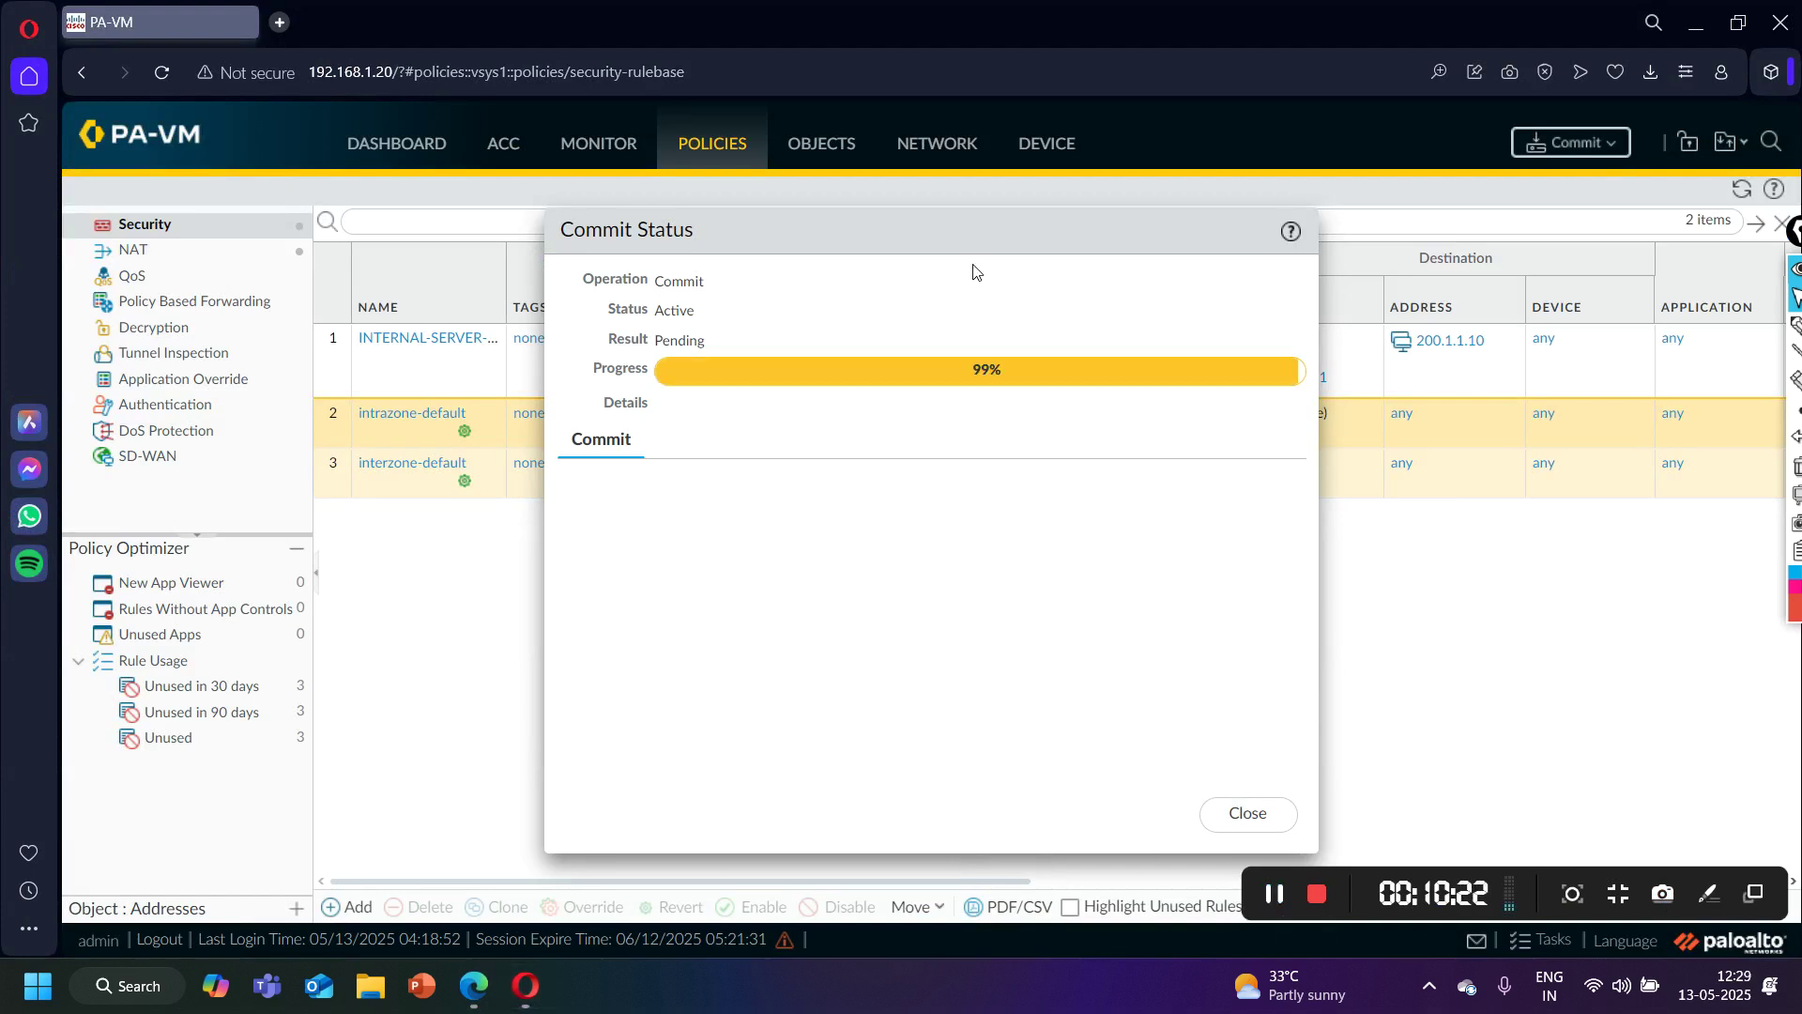
{"action": "left_click", "coordinate": [474, 985]}
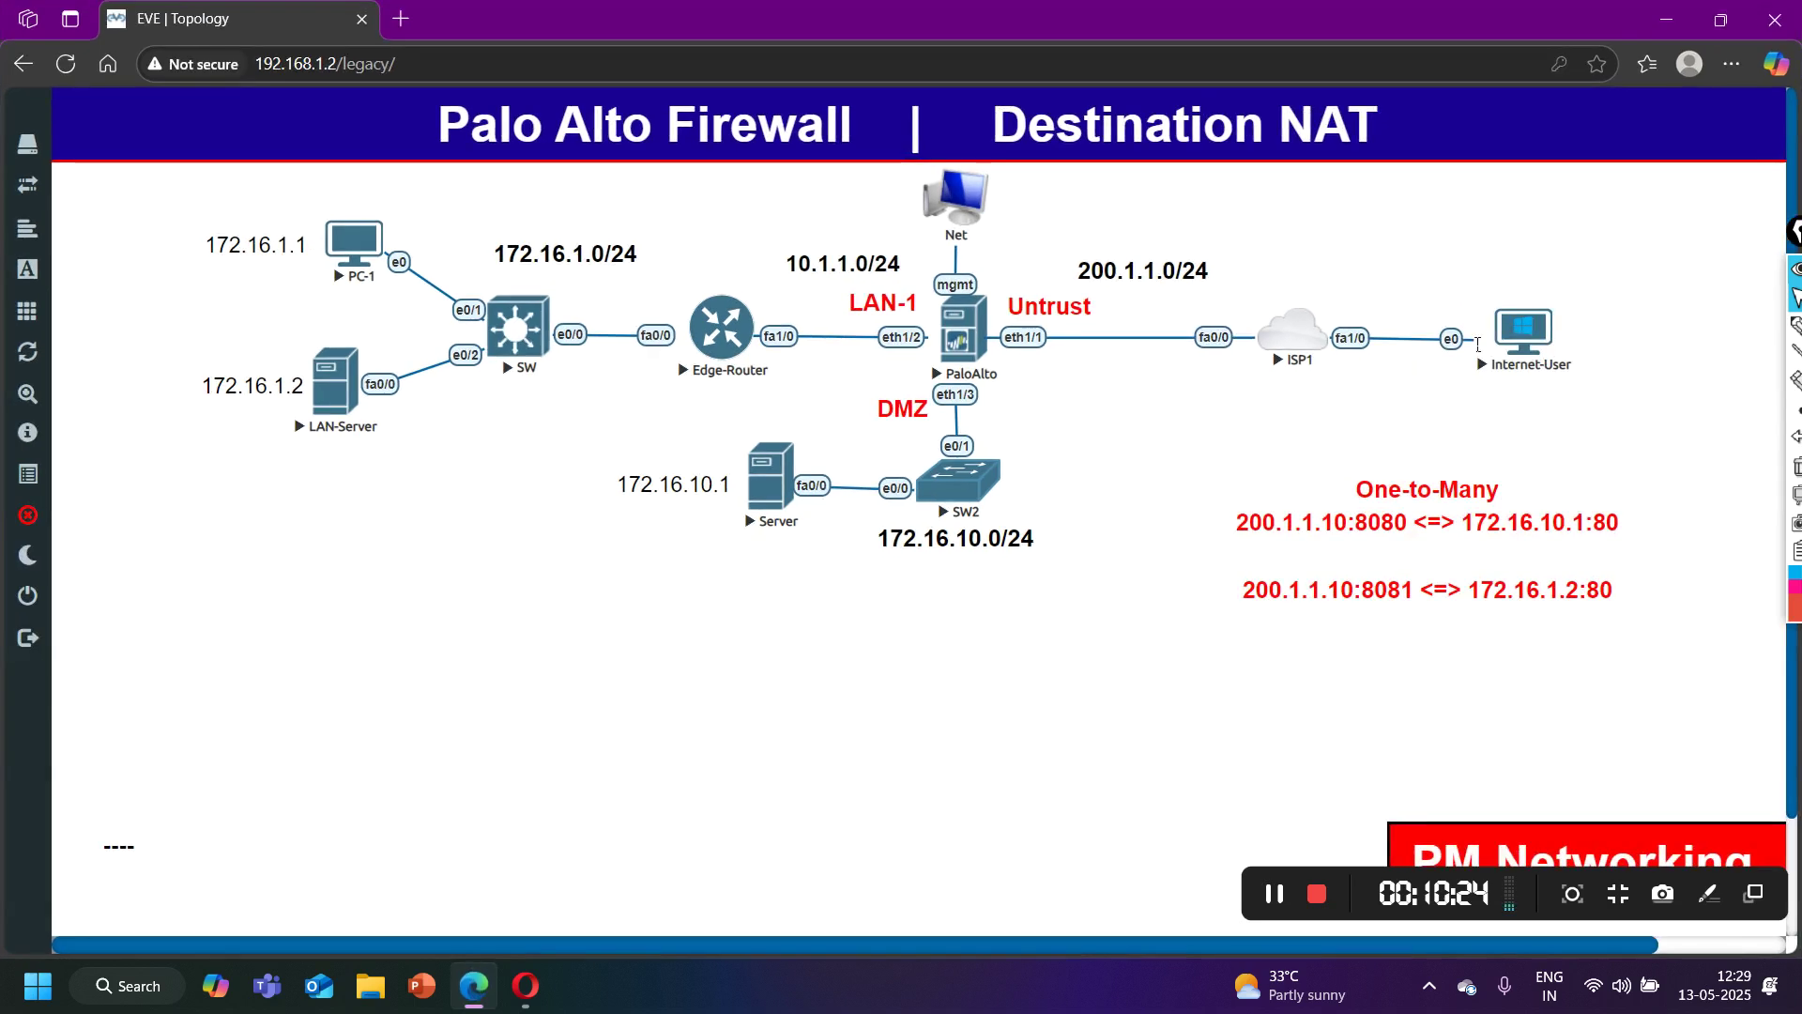
Step: Connect to the Internet-User node's VNC console from the topology
{"action": "left_click", "coordinate": [1535, 352]}
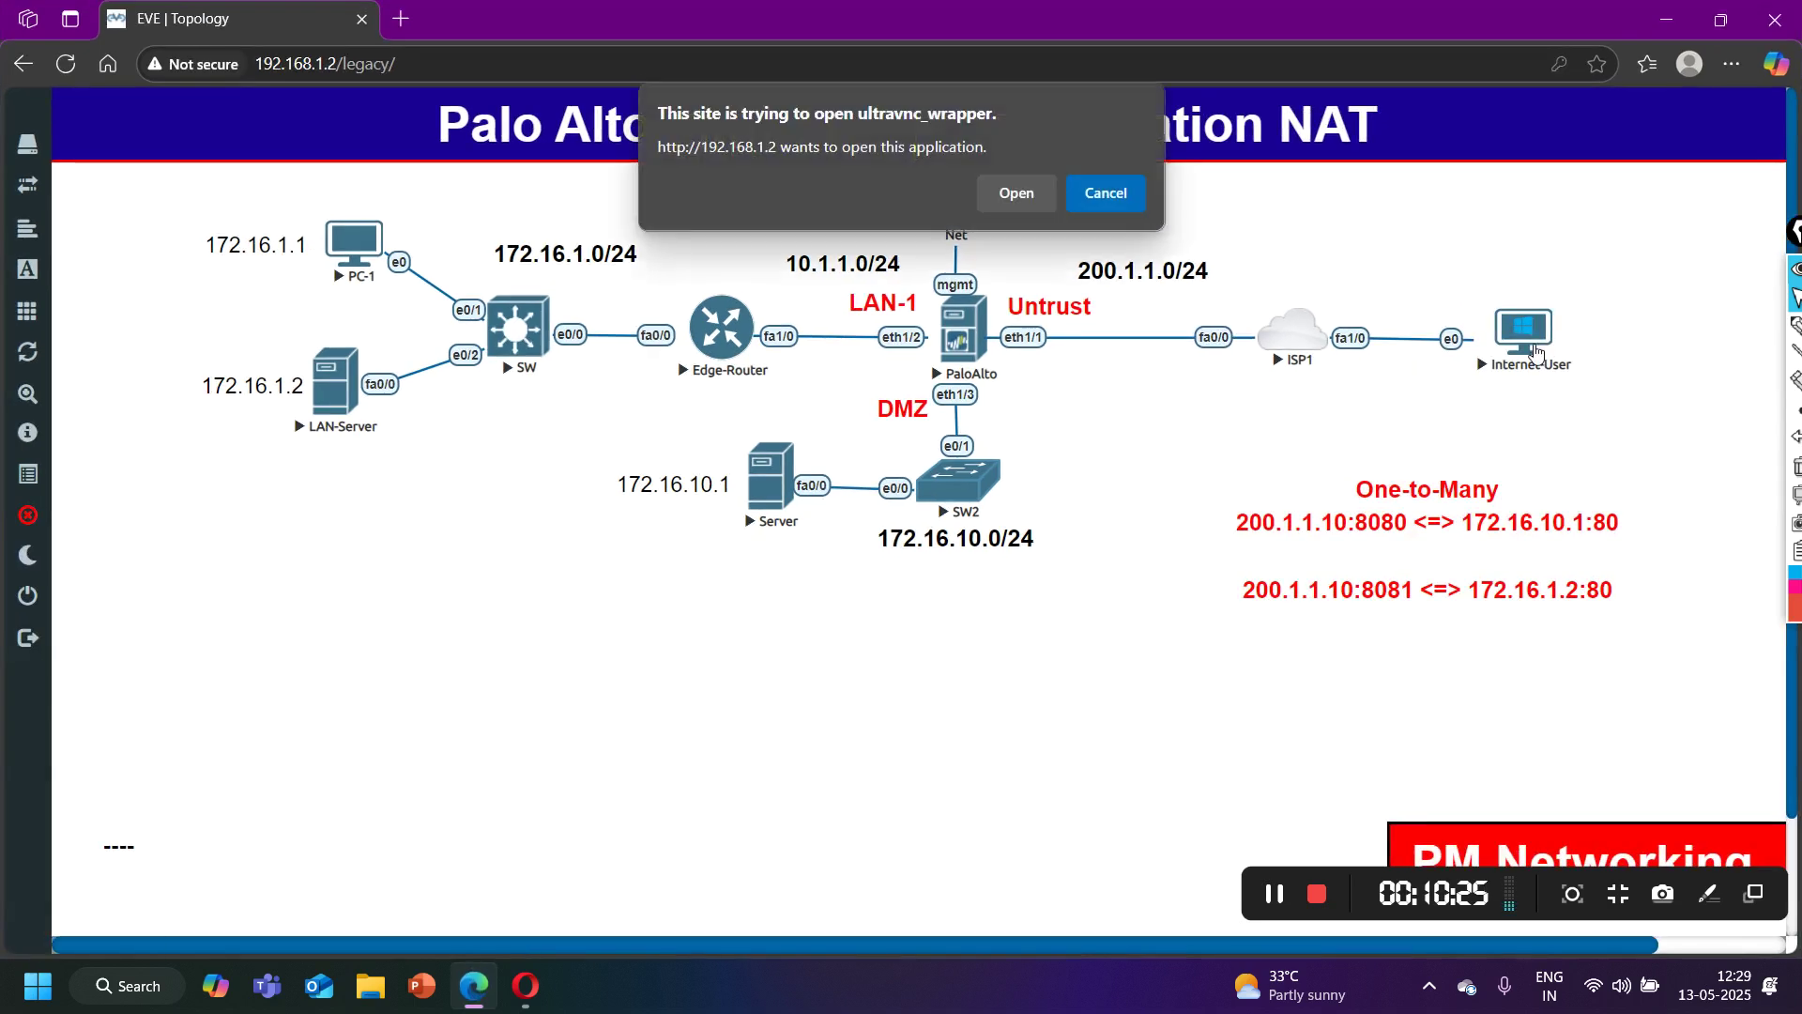
{"action": "left_click", "coordinate": [1021, 199]}
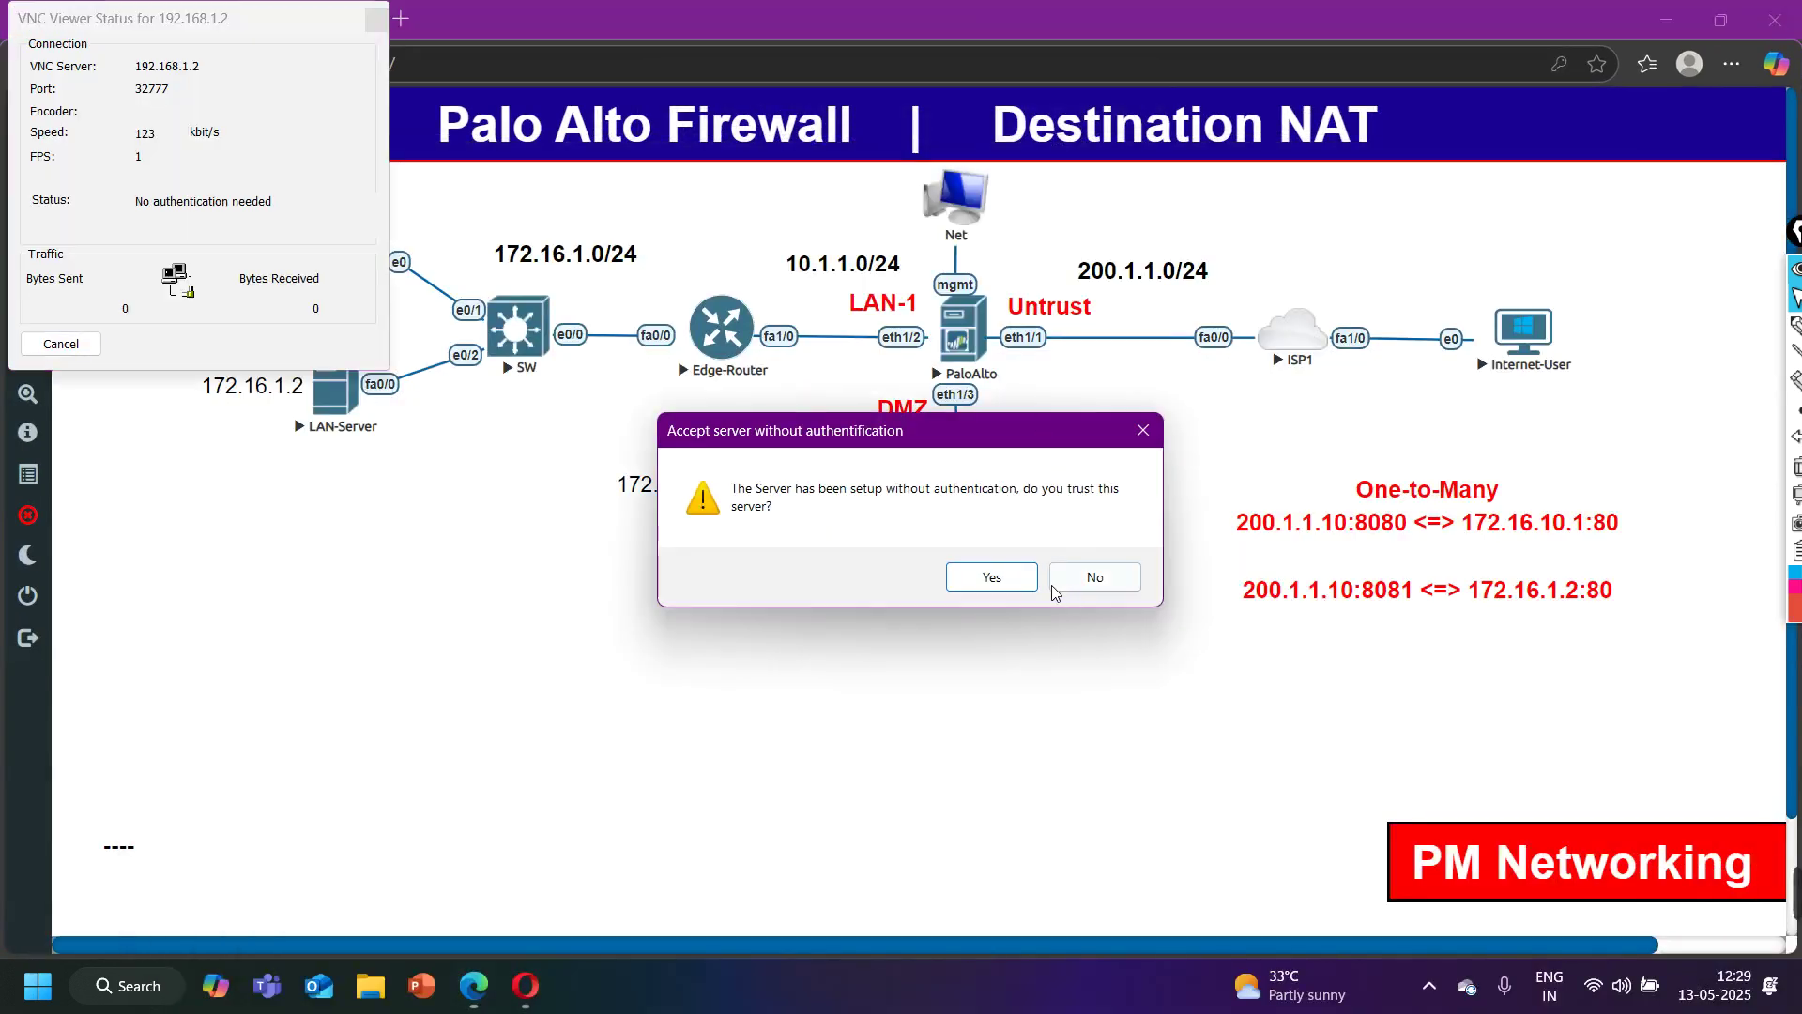
{"action": "left_click", "coordinate": [1016, 584]}
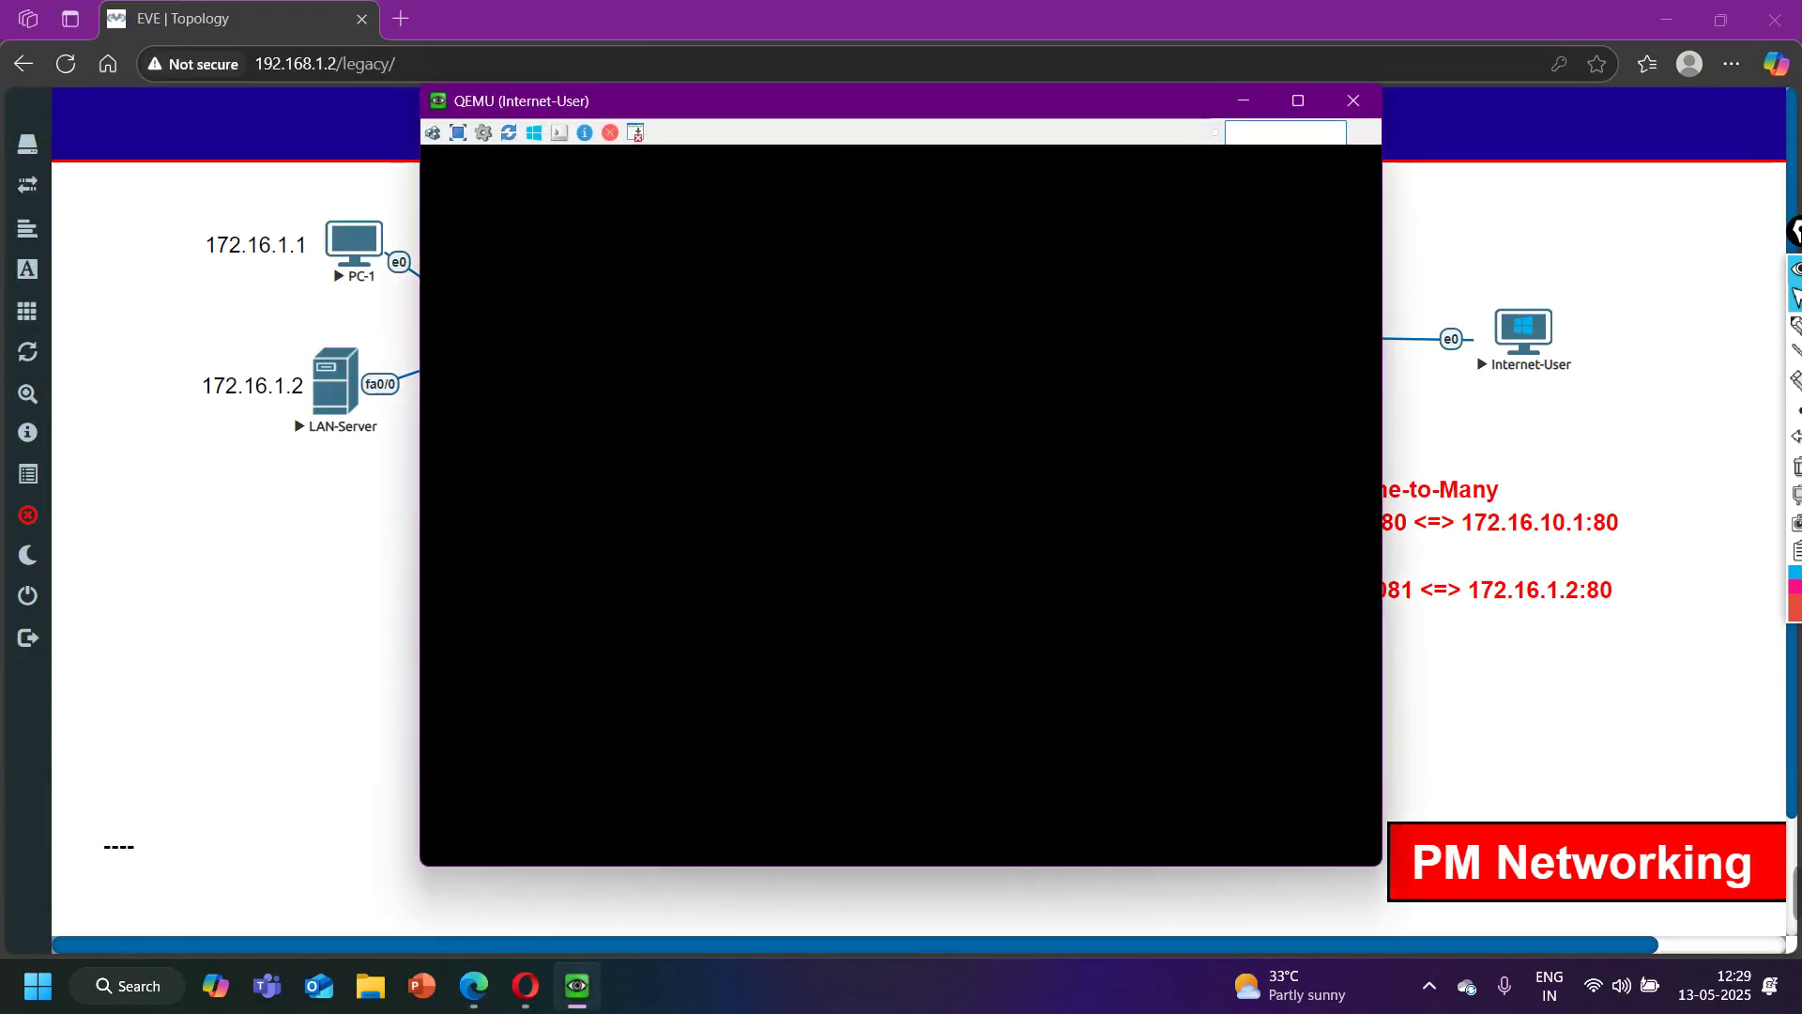
{"action": "left_click_drag", "start_coordinate": [858, 116], "coordinate": [614, 134]}
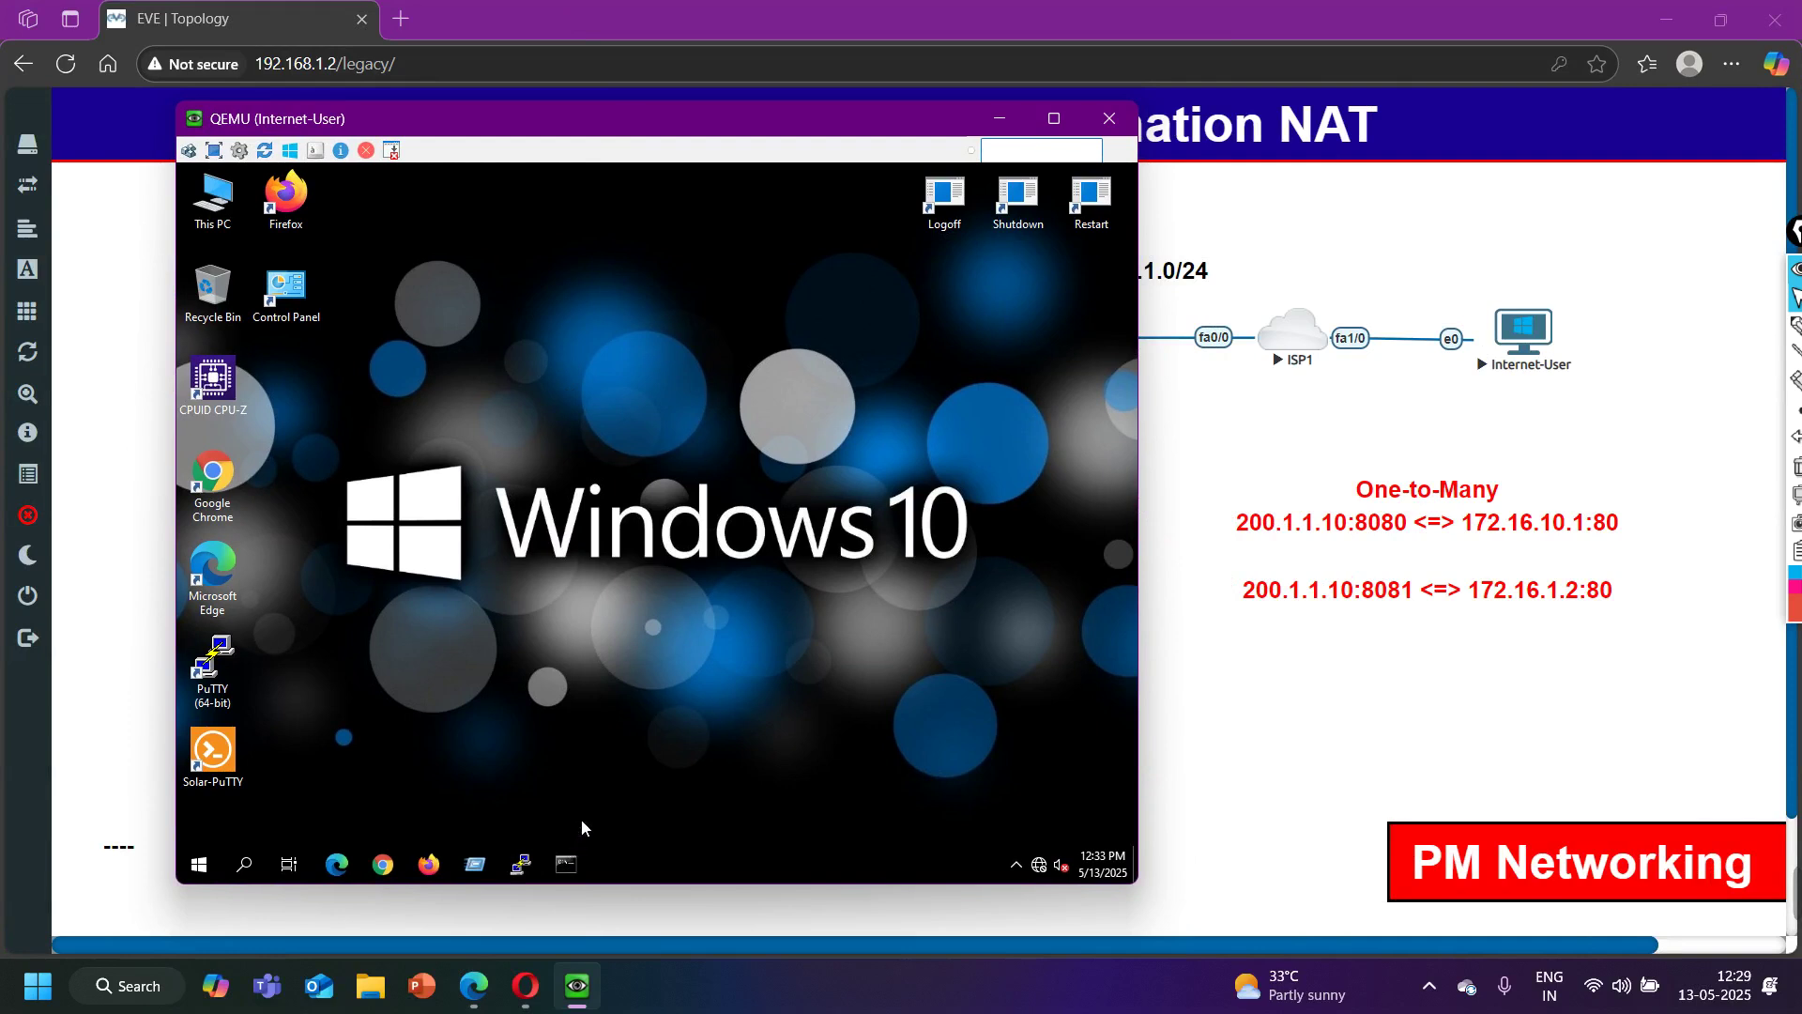
Step: Run ipconfig in Command Prompt to confirm IPv4 100.1.1.1 and gateway 100.1.1.100
{"action": "left_click", "coordinate": [568, 866]}
{"action": "left_click", "coordinate": [568, 866]}
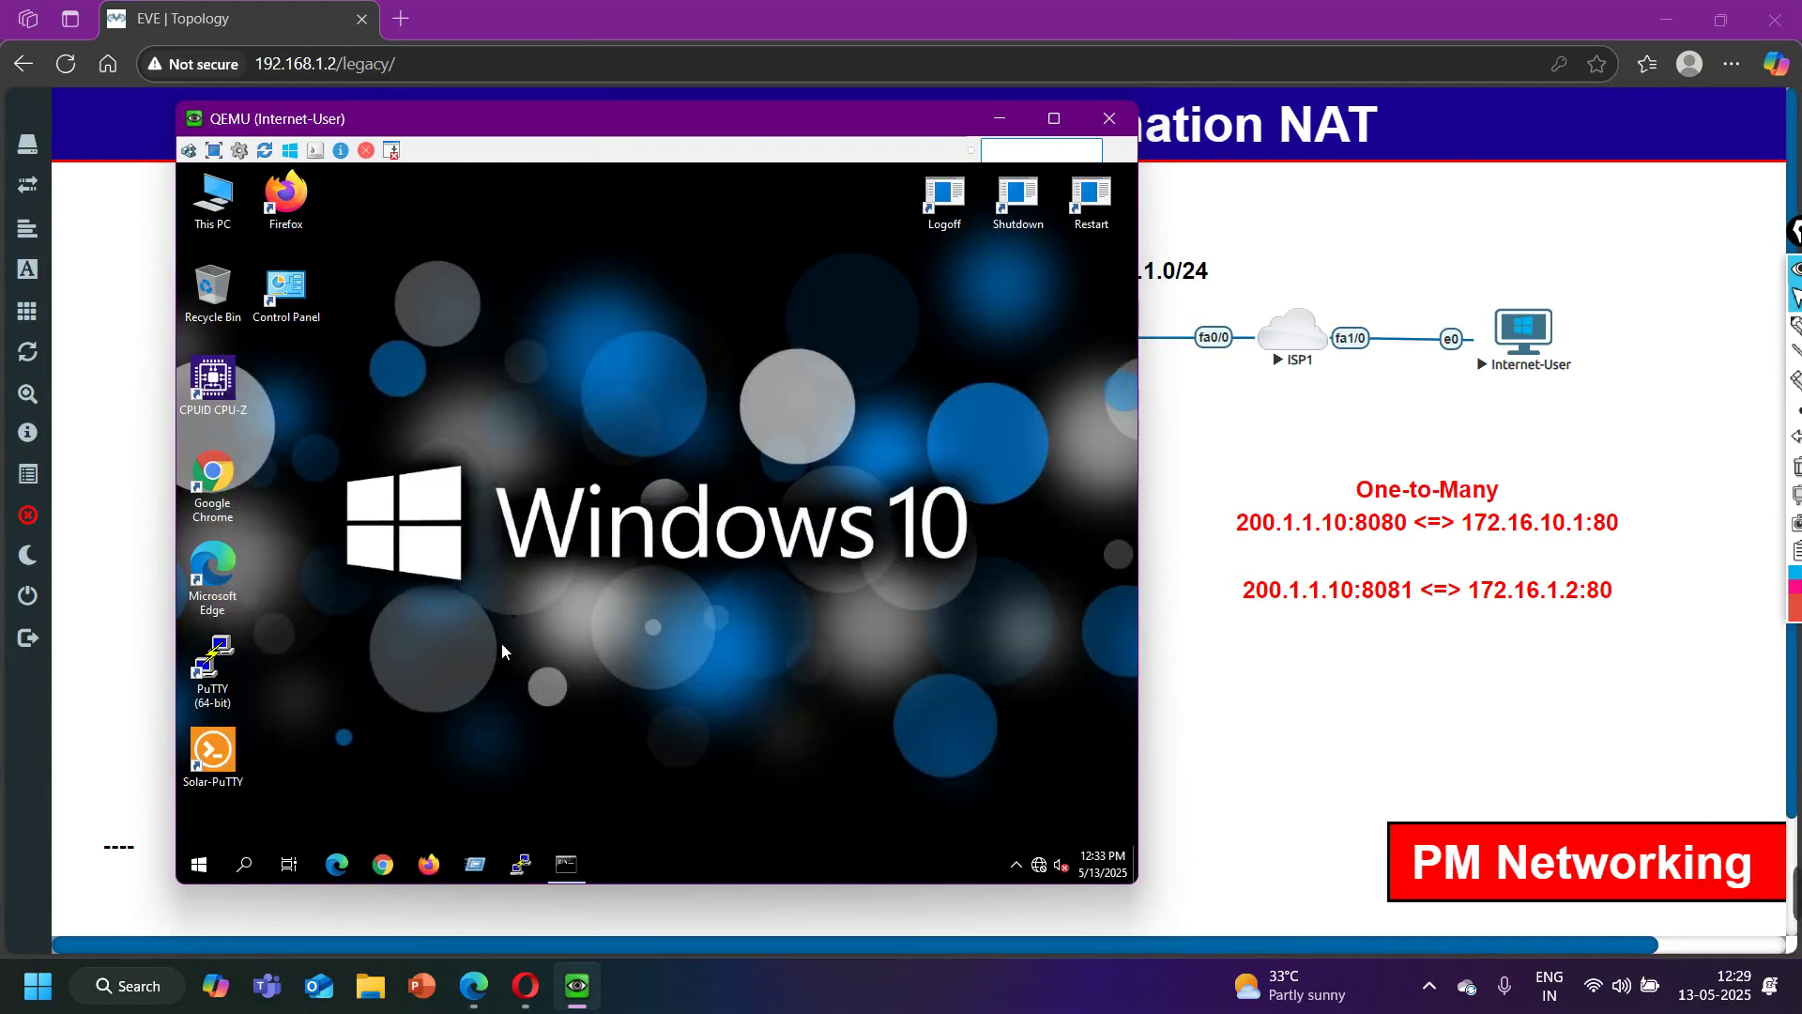
{"action": "left_click", "coordinate": [567, 863]}
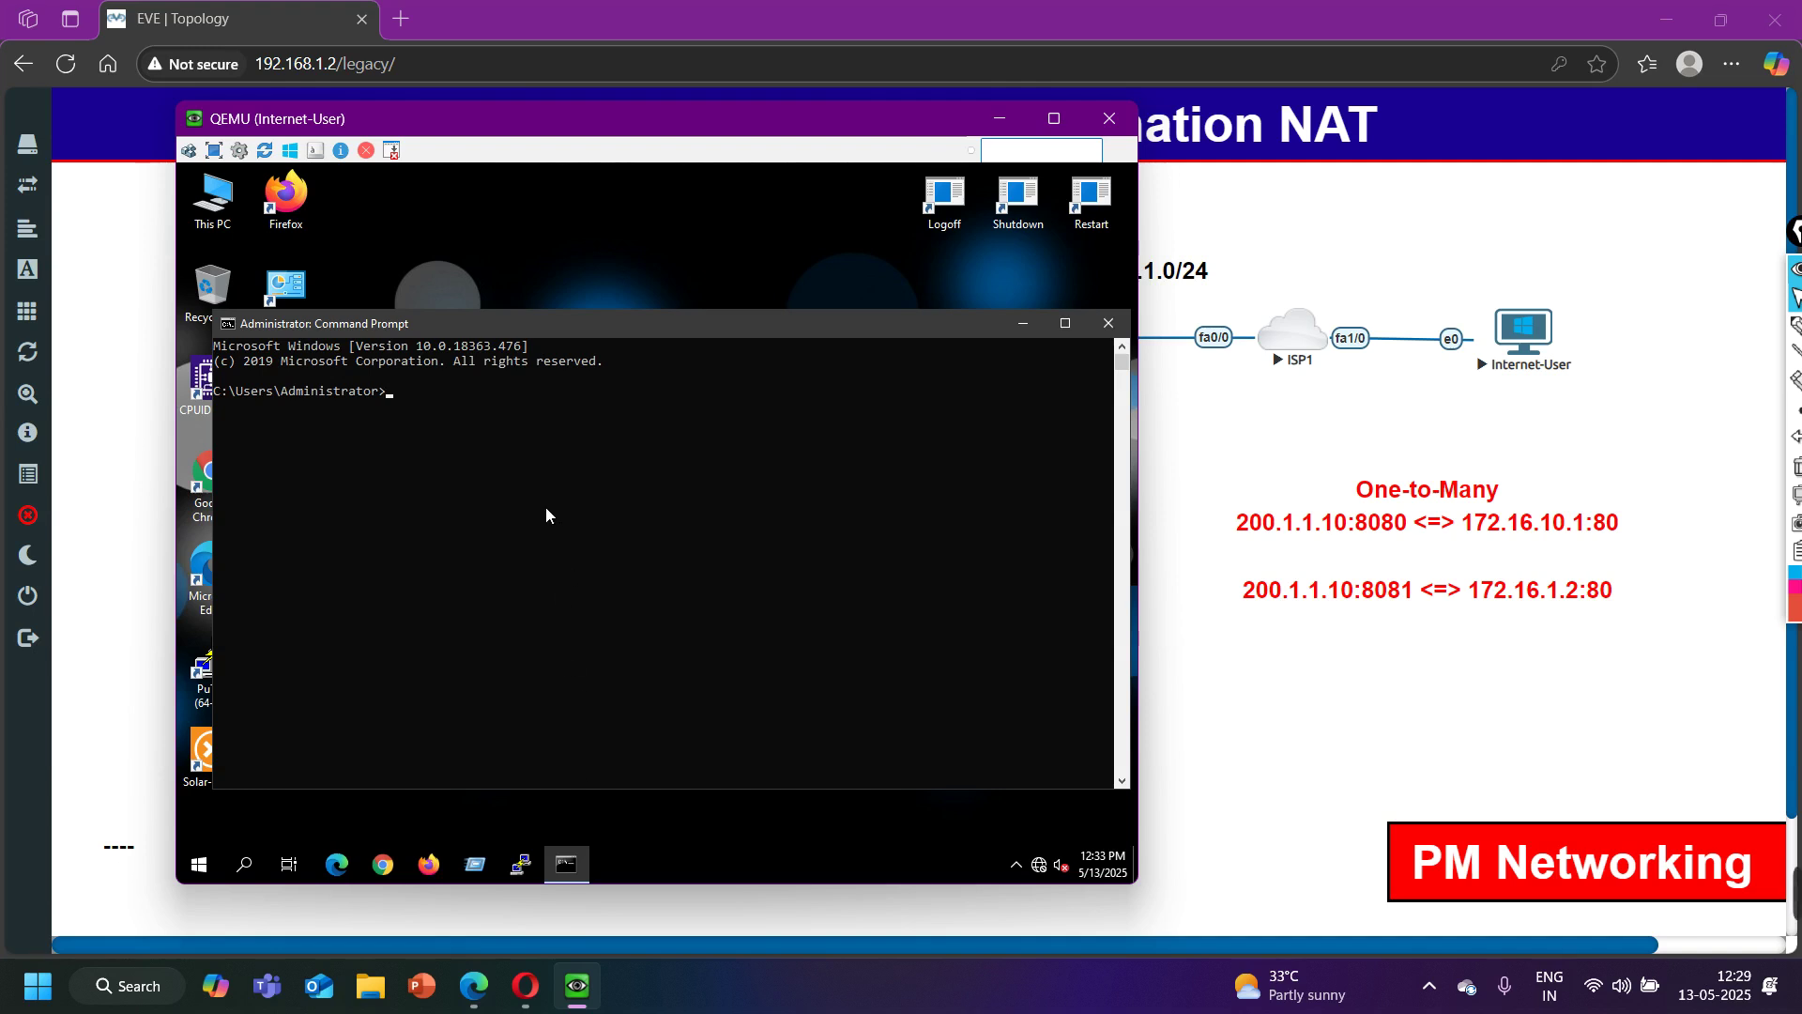
{"action": "type", "text": "ipconfig"}
{"action": "key", "text": "Return"}
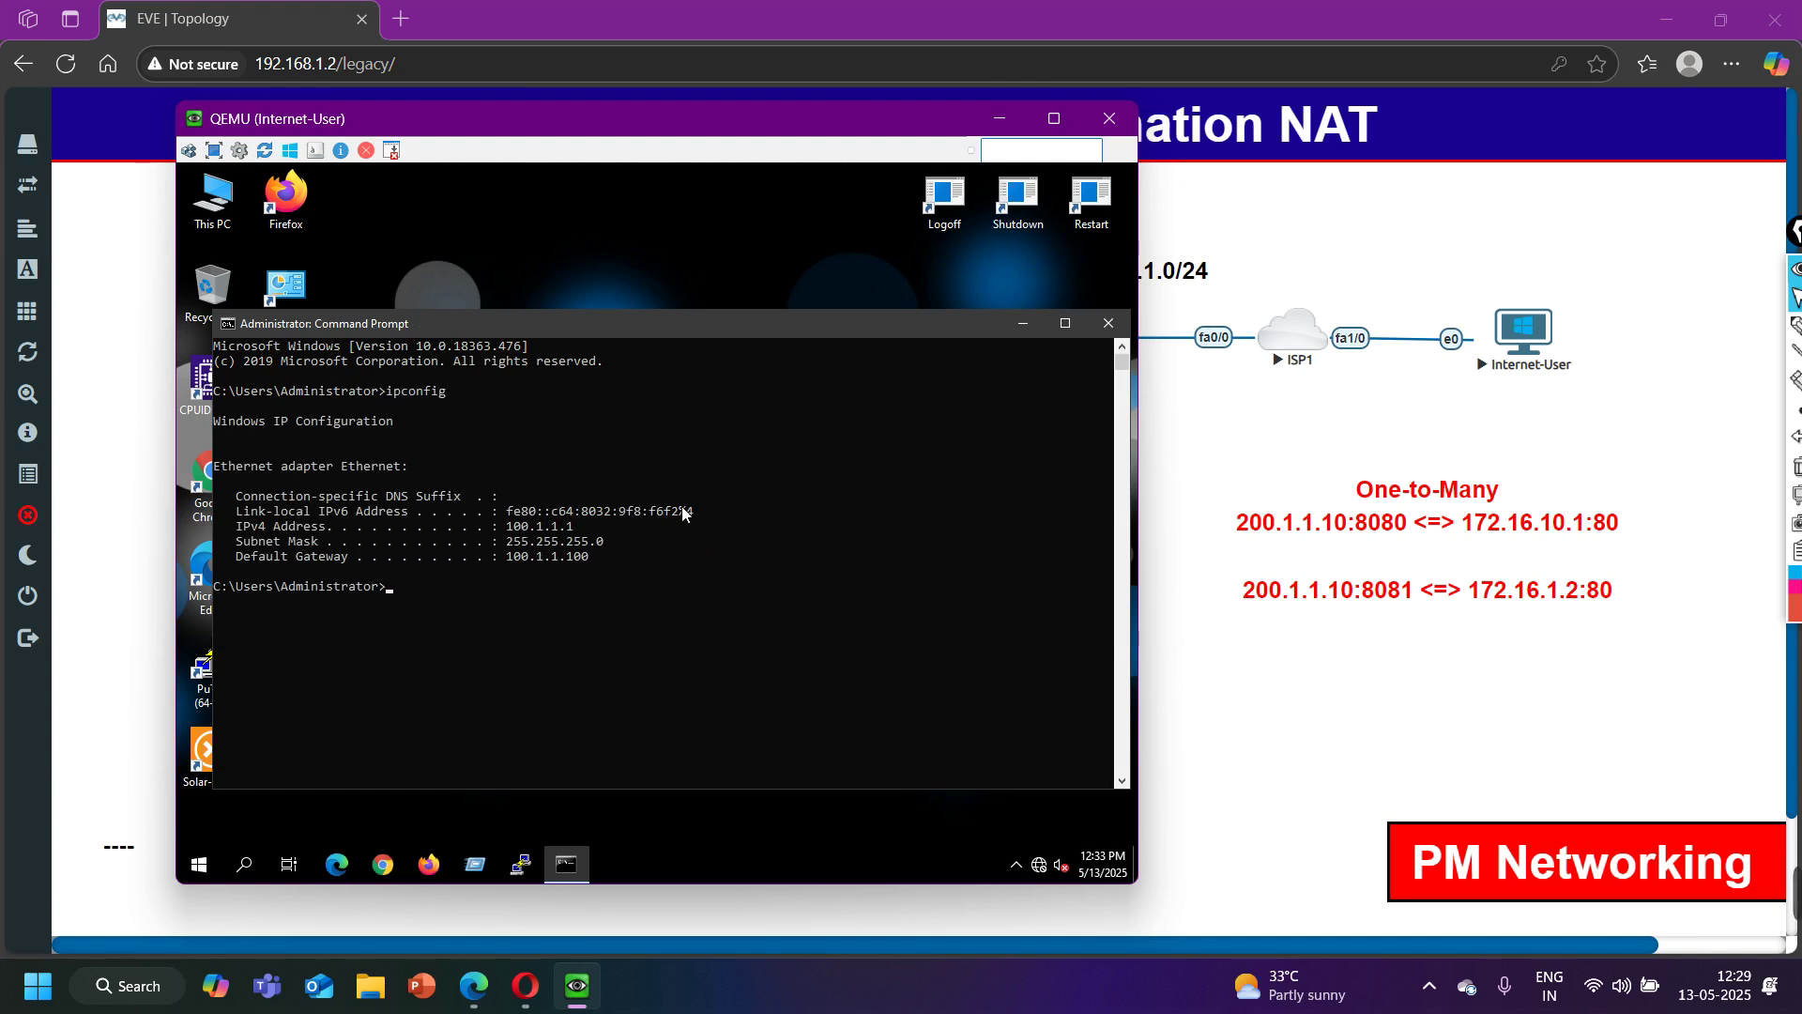
{"action": "left_click", "coordinate": [1122, 331]}
{"action": "left_click", "coordinate": [429, 869]}
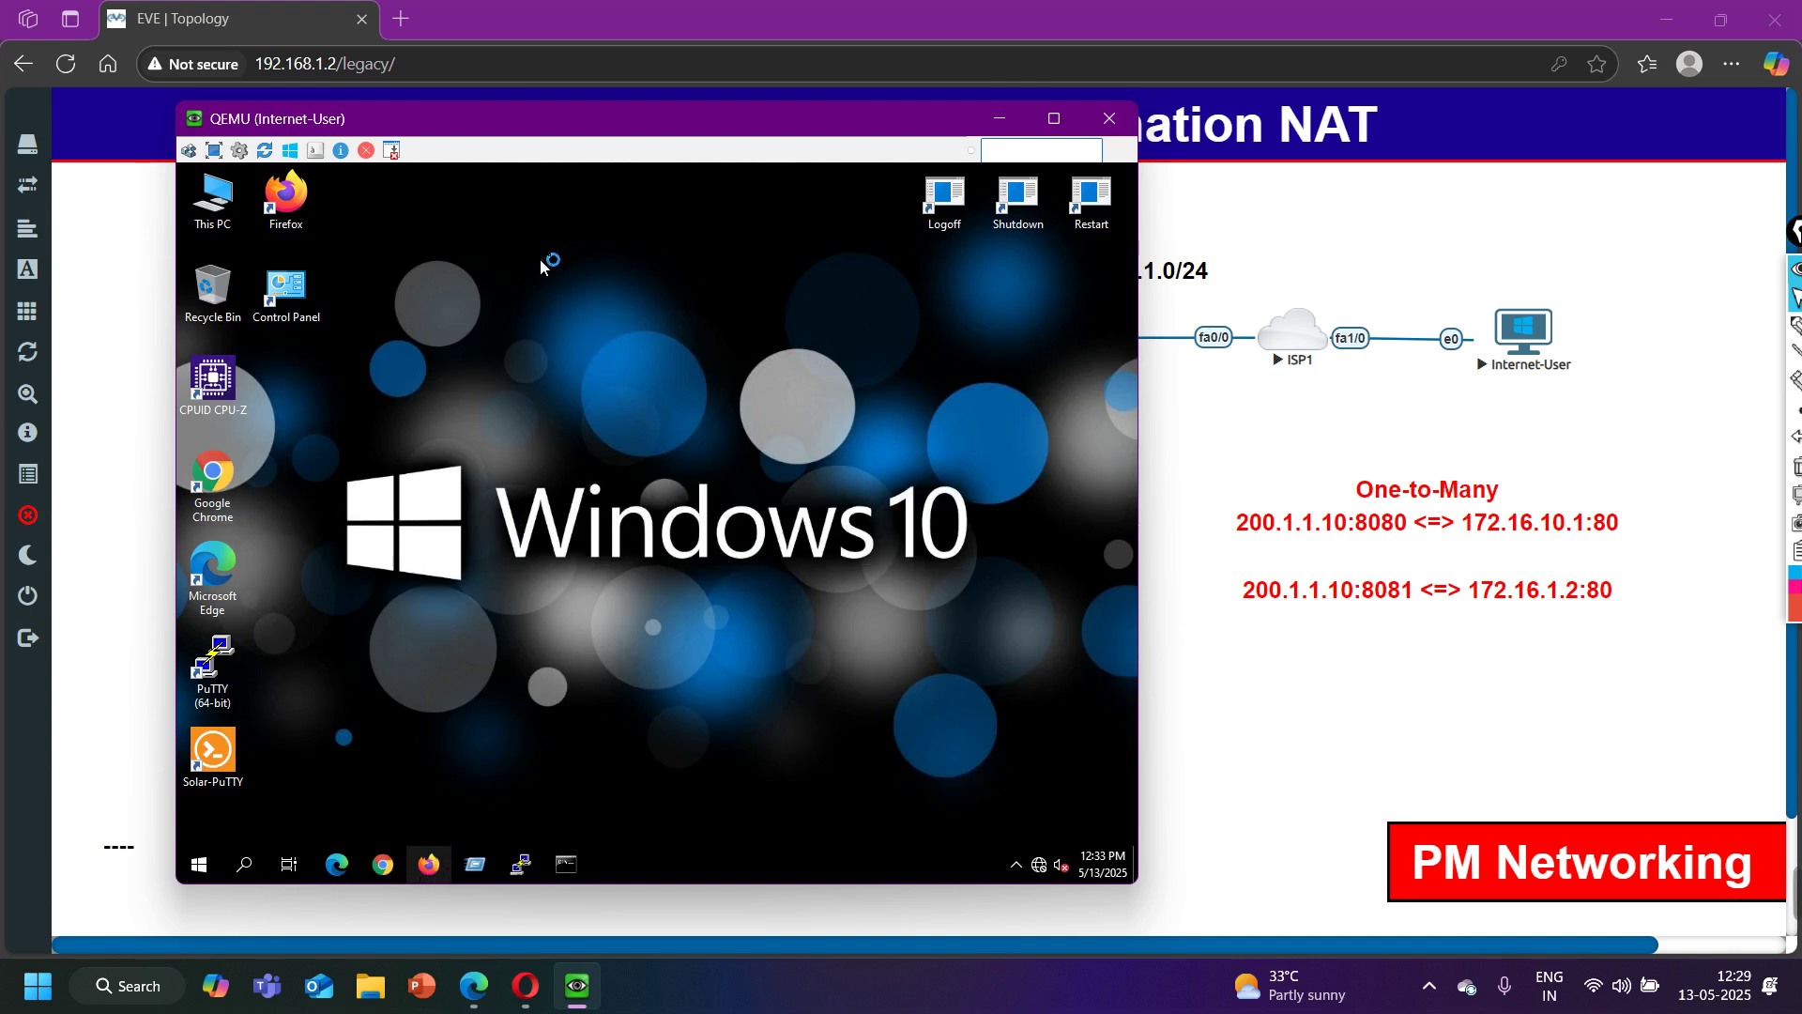
Step: Reposition the Internet-User console window and launch Firefox inside it
{"action": "left_click_drag", "start_coordinate": [593, 128], "coordinate": [510, 129]}
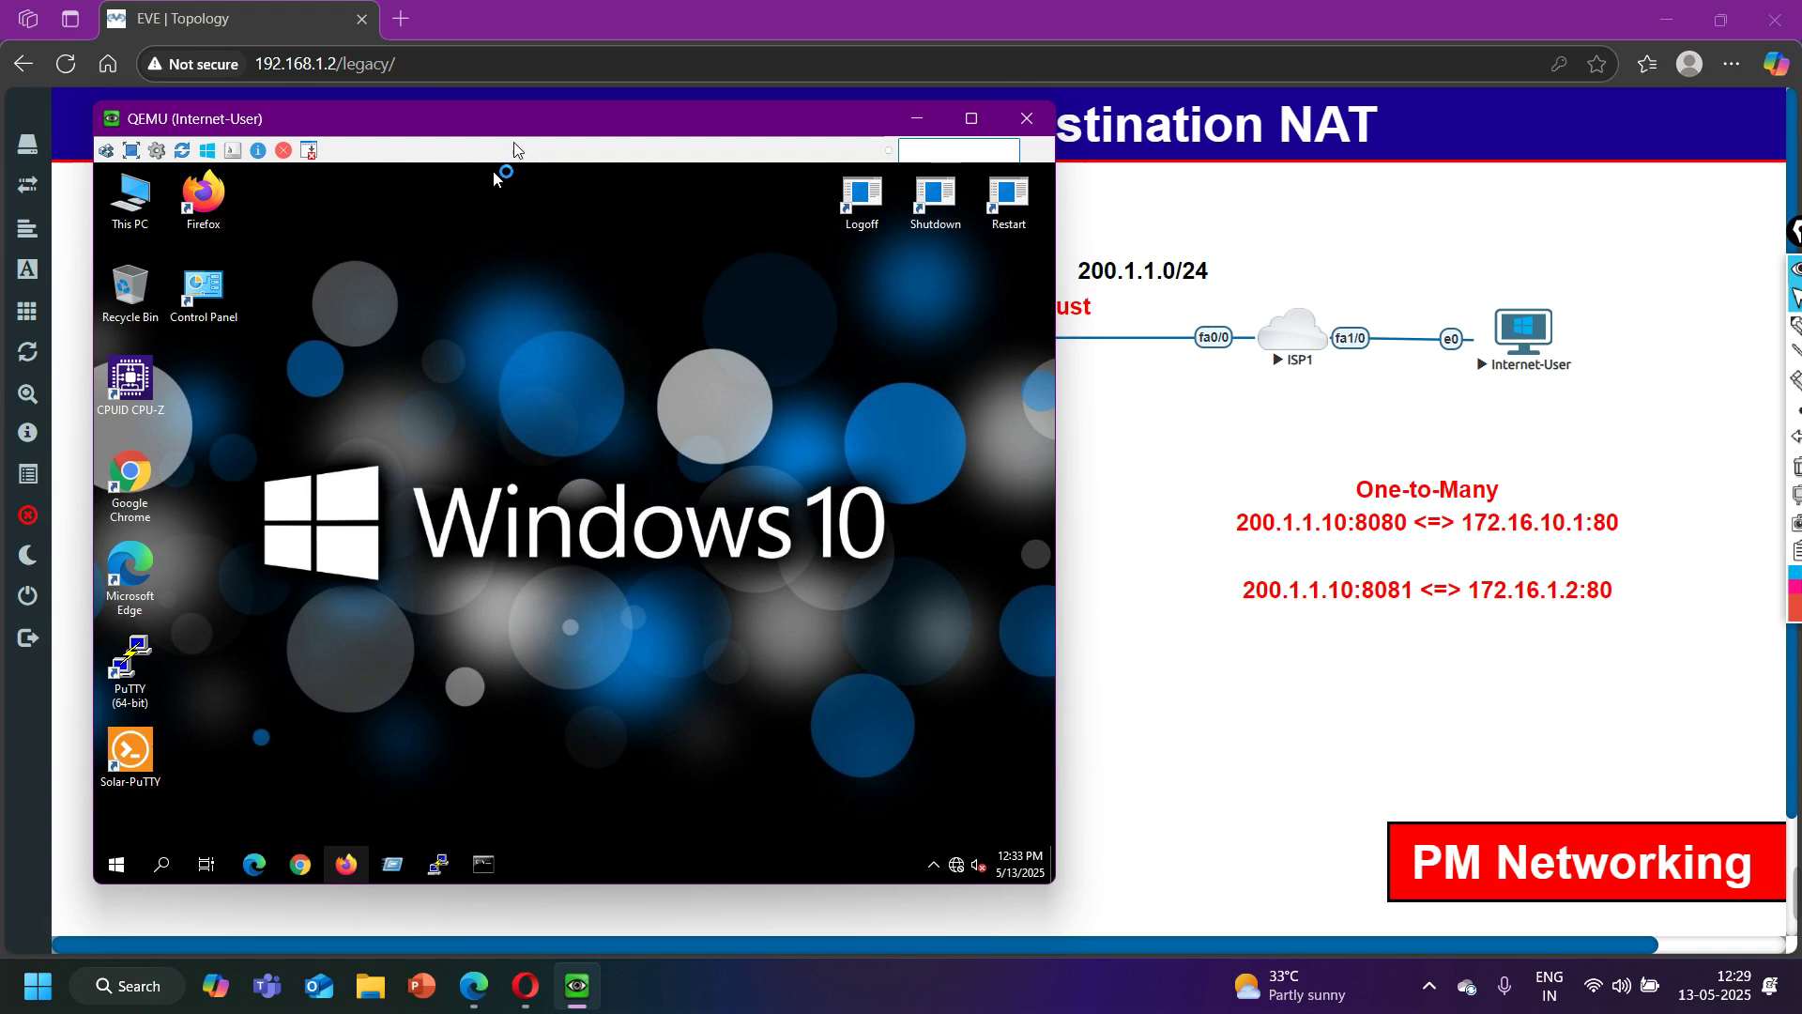
{"action": "left_click_drag", "start_coordinate": [521, 134], "coordinate": [614, 157]}
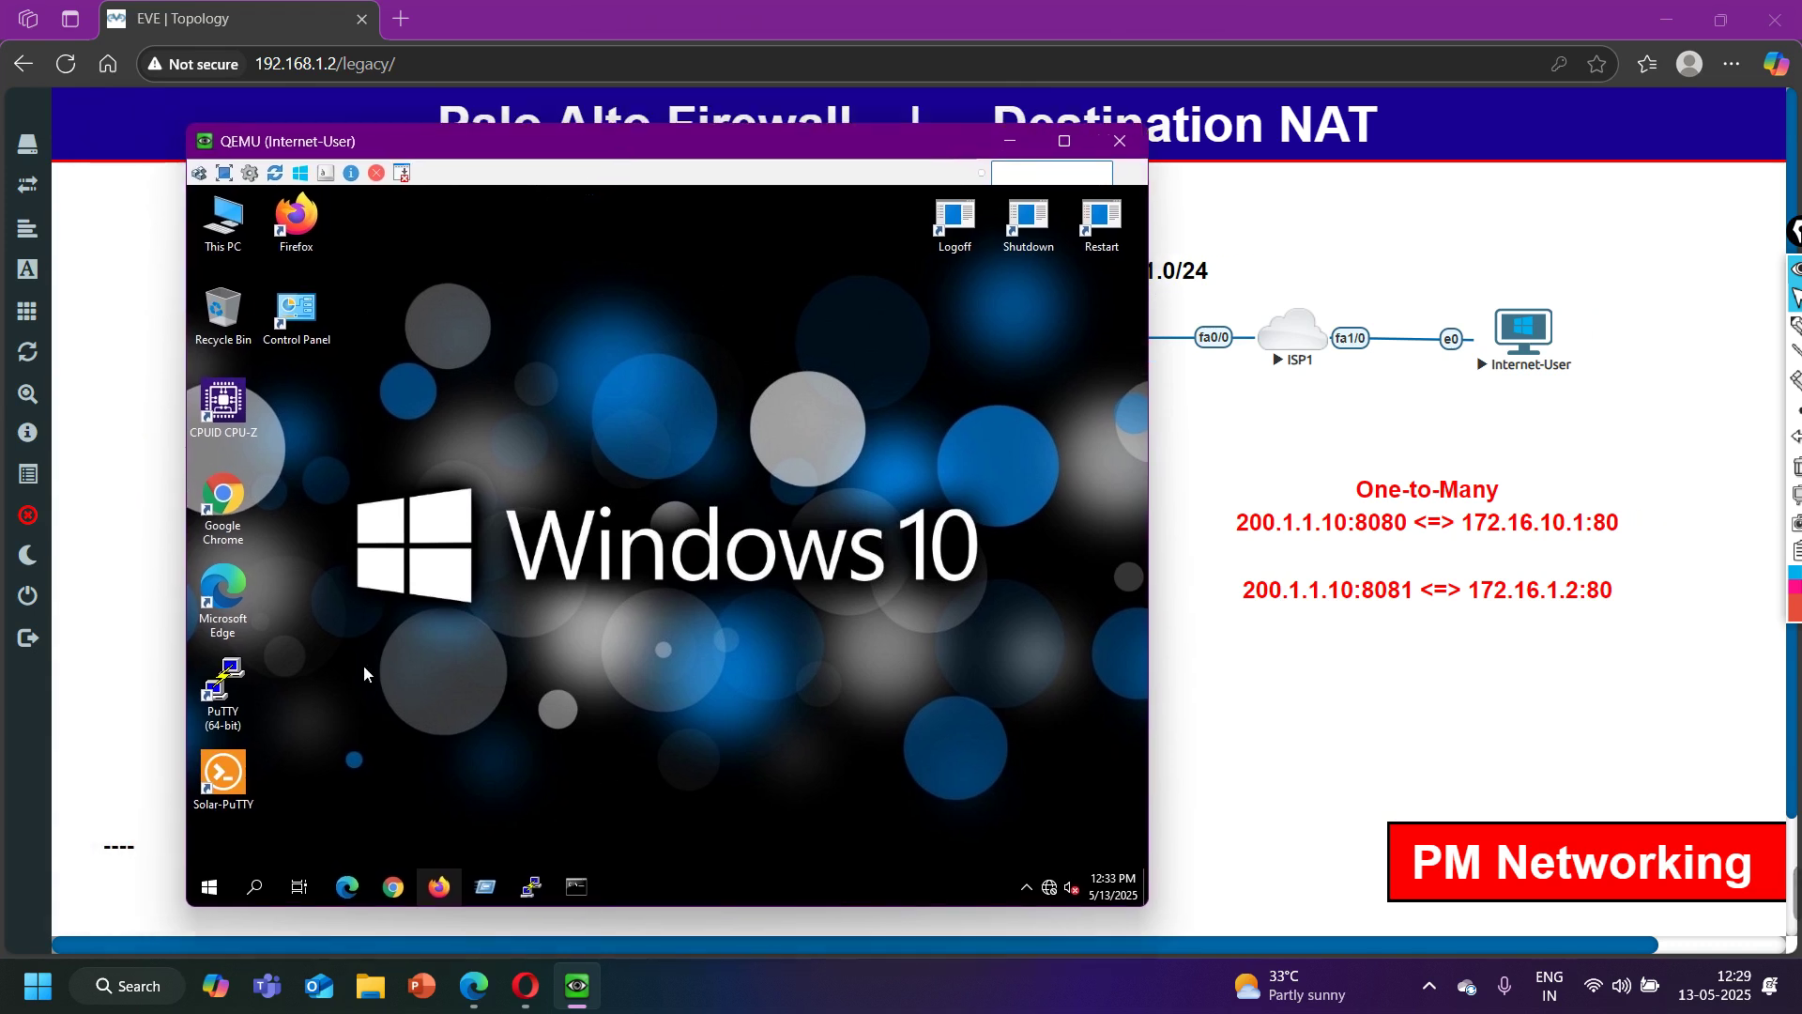
{"action": "left_click", "coordinate": [449, 882]}
Step: Return to the PA-VM firewall in Opera and dismiss the completed Commit Status
{"action": "mouse_move", "coordinate": [526, 985]}
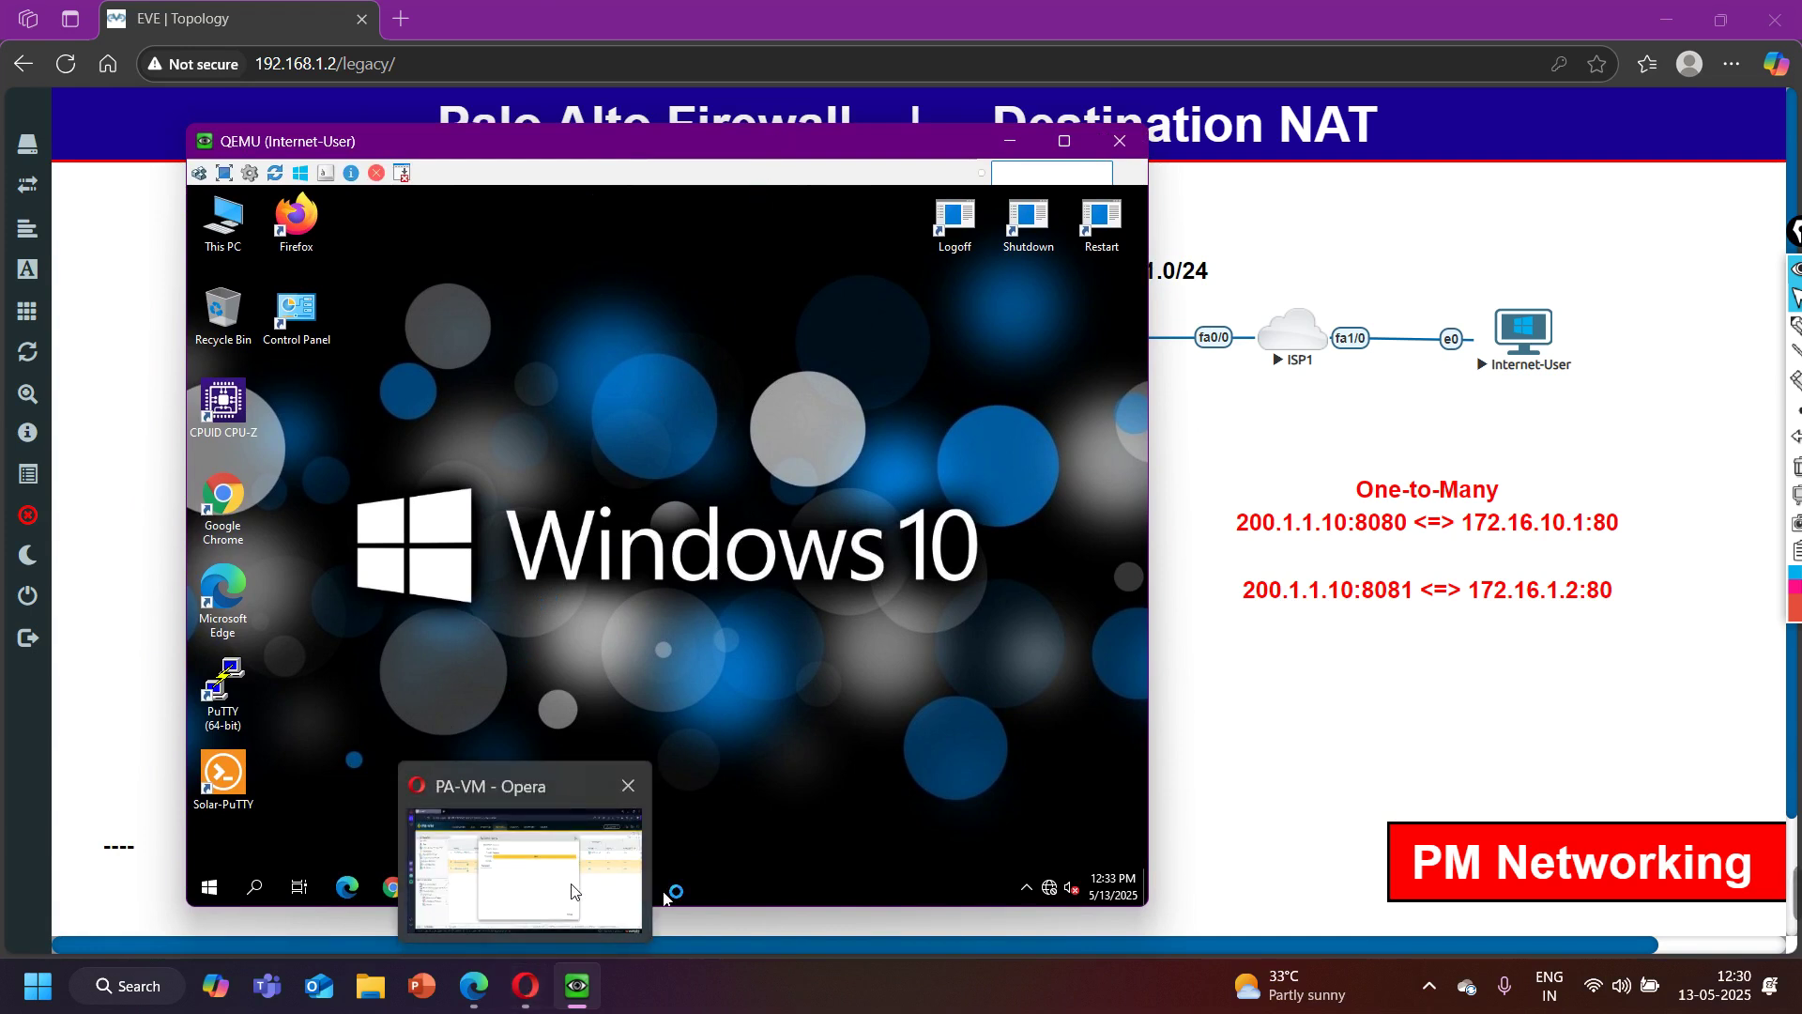
{"action": "left_click", "coordinate": [523, 868]}
{"action": "left_click", "coordinate": [1236, 817]}
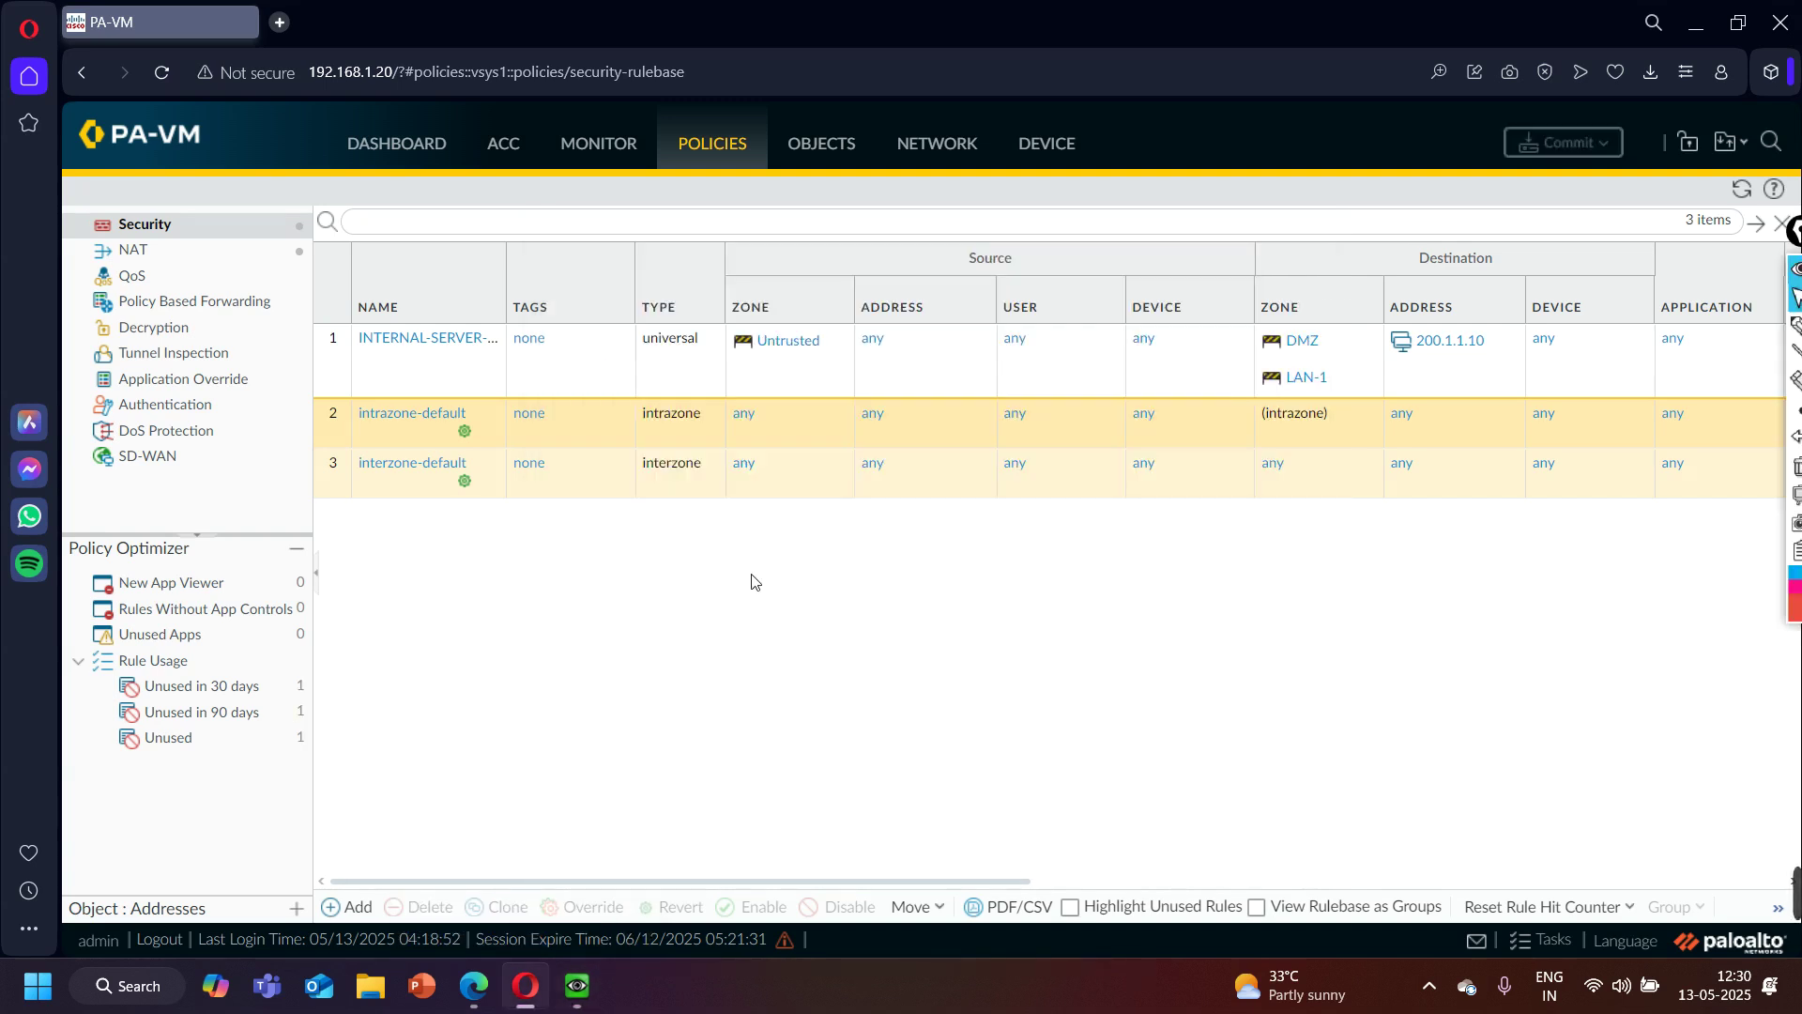
Step: Under Network > Virtual Routers, view default's Static Routes showing Default-Route 0.0.0.0/0 via 200.1.1.2
{"action": "left_click", "coordinate": [960, 156]}
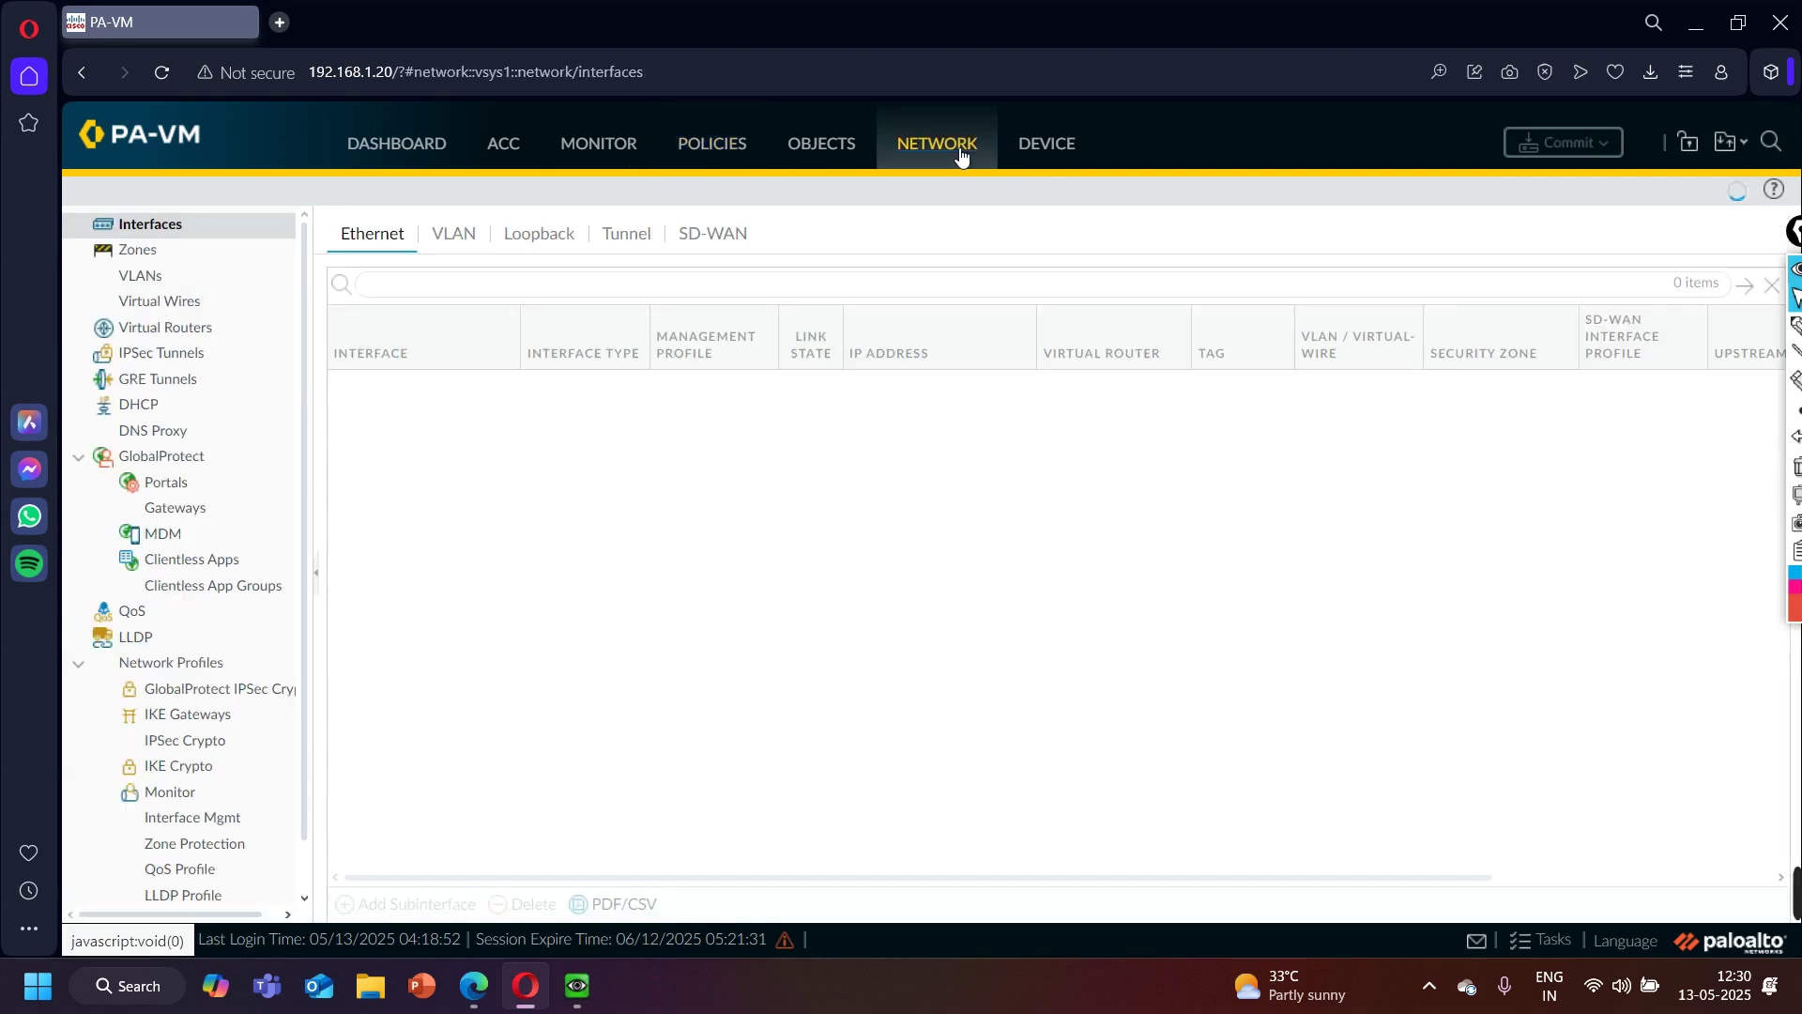
{"action": "left_click", "coordinate": [196, 337]}
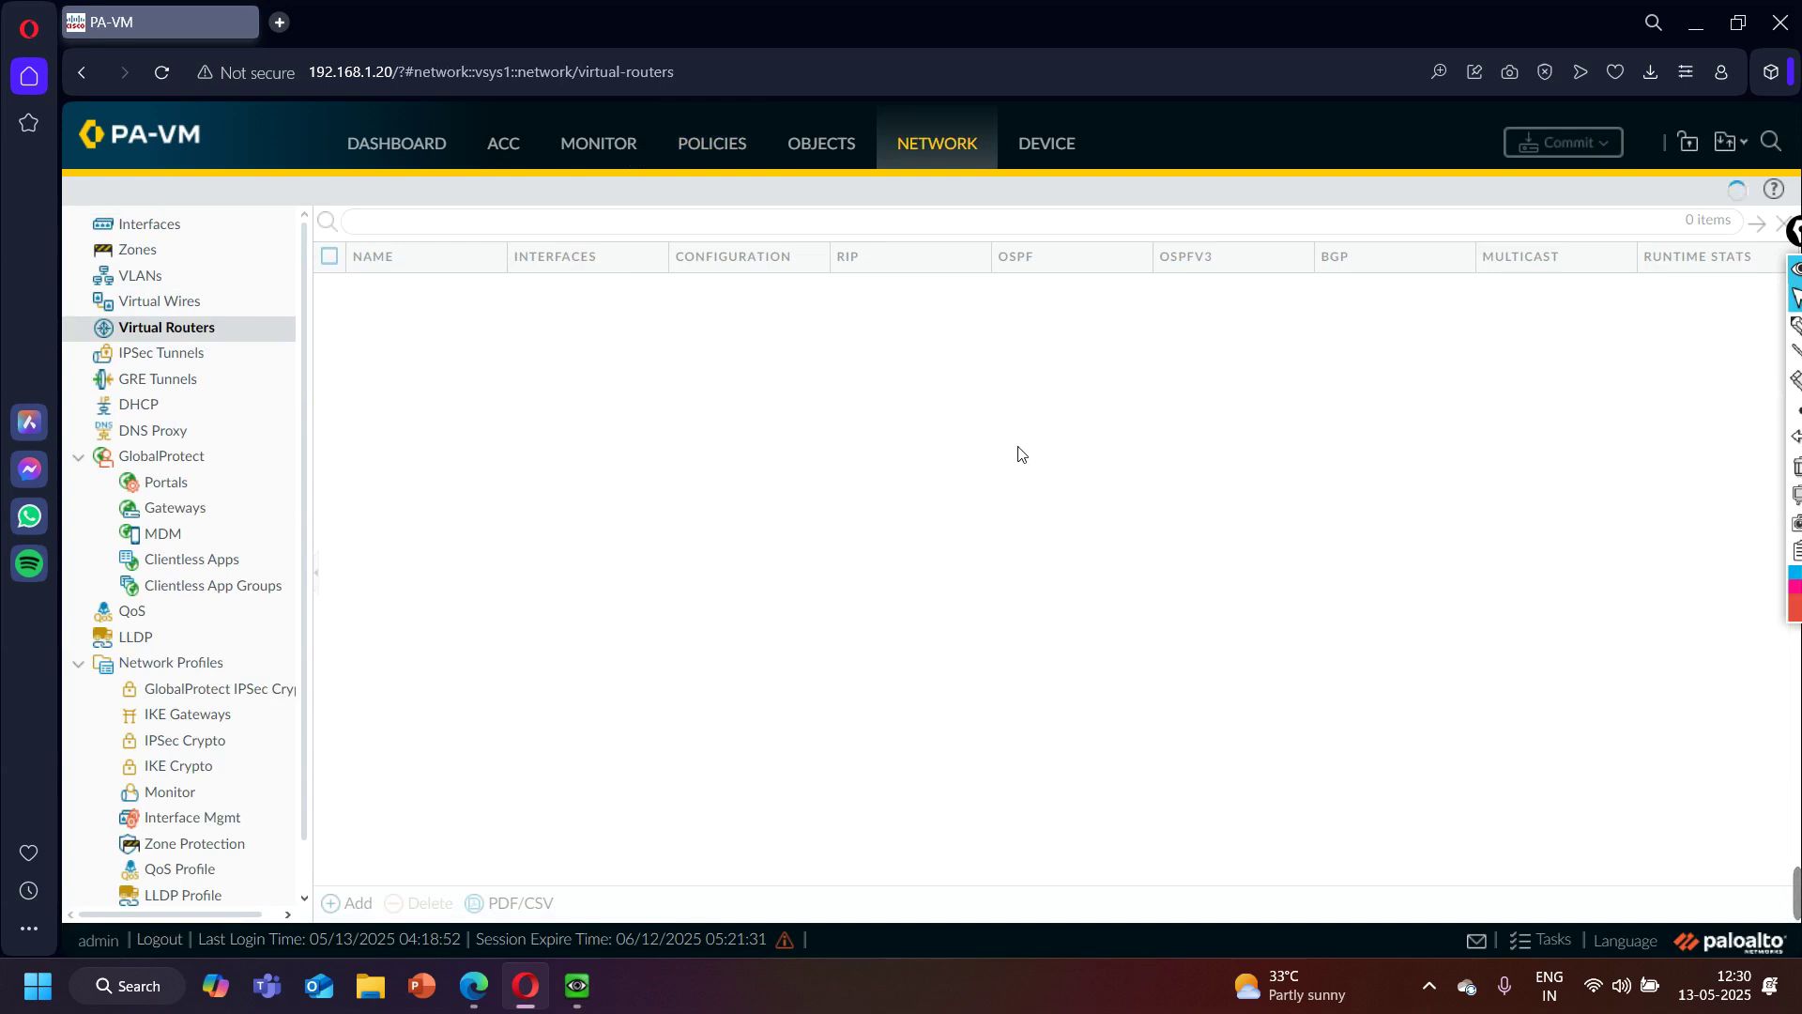
{"action": "left_click", "coordinate": [570, 997]}
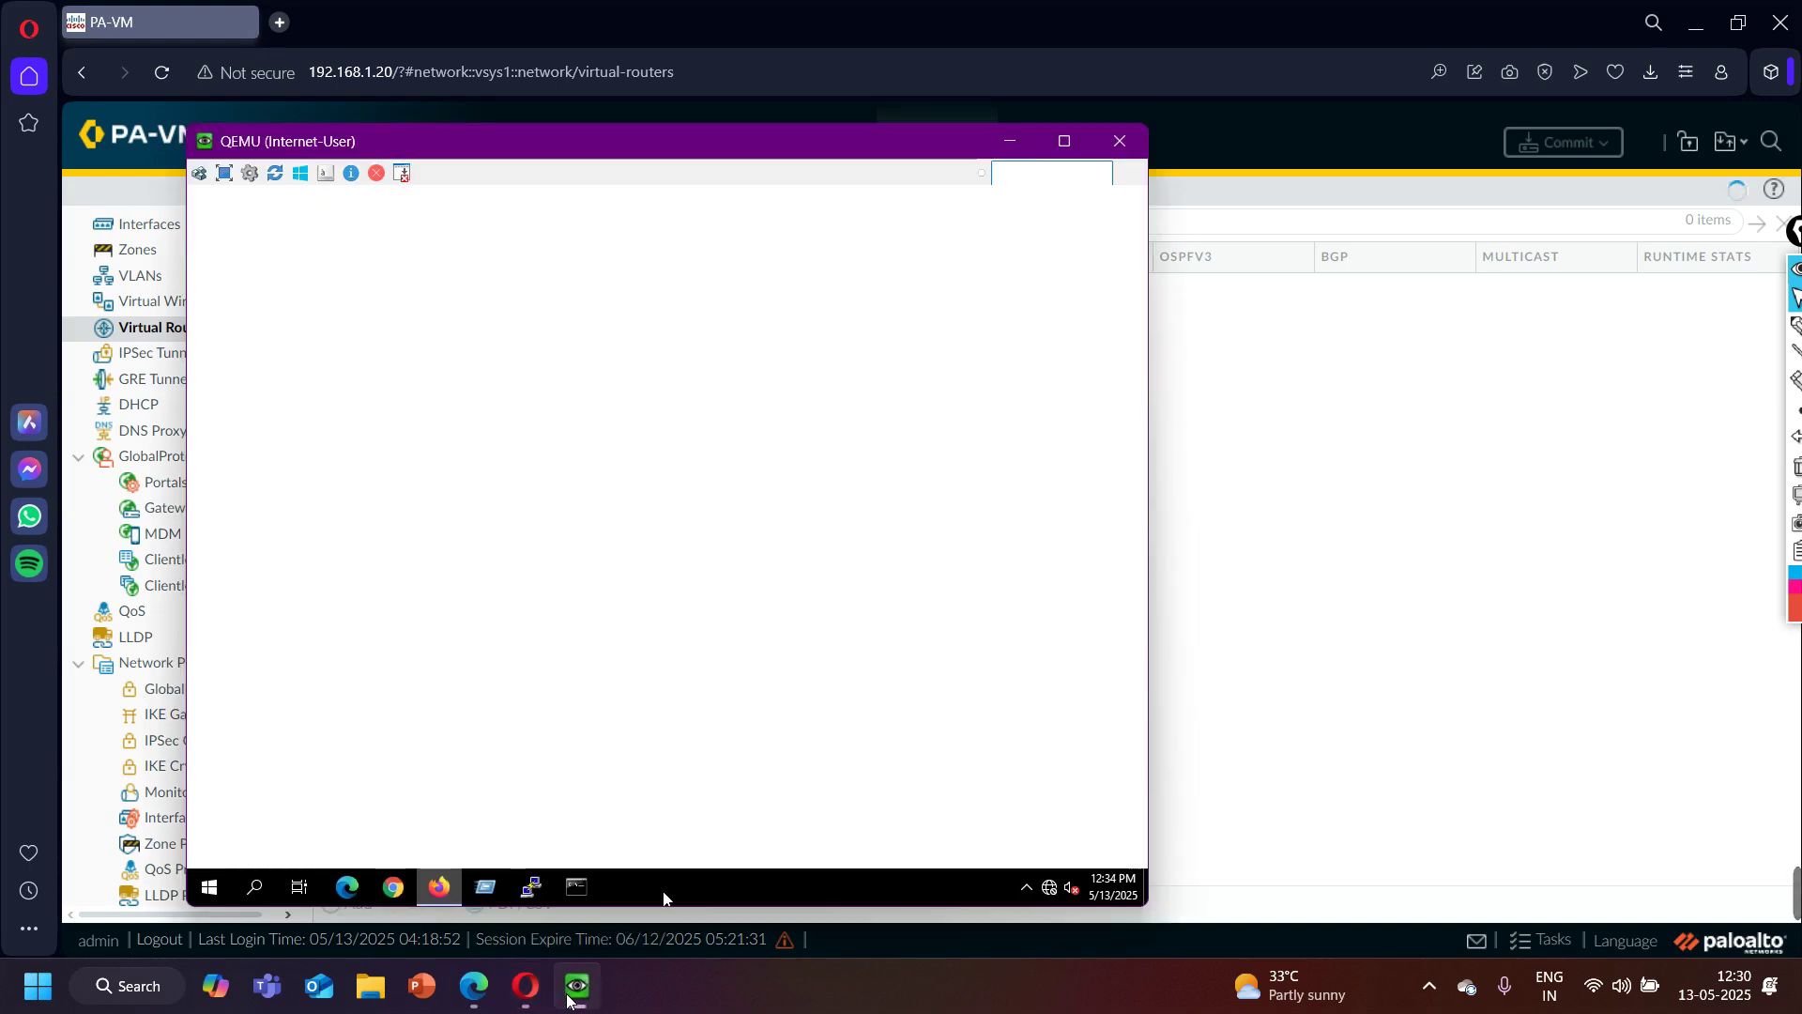
{"action": "left_click", "coordinate": [571, 997]}
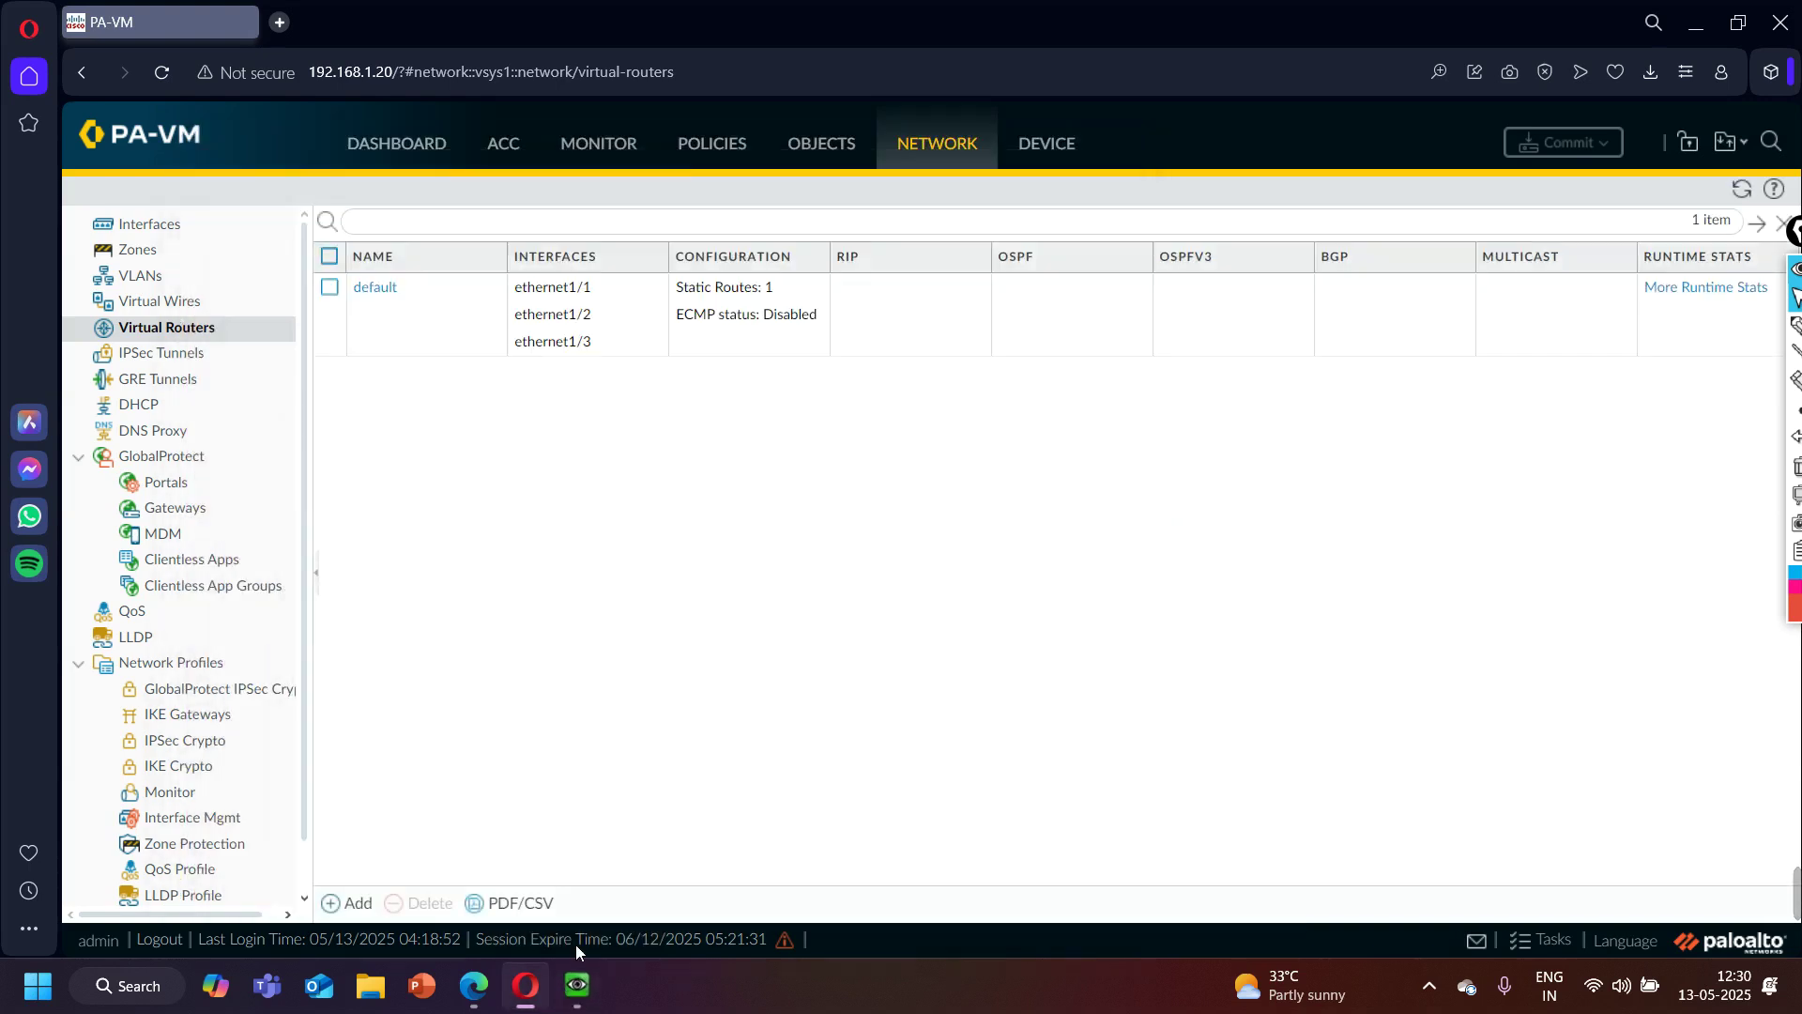
{"action": "left_click", "coordinate": [377, 289]}
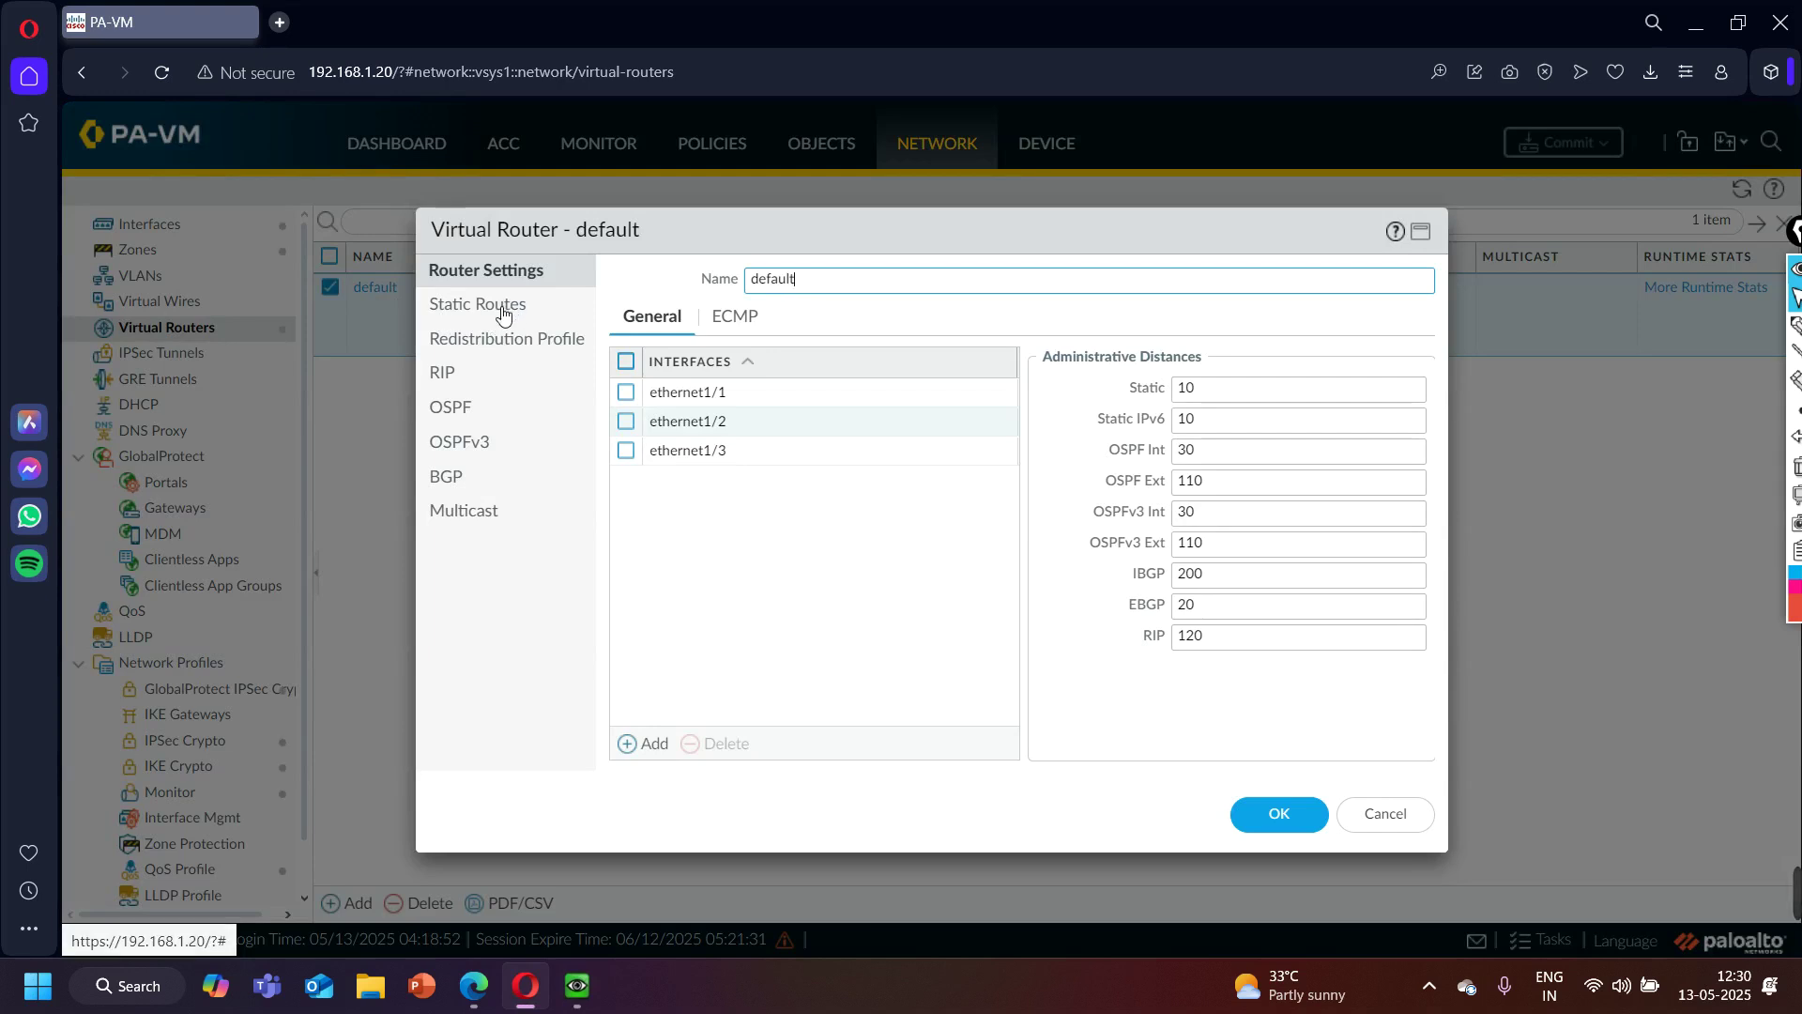
{"action": "left_click", "coordinate": [500, 307]}
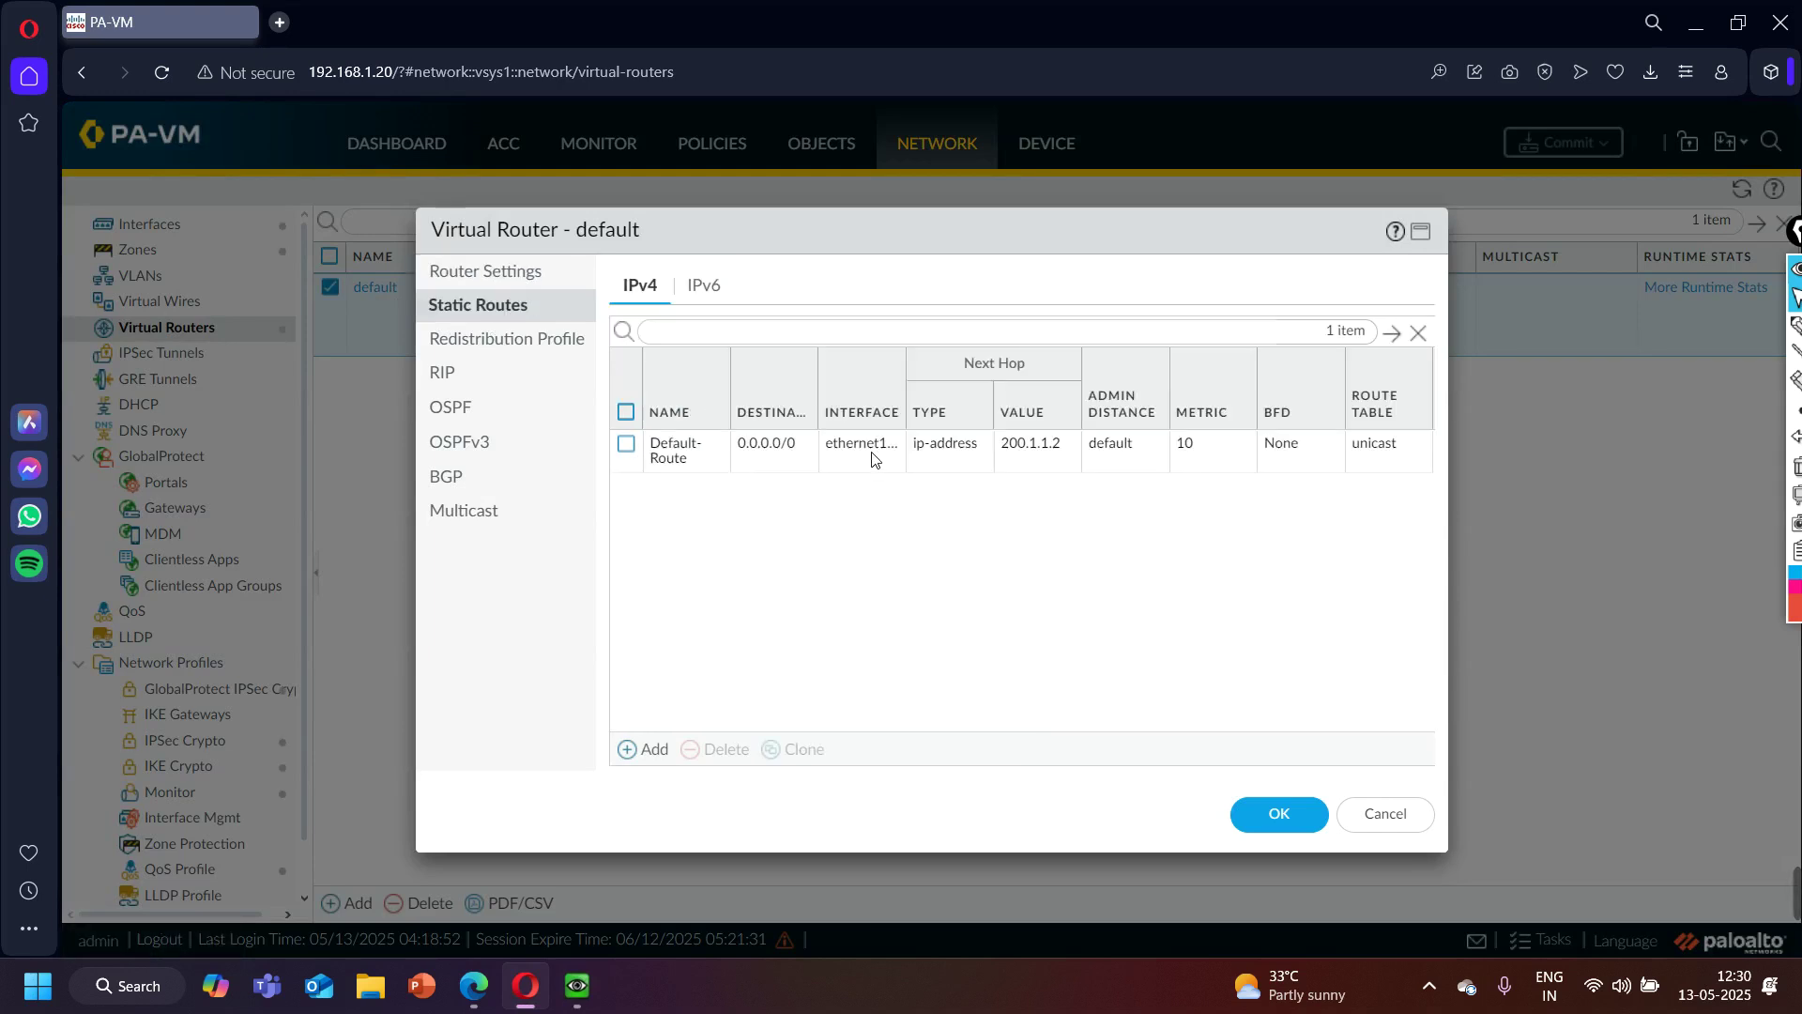
{"action": "left_click", "coordinate": [463, 411]}
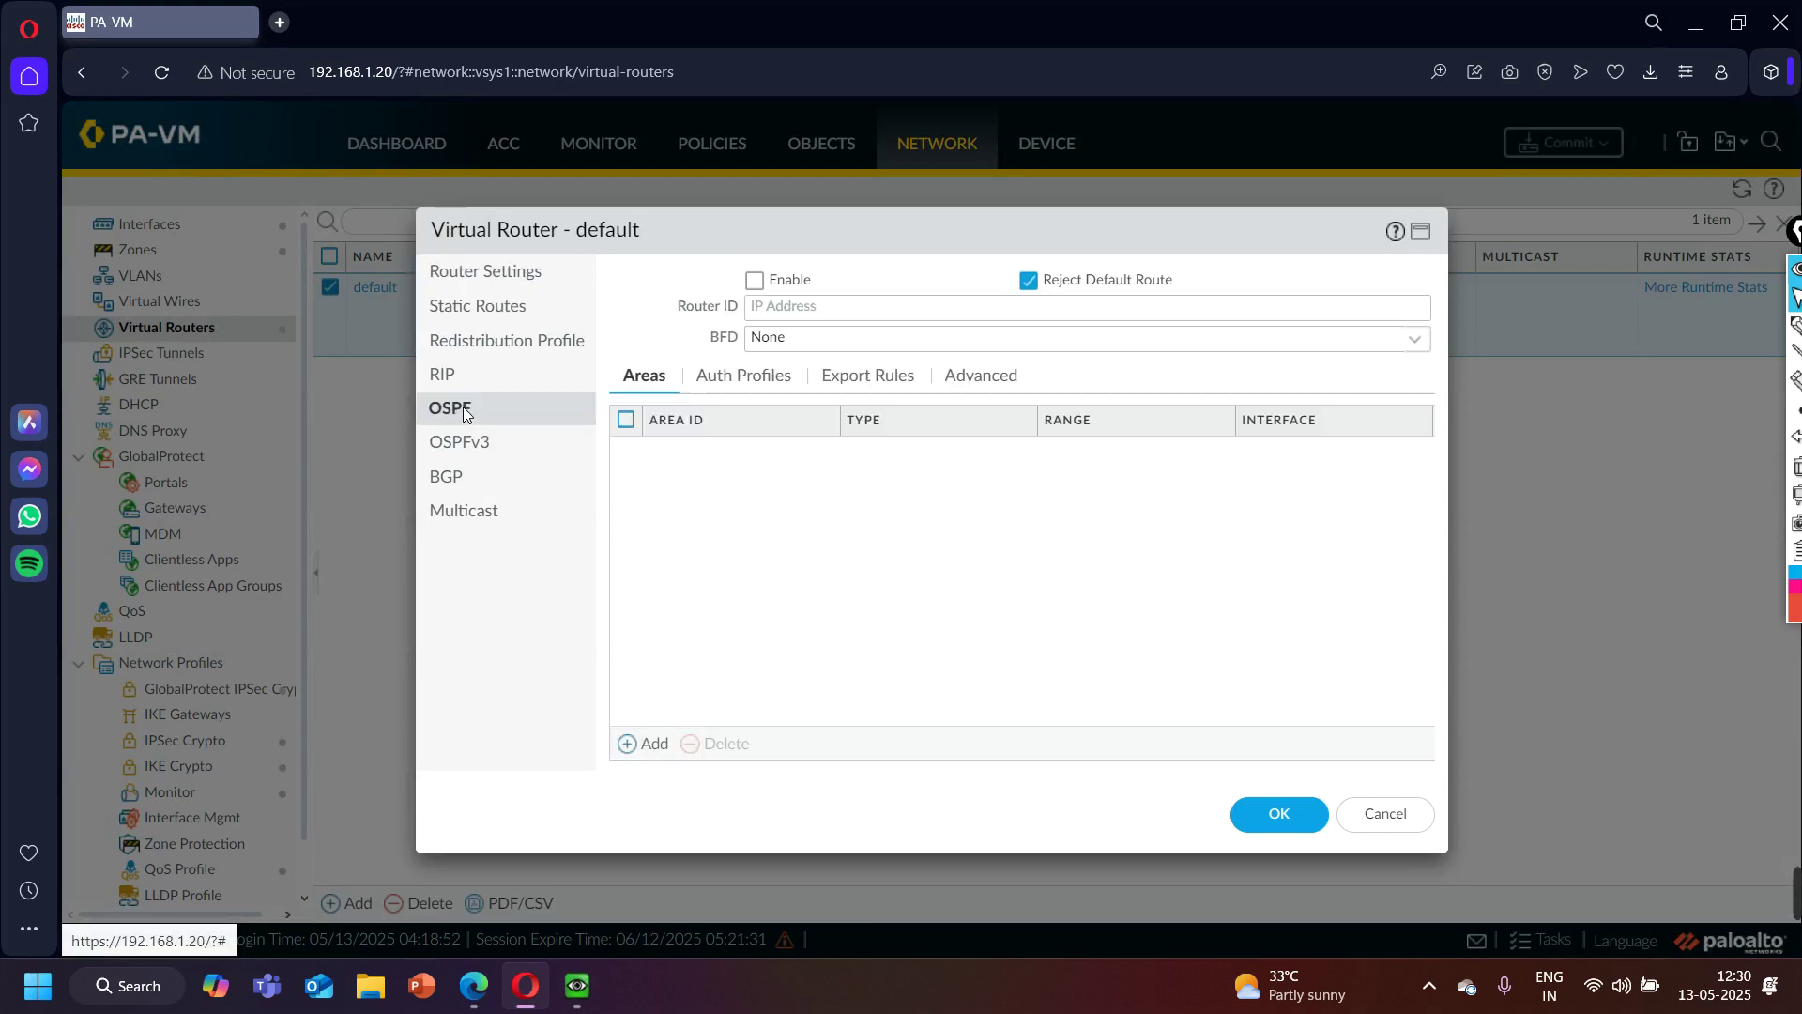
{"action": "left_click", "coordinate": [476, 310]}
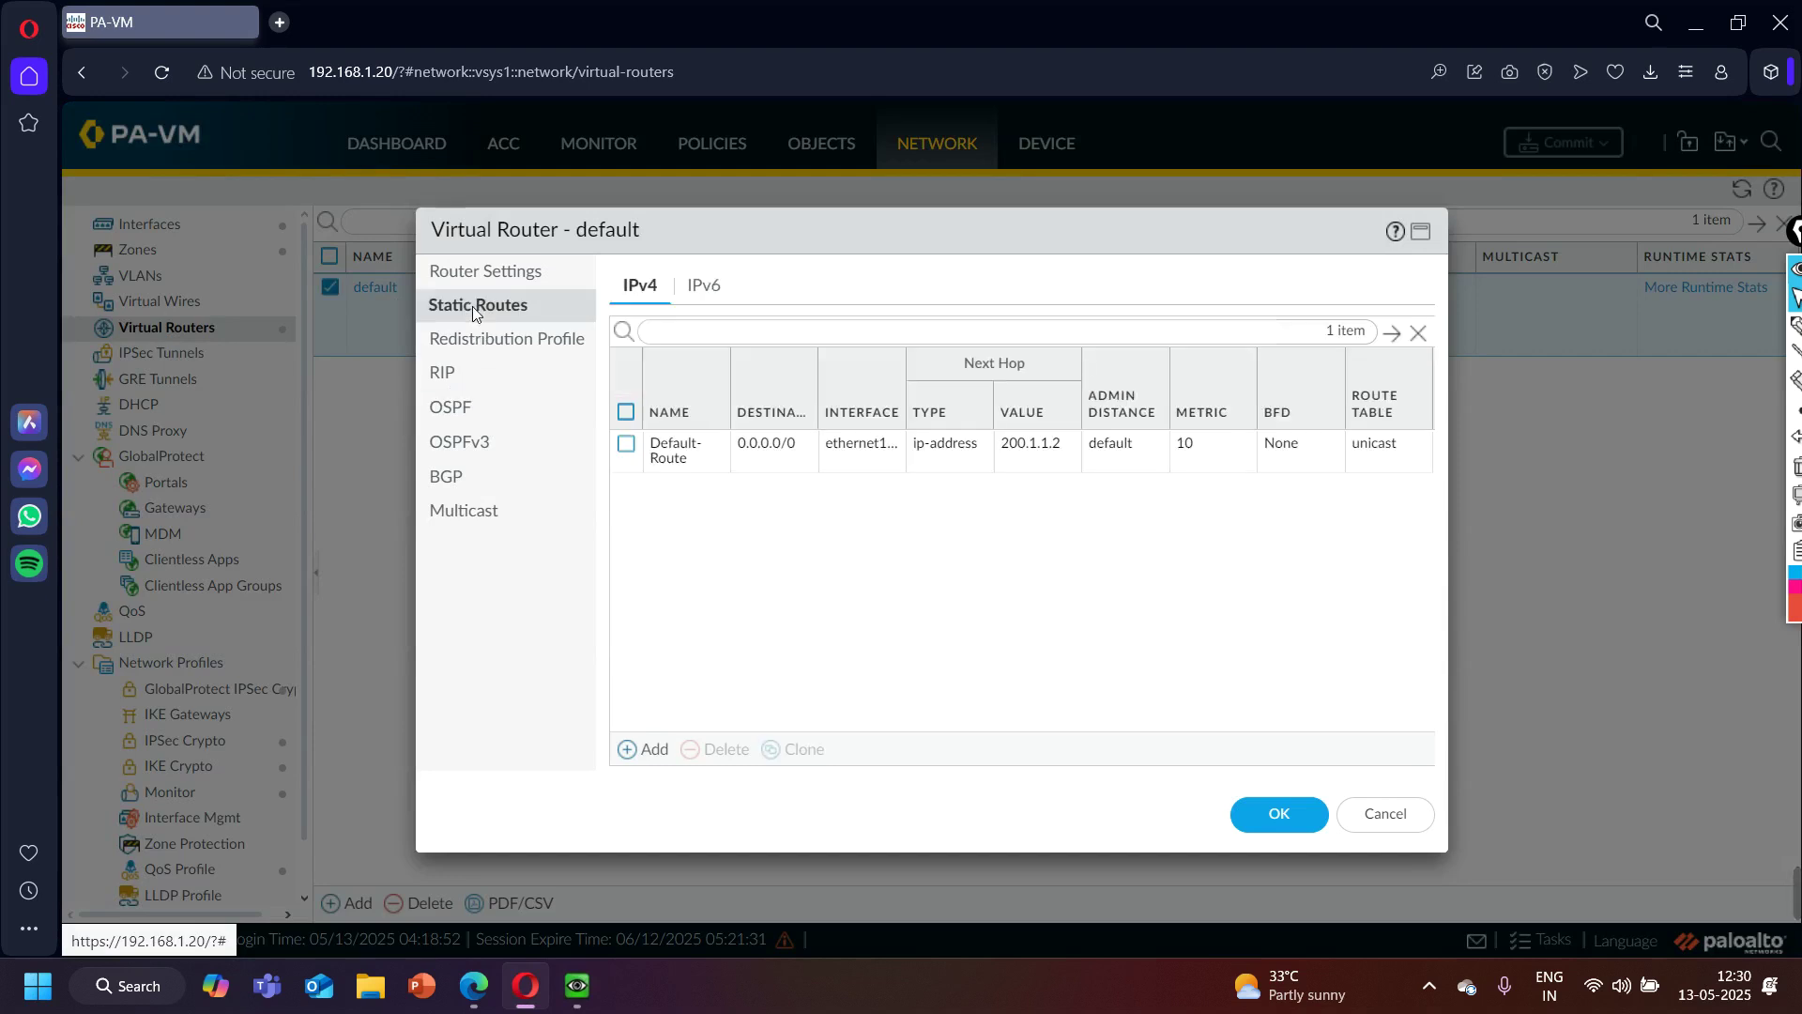
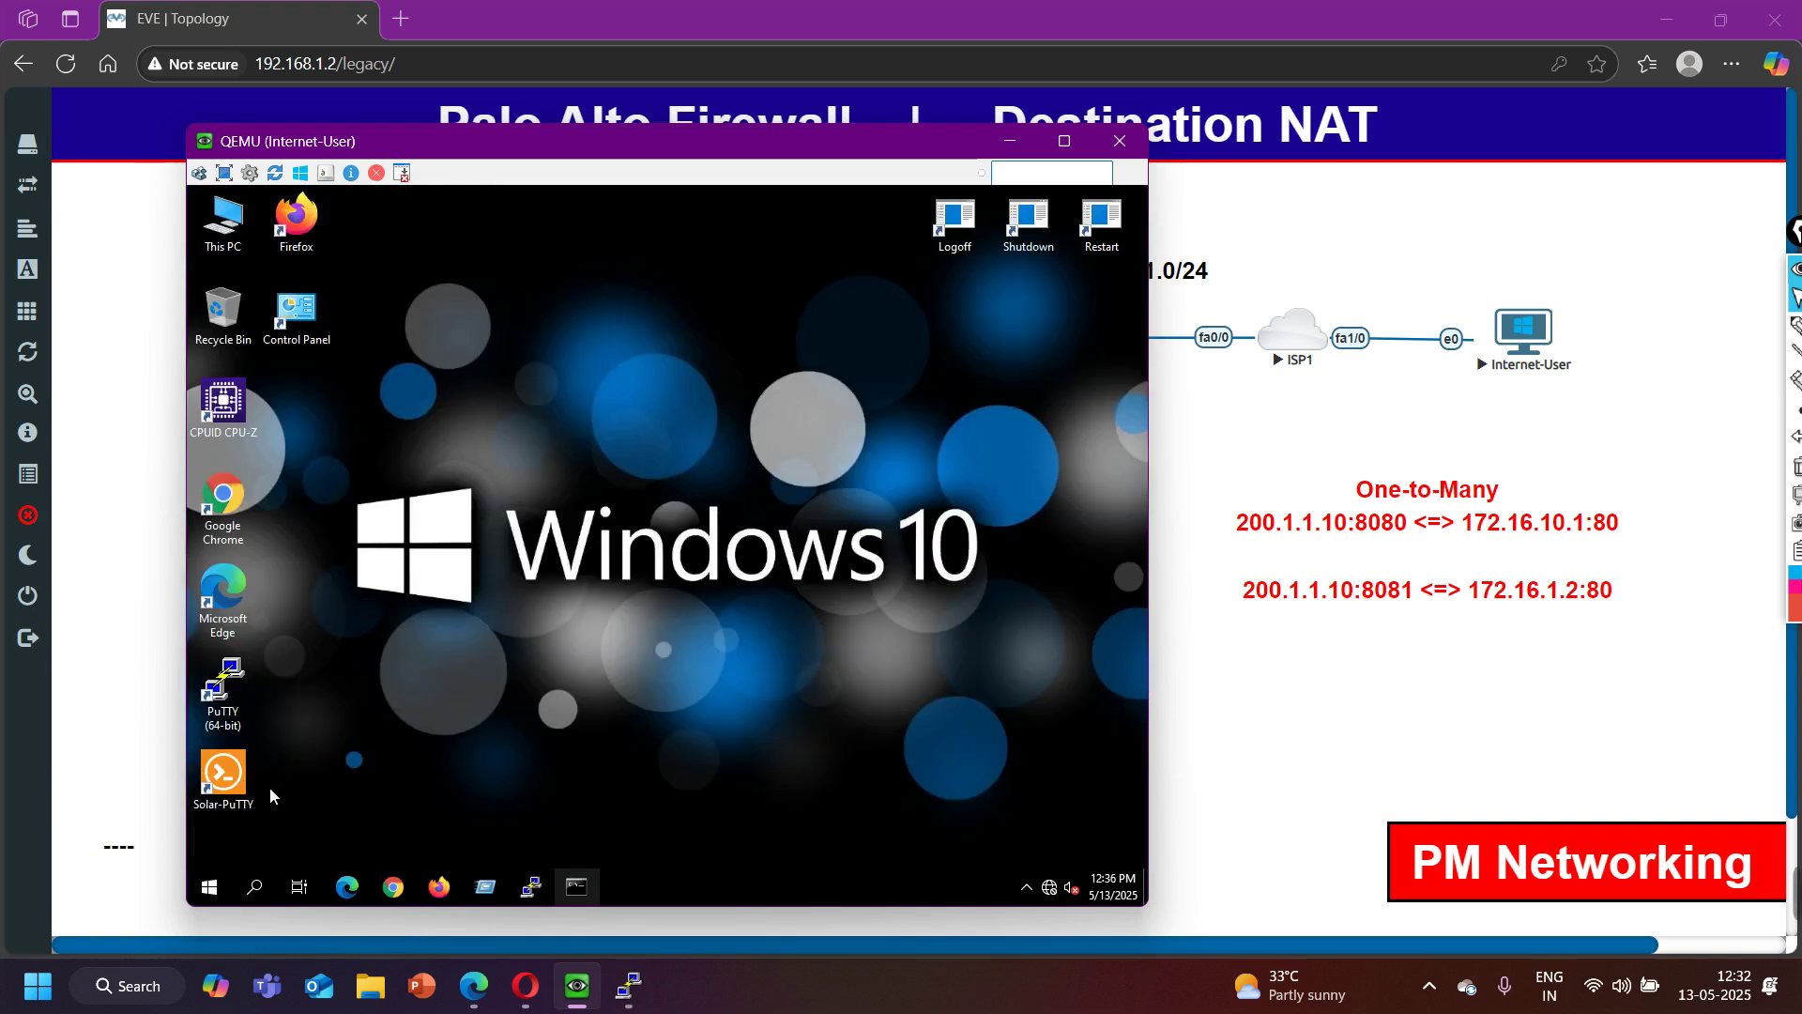
Step: Launch Chrome on the Internet-User machine
{"action": "left_click", "coordinate": [402, 895]}
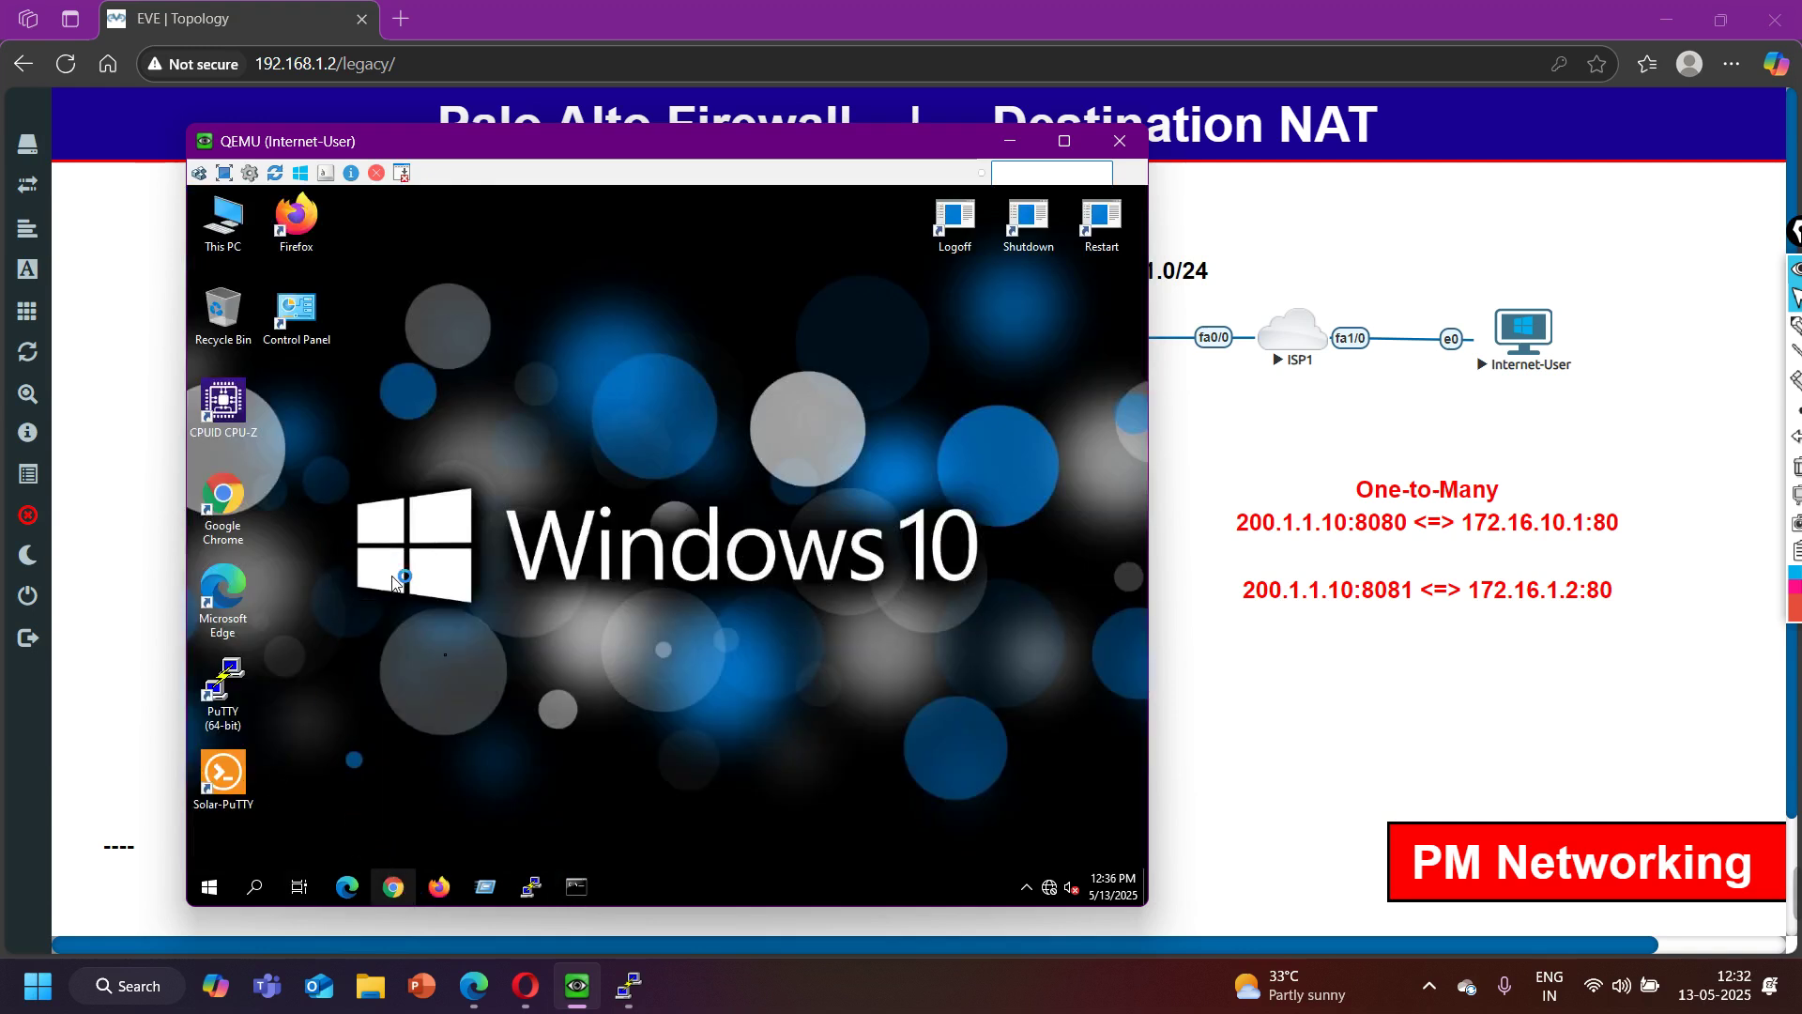
{"action": "left_click", "coordinate": [521, 997]}
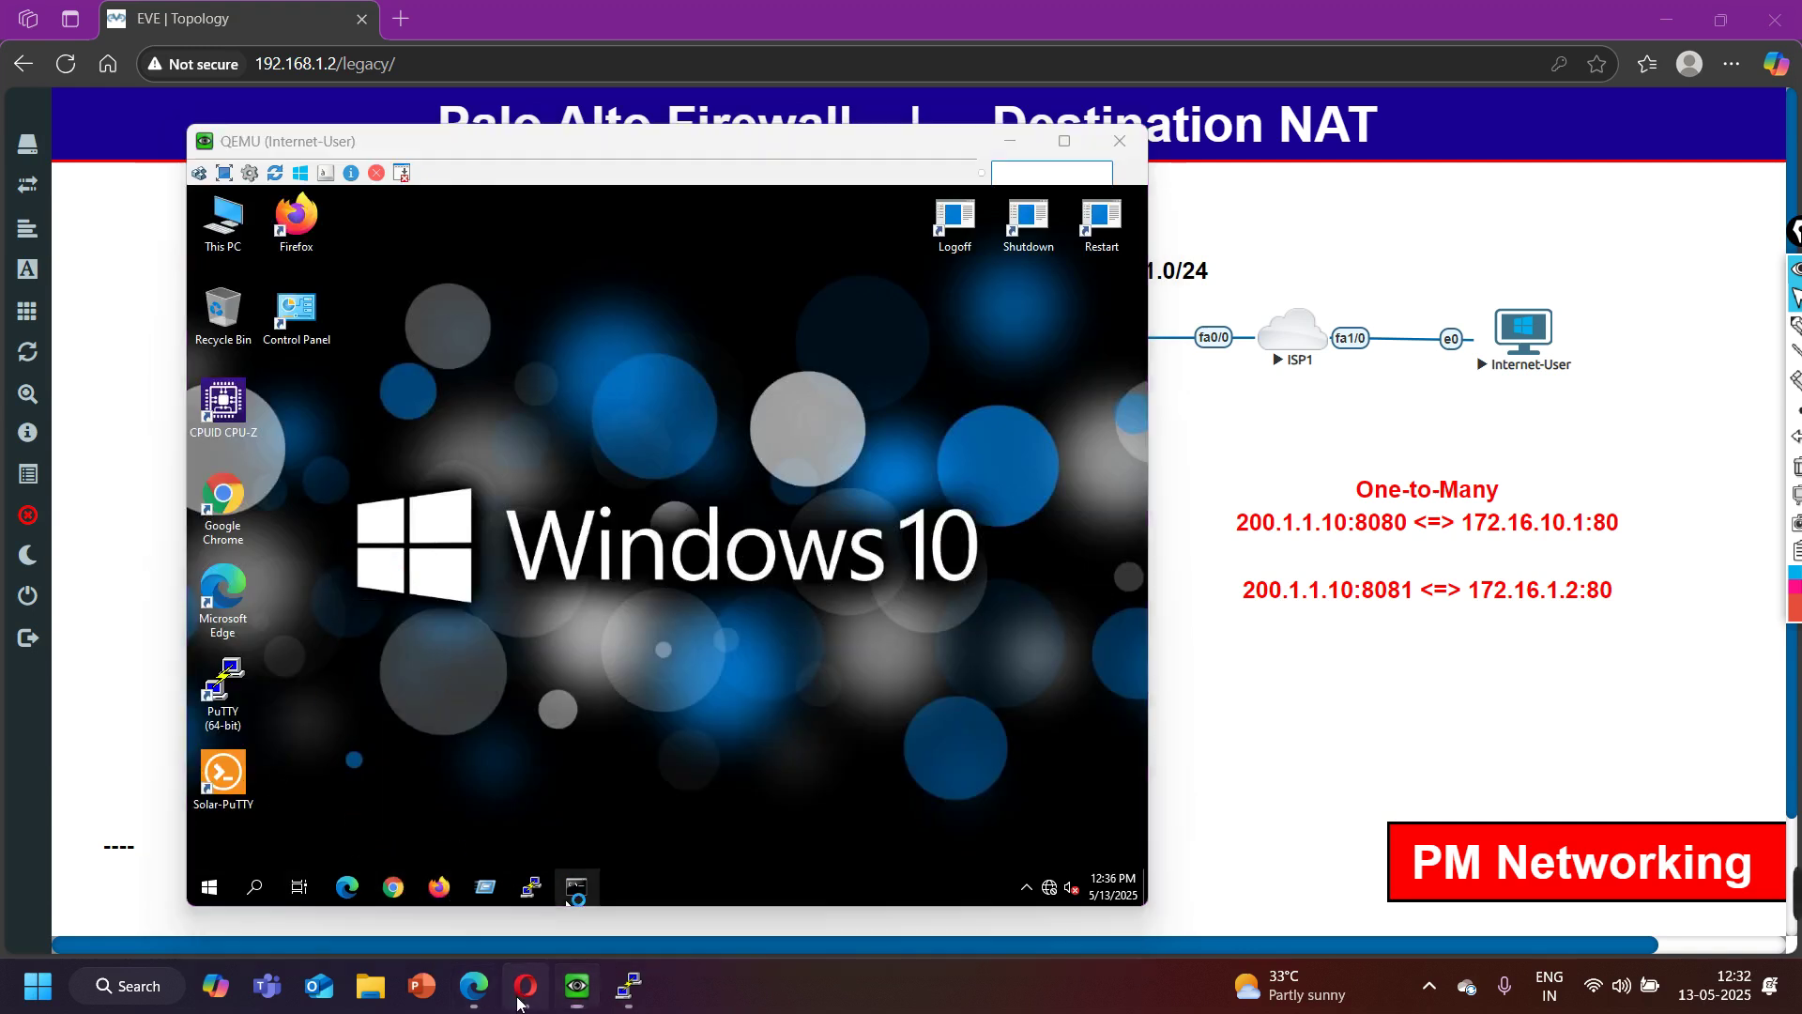
{"action": "left_click", "coordinate": [517, 1000]}
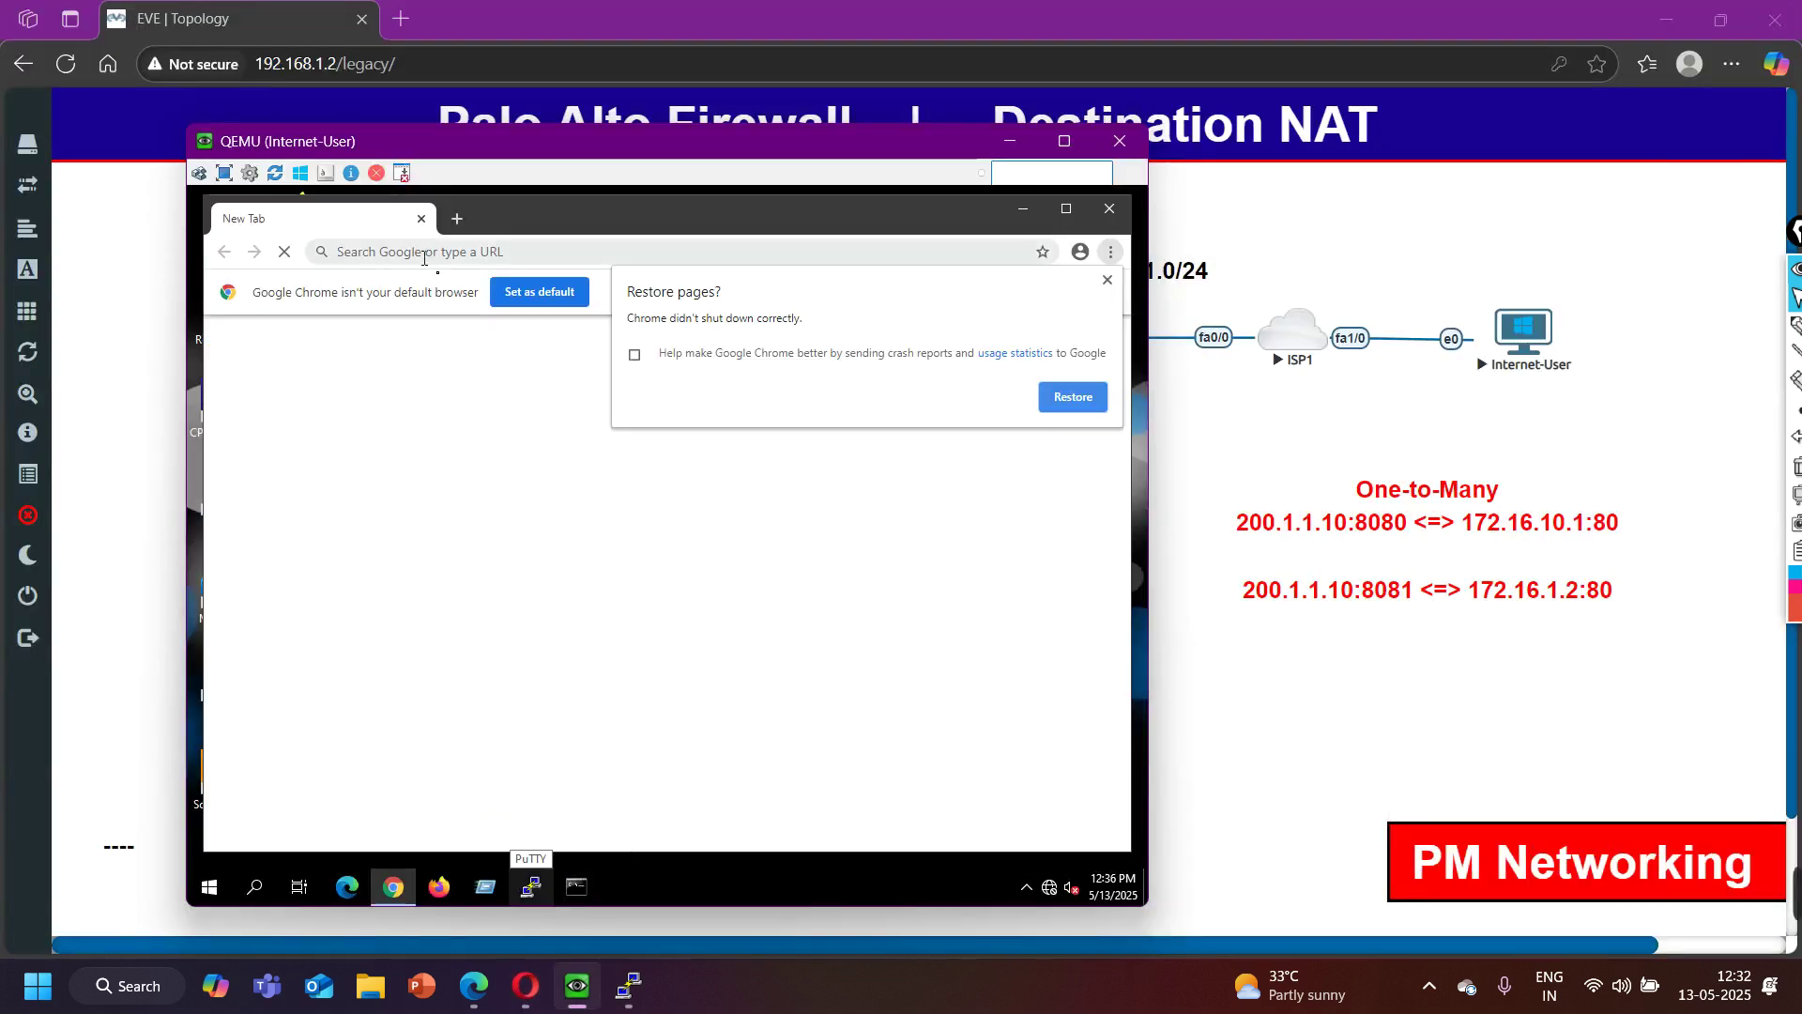
Step: Load 200.1.1.10 in Chrome, dismiss the restore-pages prompt, and place the cursor at the address end
{"action": "left_click", "coordinate": [421, 246]}
{"action": "type", "text": "200.1.1.10"}
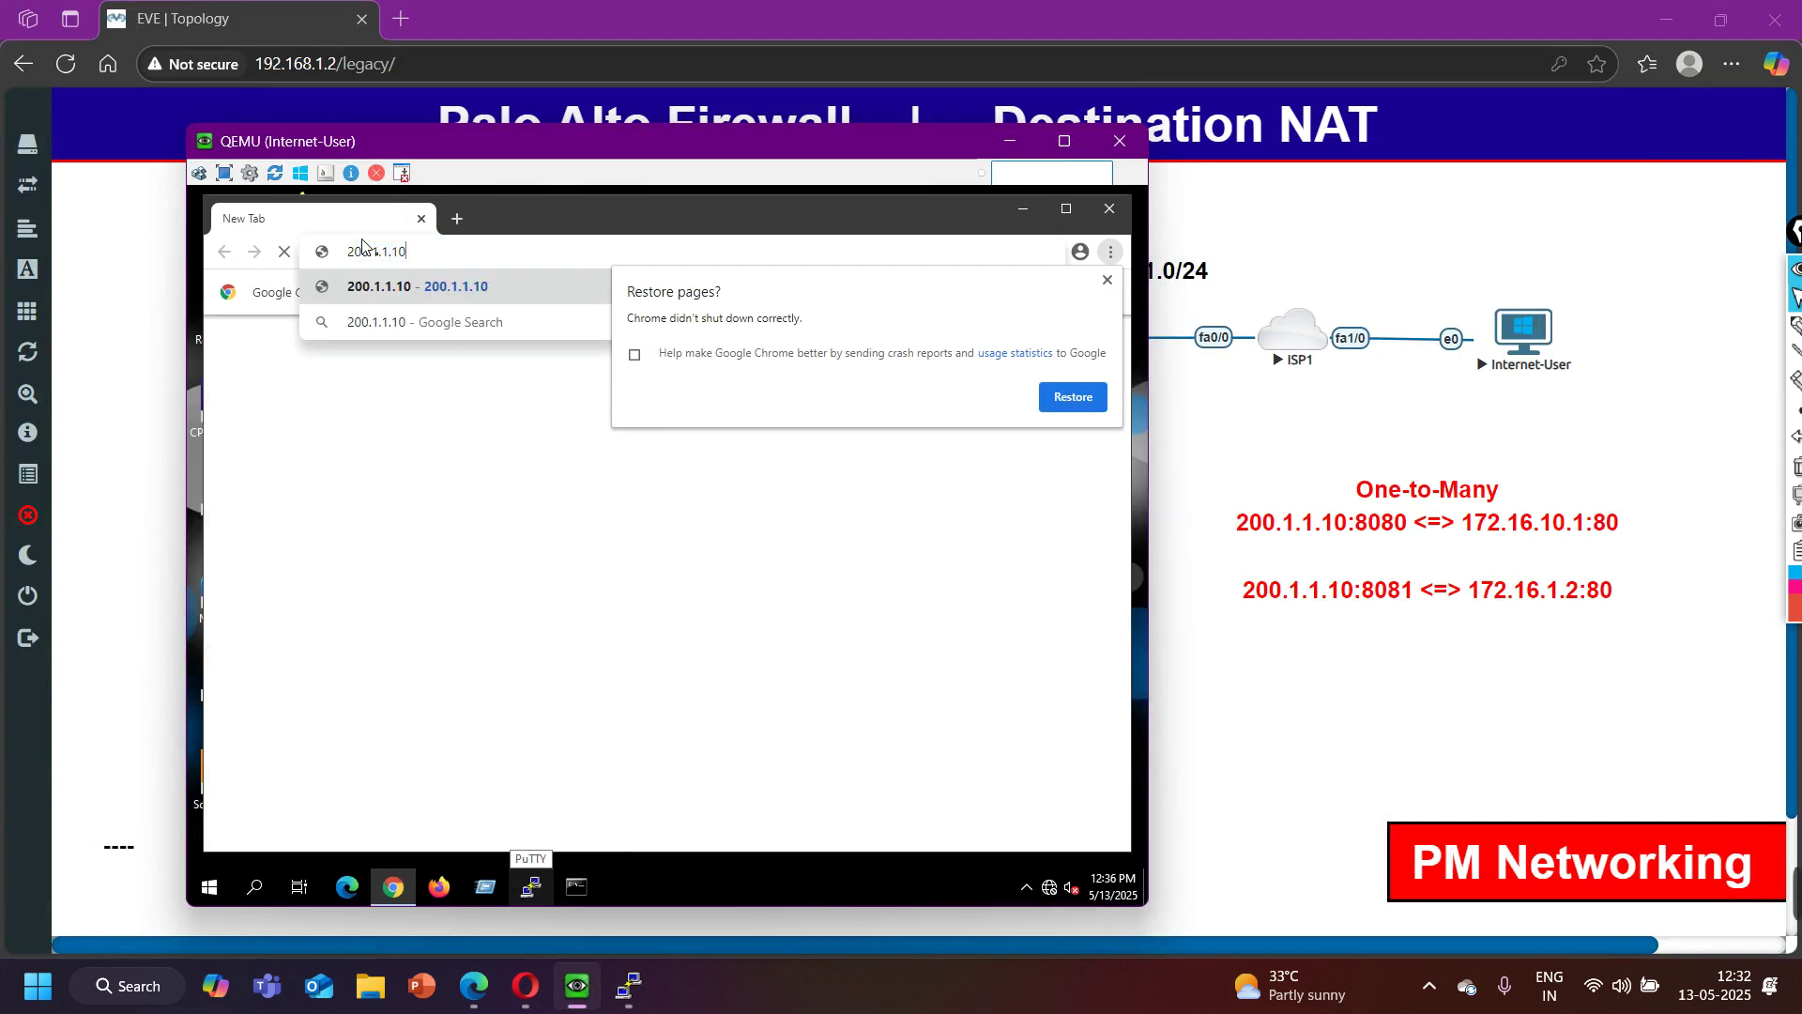
{"action": "key", "text": "Return"}
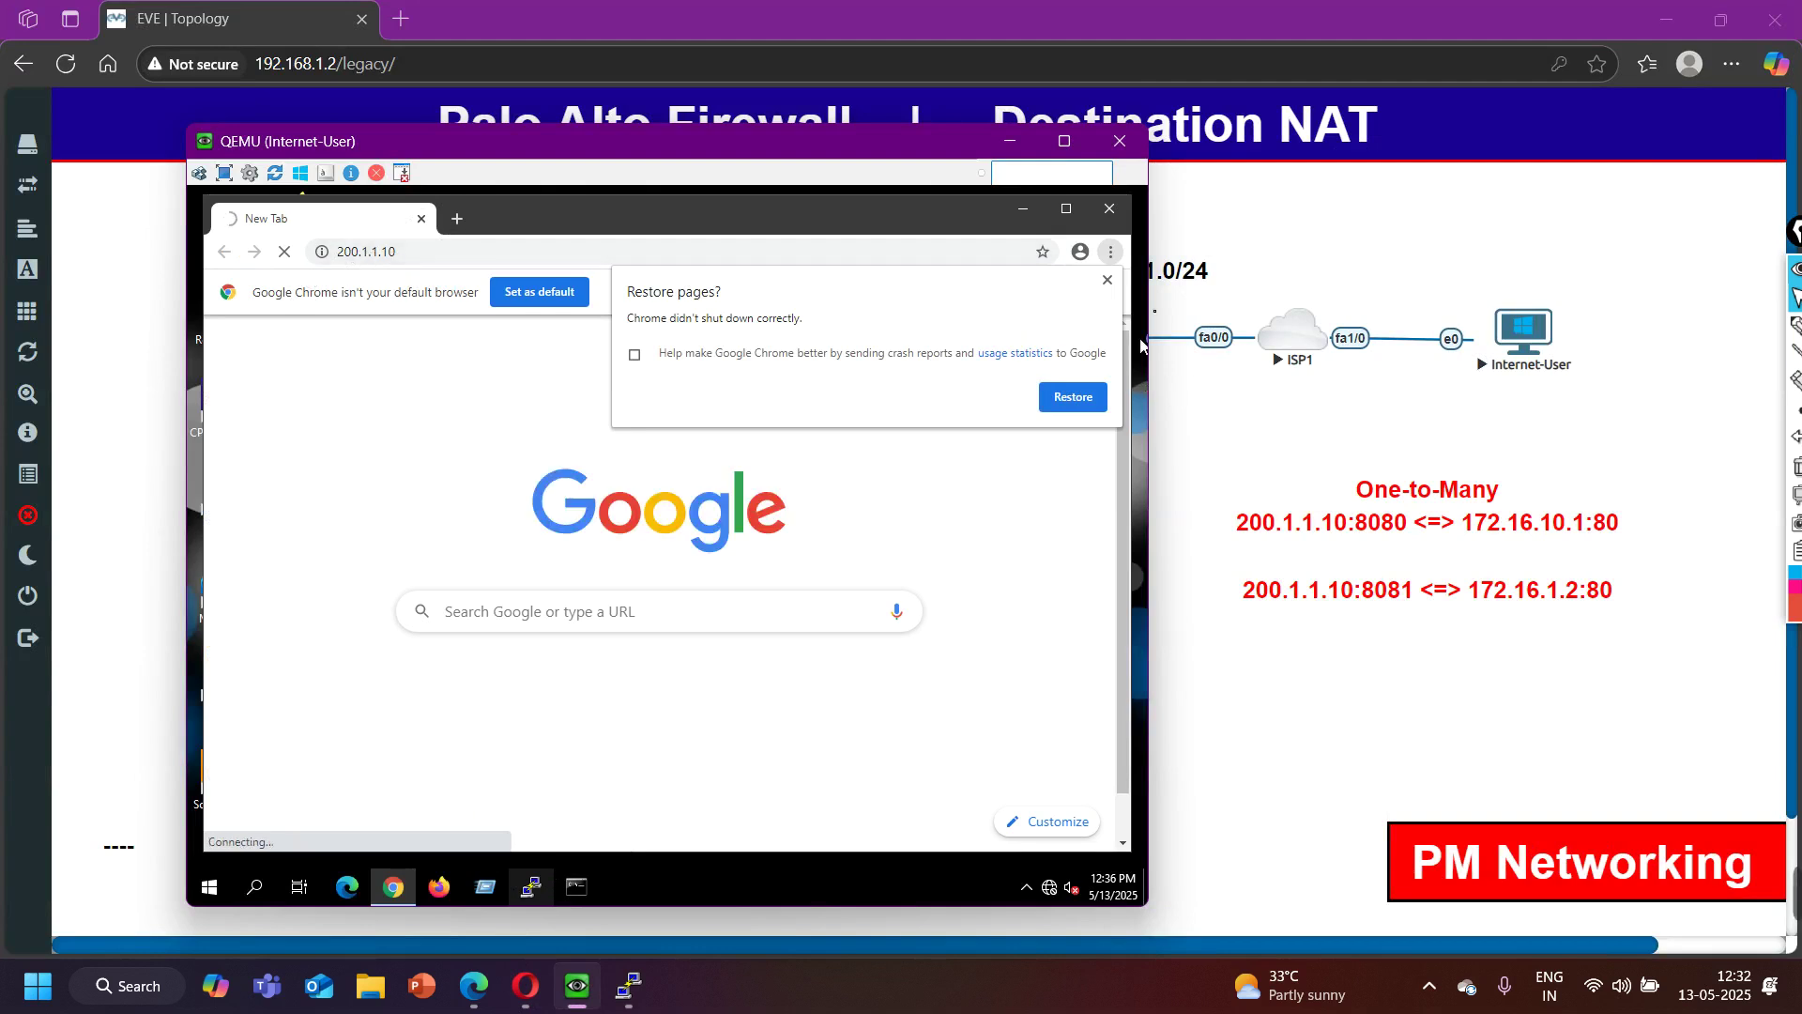
{"action": "left_click", "coordinate": [1112, 280]}
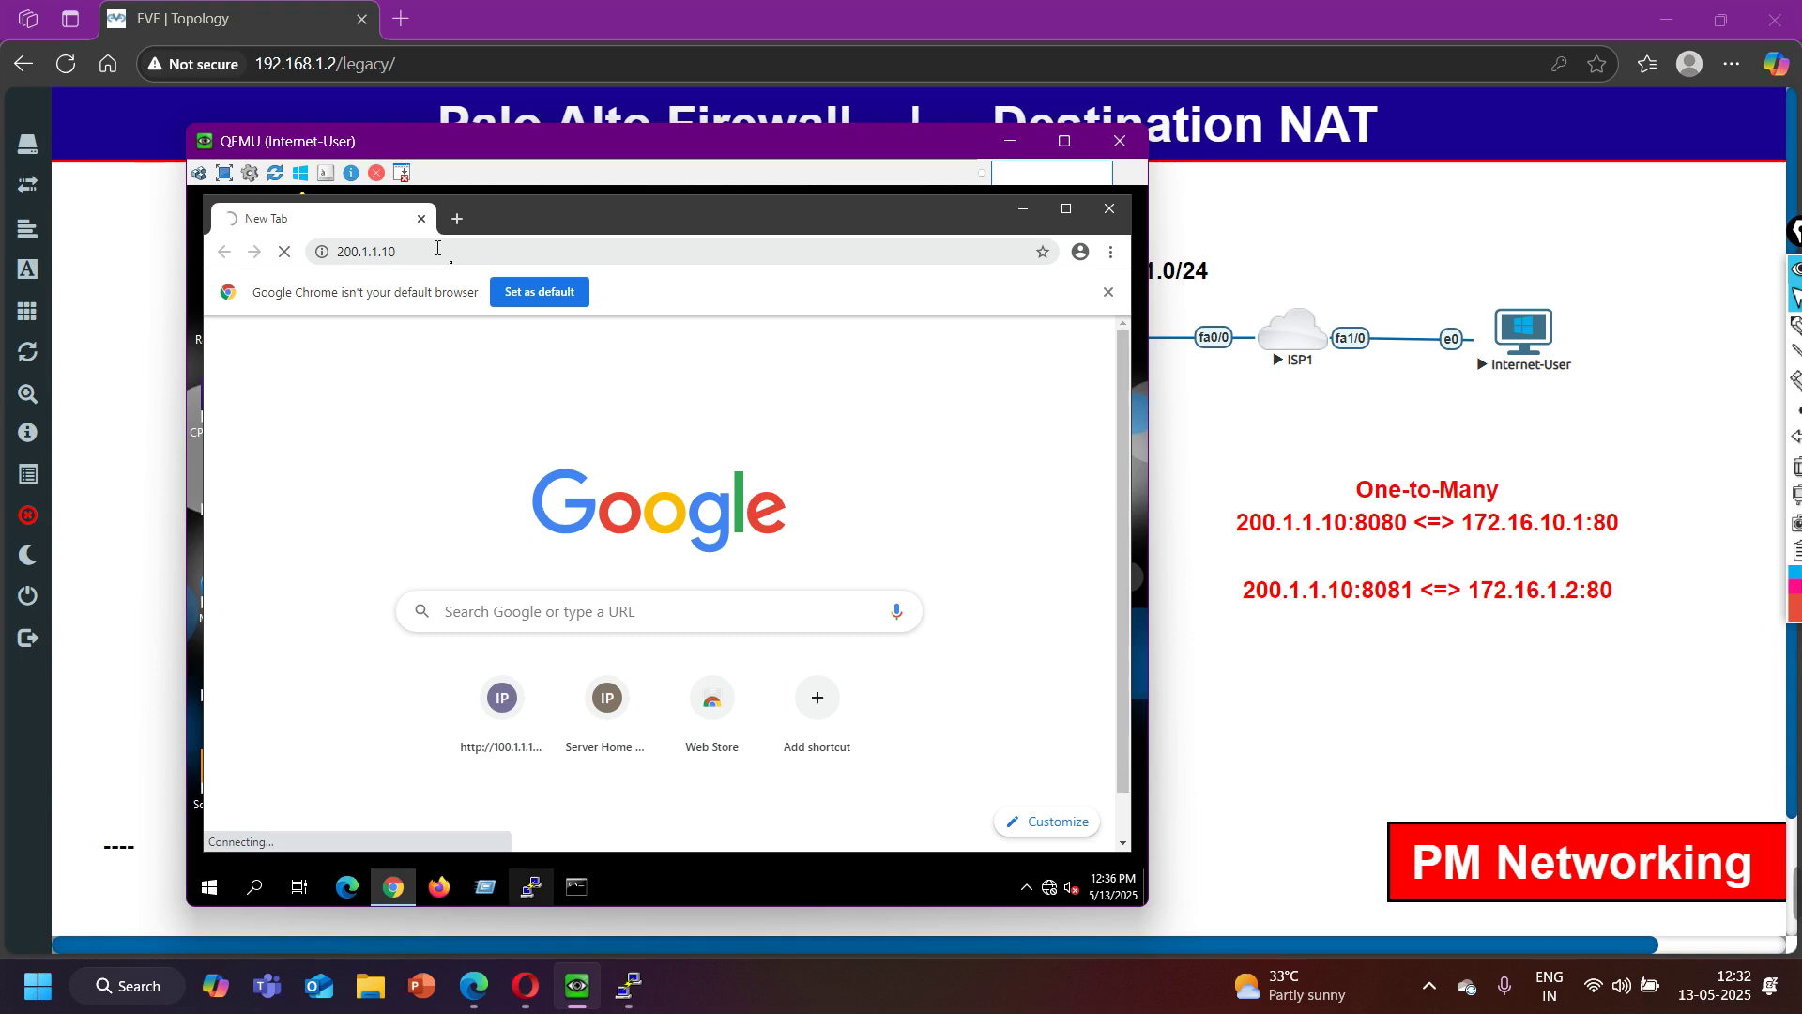
{"action": "left_click", "coordinate": [437, 248]}
{"action": "left_click", "coordinate": [437, 248]}
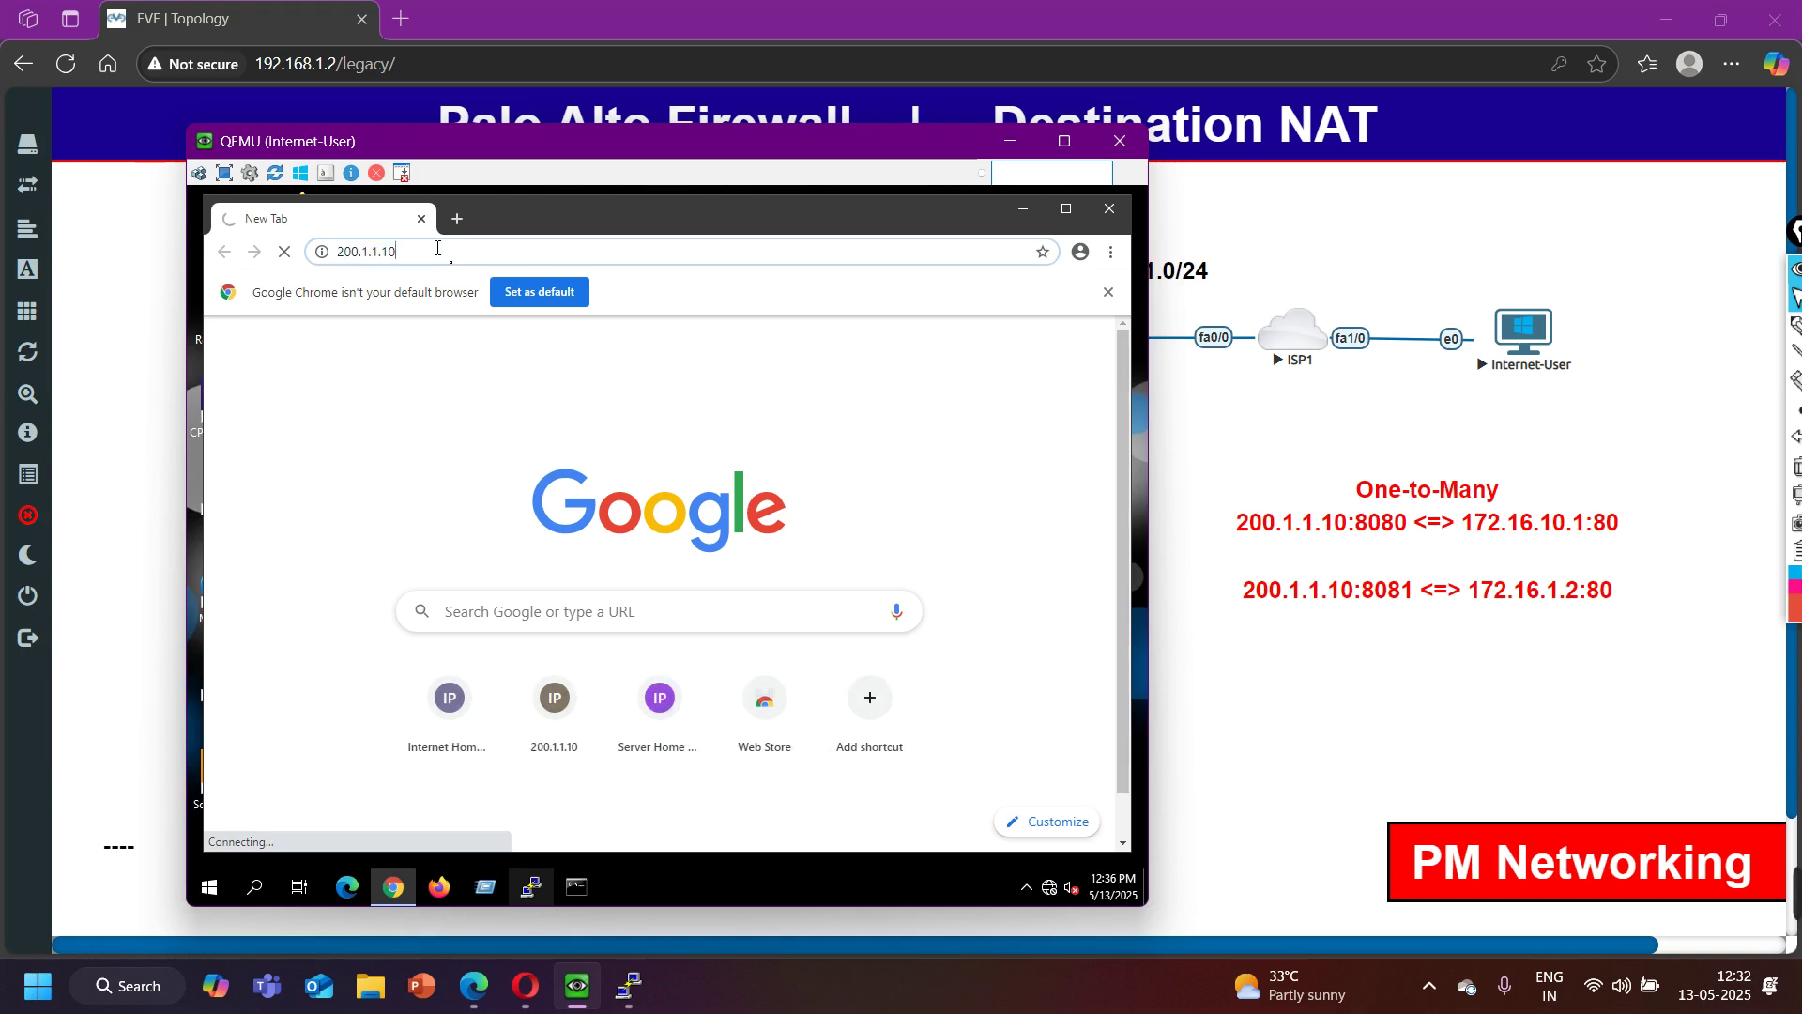
Step: Load 200.1.1.10:8080, sign in to the server, and save the password
{"action": "type", "text": ":8080"}
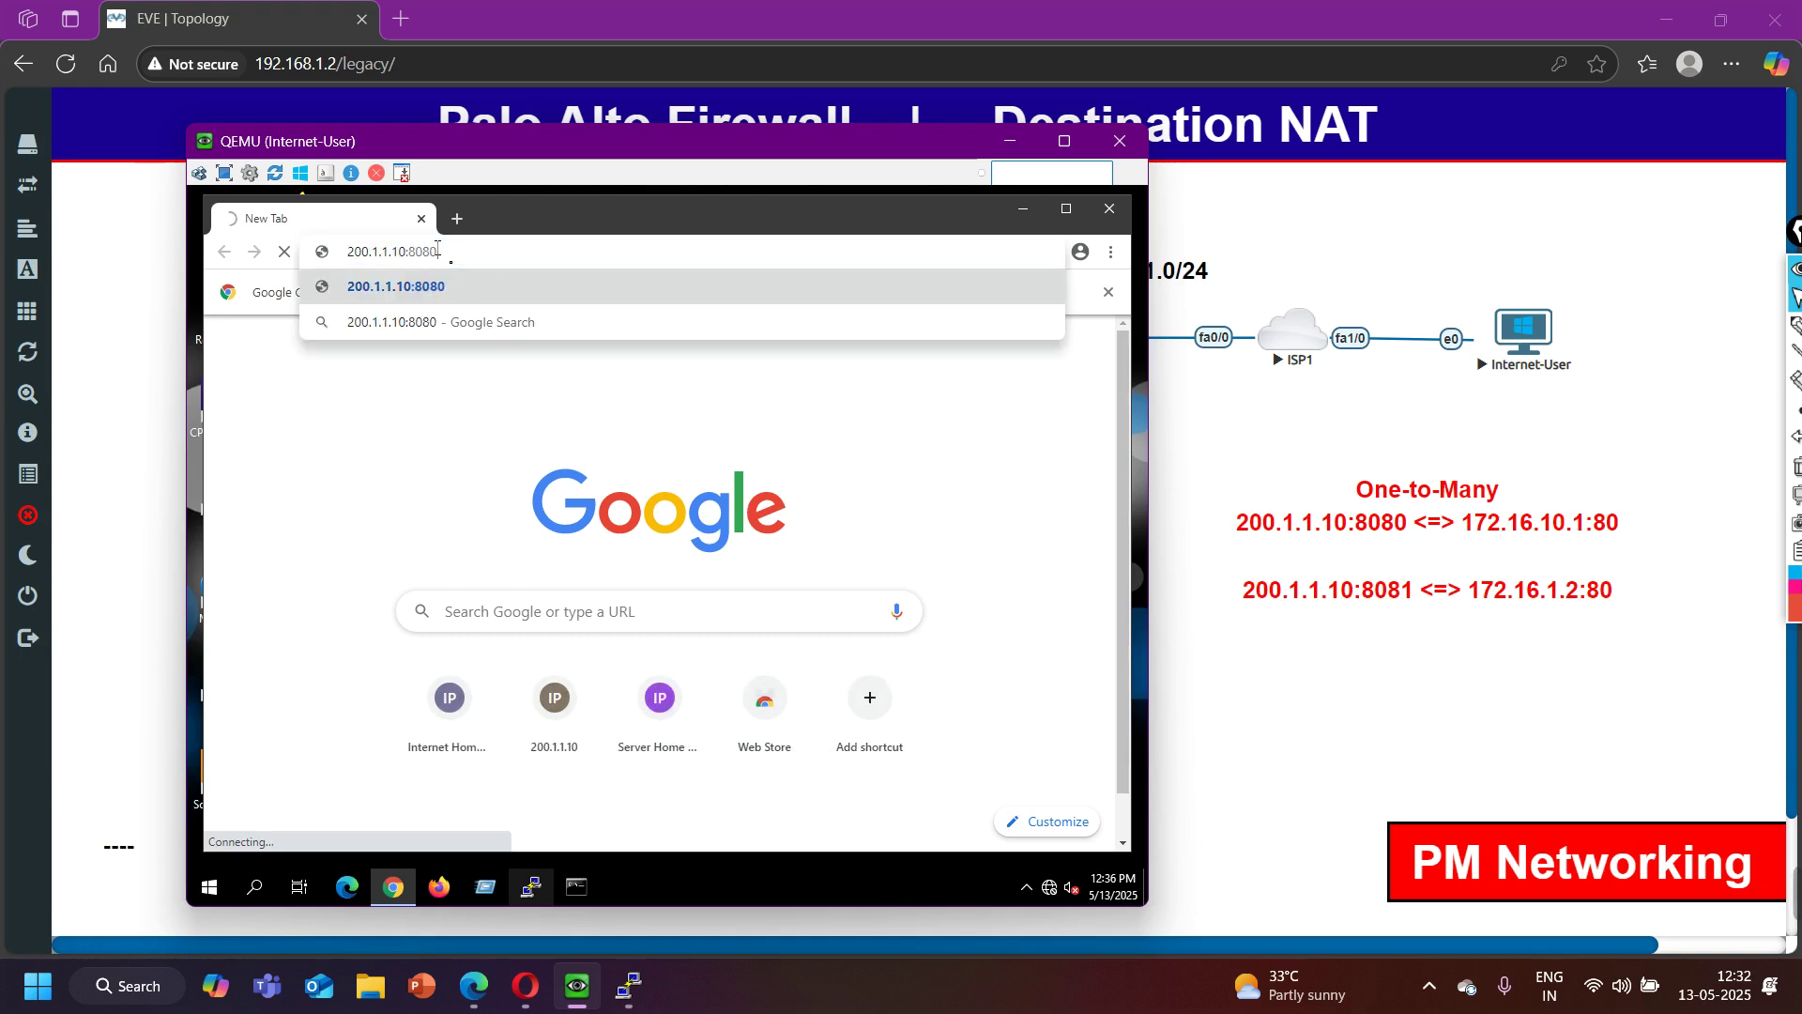
{"action": "key", "text": "Return"}
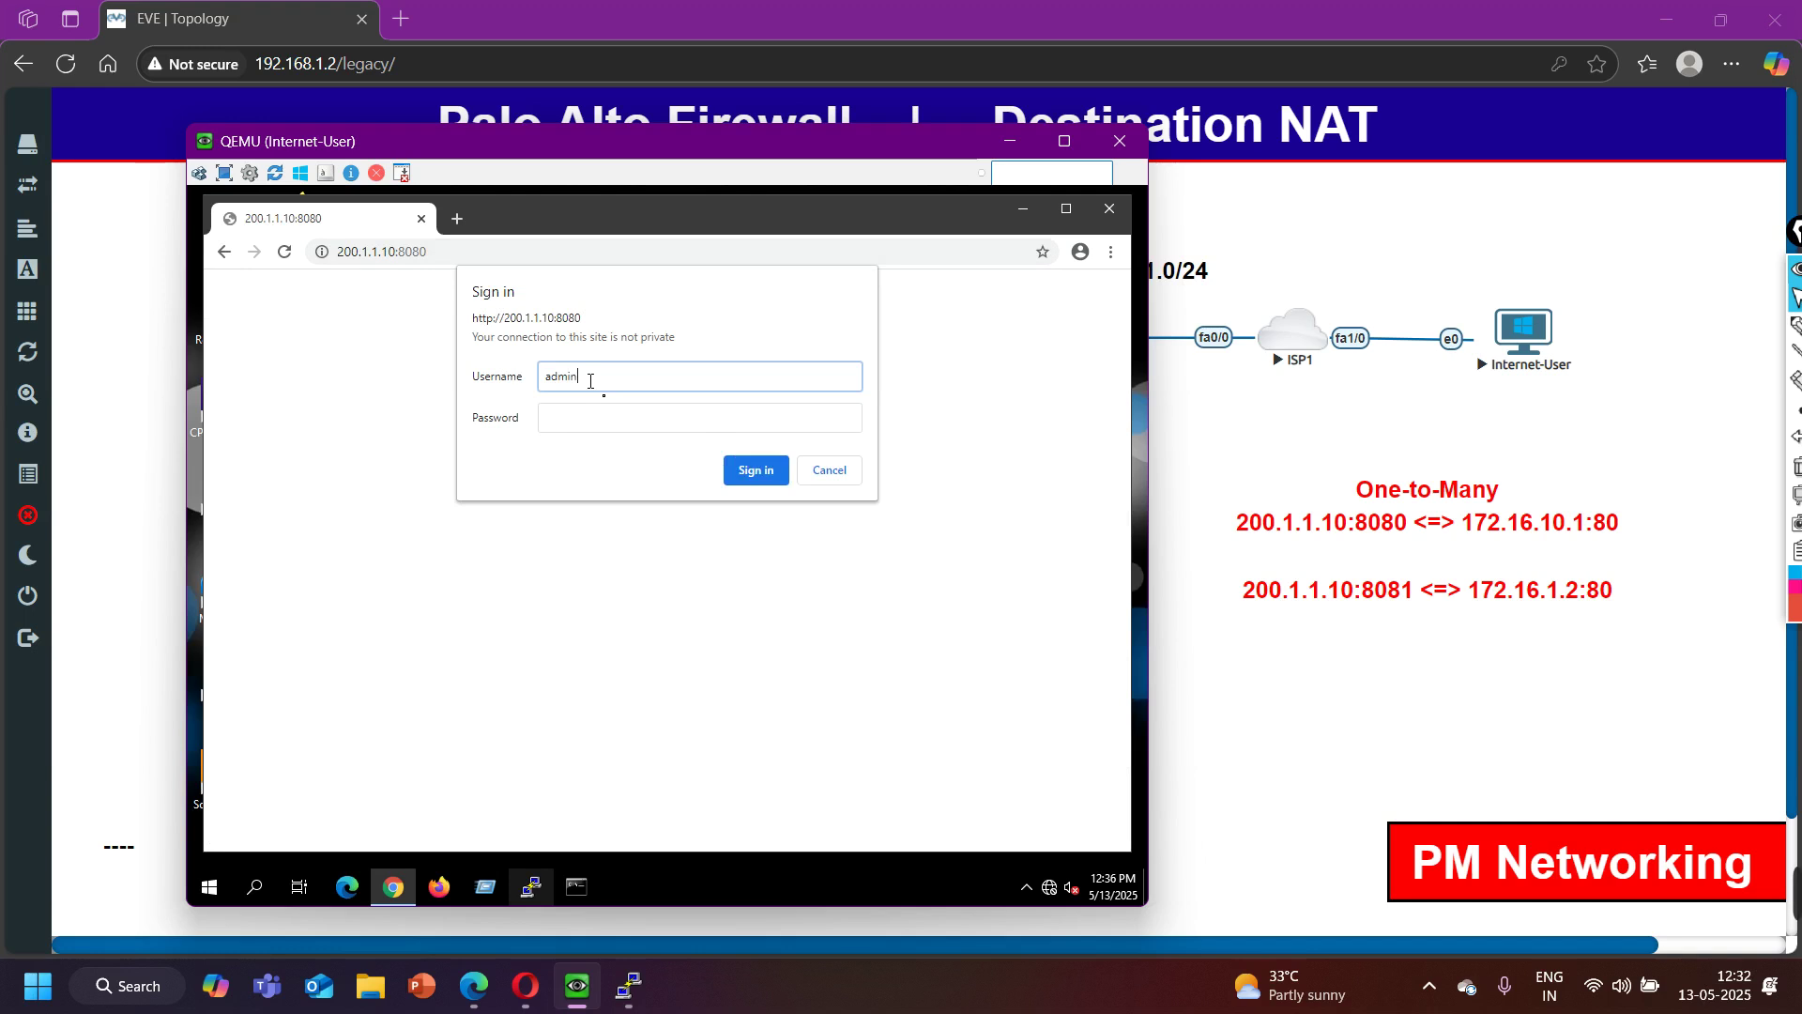
{"action": "key", "text": "Tab"}
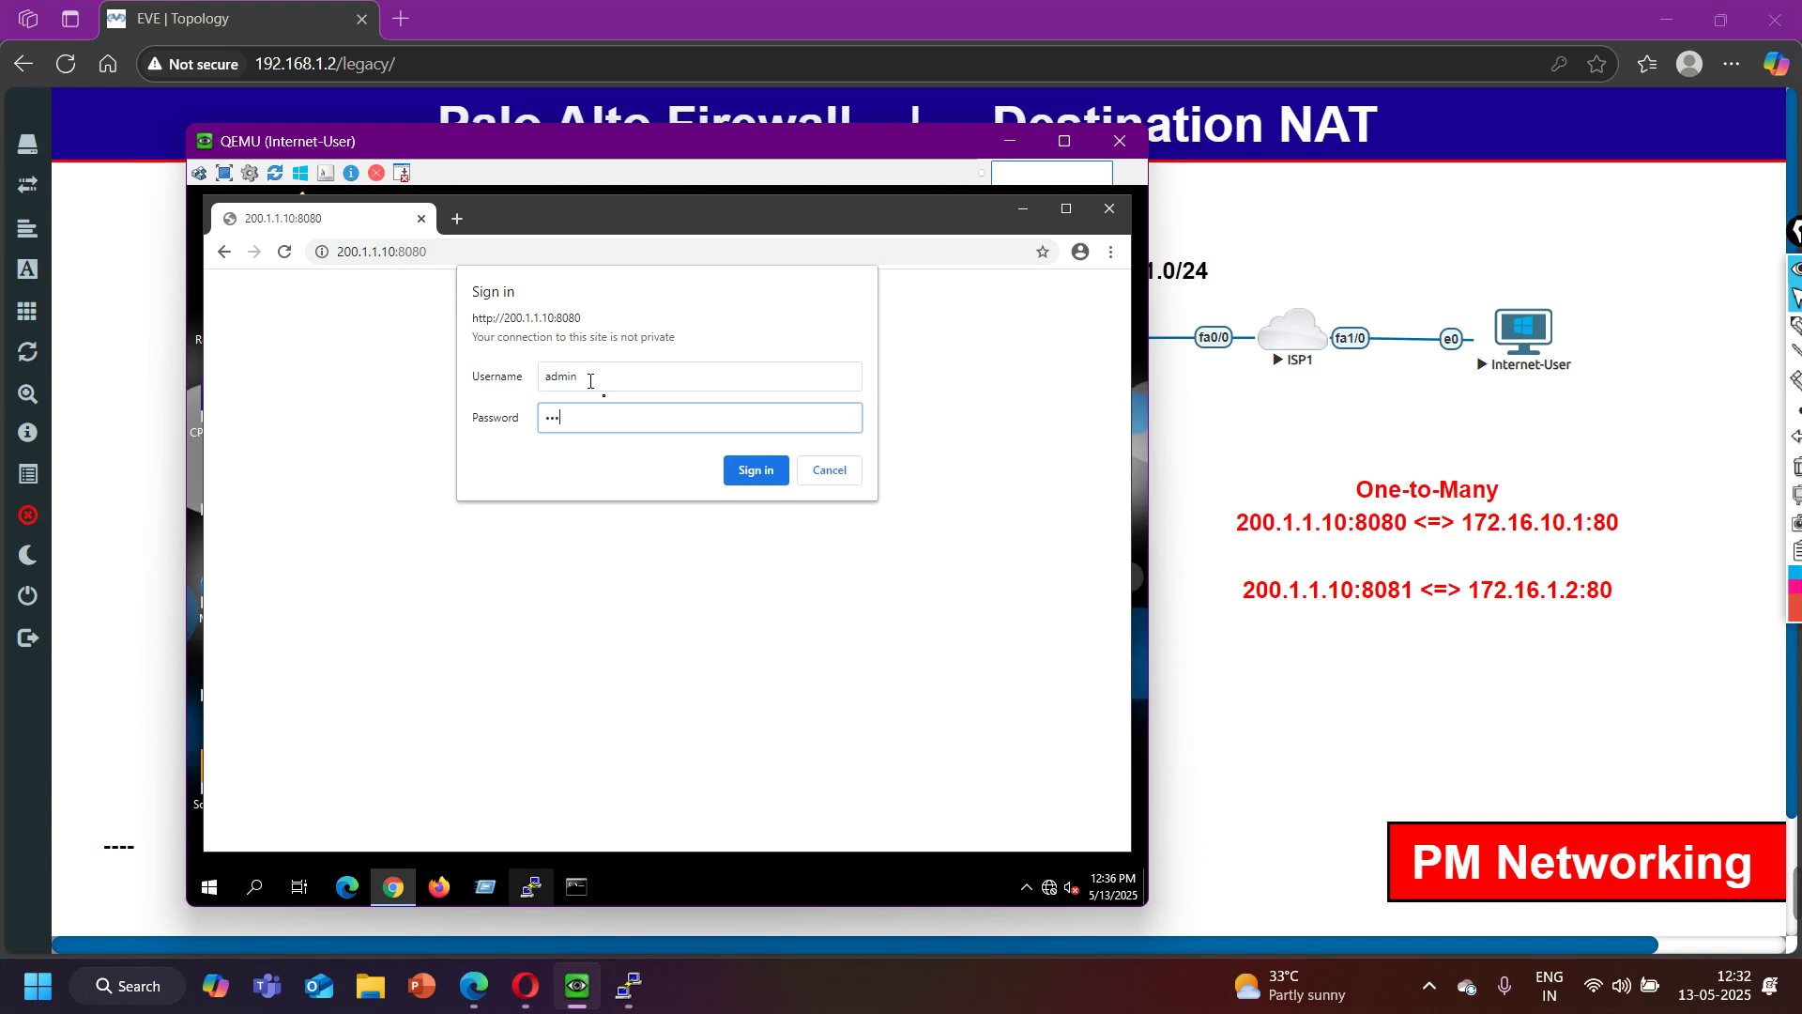
{"action": "key", "text": "Return"}
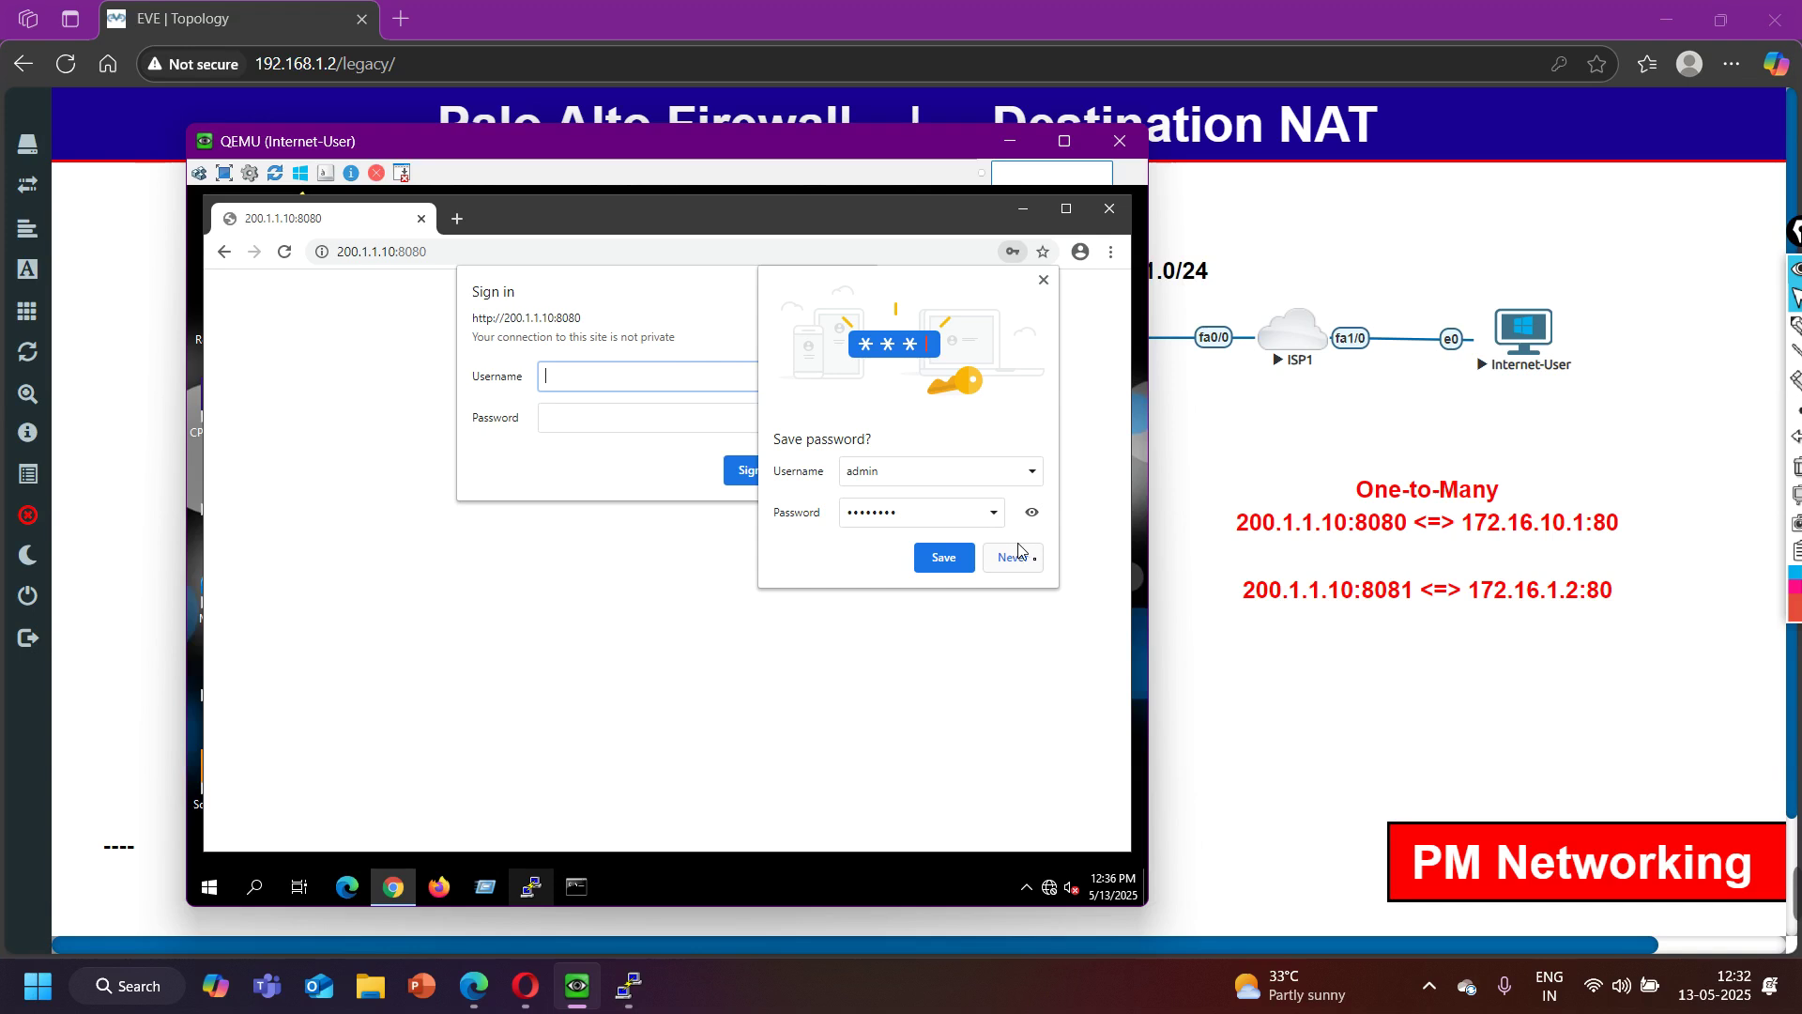
{"action": "left_click", "coordinate": [942, 560]}
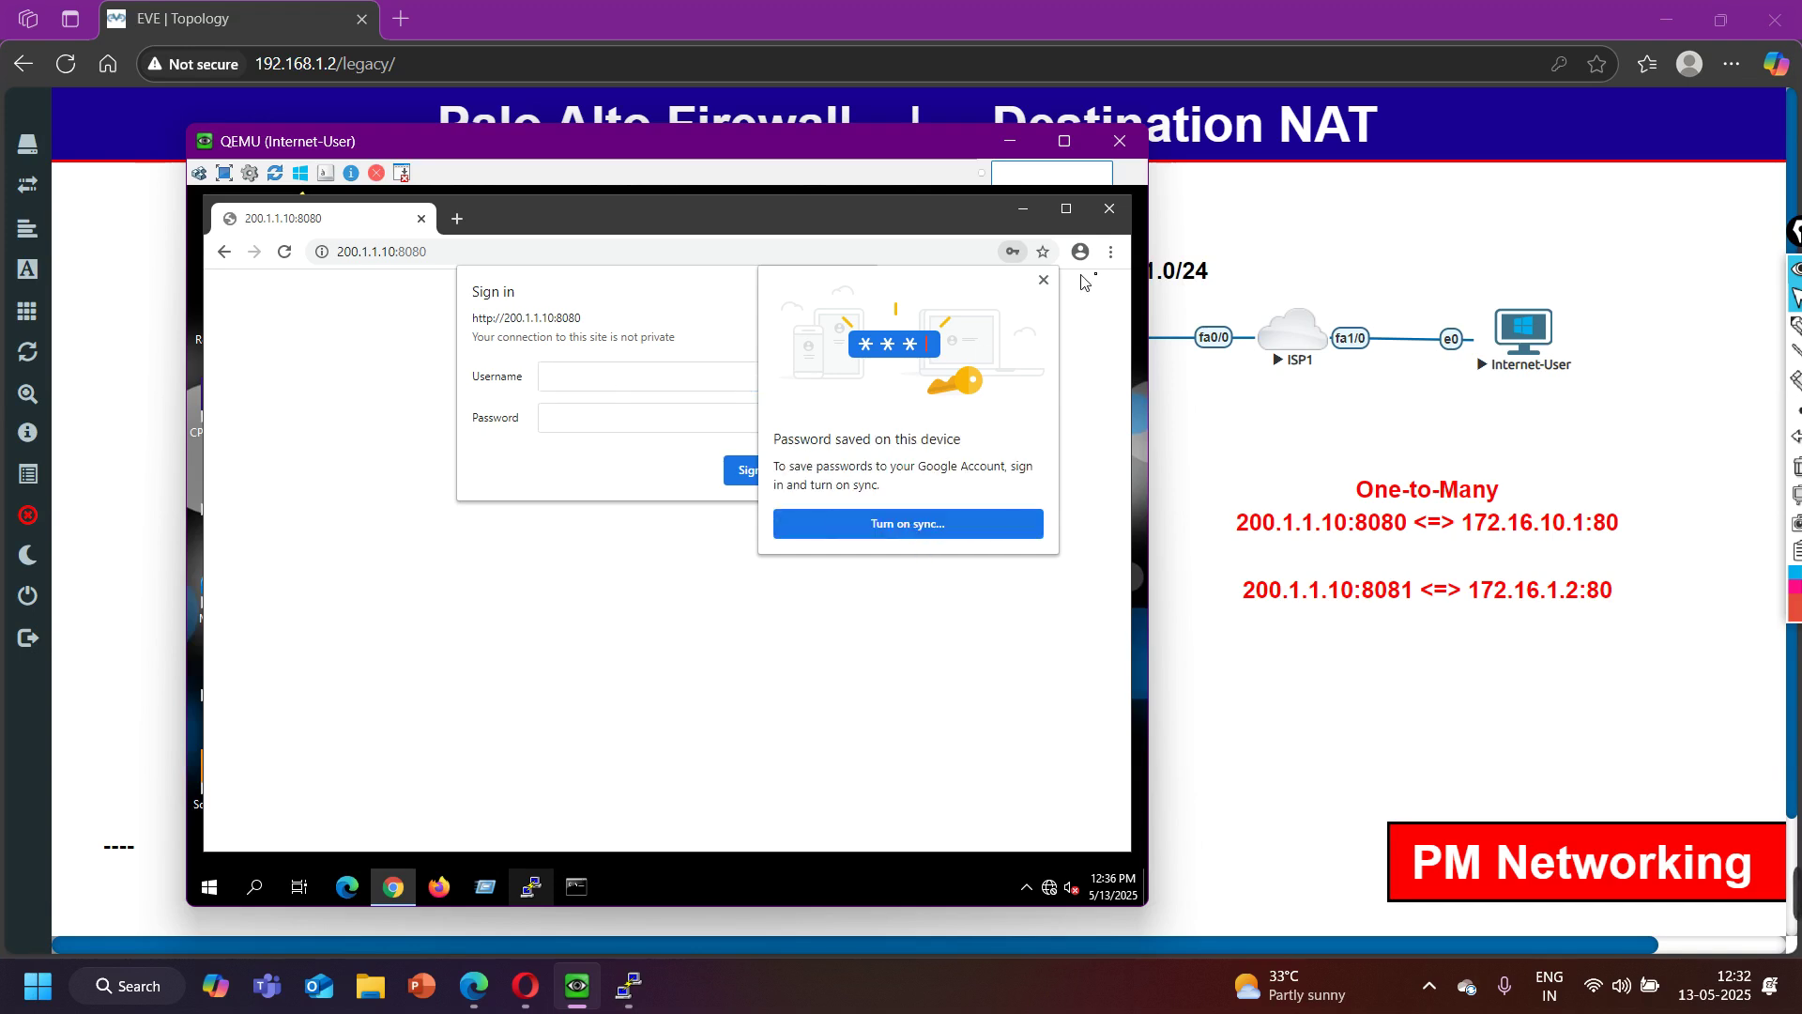
{"action": "left_click", "coordinate": [1043, 280]}
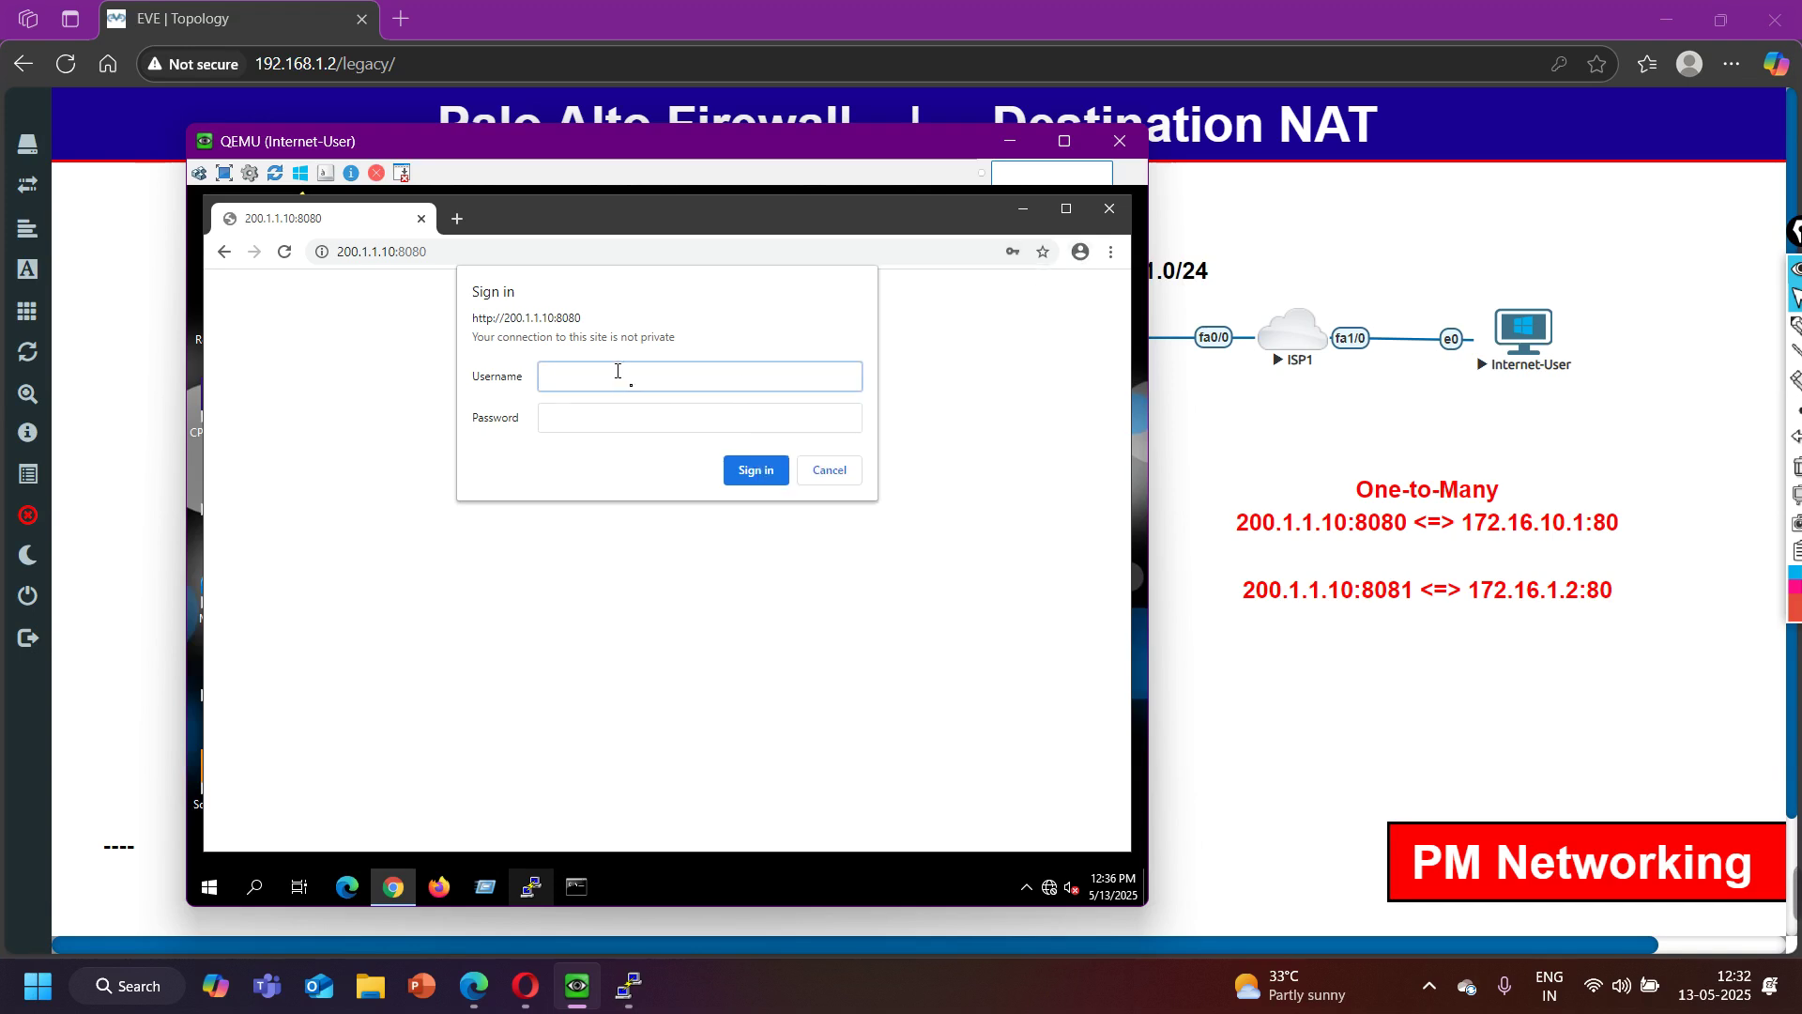
Step: Sign in again to reach the Server Home Page, then switch to the firewall console
{"action": "key", "text": "Tab"}
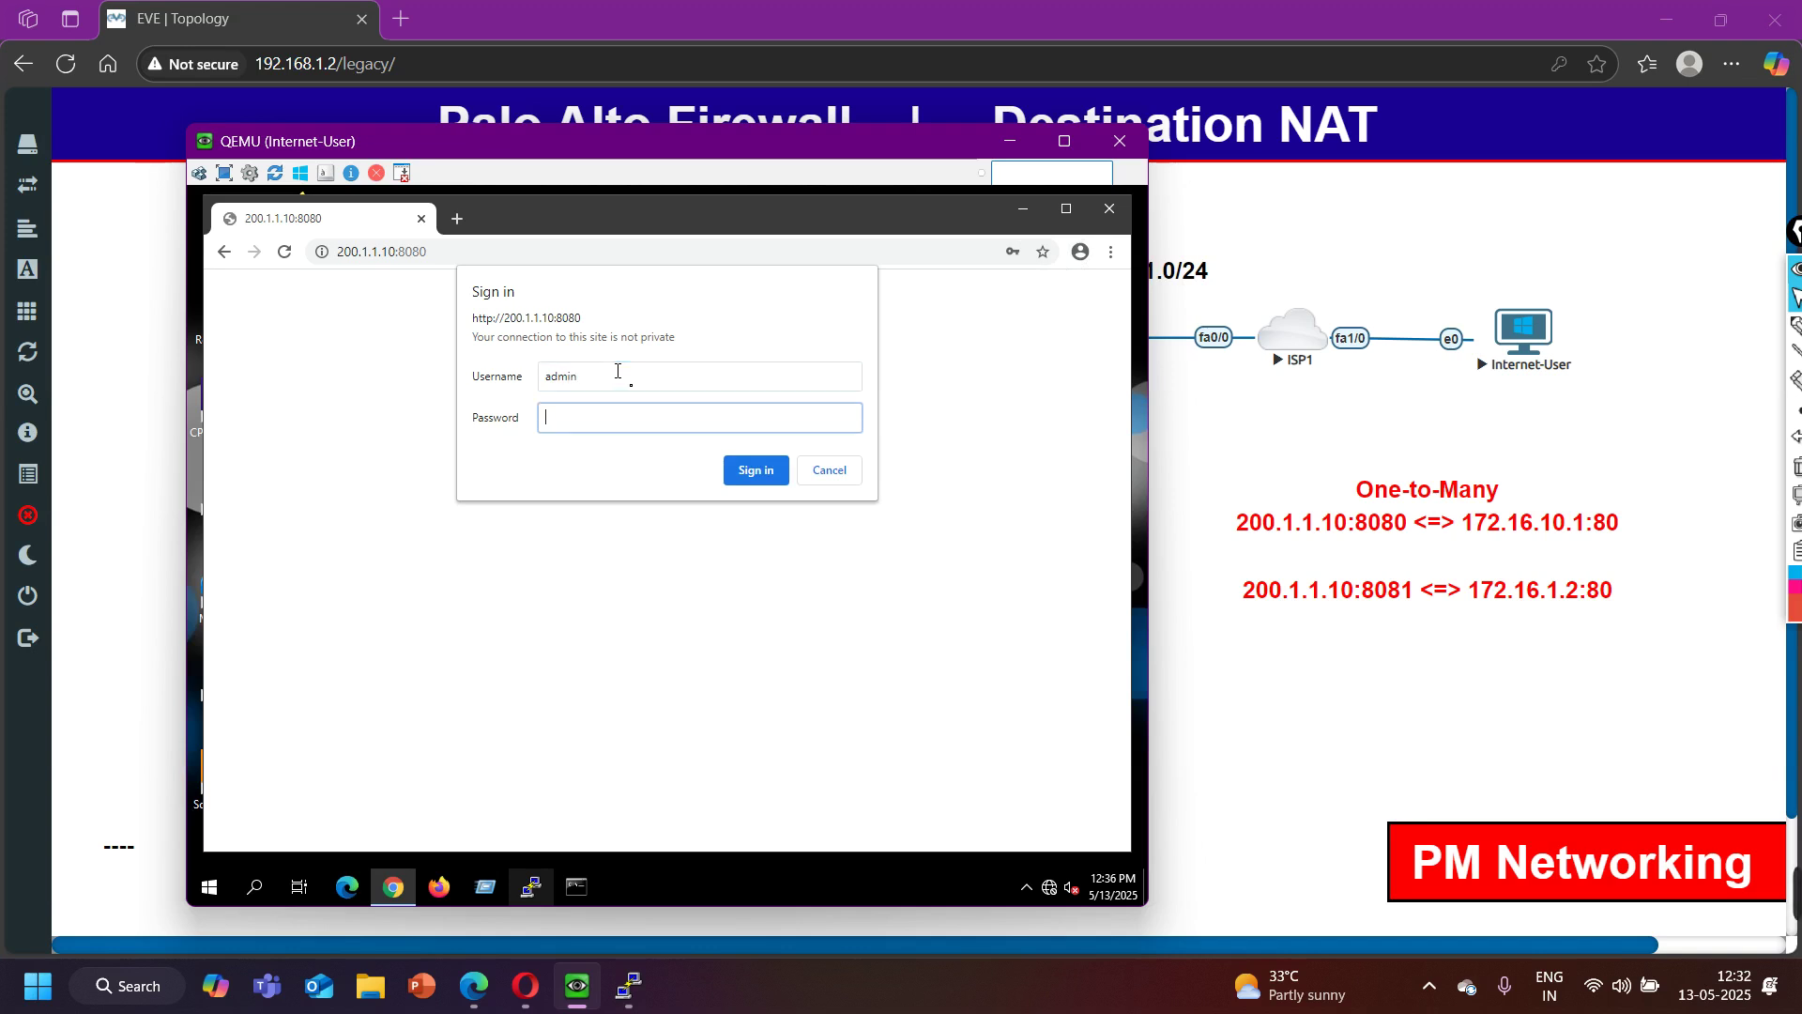
{"action": "key", "text": "Return"}
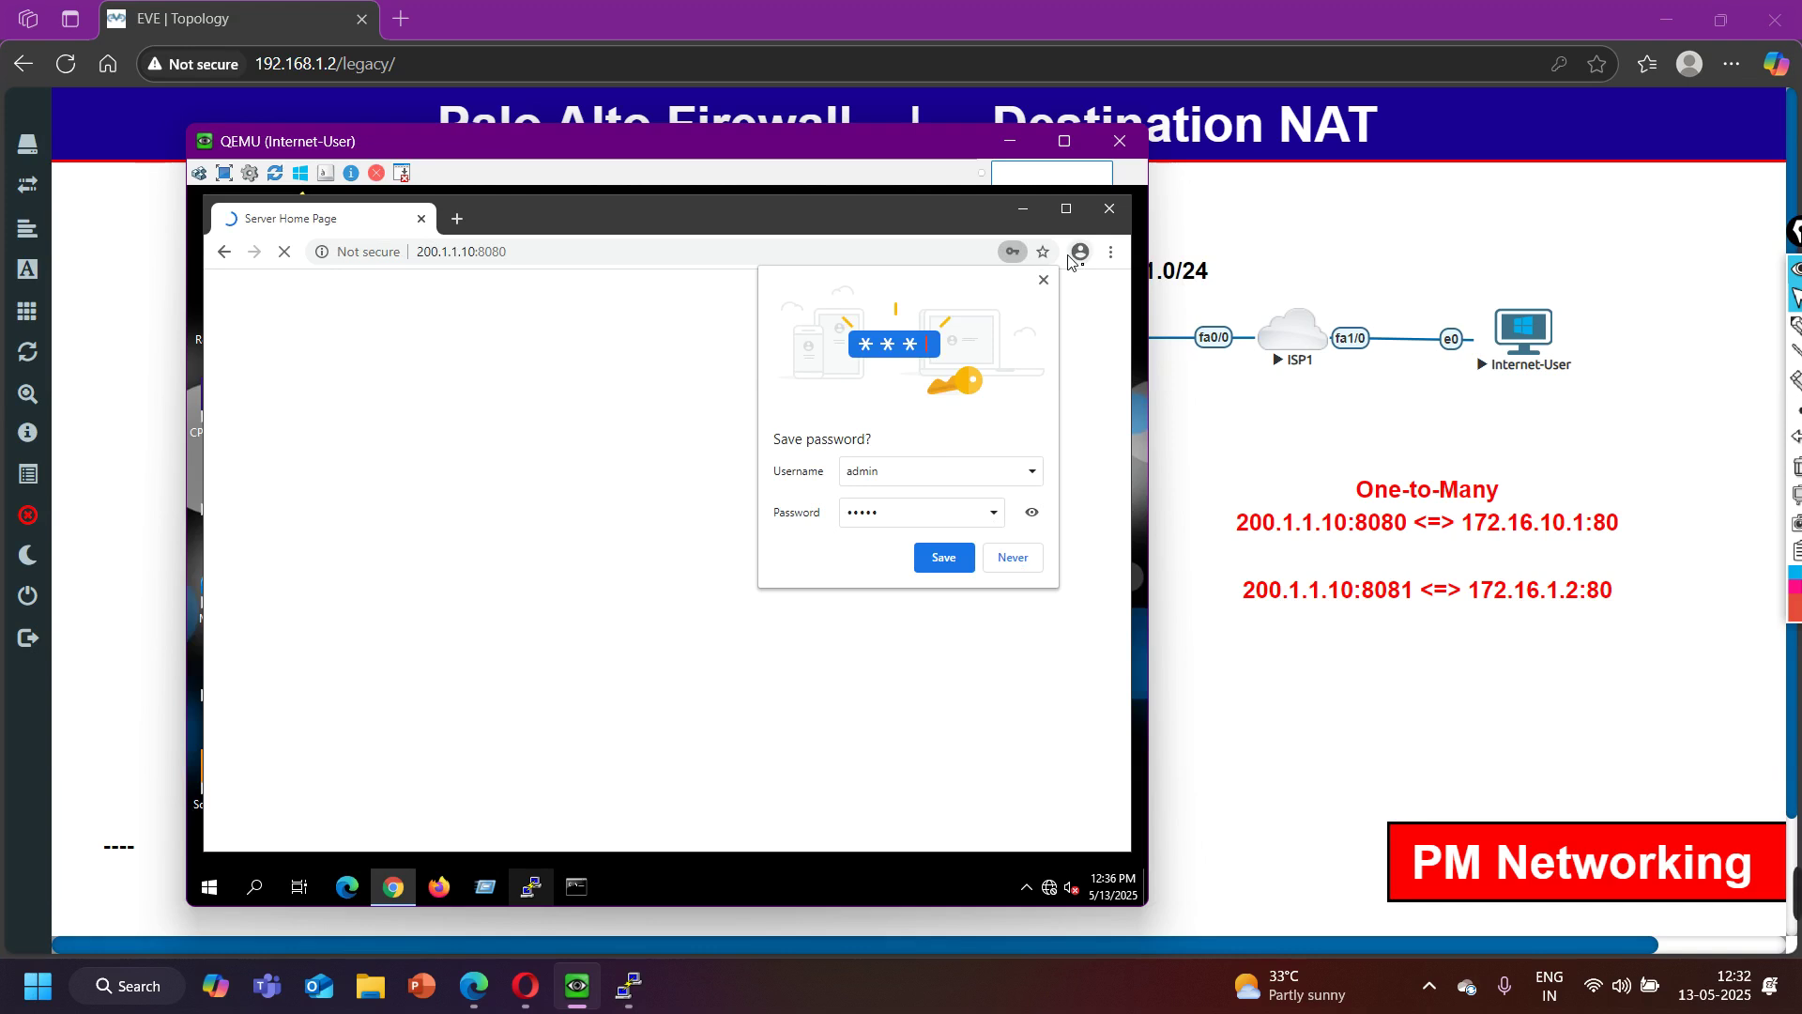
{"action": "left_click", "coordinate": [1045, 283]}
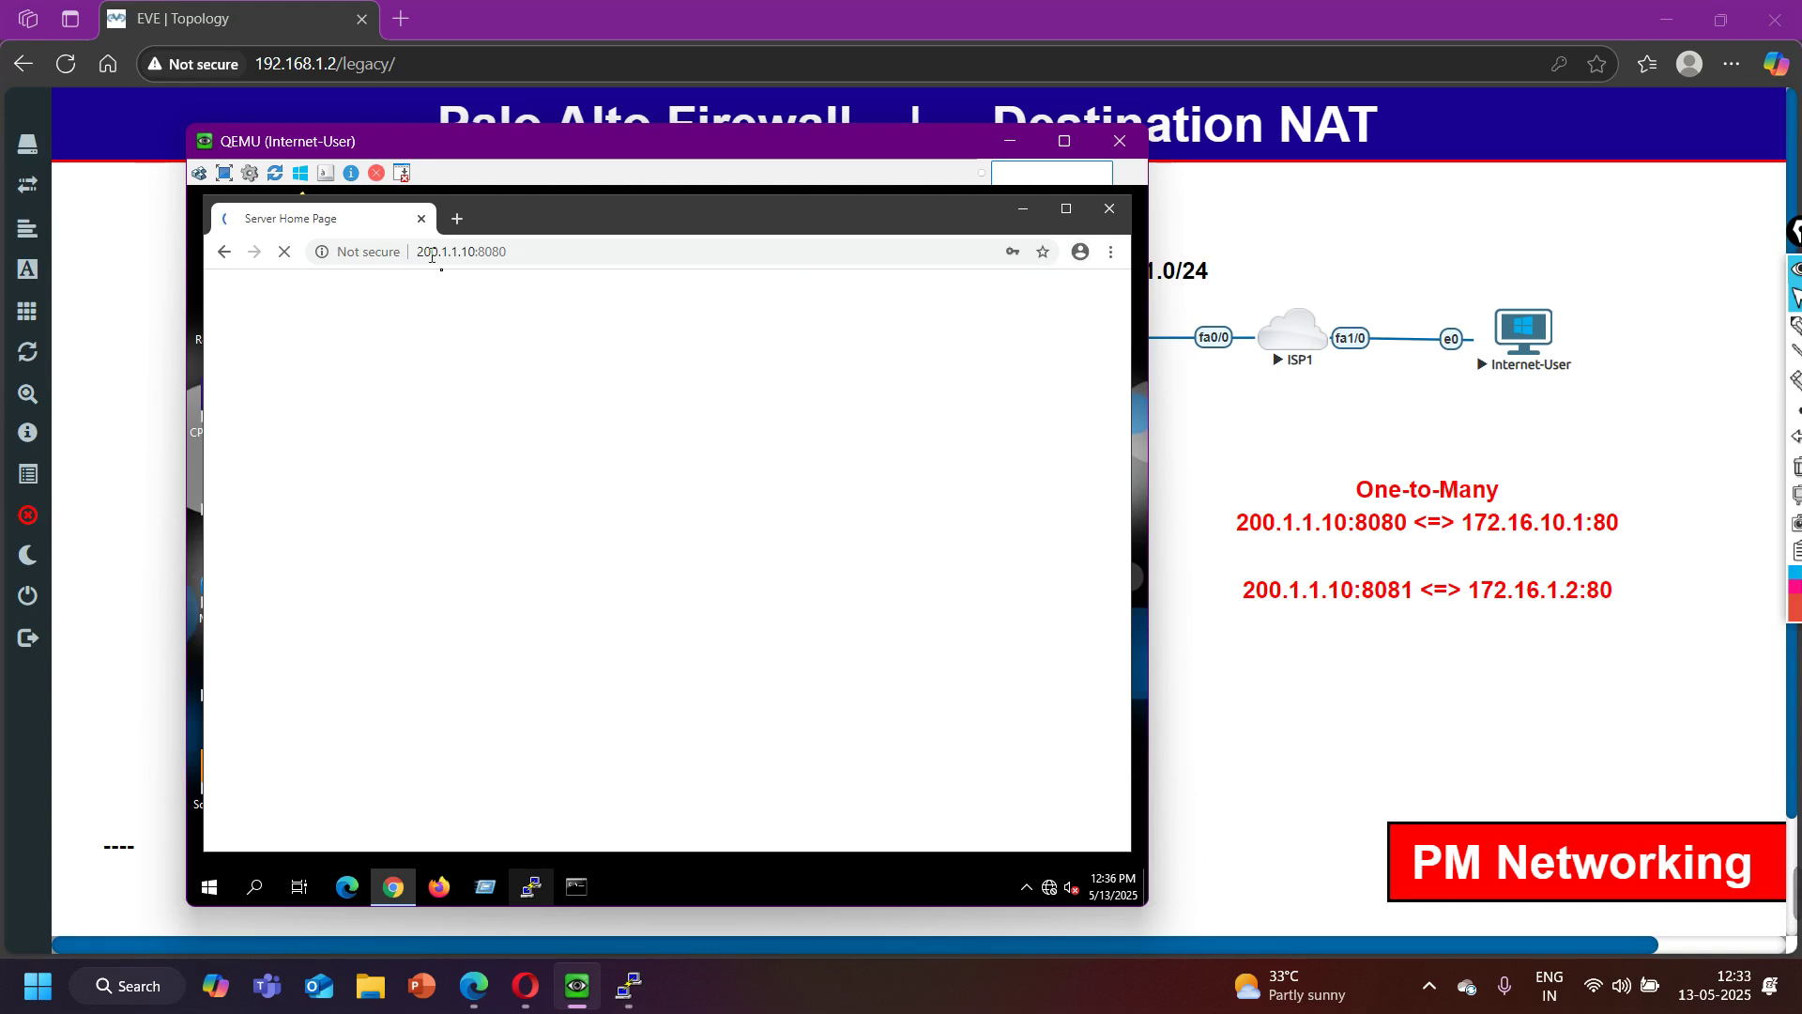
{"action": "left_click", "coordinate": [525, 985]}
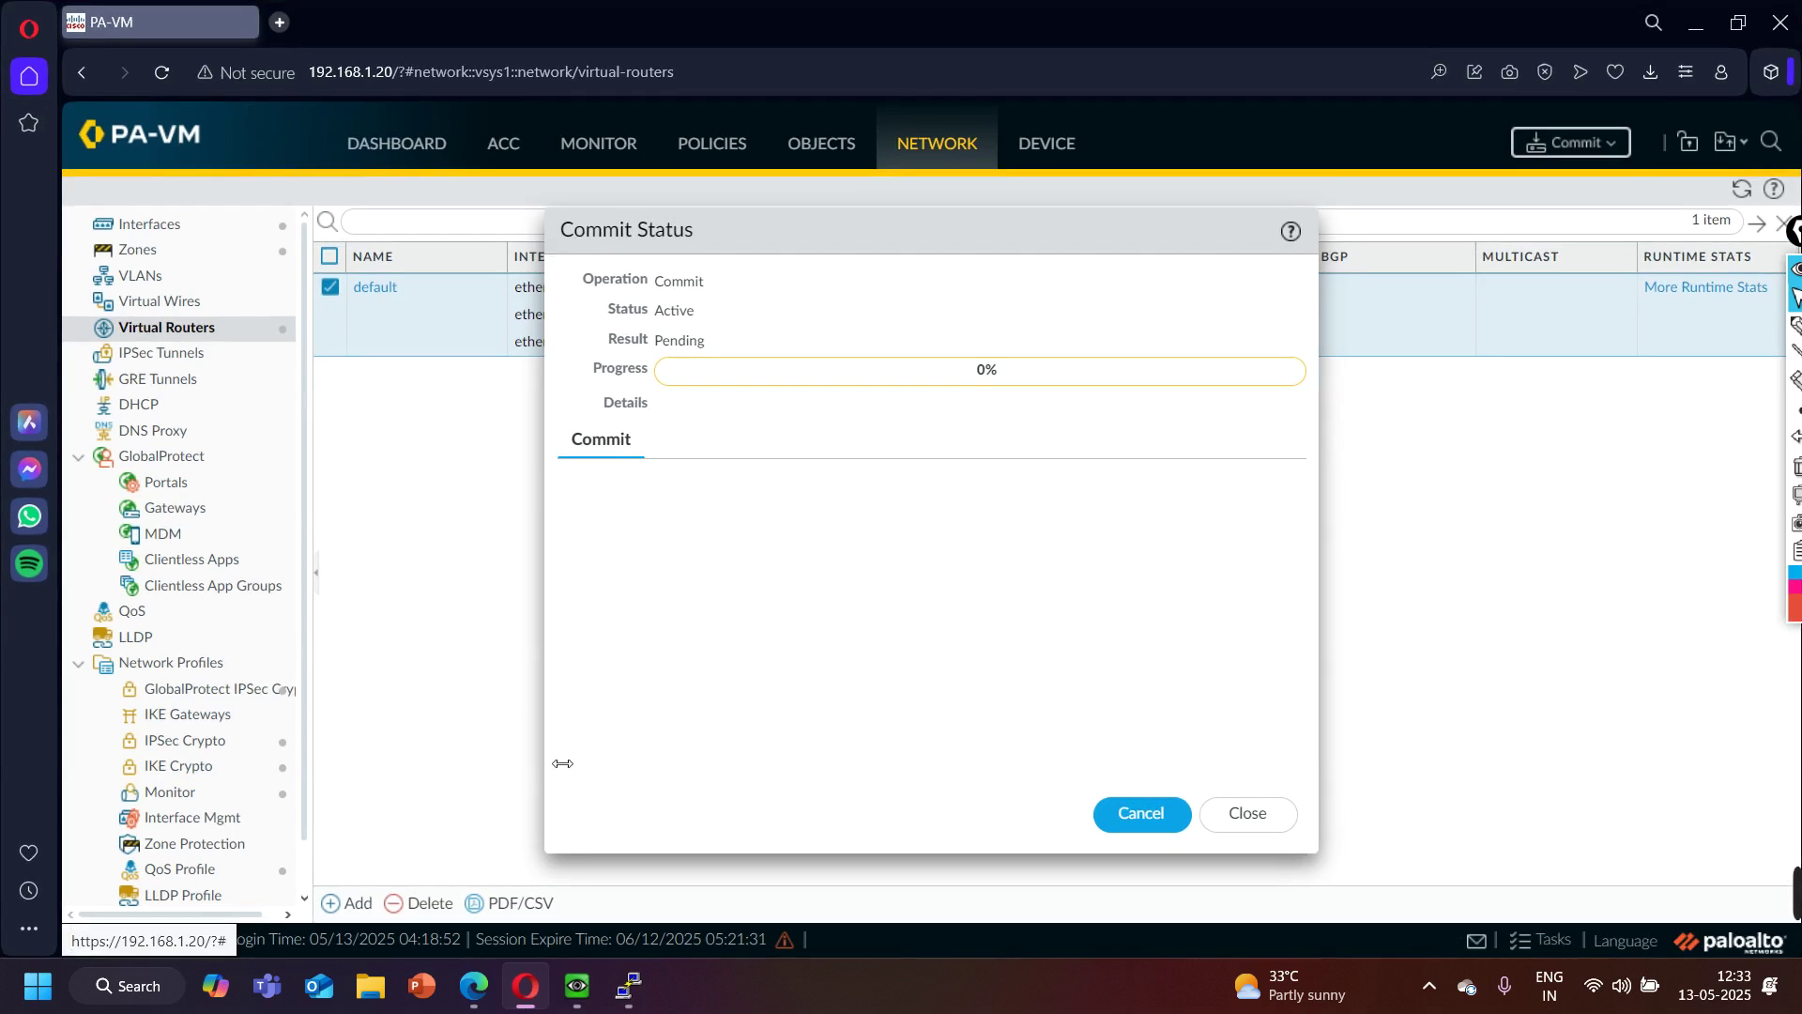
Step: Close the Commit Status dialog and show Monitor > Logs > Traffic
{"action": "left_click", "coordinate": [1241, 814]}
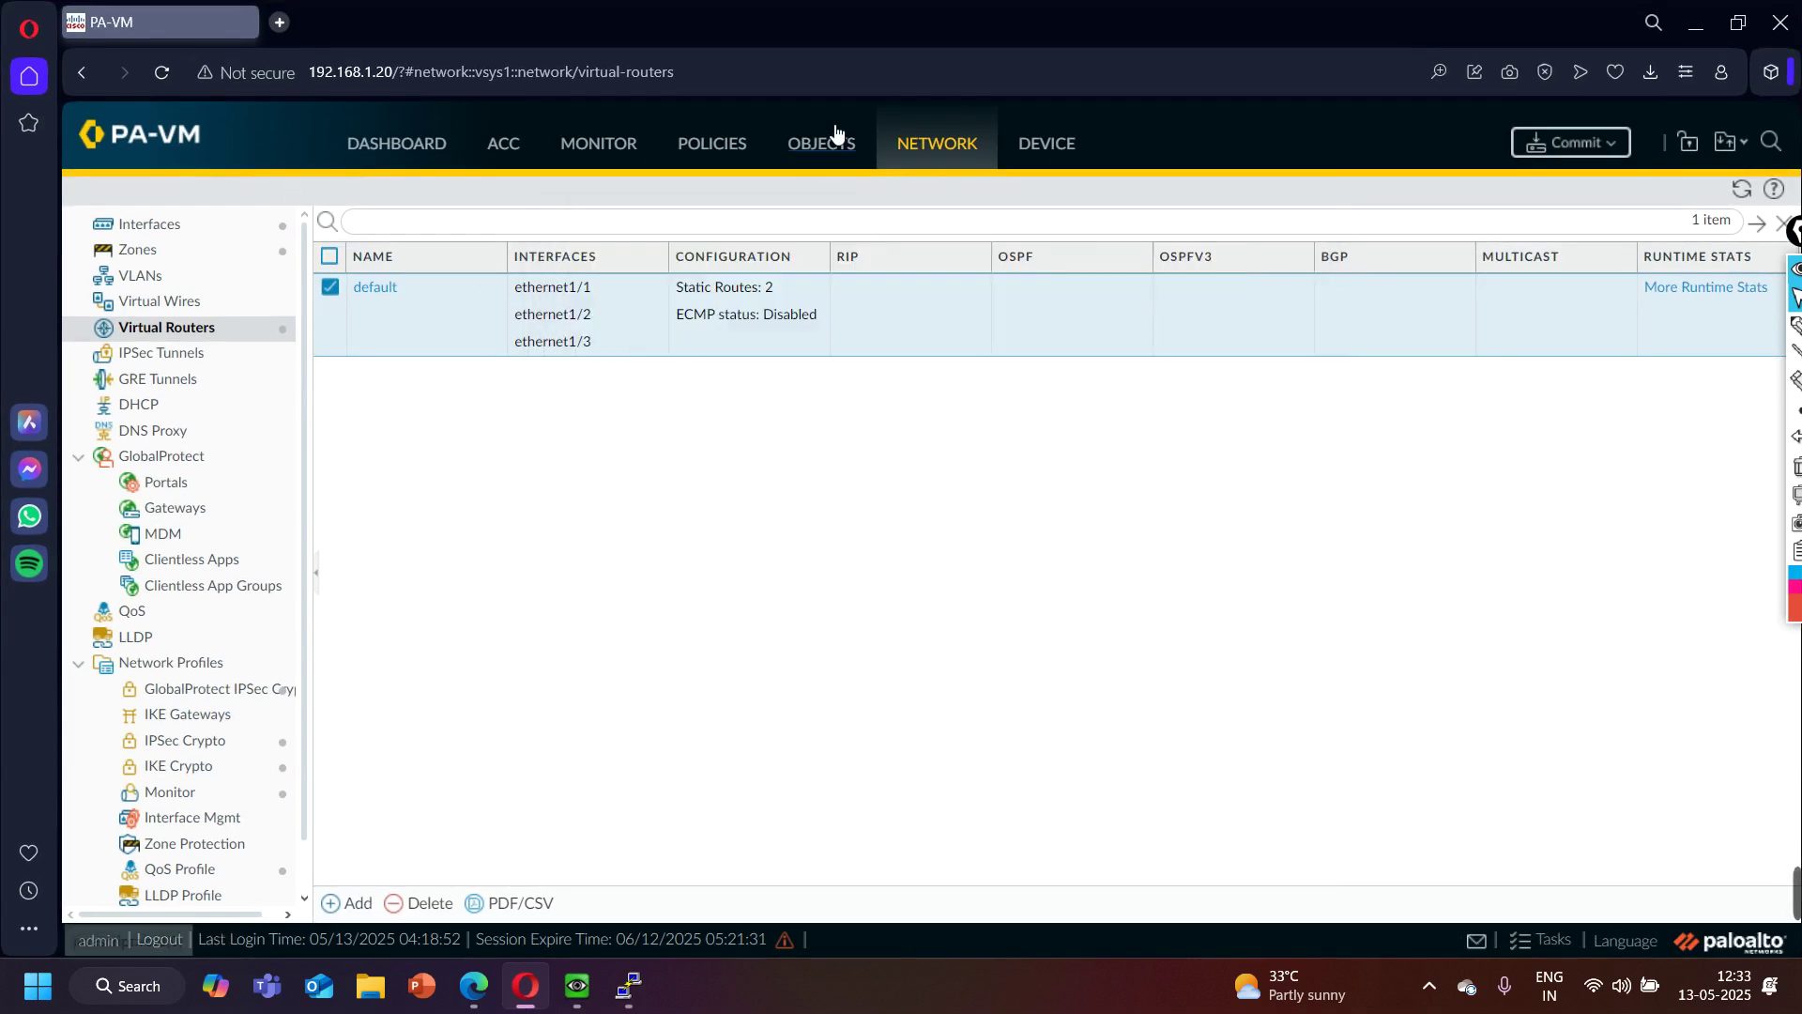
{"action": "left_click", "coordinate": [632, 152]}
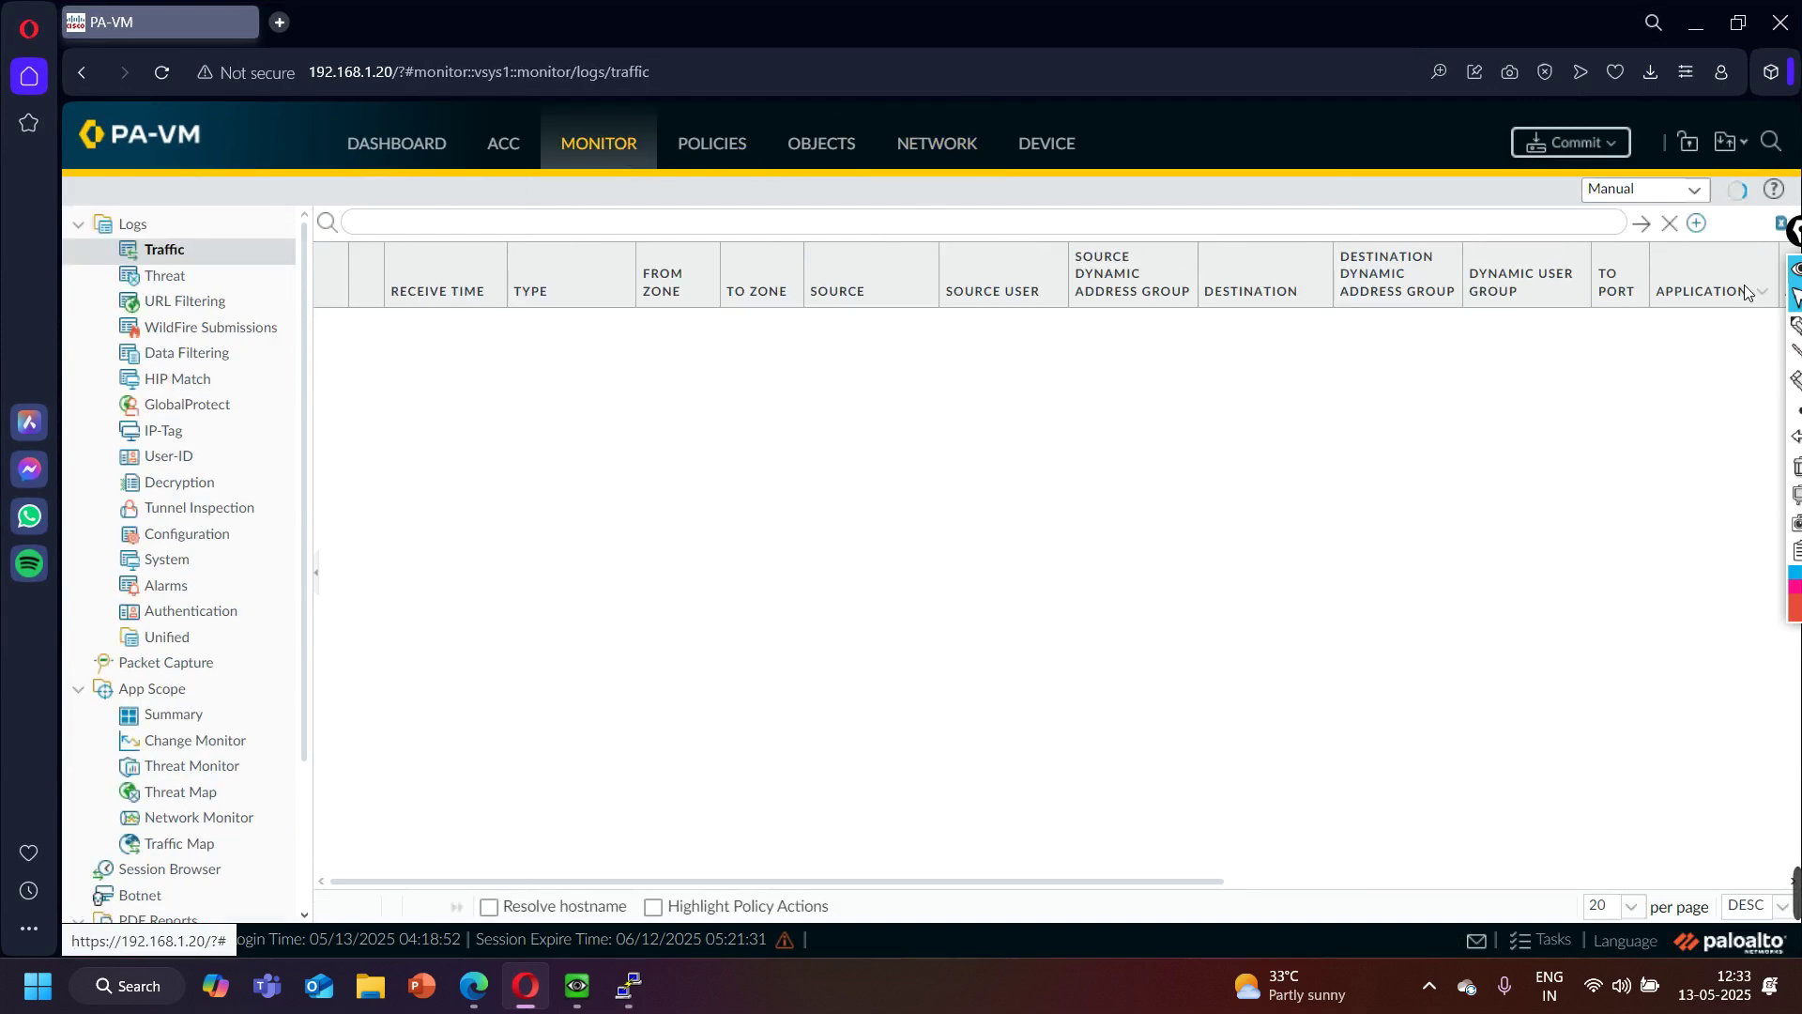
{"action": "left_click_drag", "start_coordinate": [1795, 230], "coordinate": [1795, 366]}
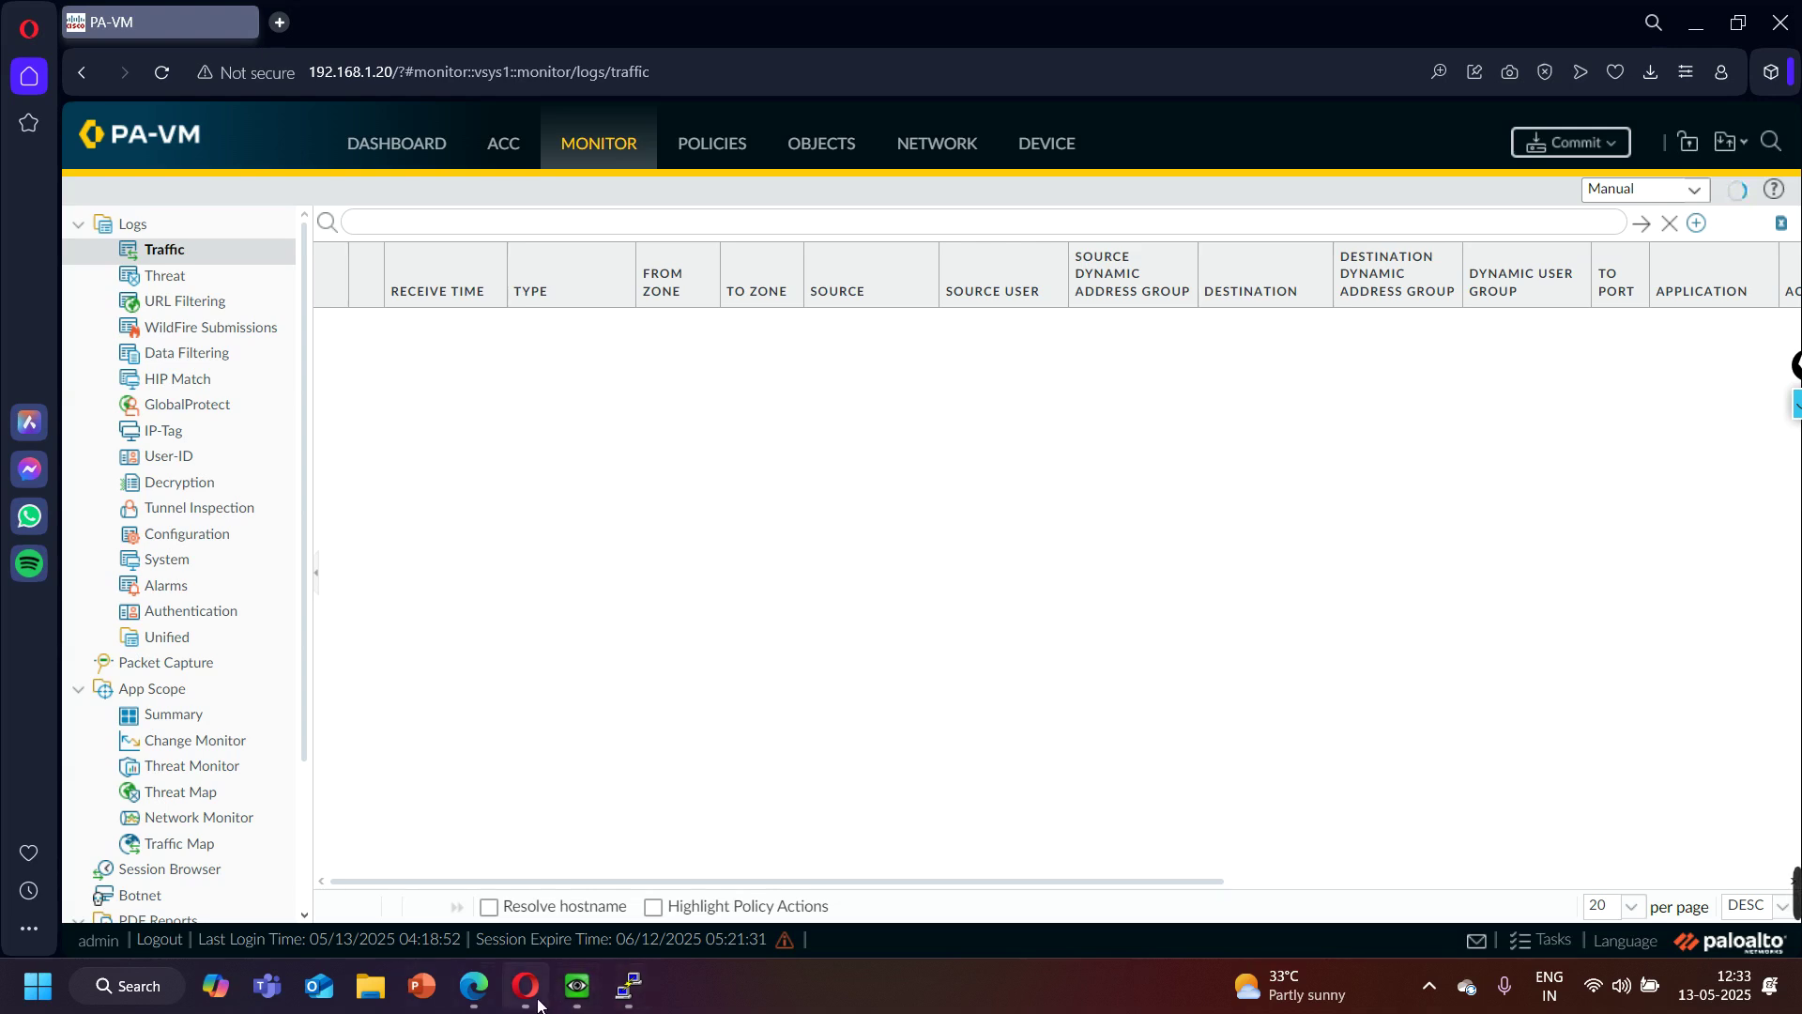
Step: Check the Server Home Page on the internet host, then view the refreshed 100.1.1.1-to-200.1.1.10:8080 Traffic entries
{"action": "mouse_move", "coordinate": [533, 1004]}
{"action": "left_click", "coordinate": [577, 985]}
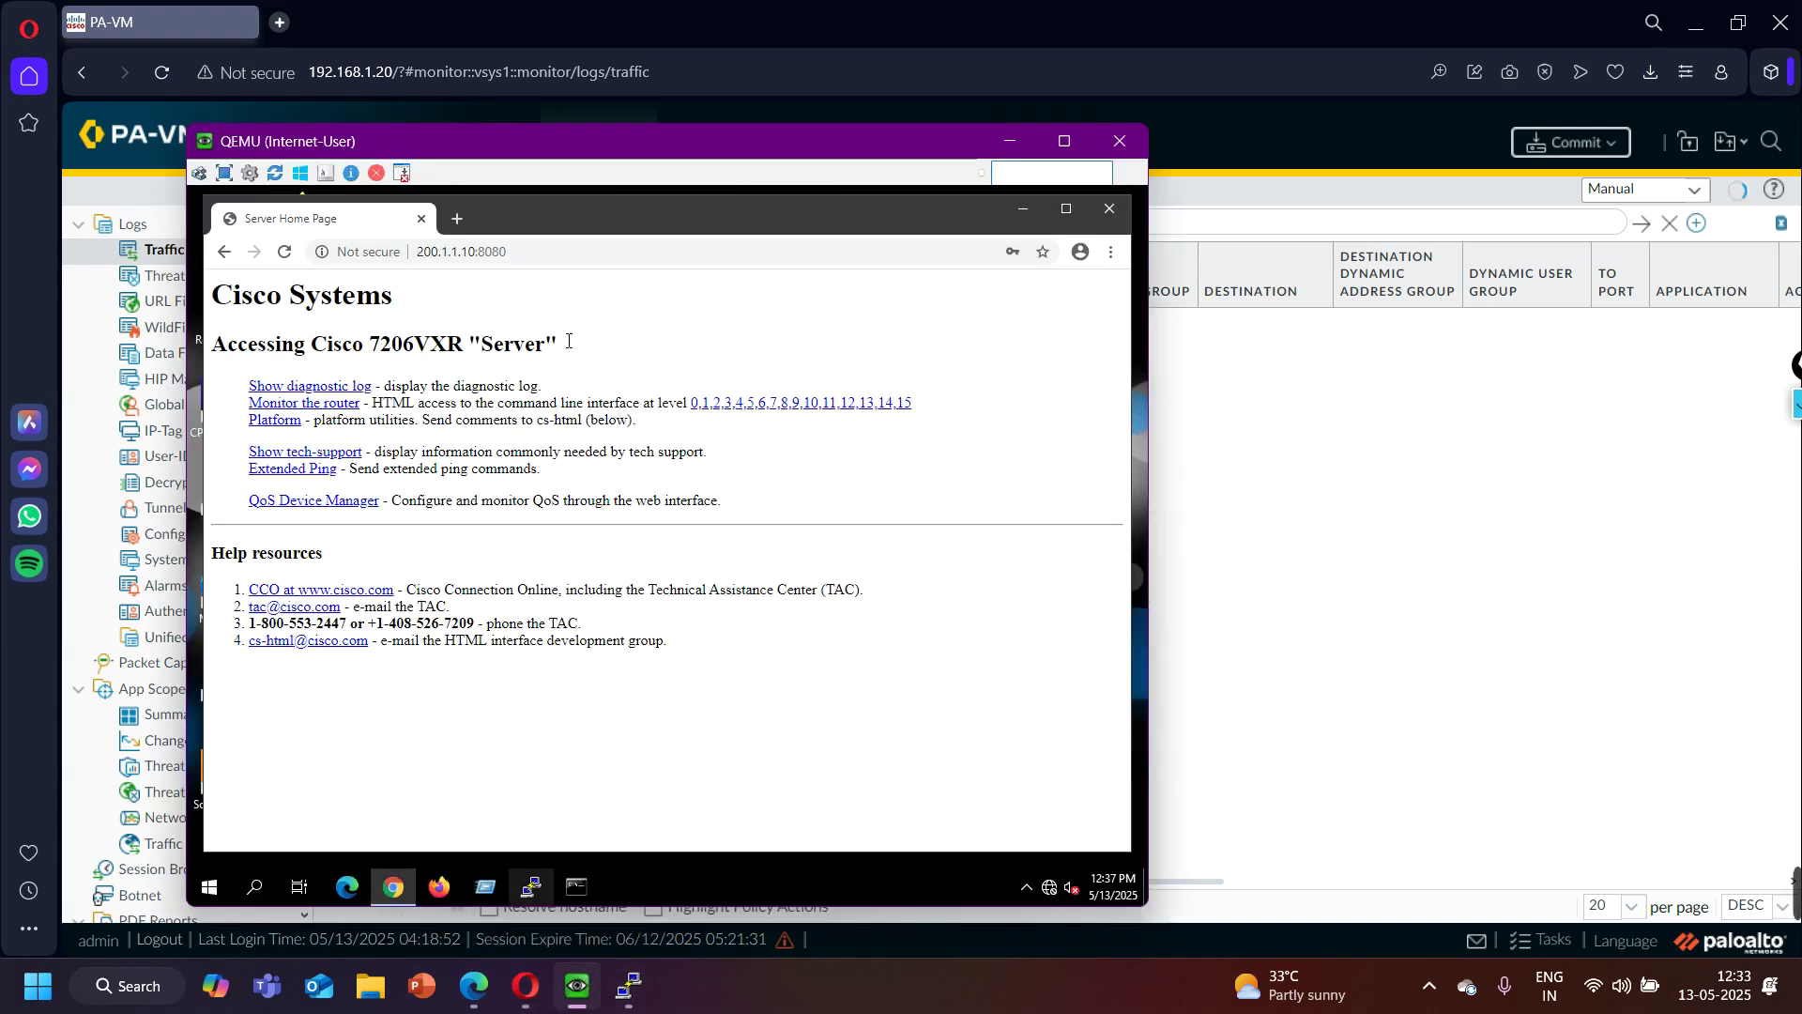
{"action": "left_click", "coordinate": [1009, 142]}
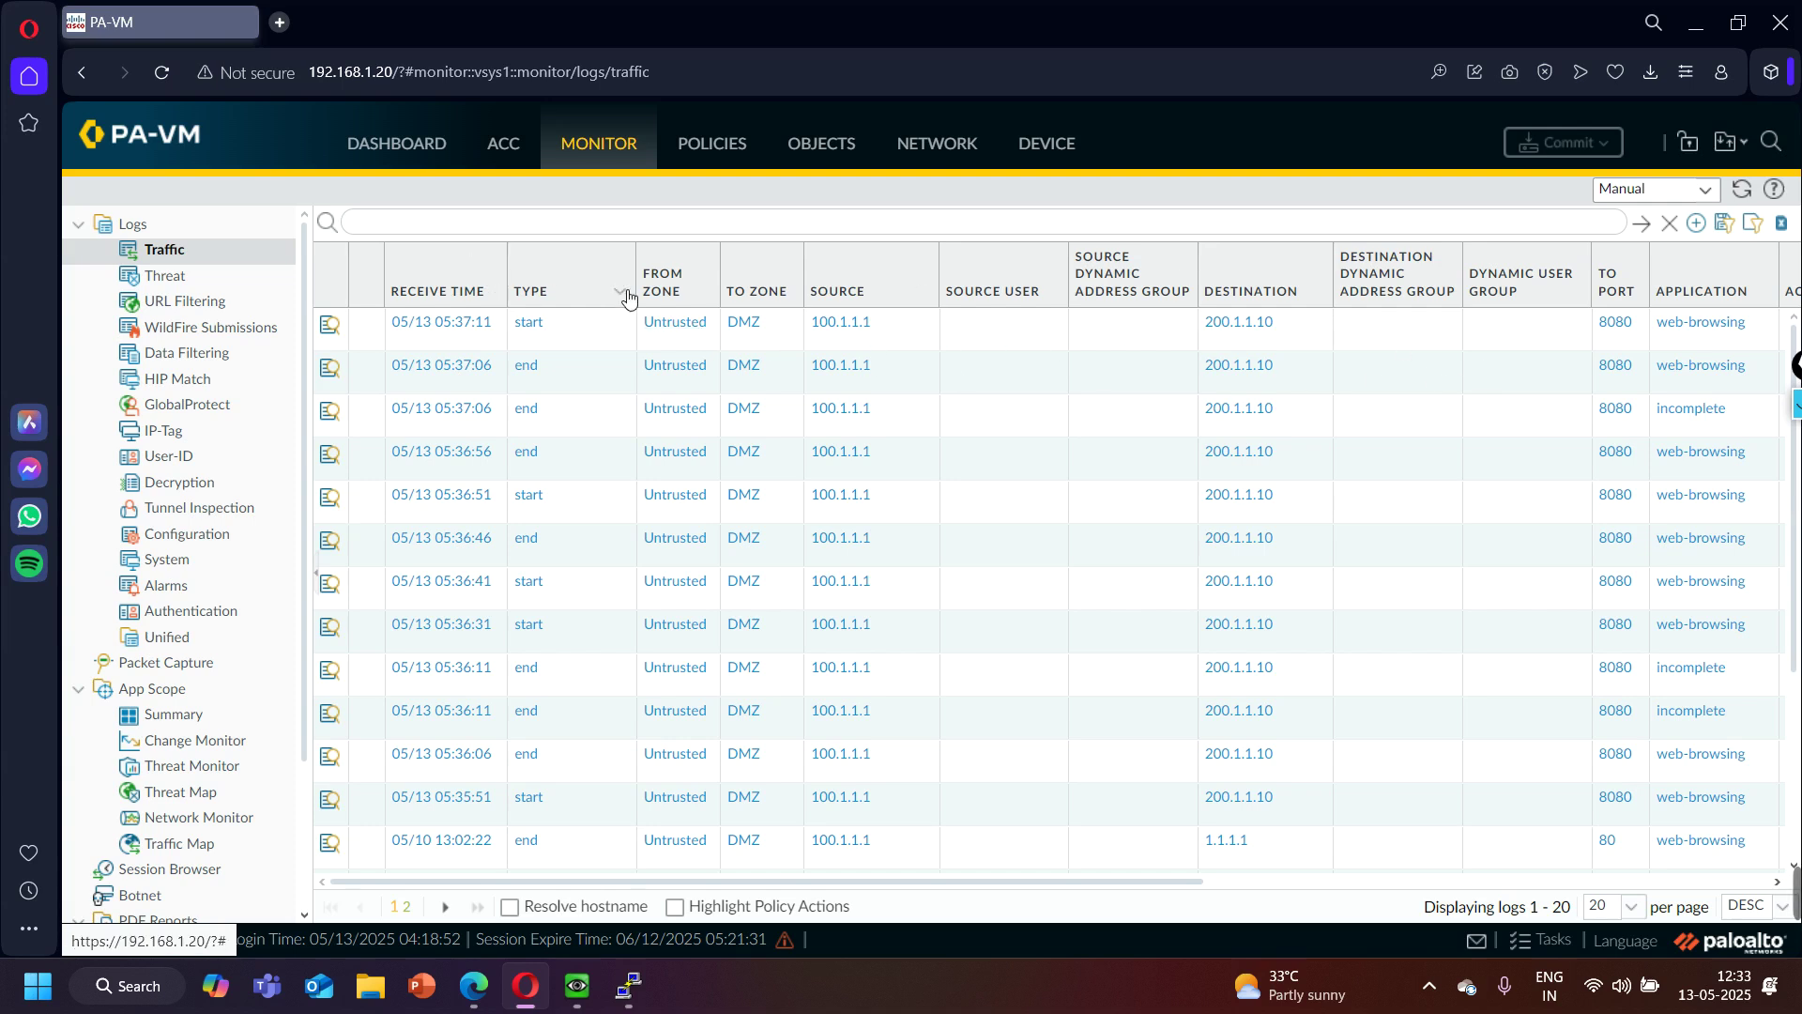
Step: Inspect Destination, To Port, Action and Rule: 200.1.1.10 port 8080 sessions allowed by INTERNAL-SERVER-ACCESS
{"action": "left_click", "coordinate": [899, 338]}
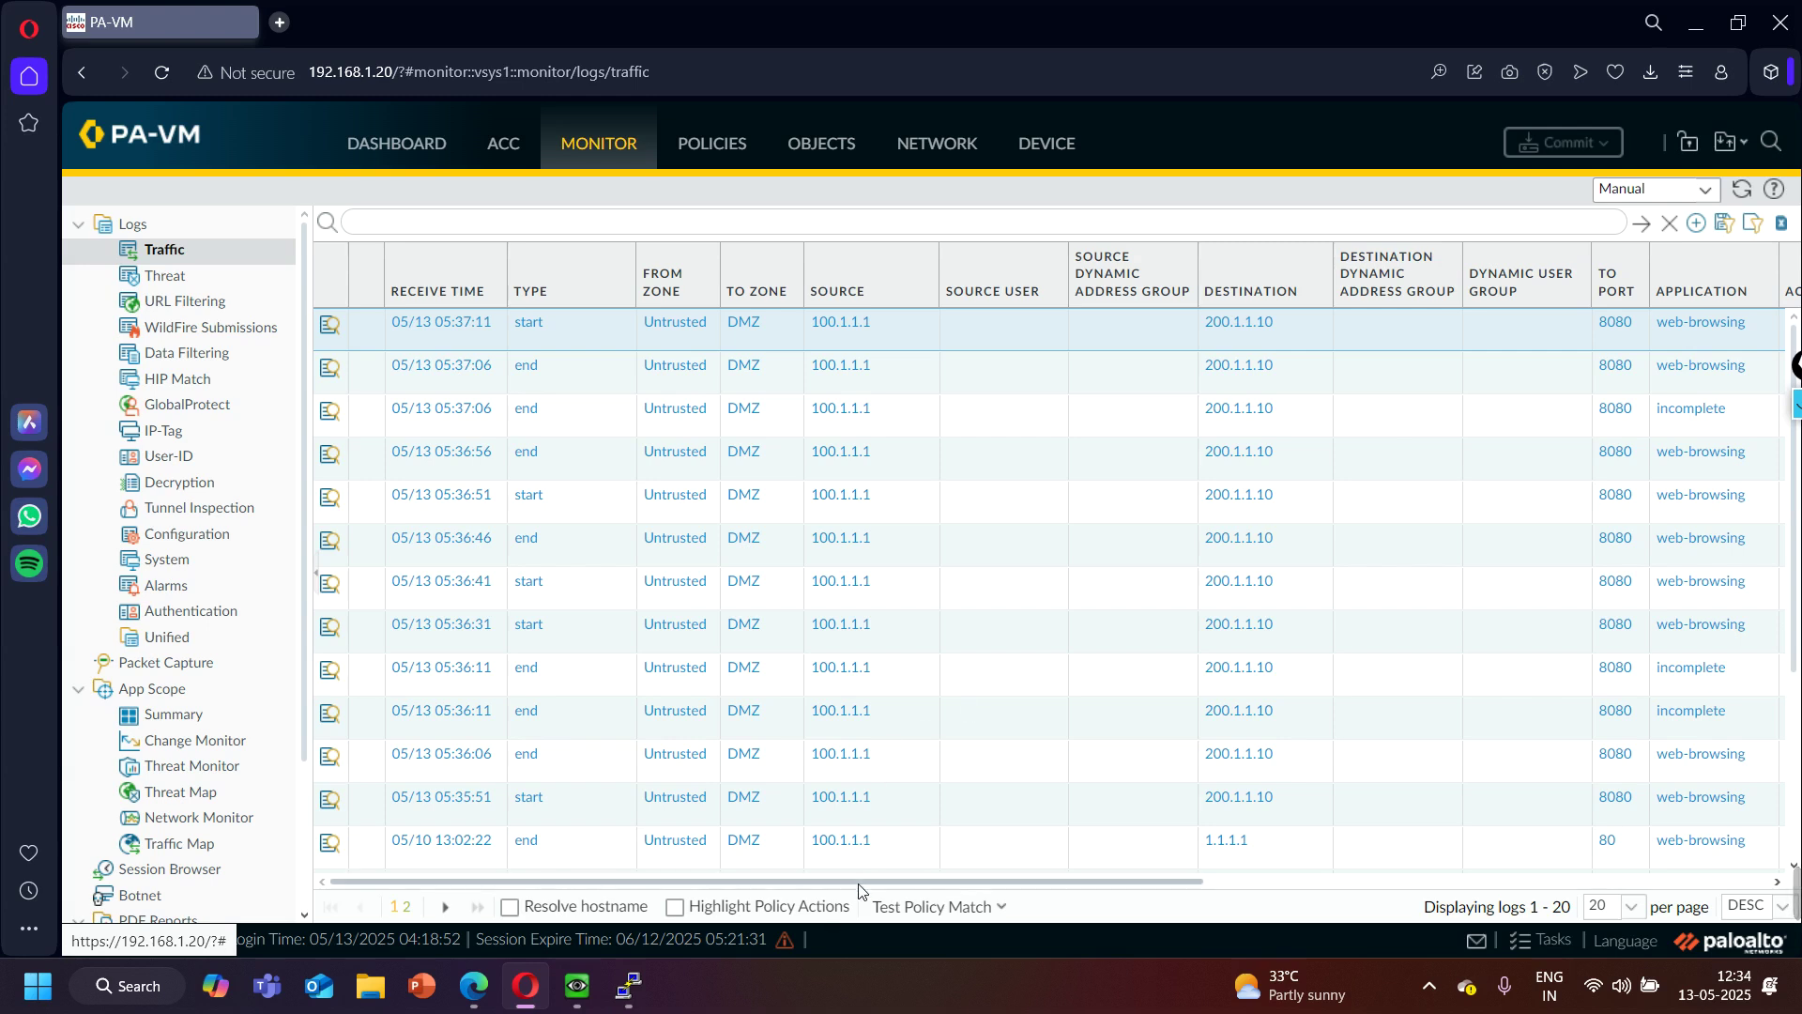
{"action": "left_click_drag", "start_coordinate": [863, 882], "coordinate": [1474, 884]}
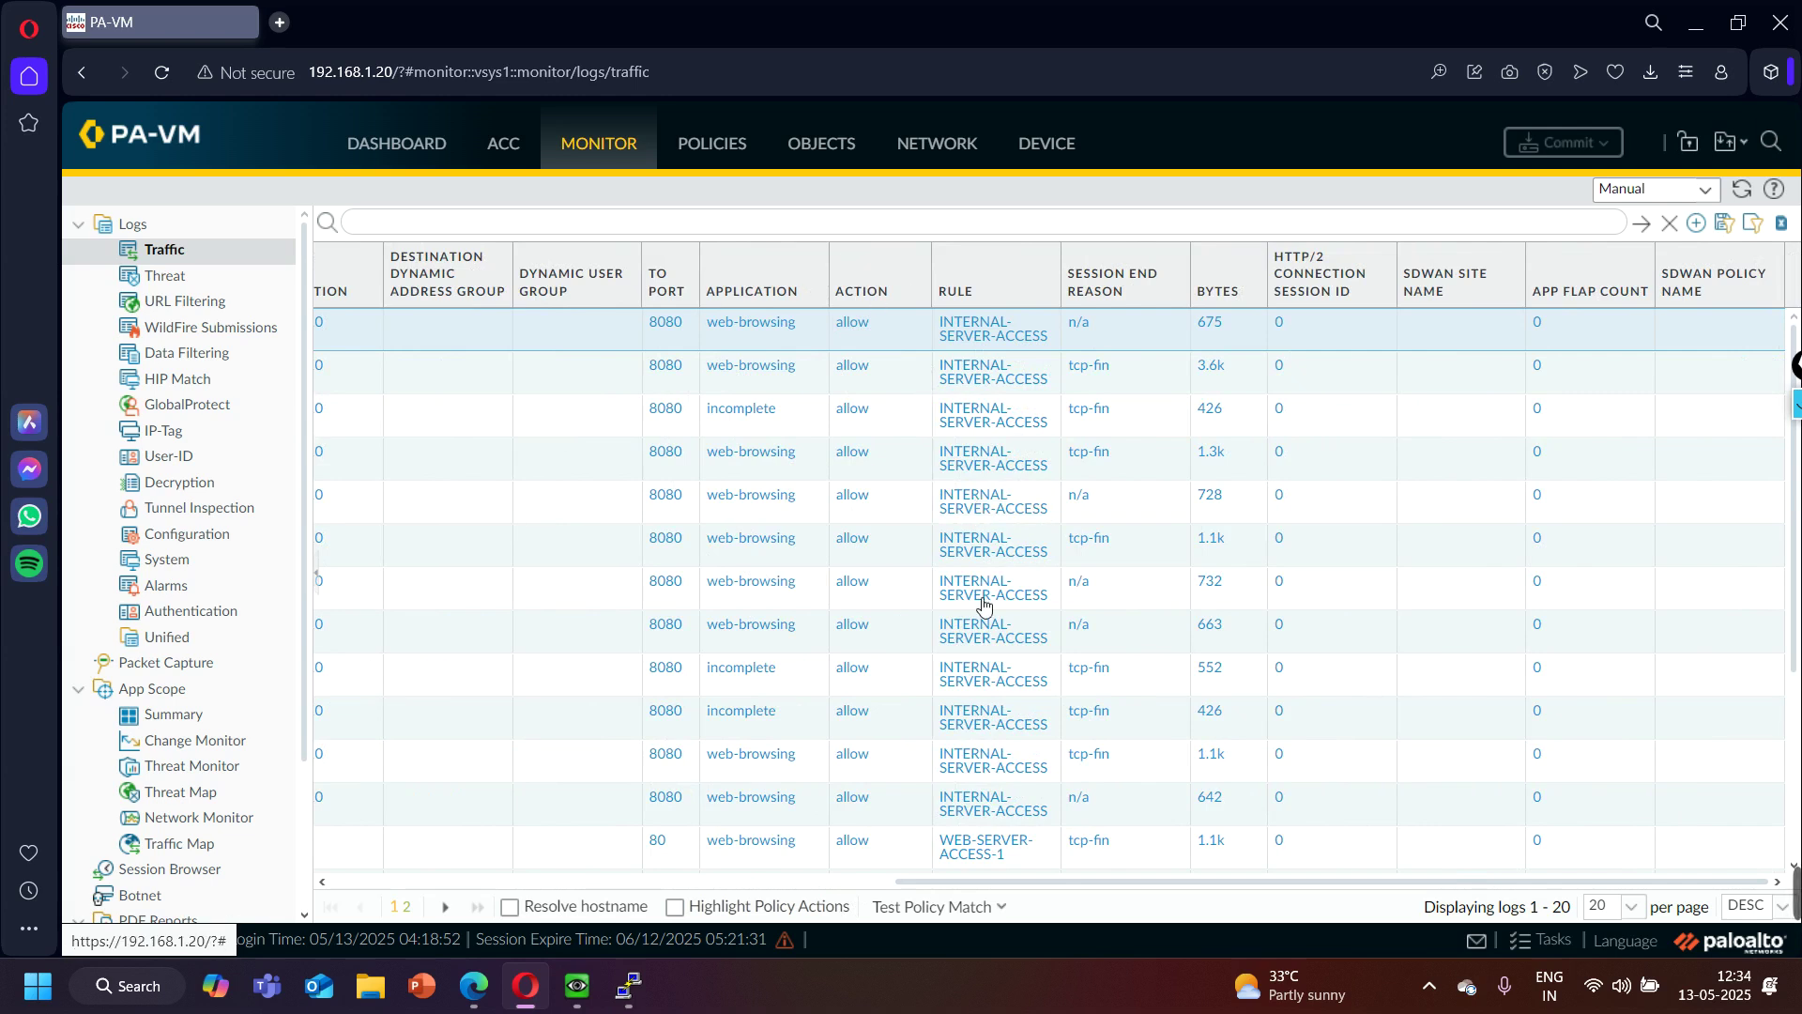
{"action": "left_click_drag", "start_coordinate": [1099, 884], "coordinate": [505, 796]}
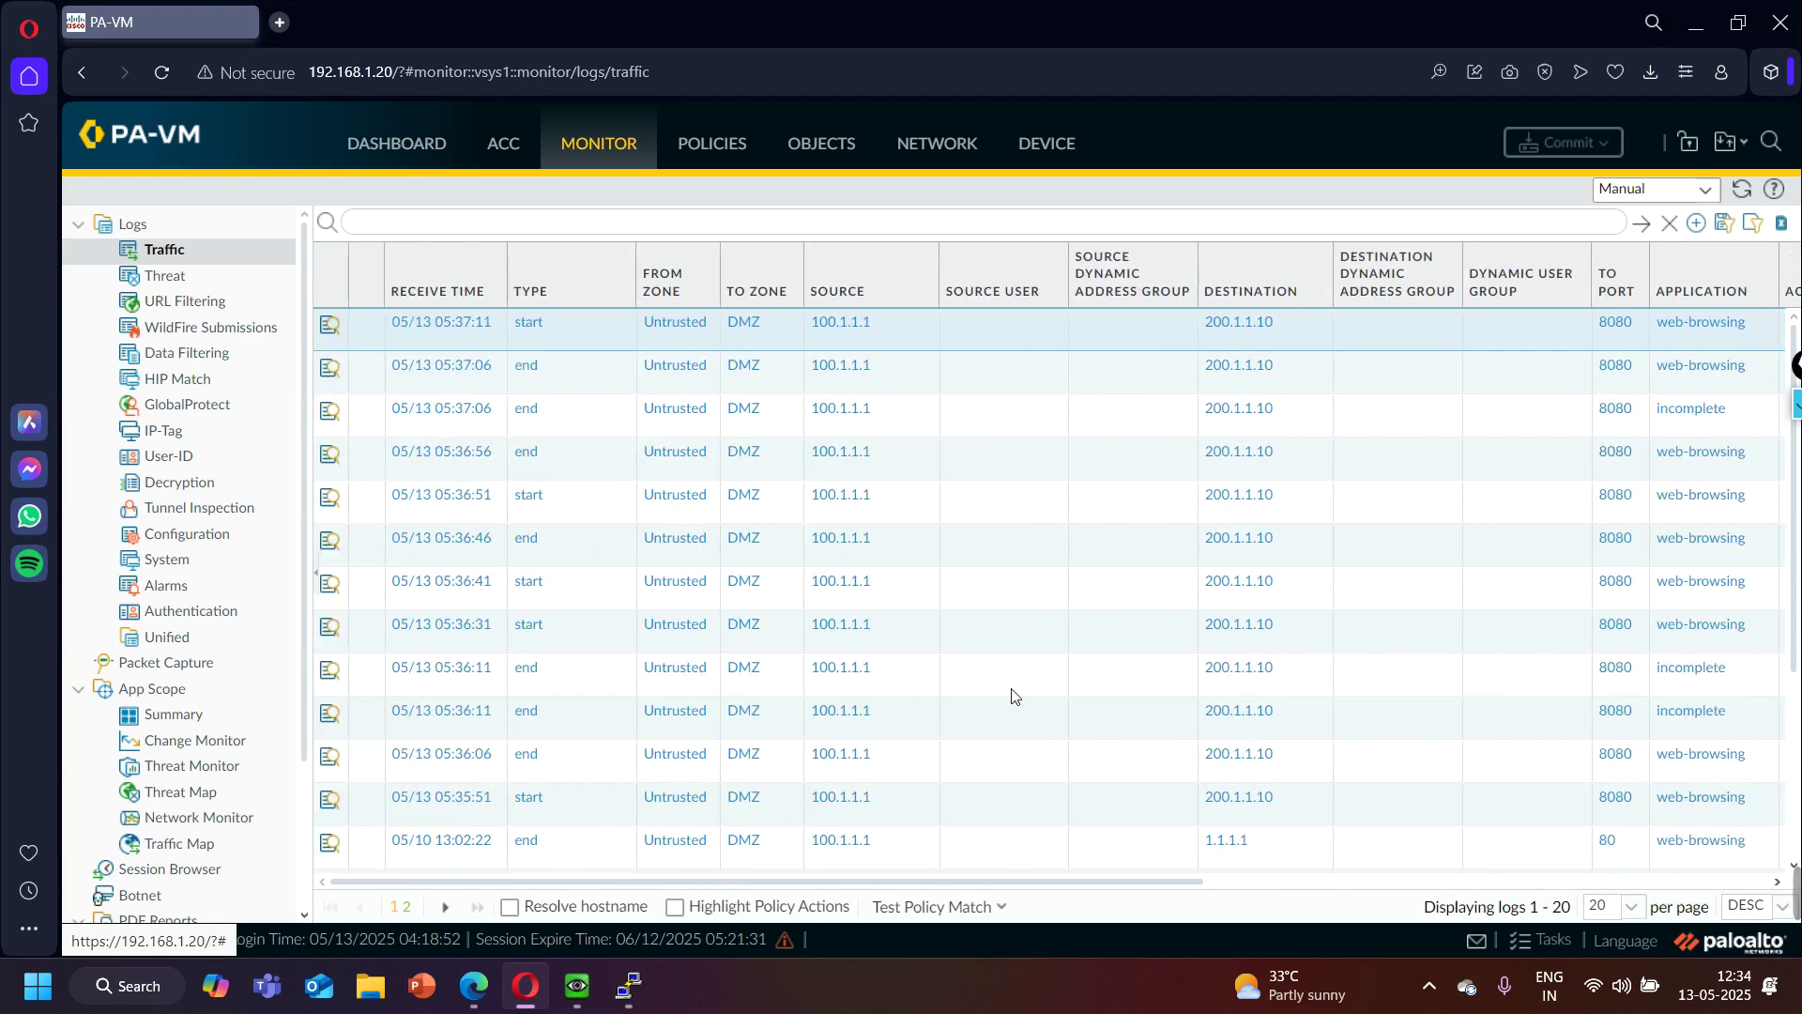
{"action": "scroll", "coordinate": [915, 710], "scroll_direction": "down", "scroll_amount": 3}
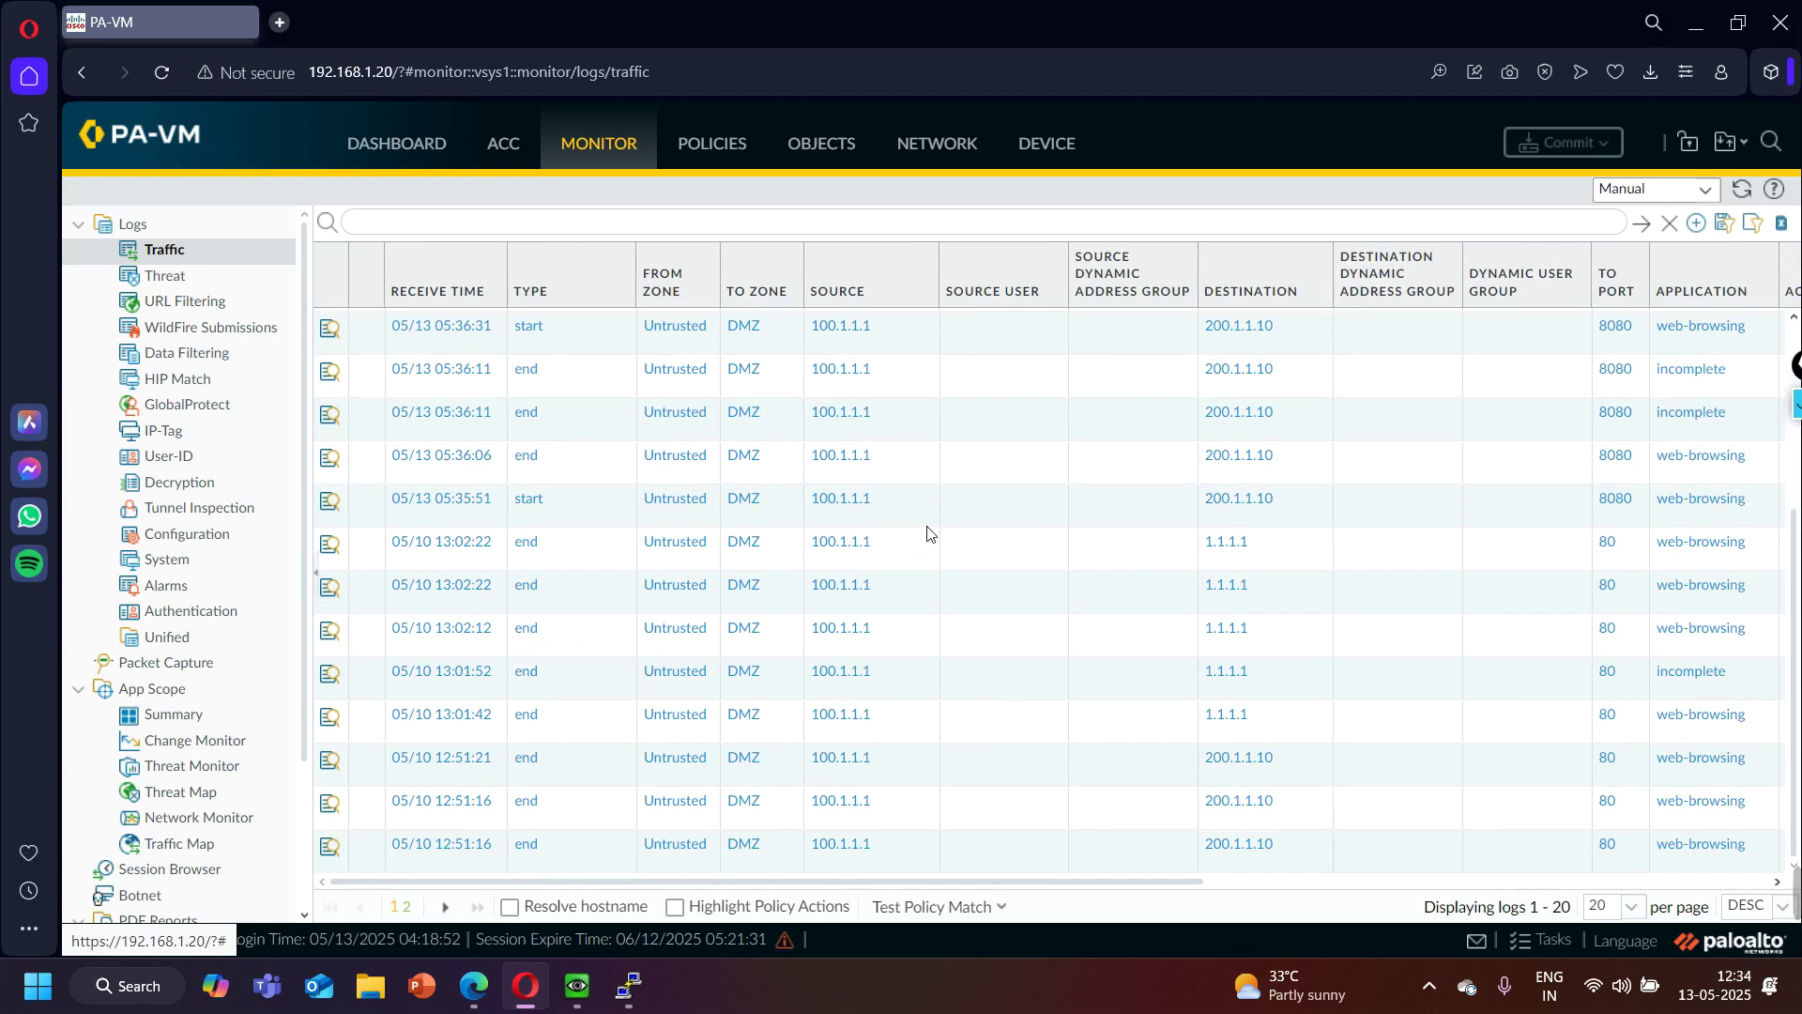
{"action": "scroll", "coordinate": [1153, 550], "scroll_direction": "up", "scroll_amount": 1}
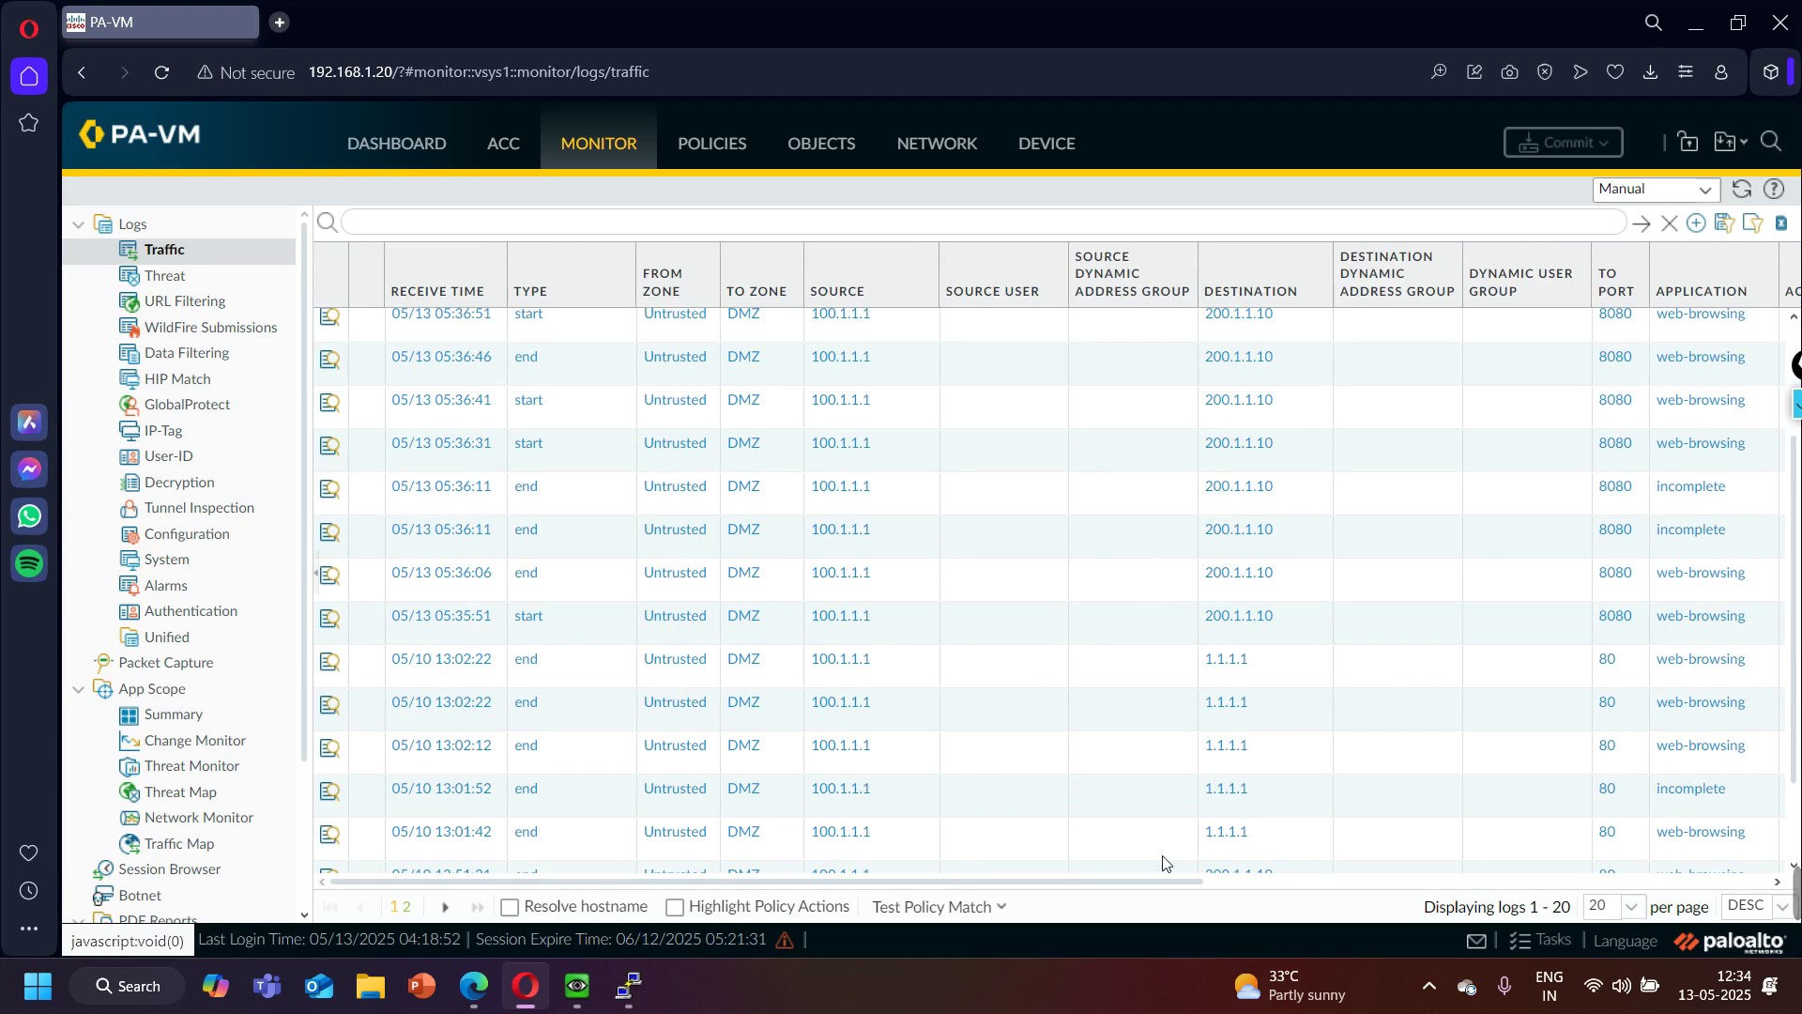
{"action": "left_click_drag", "start_coordinate": [1145, 883], "coordinate": [1715, 866]}
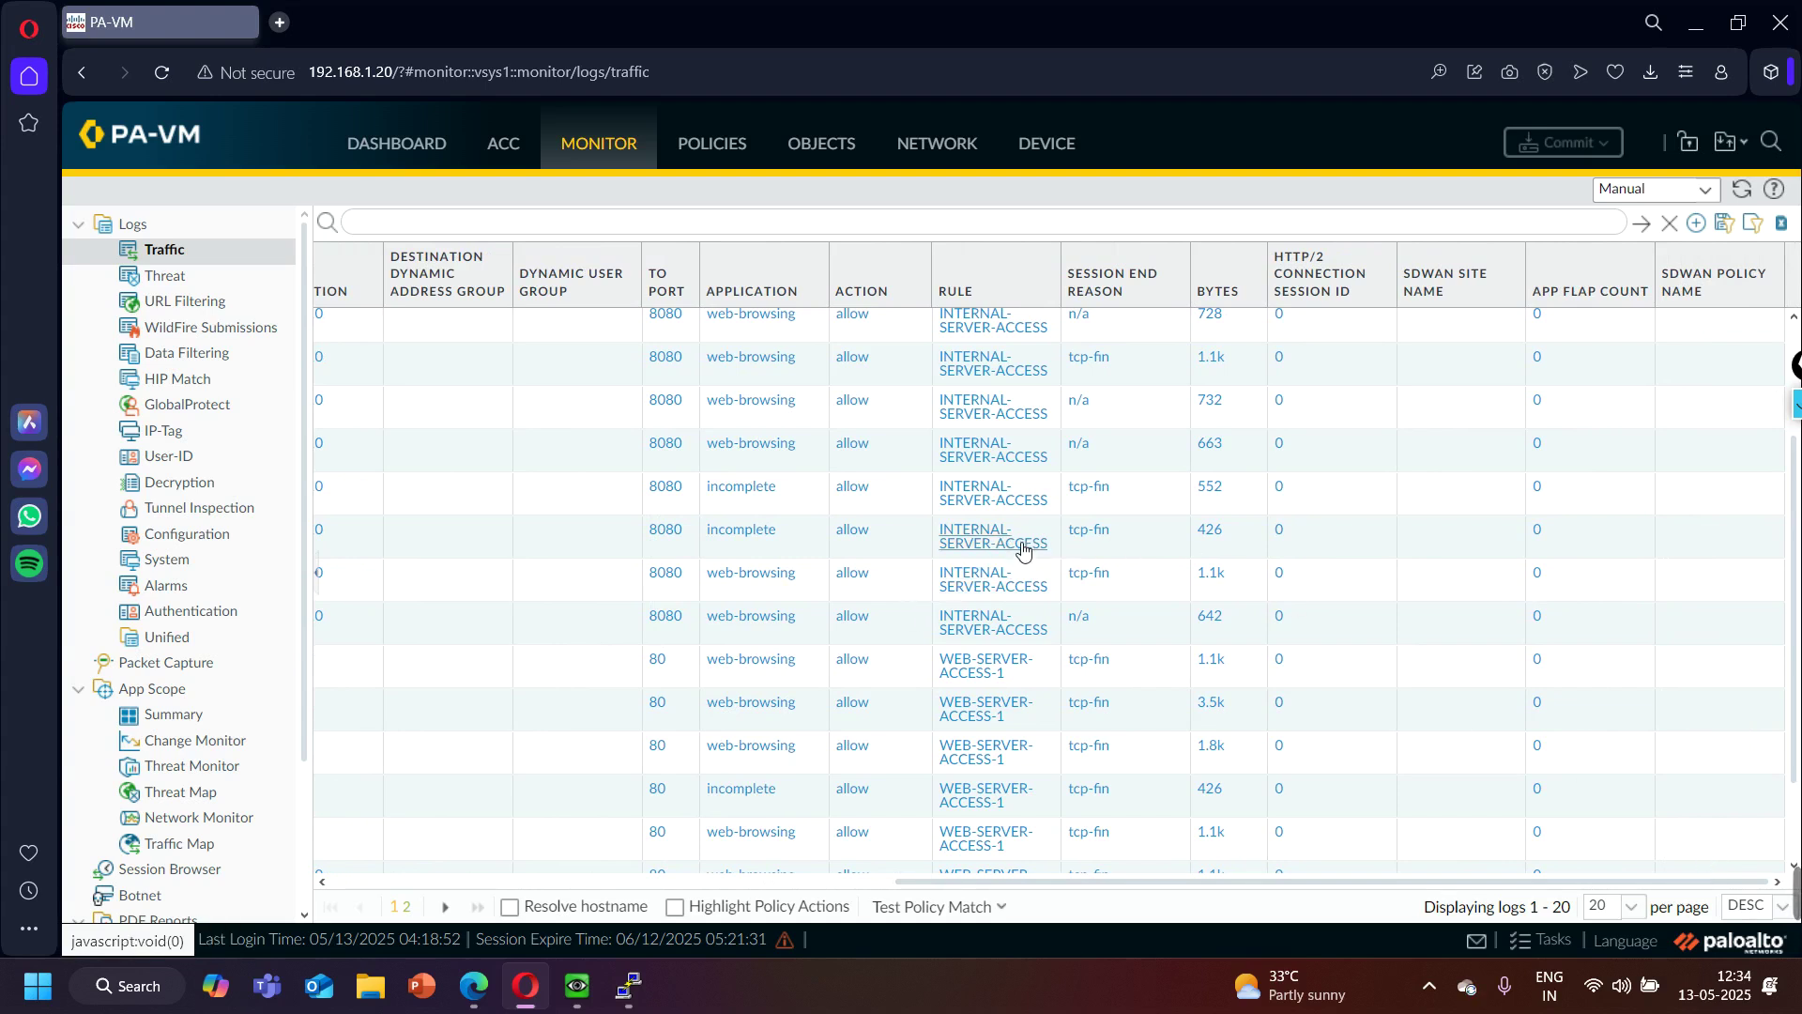
{"action": "scroll", "coordinate": [1023, 551], "scroll_direction": "down", "scroll_amount": 3}
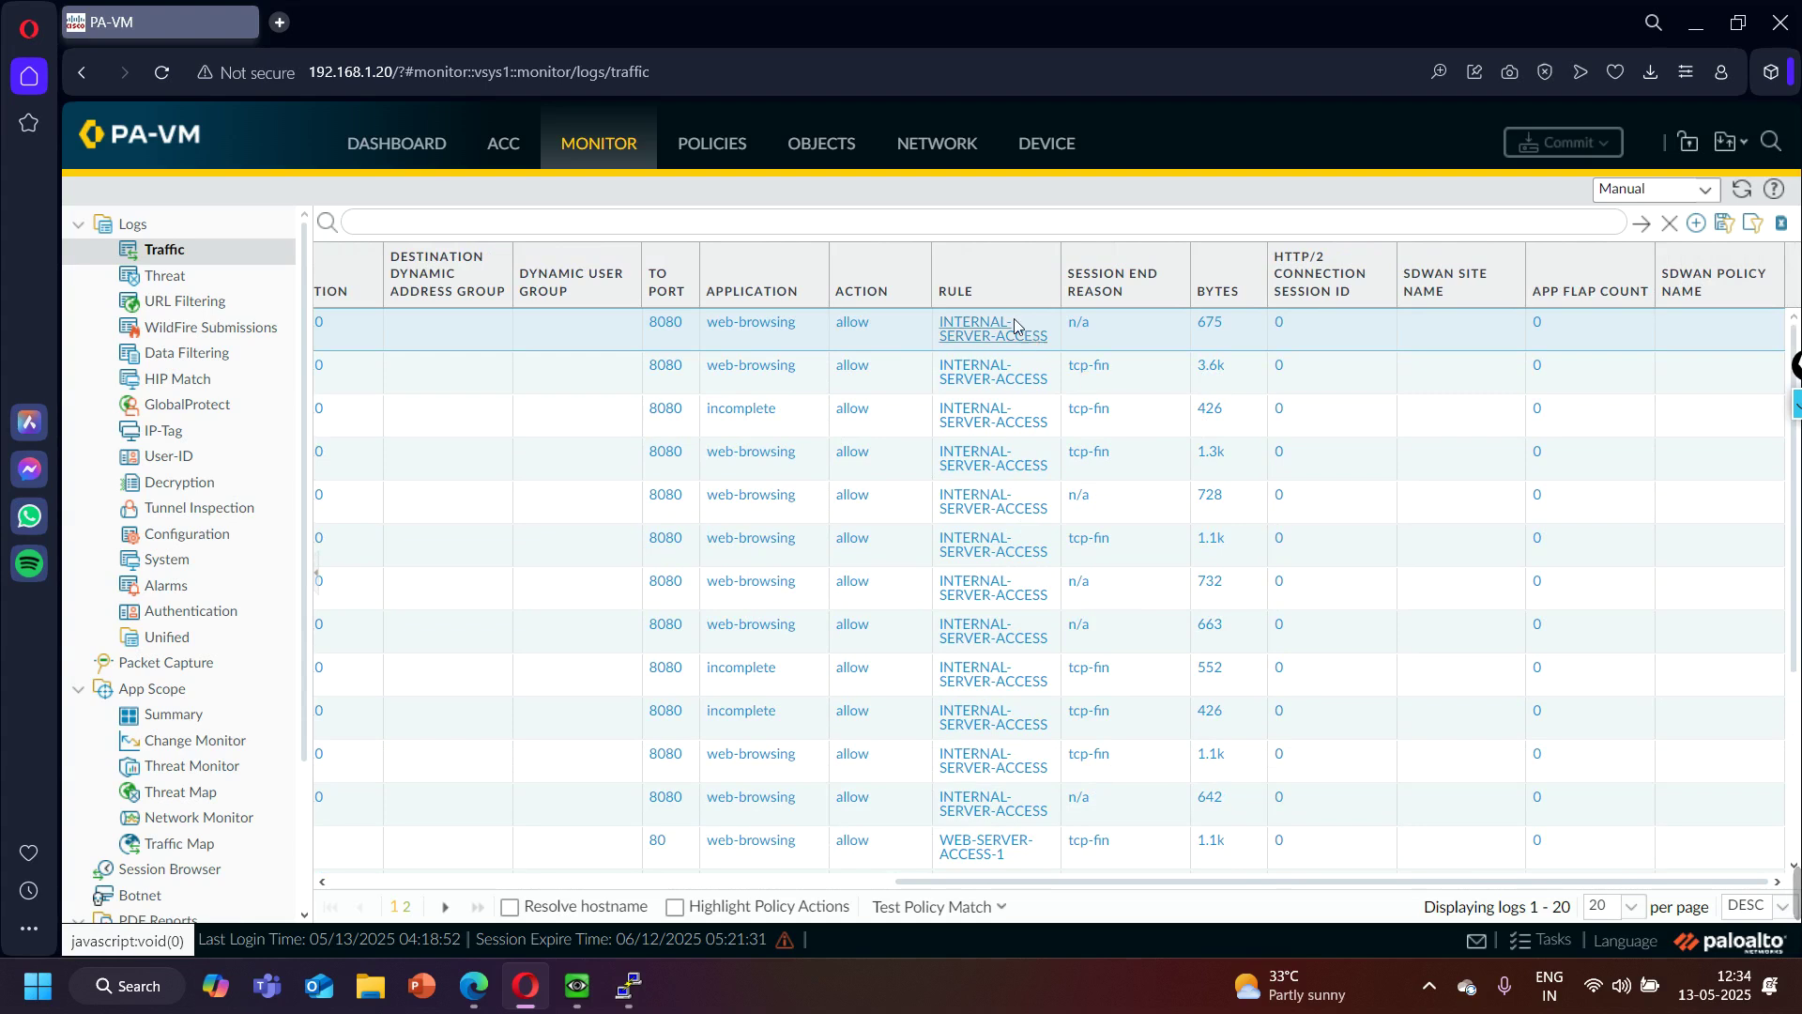
Step: Enable the NAT Source IP column from the log header's Columns menu
{"action": "left_click", "coordinate": [1054, 294]}
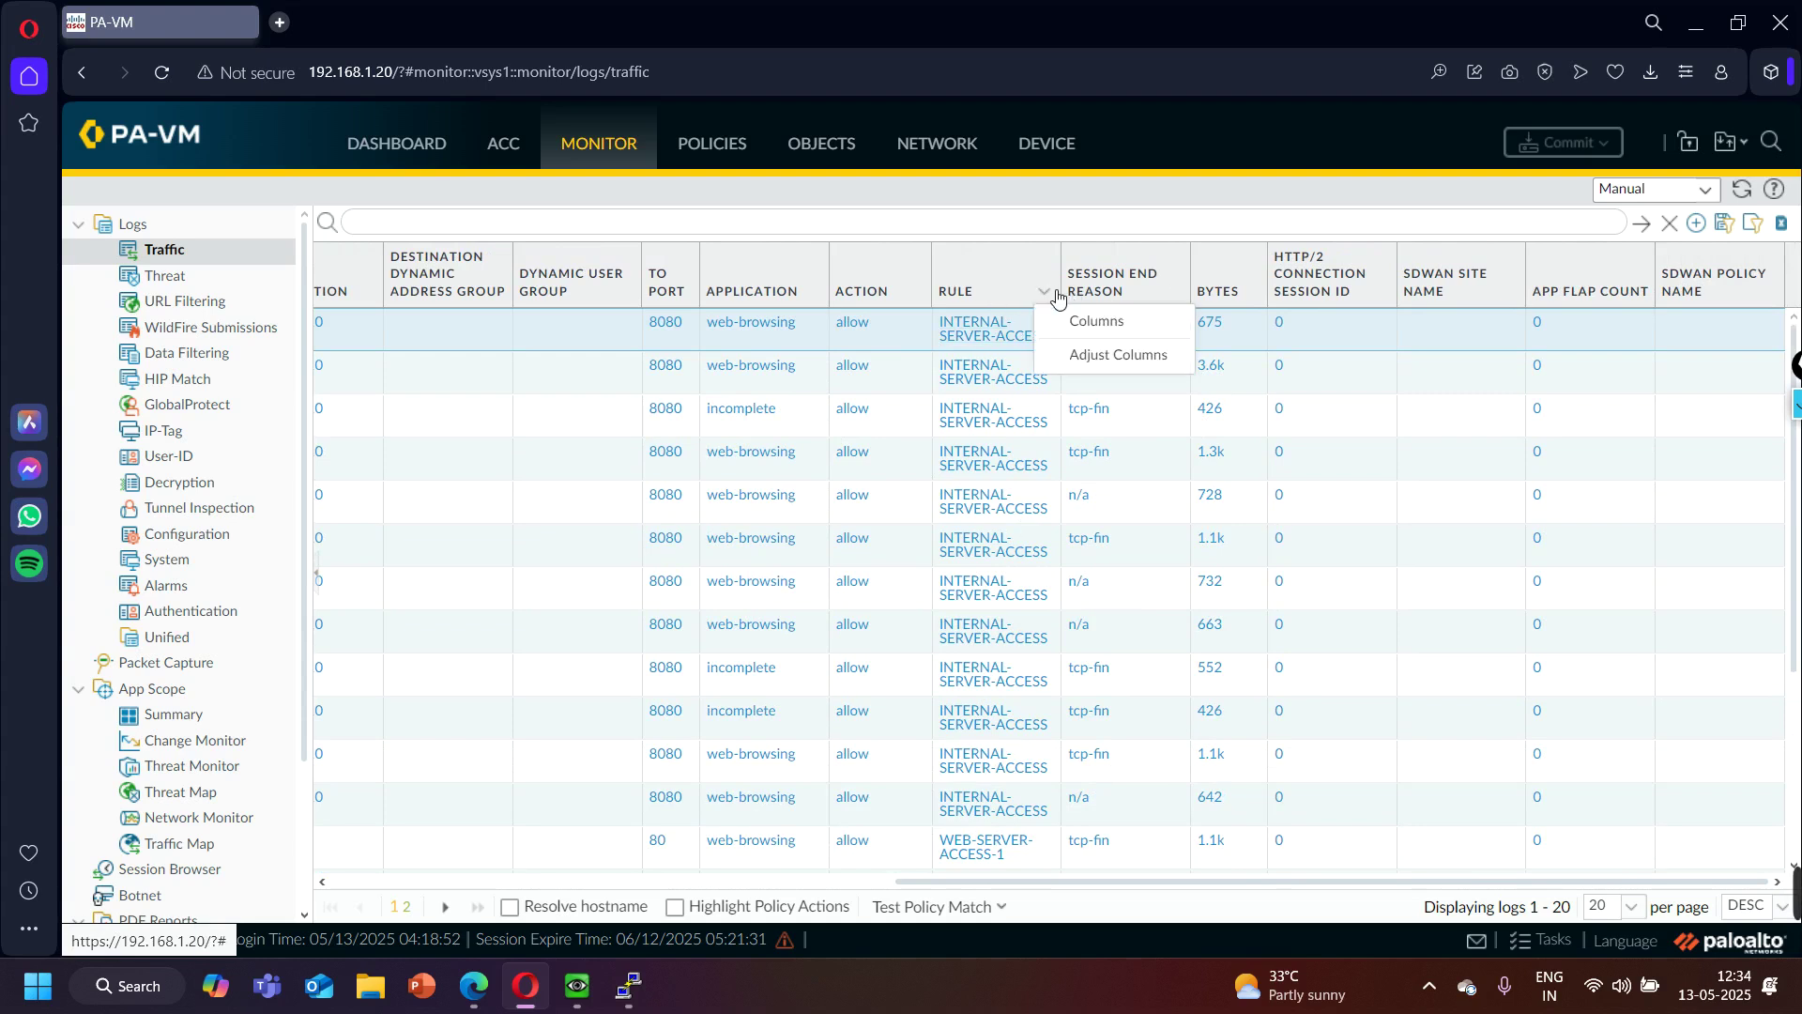
{"action": "mouse_move", "coordinate": [1089, 321]}
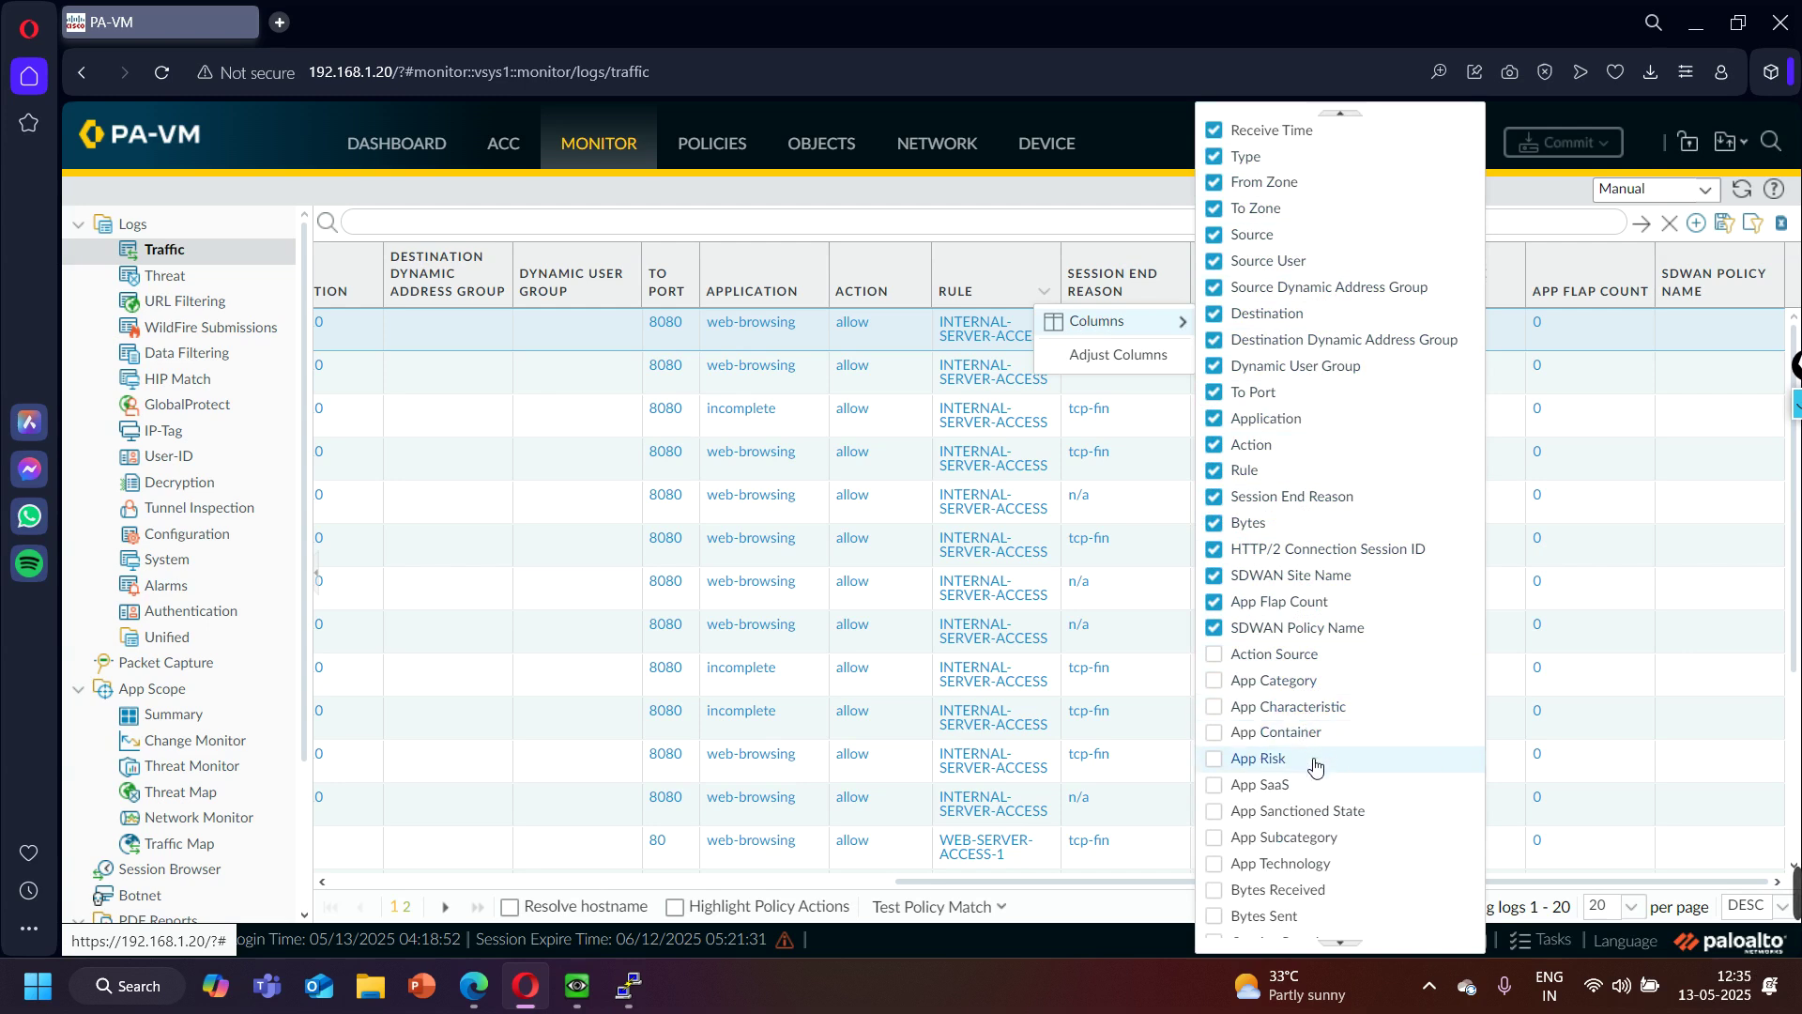
{"action": "scroll", "coordinate": [1308, 923], "scroll_direction": "down", "scroll_amount": 1}
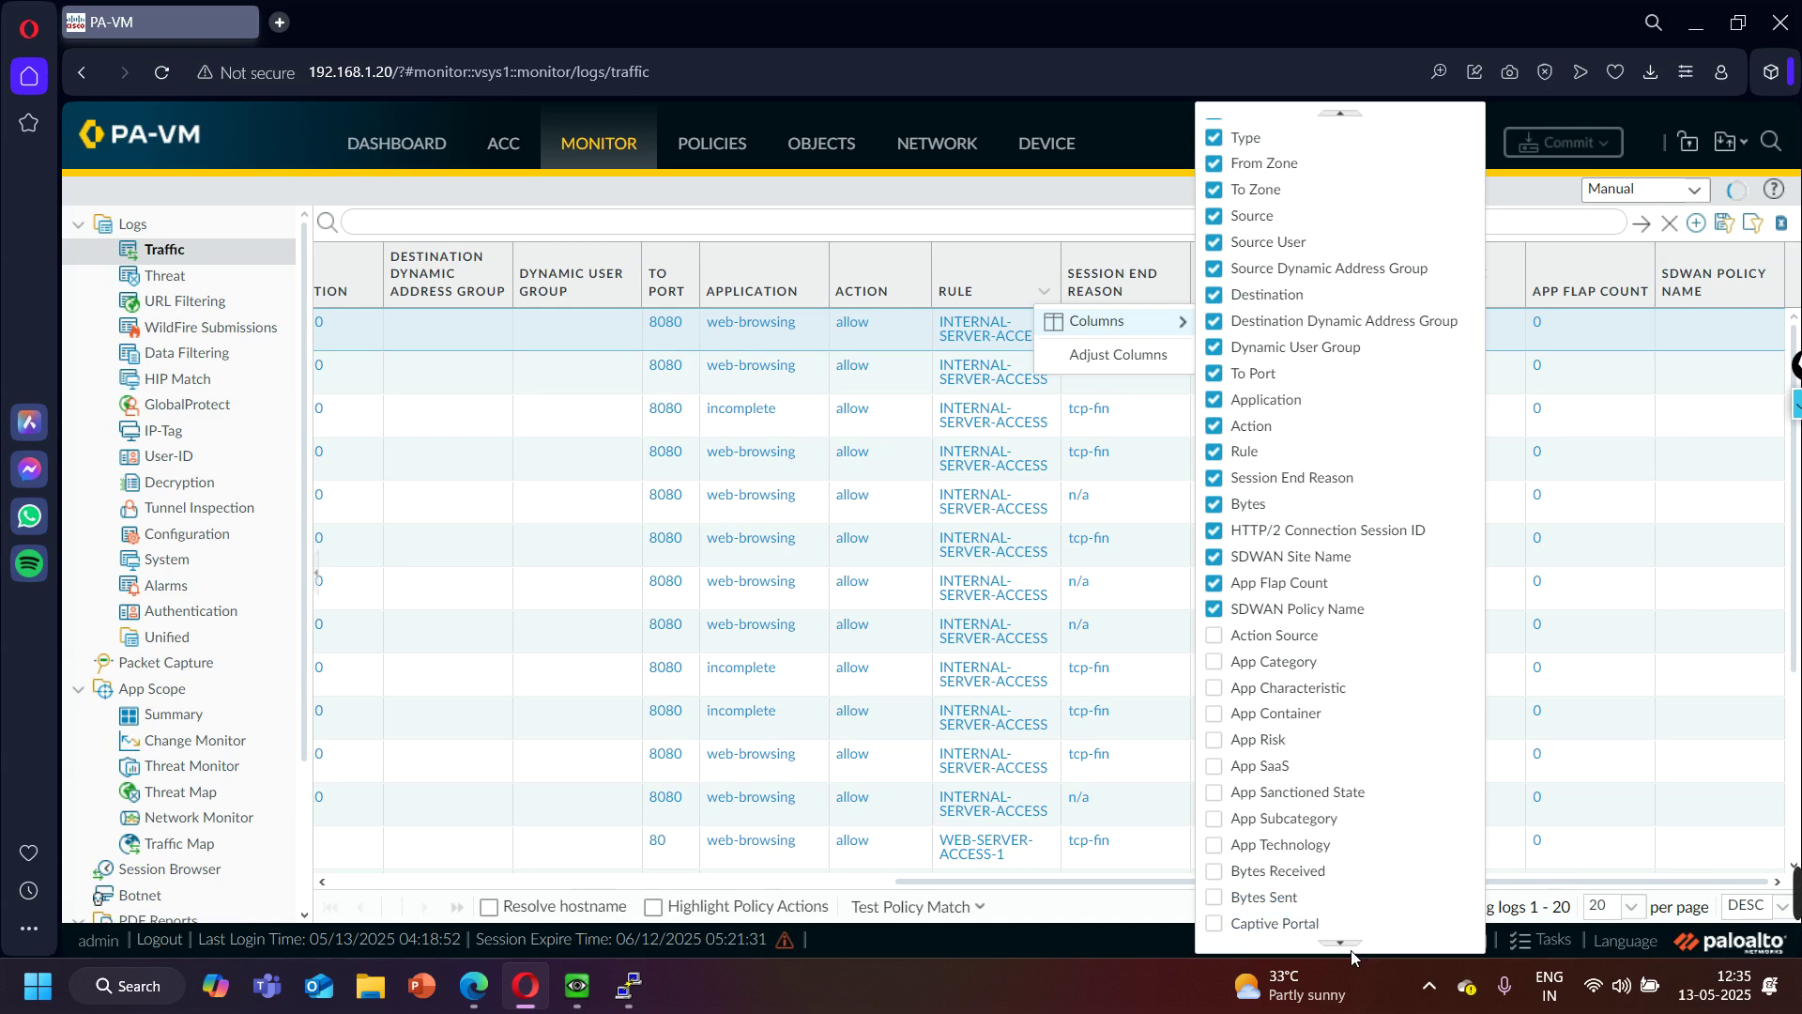
{"action": "left_click", "coordinate": [1342, 943]}
{"action": "left_click_drag", "start_coordinate": [1354, 951], "coordinate": [1355, 951]}
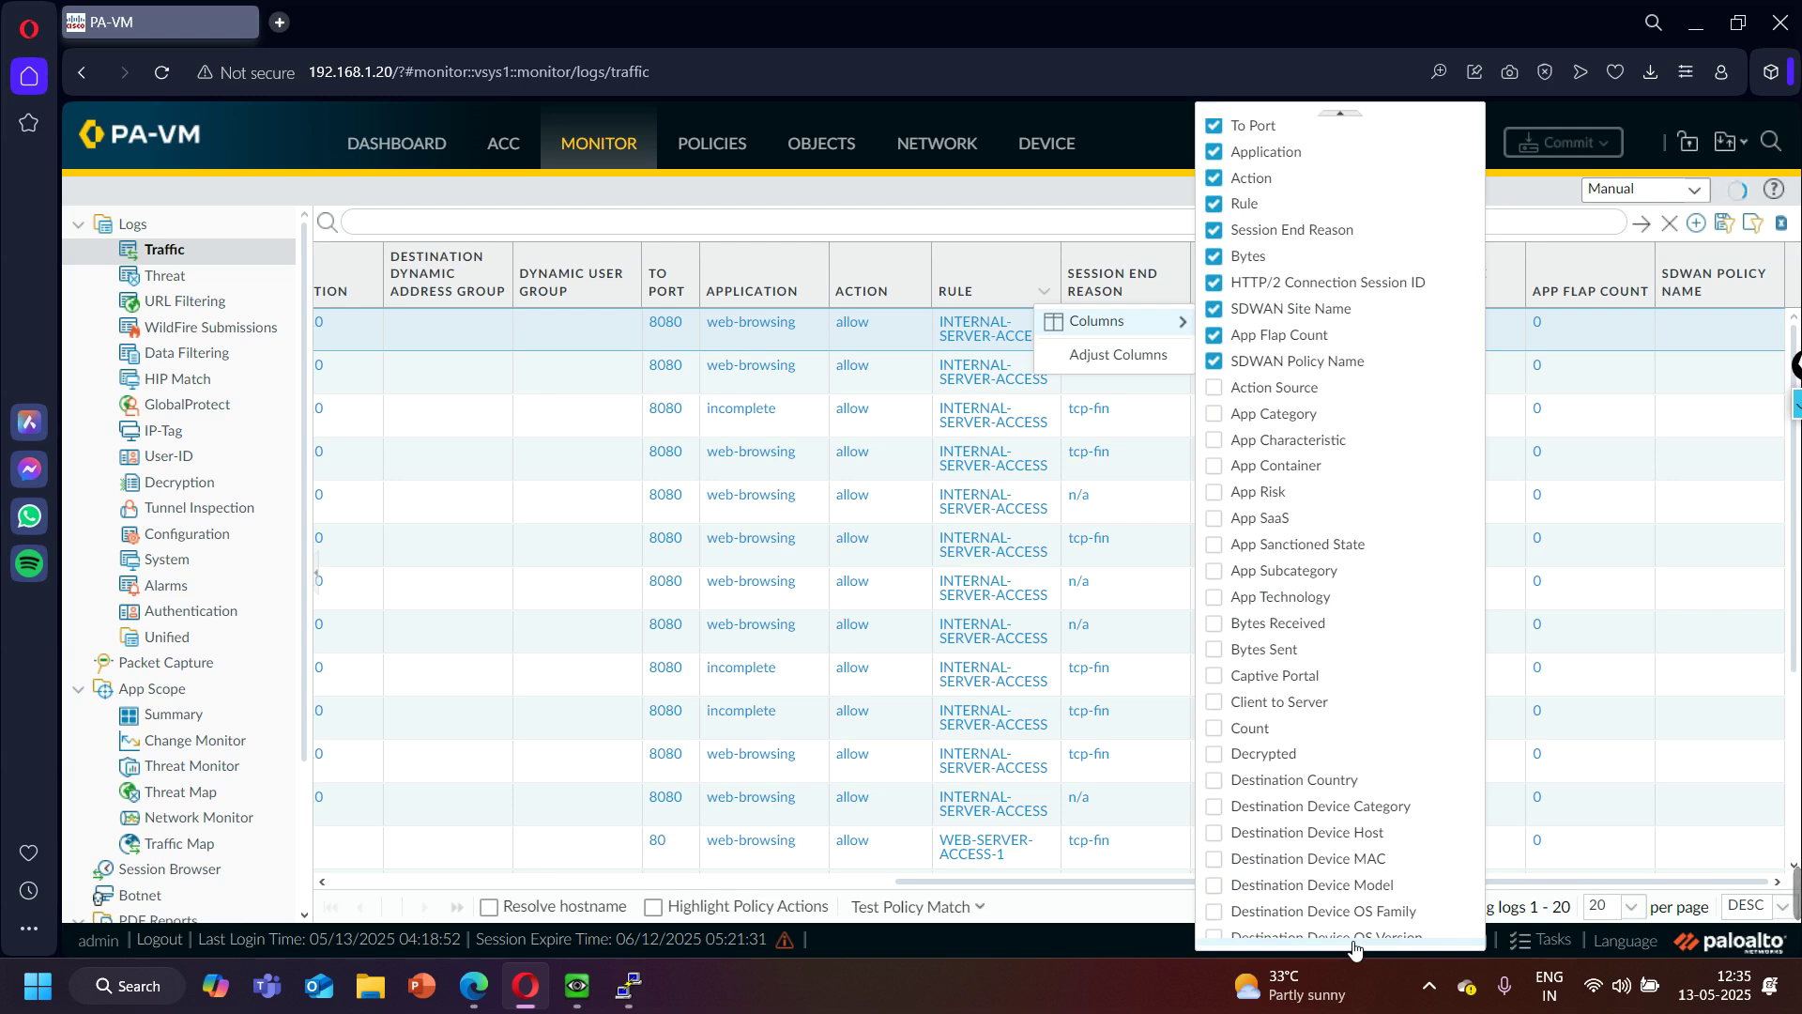
{"action": "left_click_drag", "start_coordinate": [1354, 951], "coordinate": [1354, 951]}
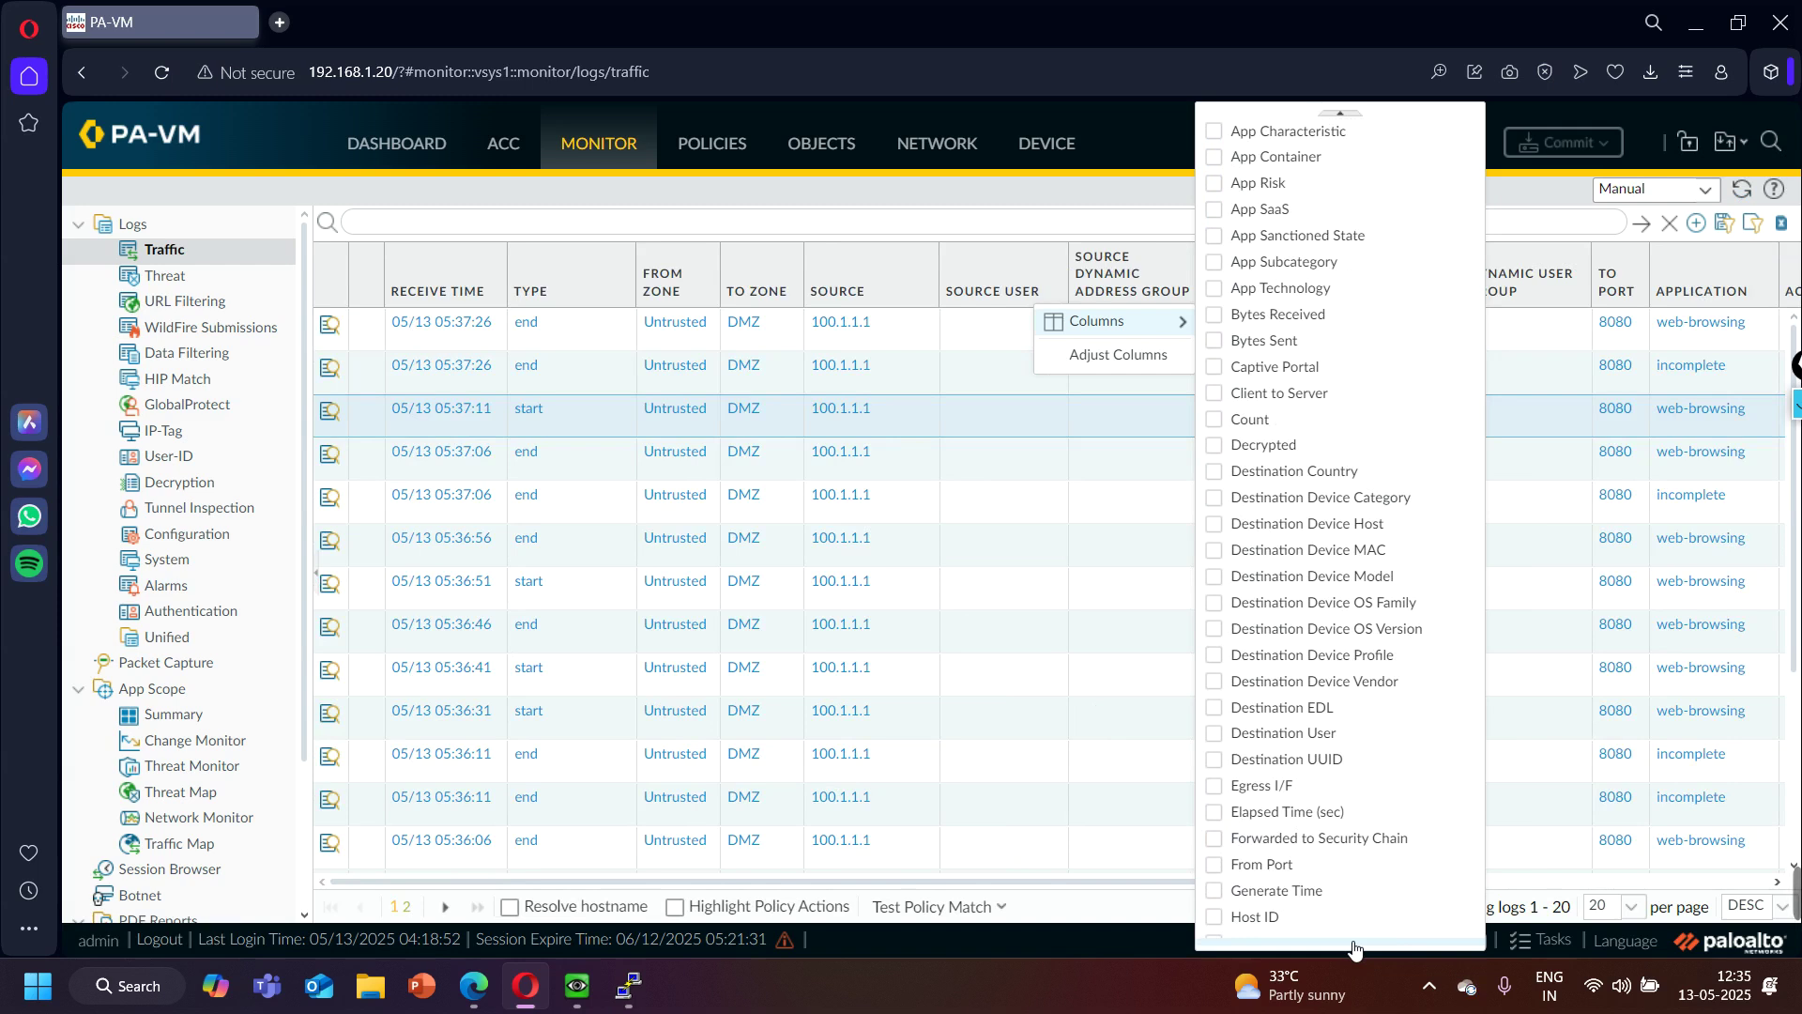
{"action": "left_click_drag", "start_coordinate": [1355, 951], "coordinate": [1350, 951]}
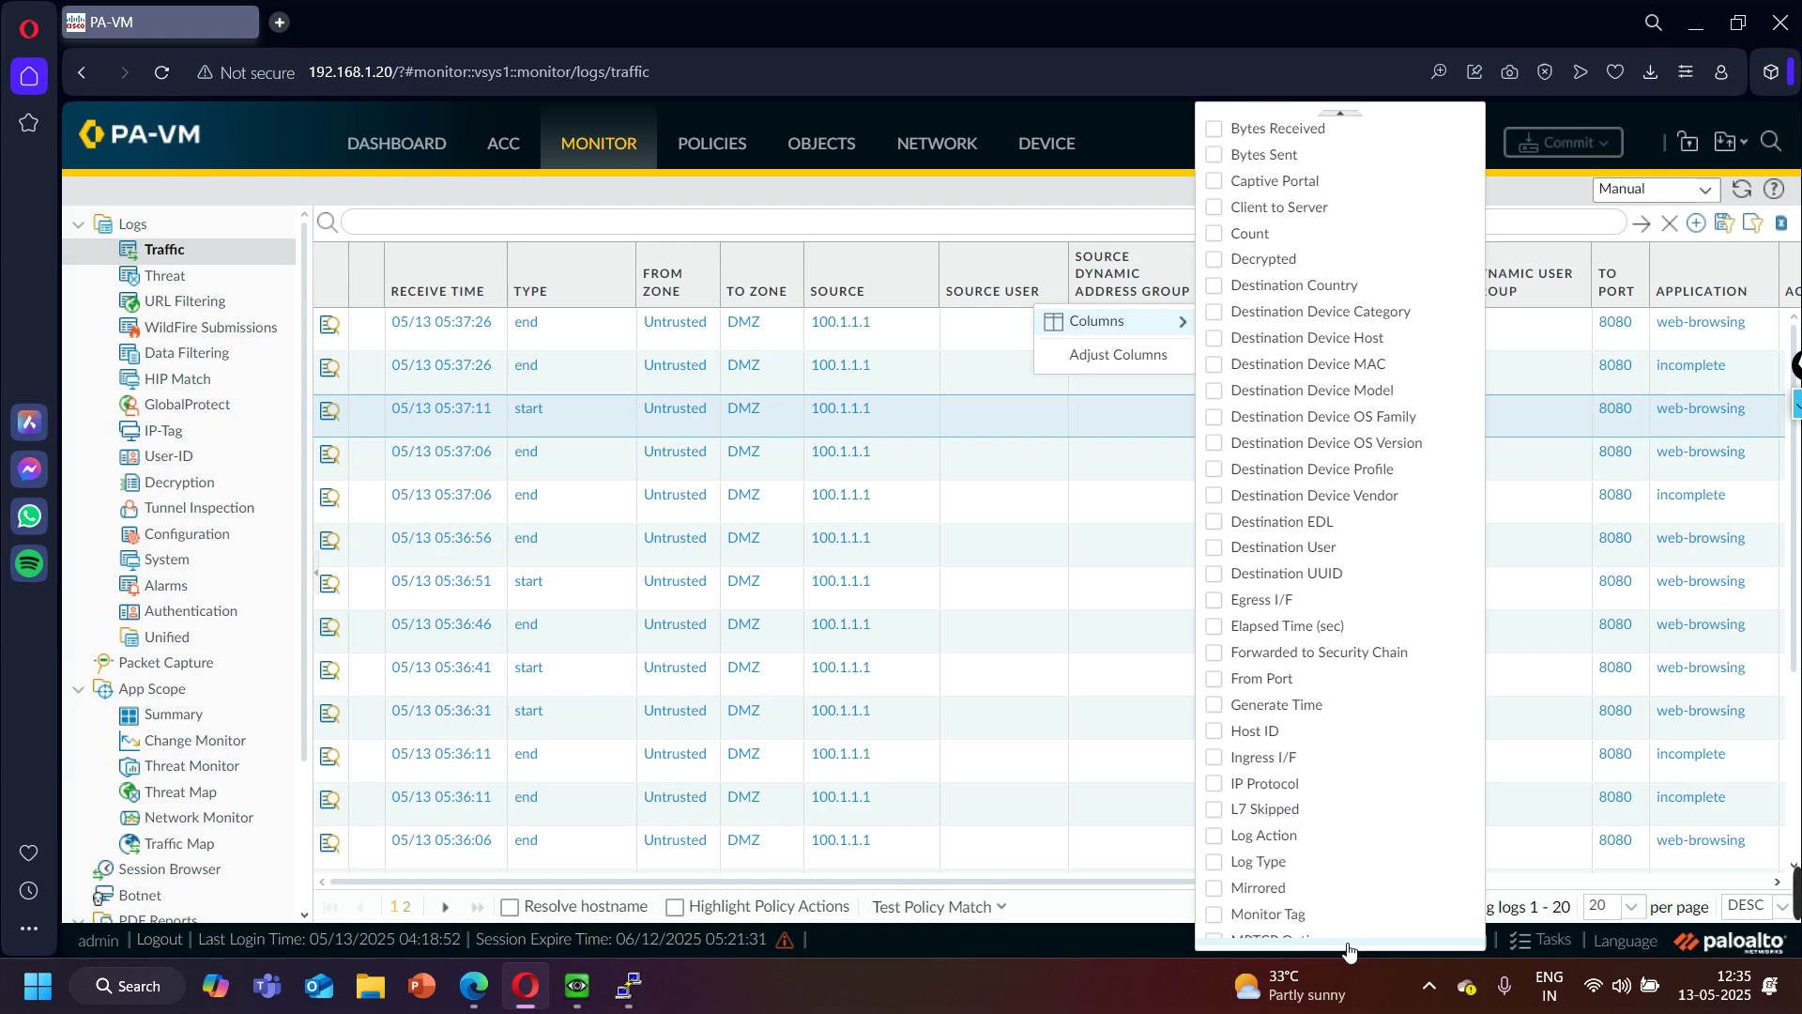
{"action": "scroll", "coordinate": [1348, 951], "scroll_direction": "down", "scroll_amount": 2}
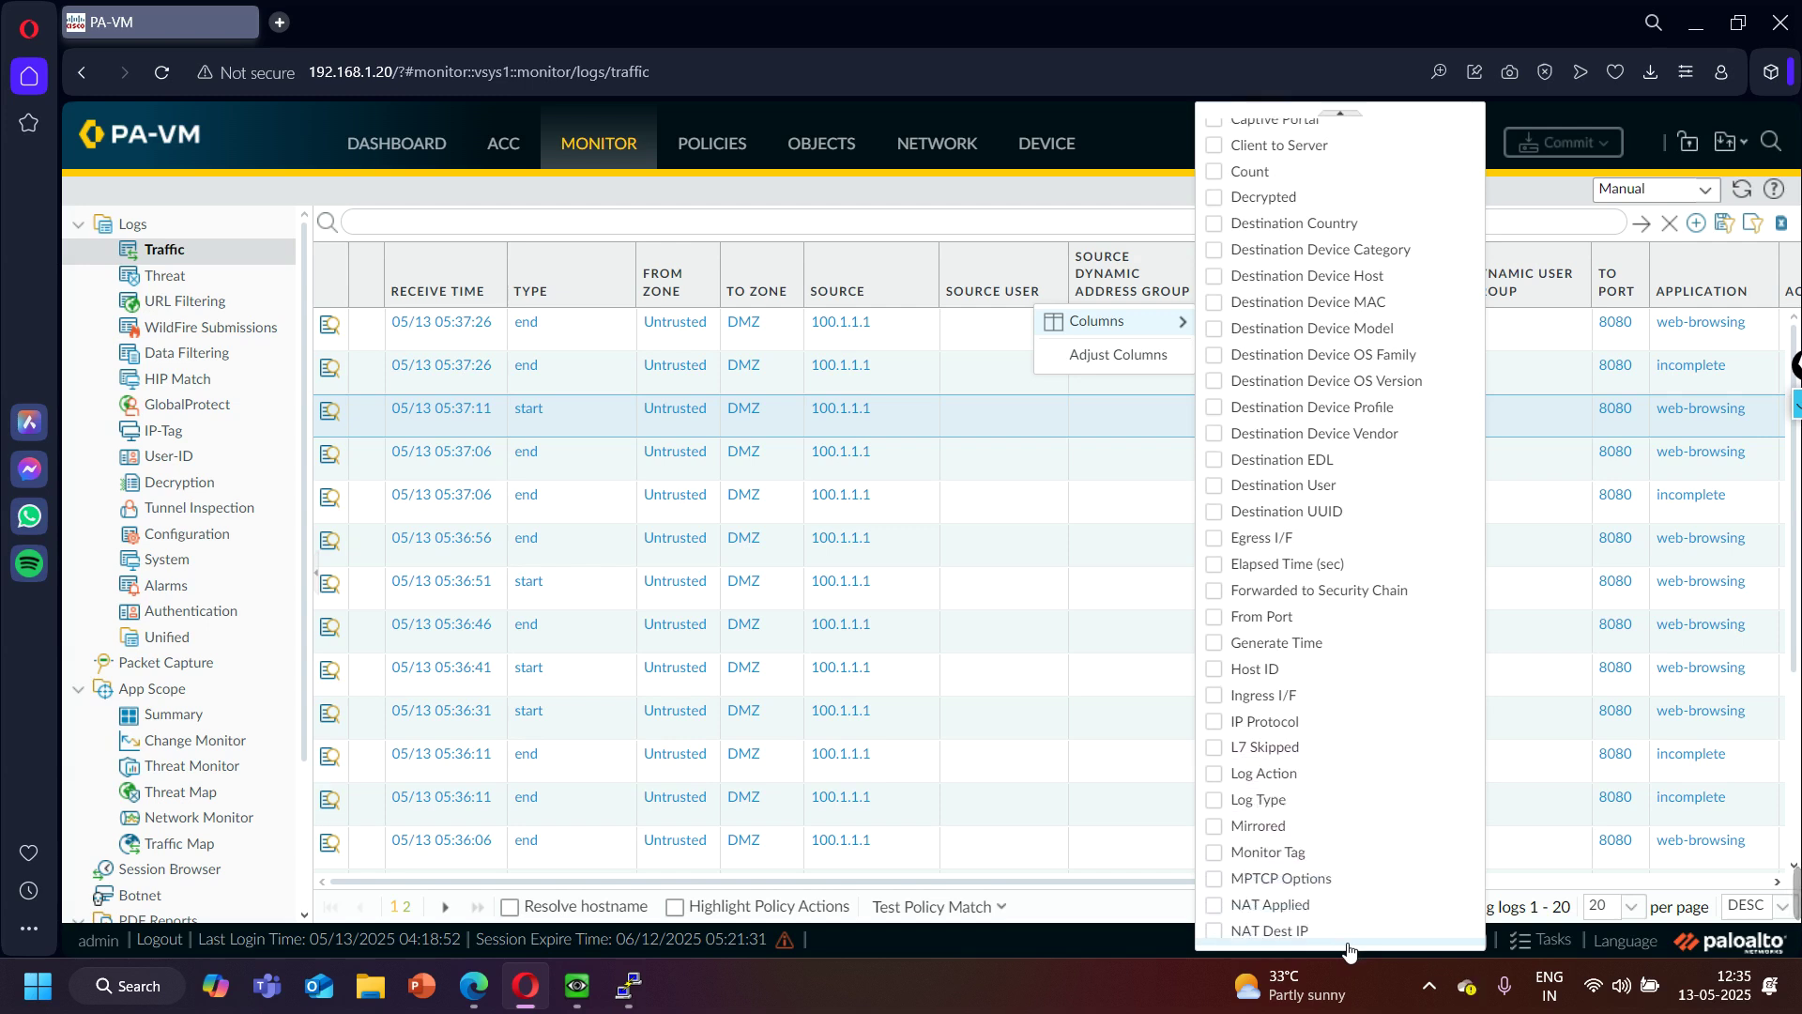
{"action": "scroll", "coordinate": [1348, 951], "scroll_direction": "down", "scroll_amount": 4}
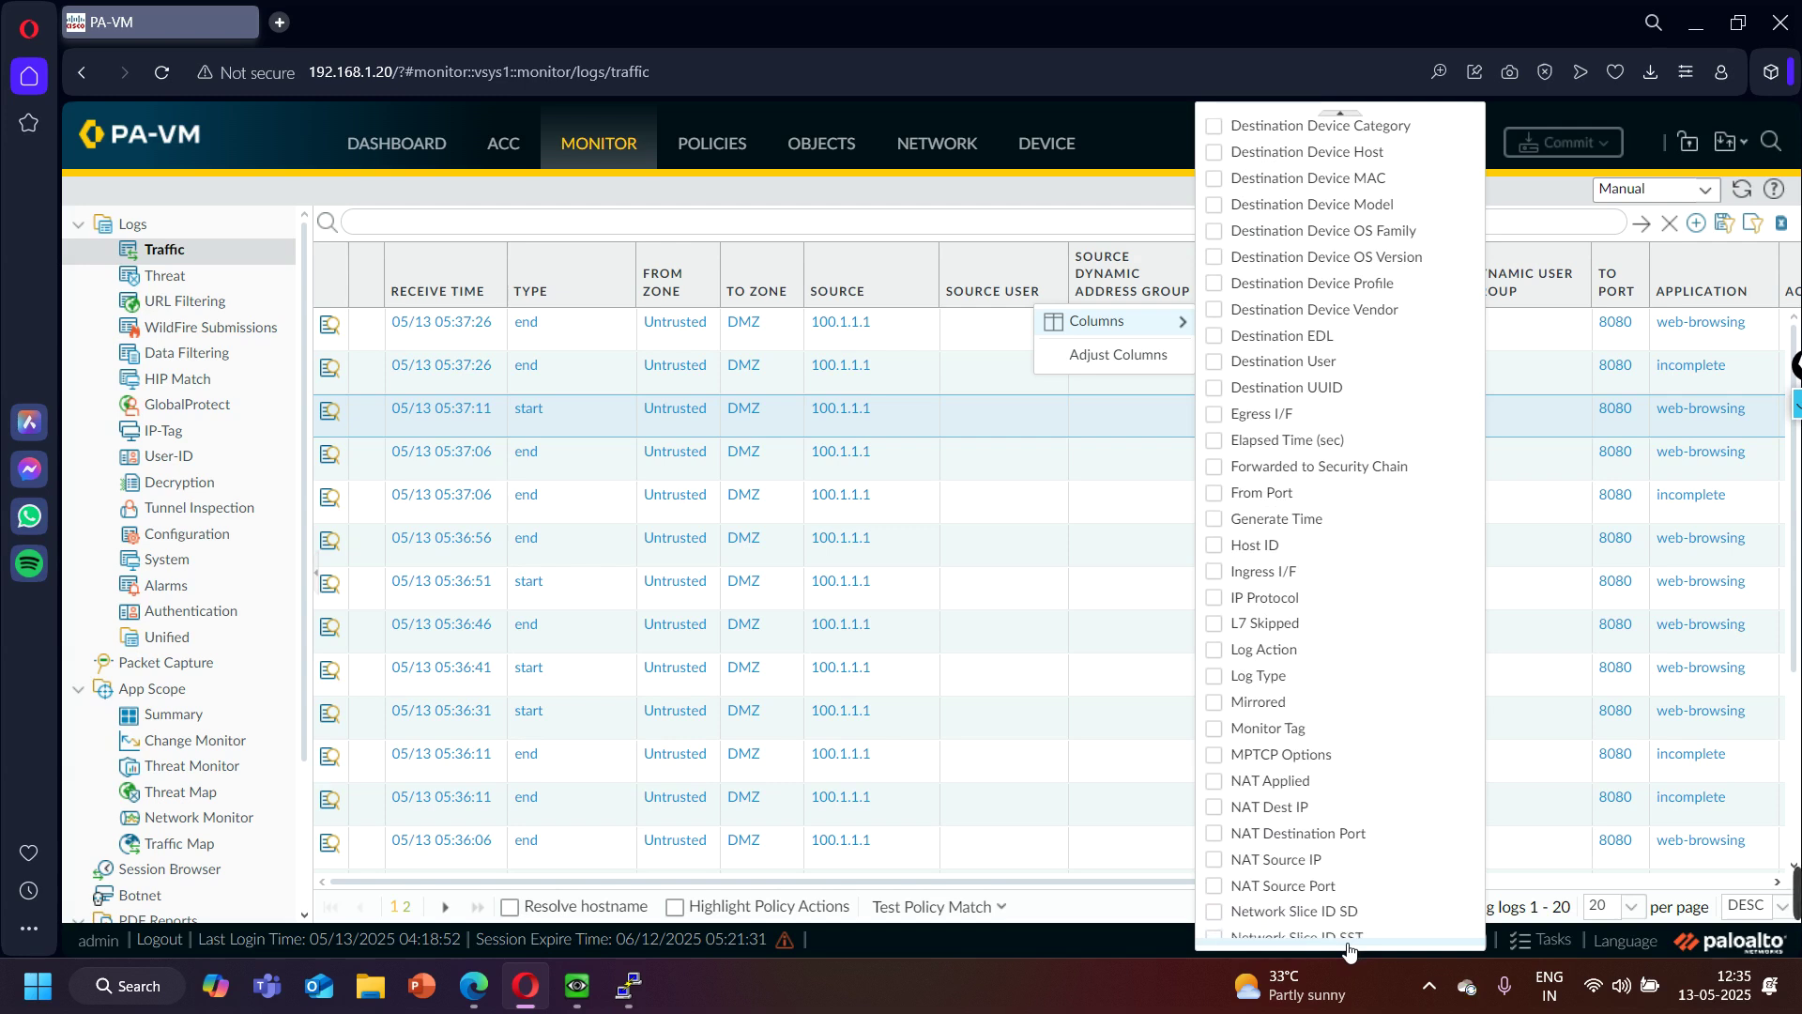
{"action": "left_click", "coordinate": [1241, 848]}
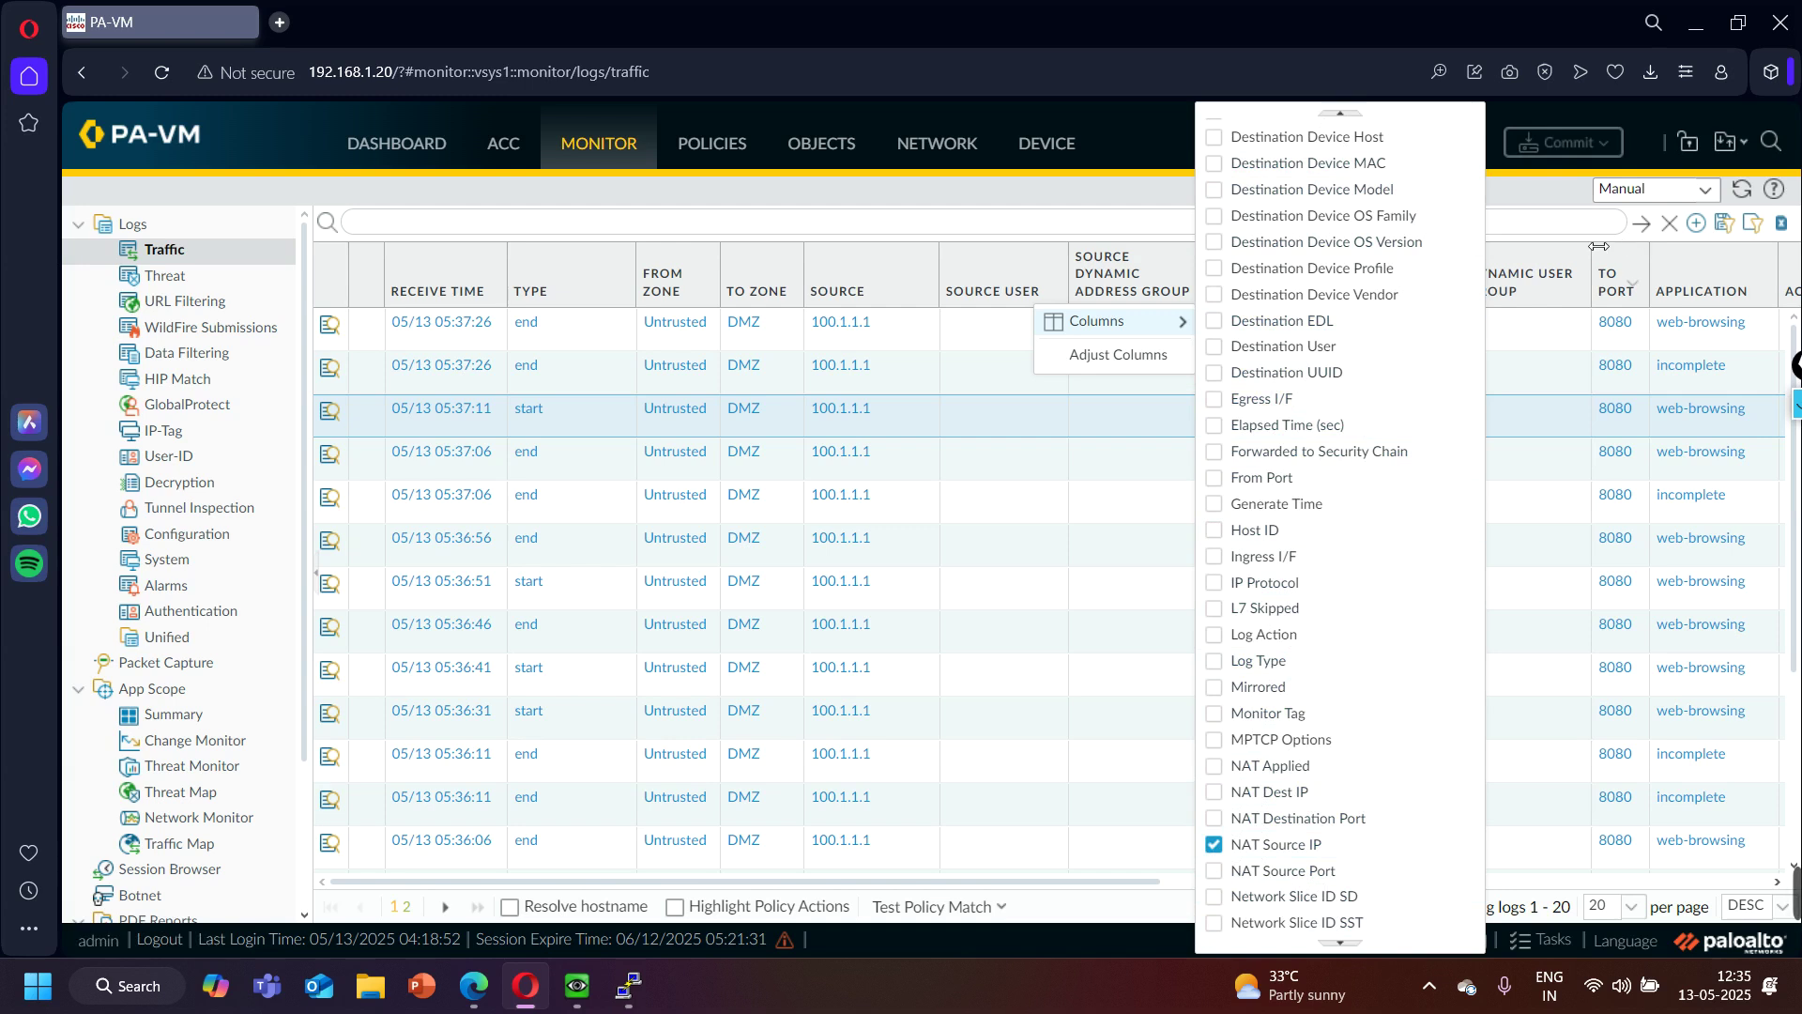
{"action": "left_click", "coordinate": [1341, 110]}
{"action": "left_click", "coordinate": [1143, 202]}
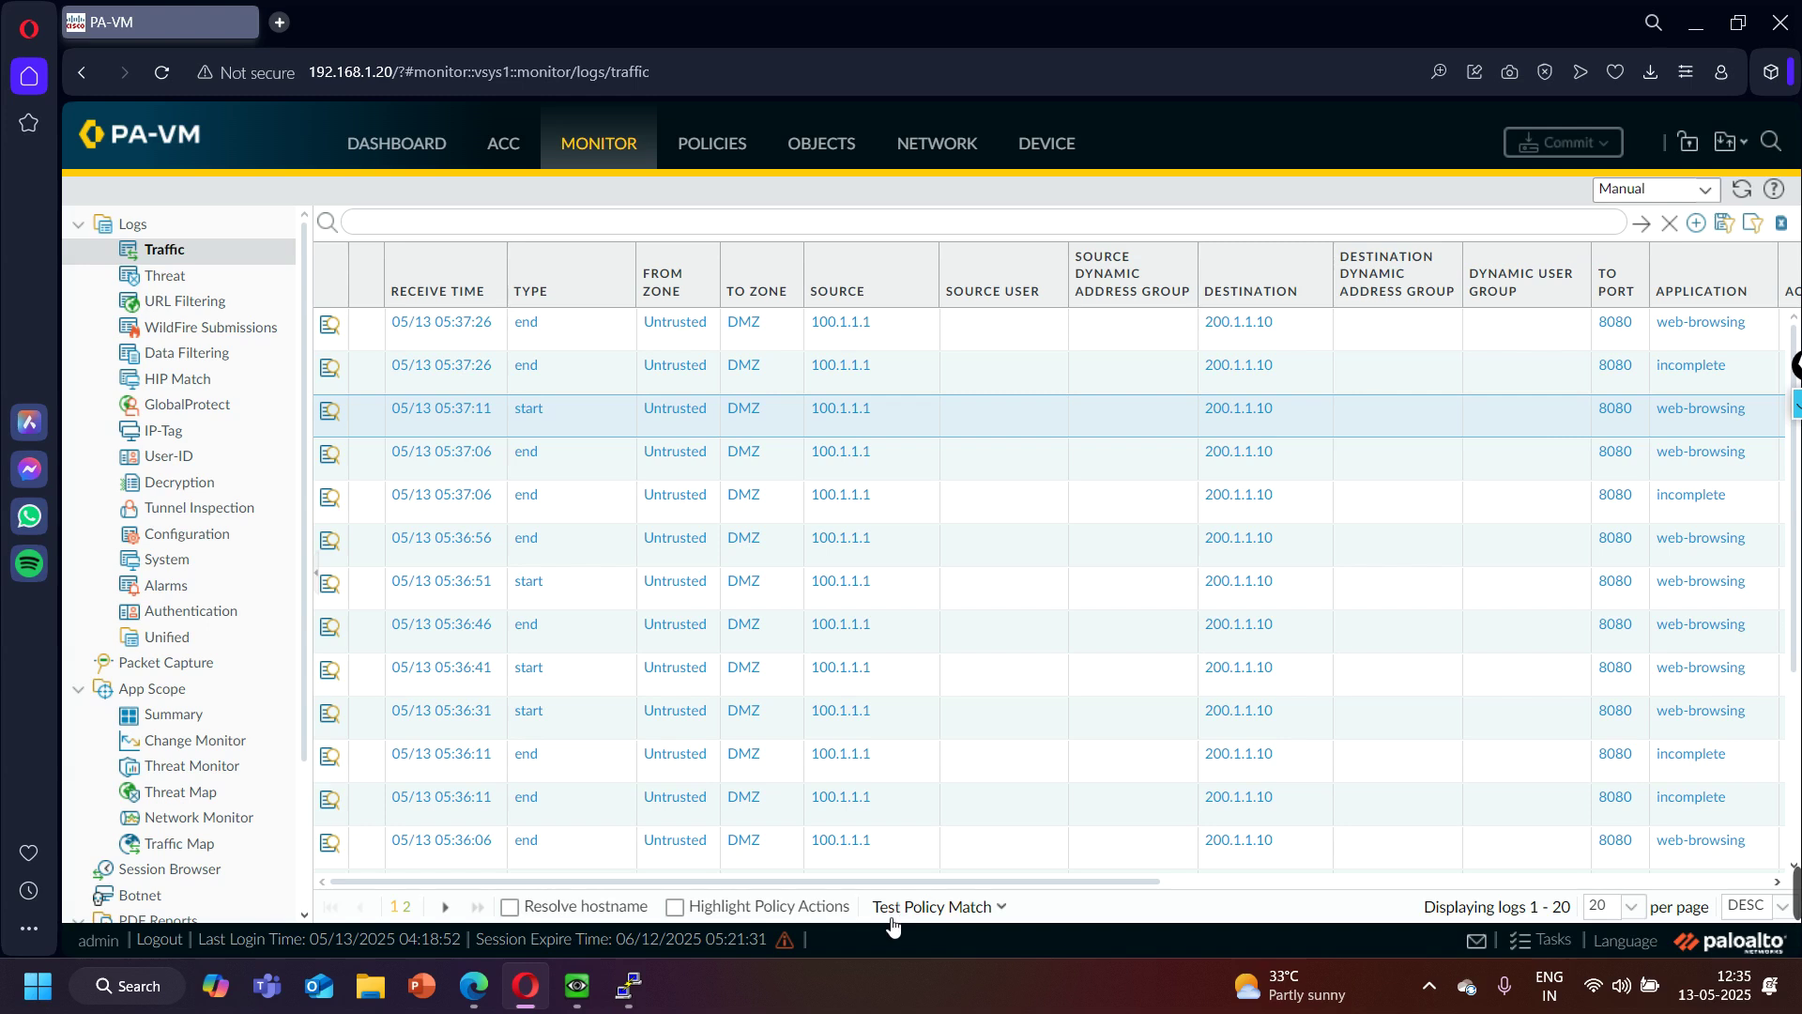
Step: Scroll the log table and open the column header's Columns list
{"action": "left_click_drag", "start_coordinate": [896, 882], "coordinate": [1521, 864]}
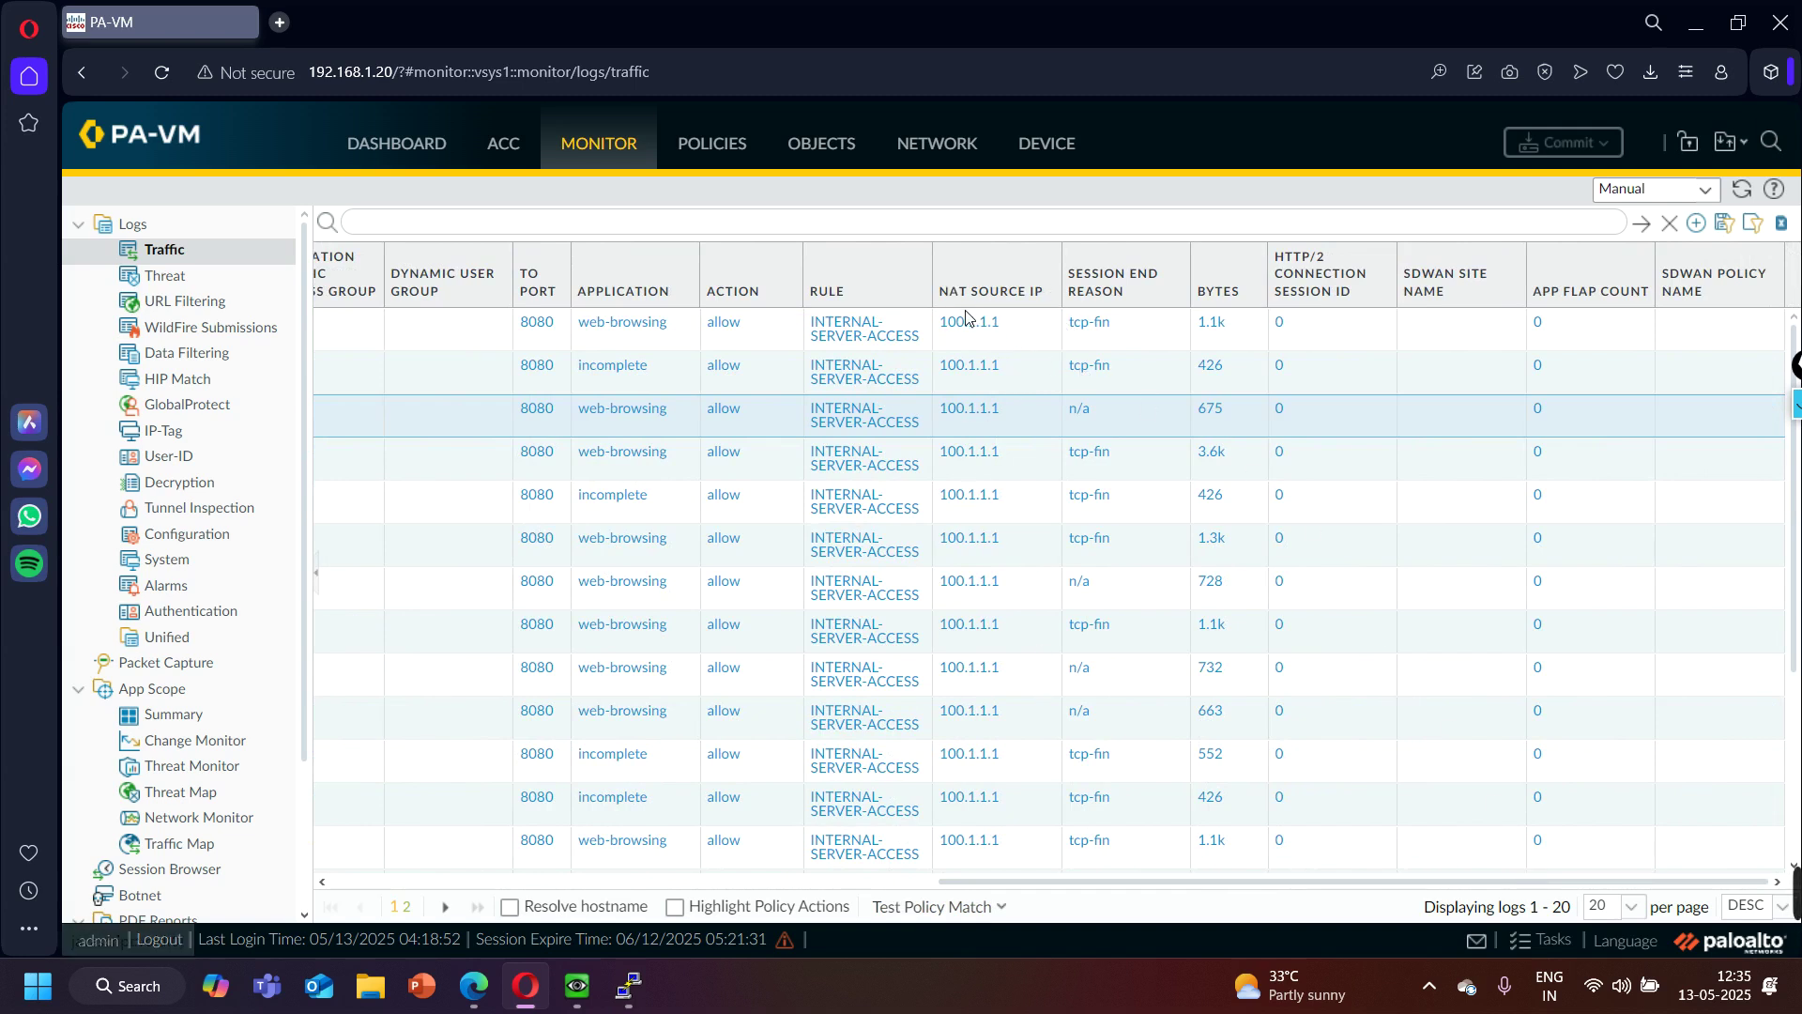
{"action": "left_click", "coordinate": [1053, 296]}
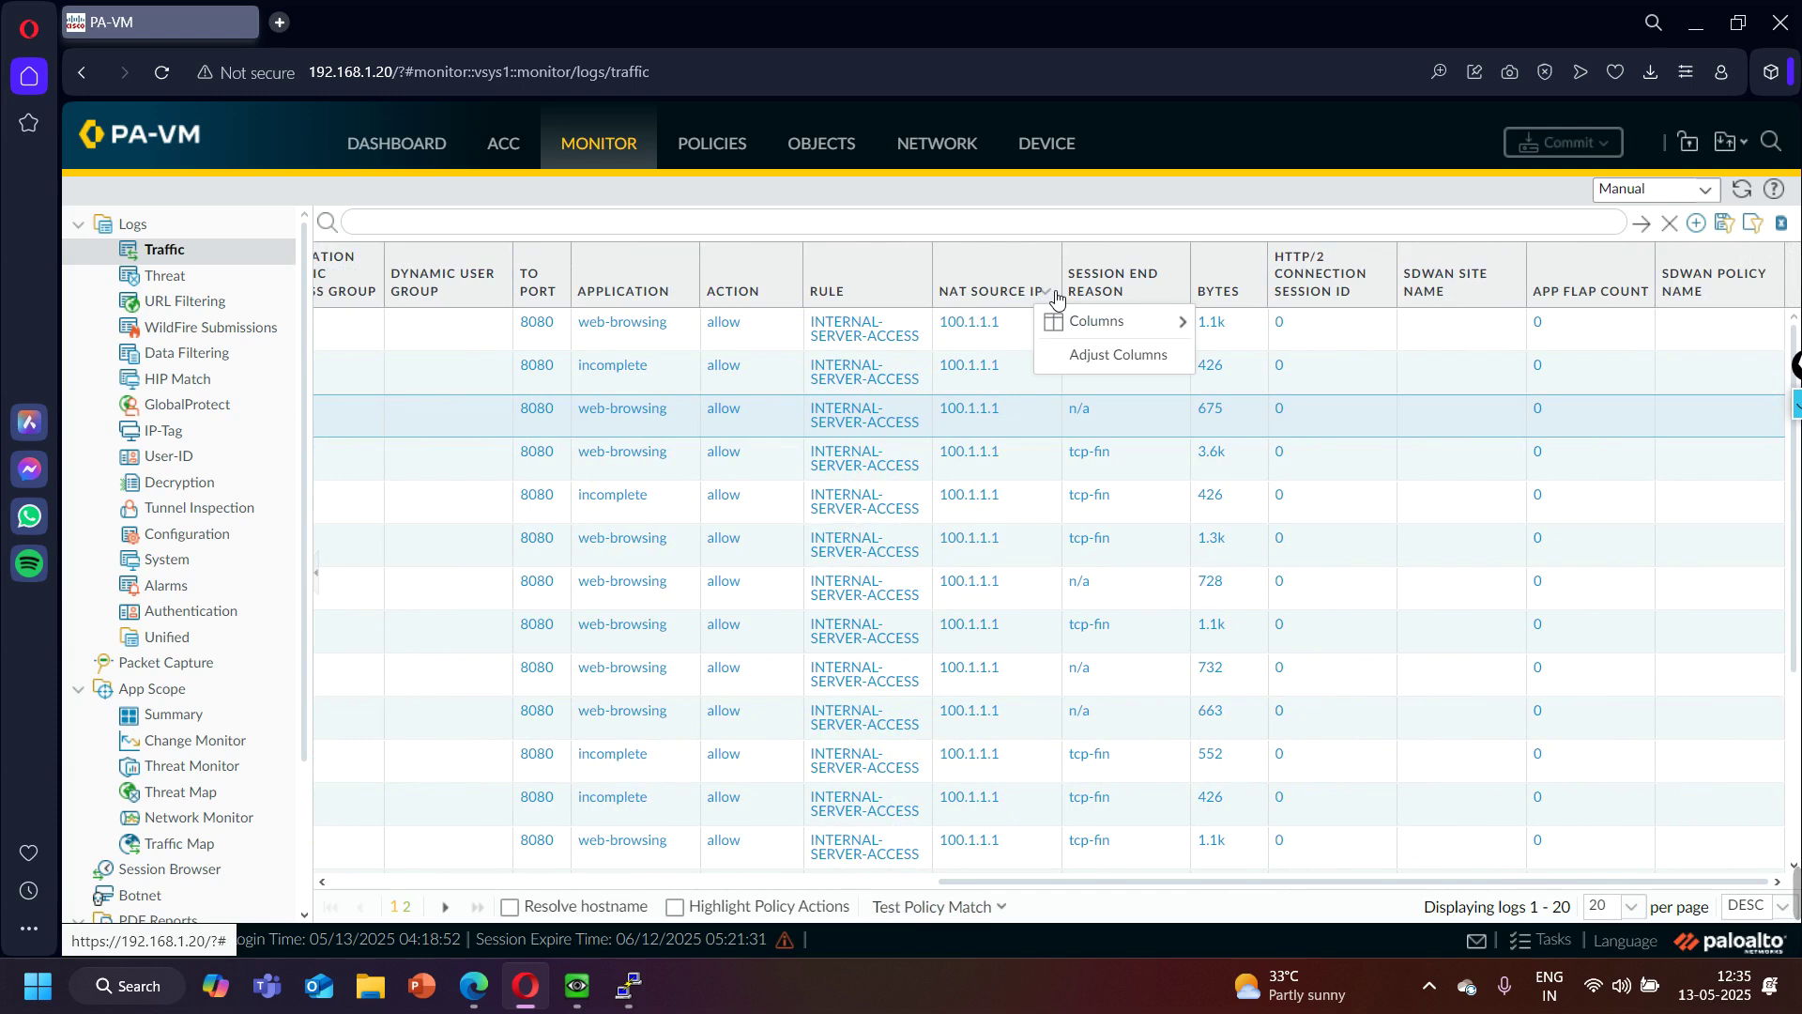
{"action": "mouse_move", "coordinate": [1112, 319]}
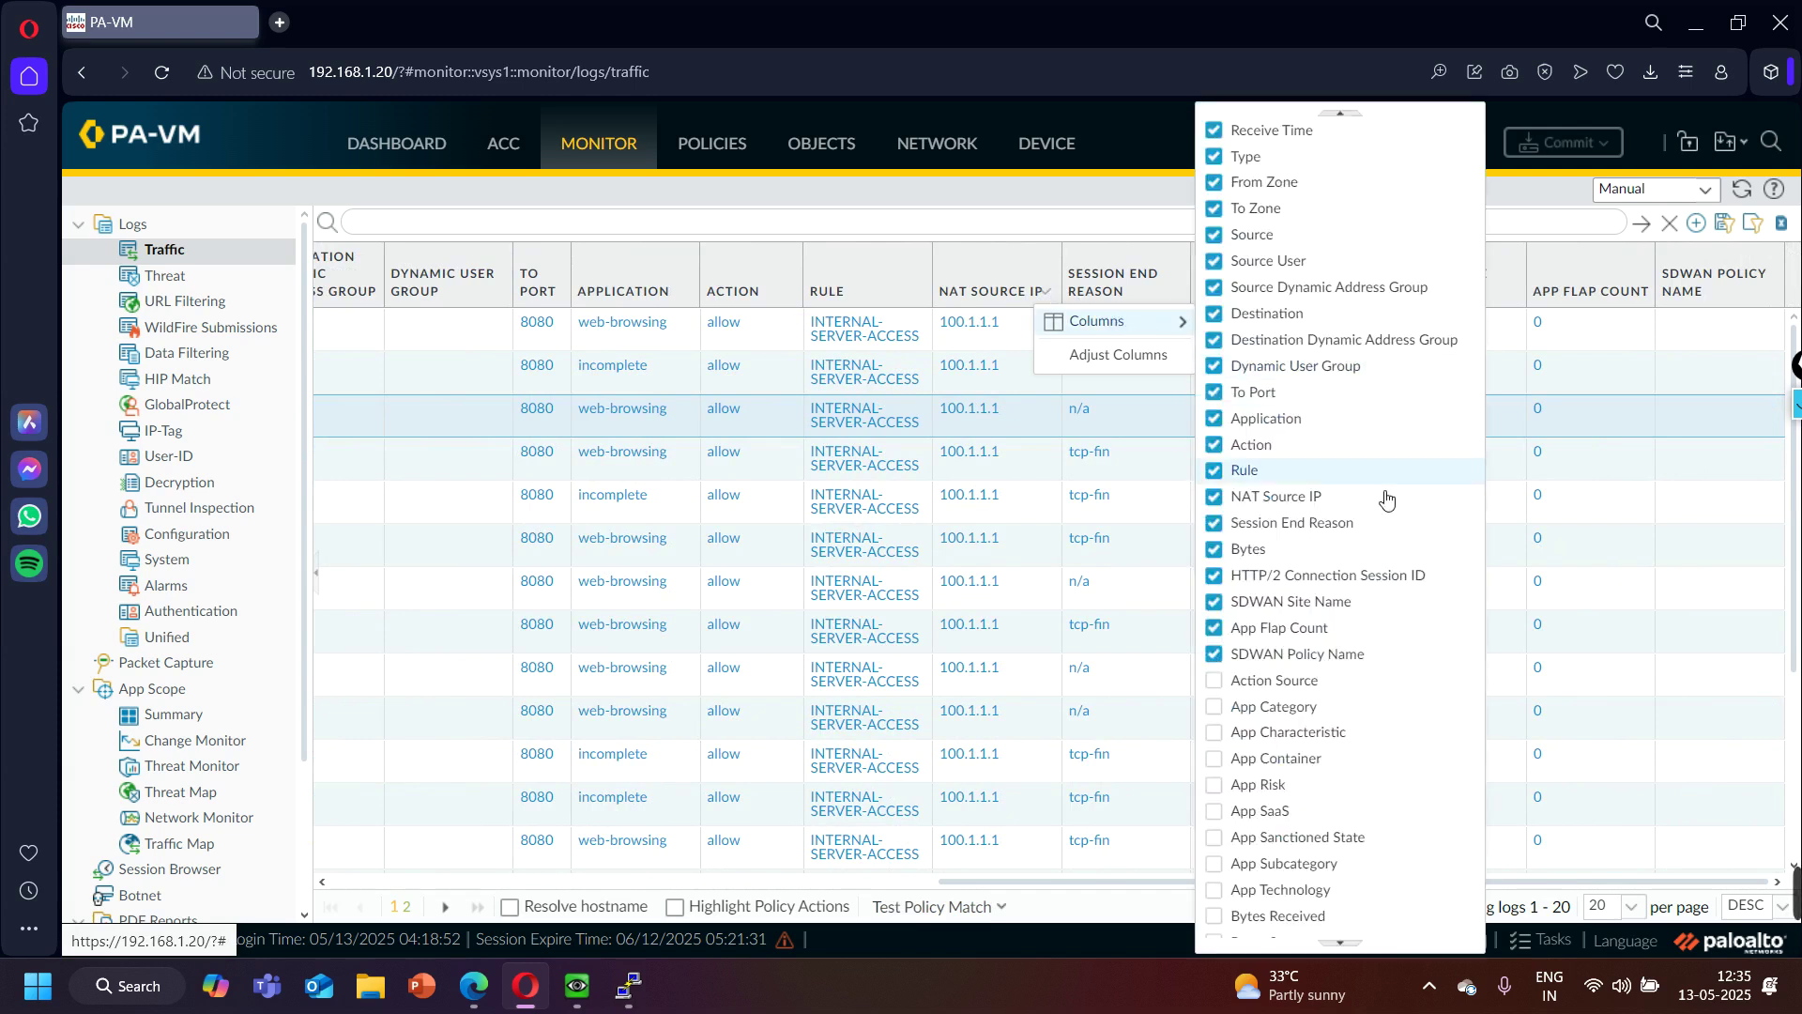
{"action": "scroll", "coordinate": [1348, 817], "scroll_direction": "down", "scroll_amount": 1}
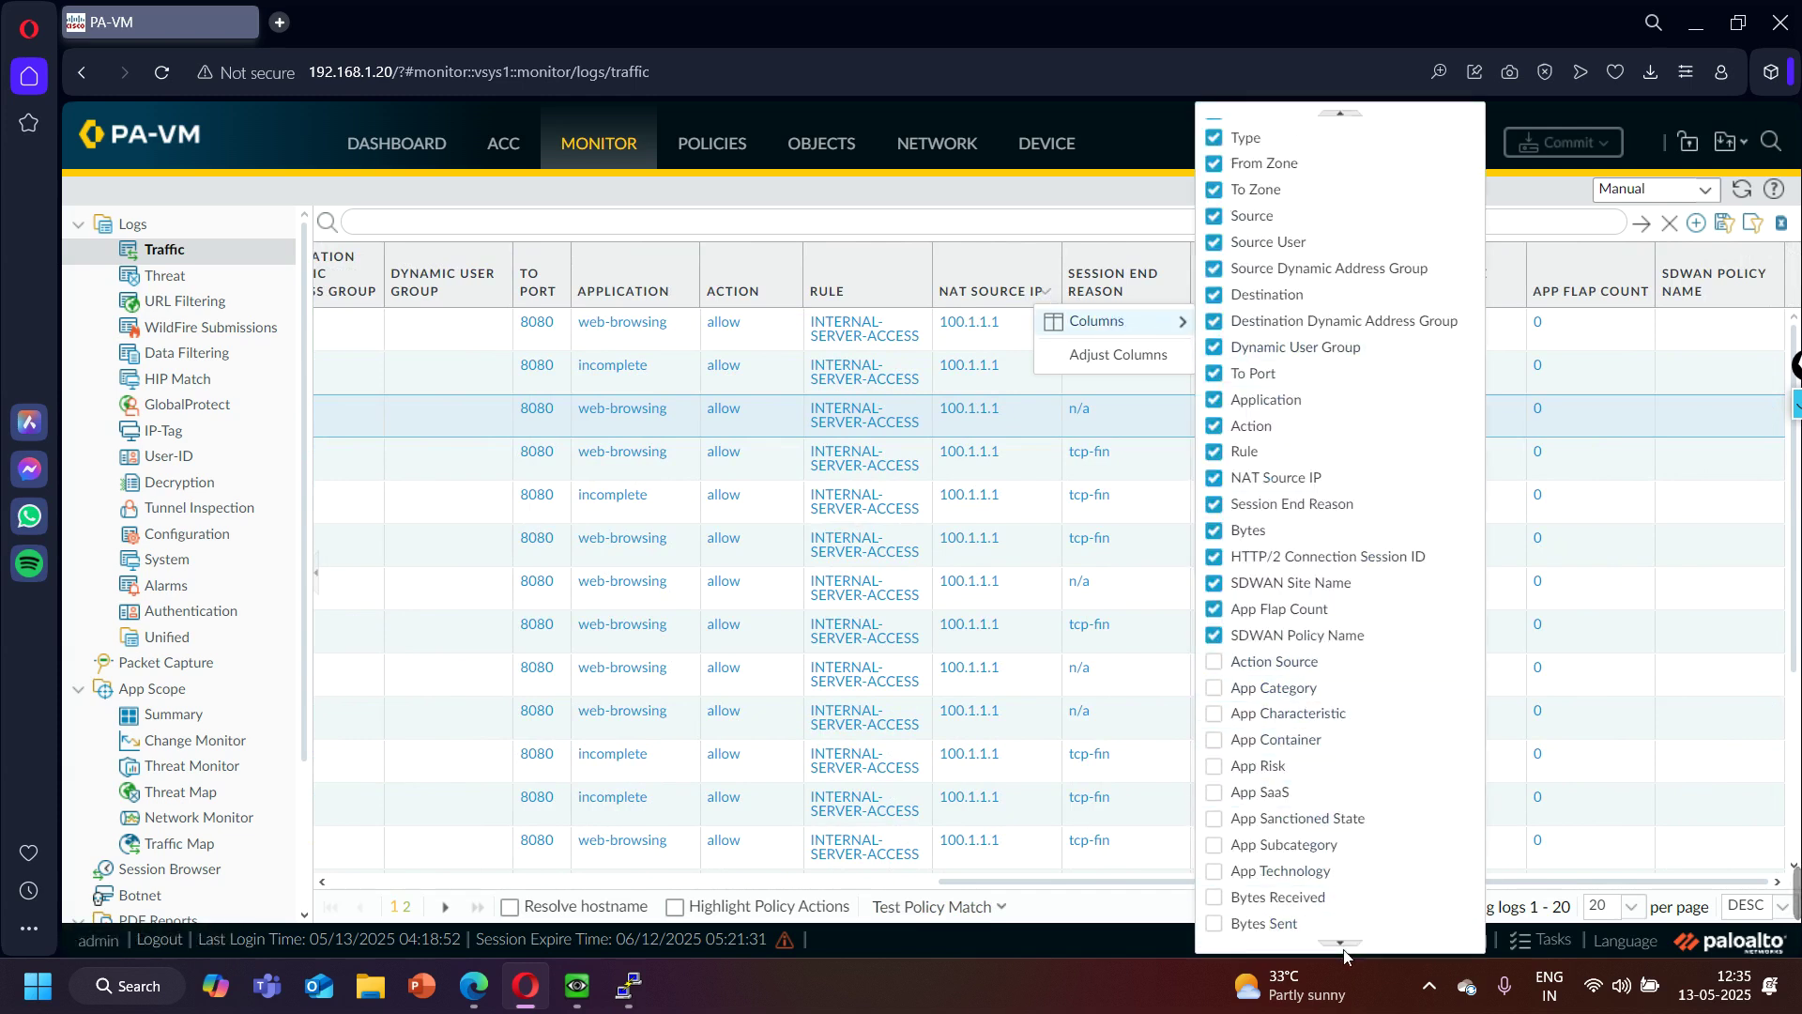
{"action": "scroll", "coordinate": [1348, 948], "scroll_direction": "down", "scroll_amount": 5}
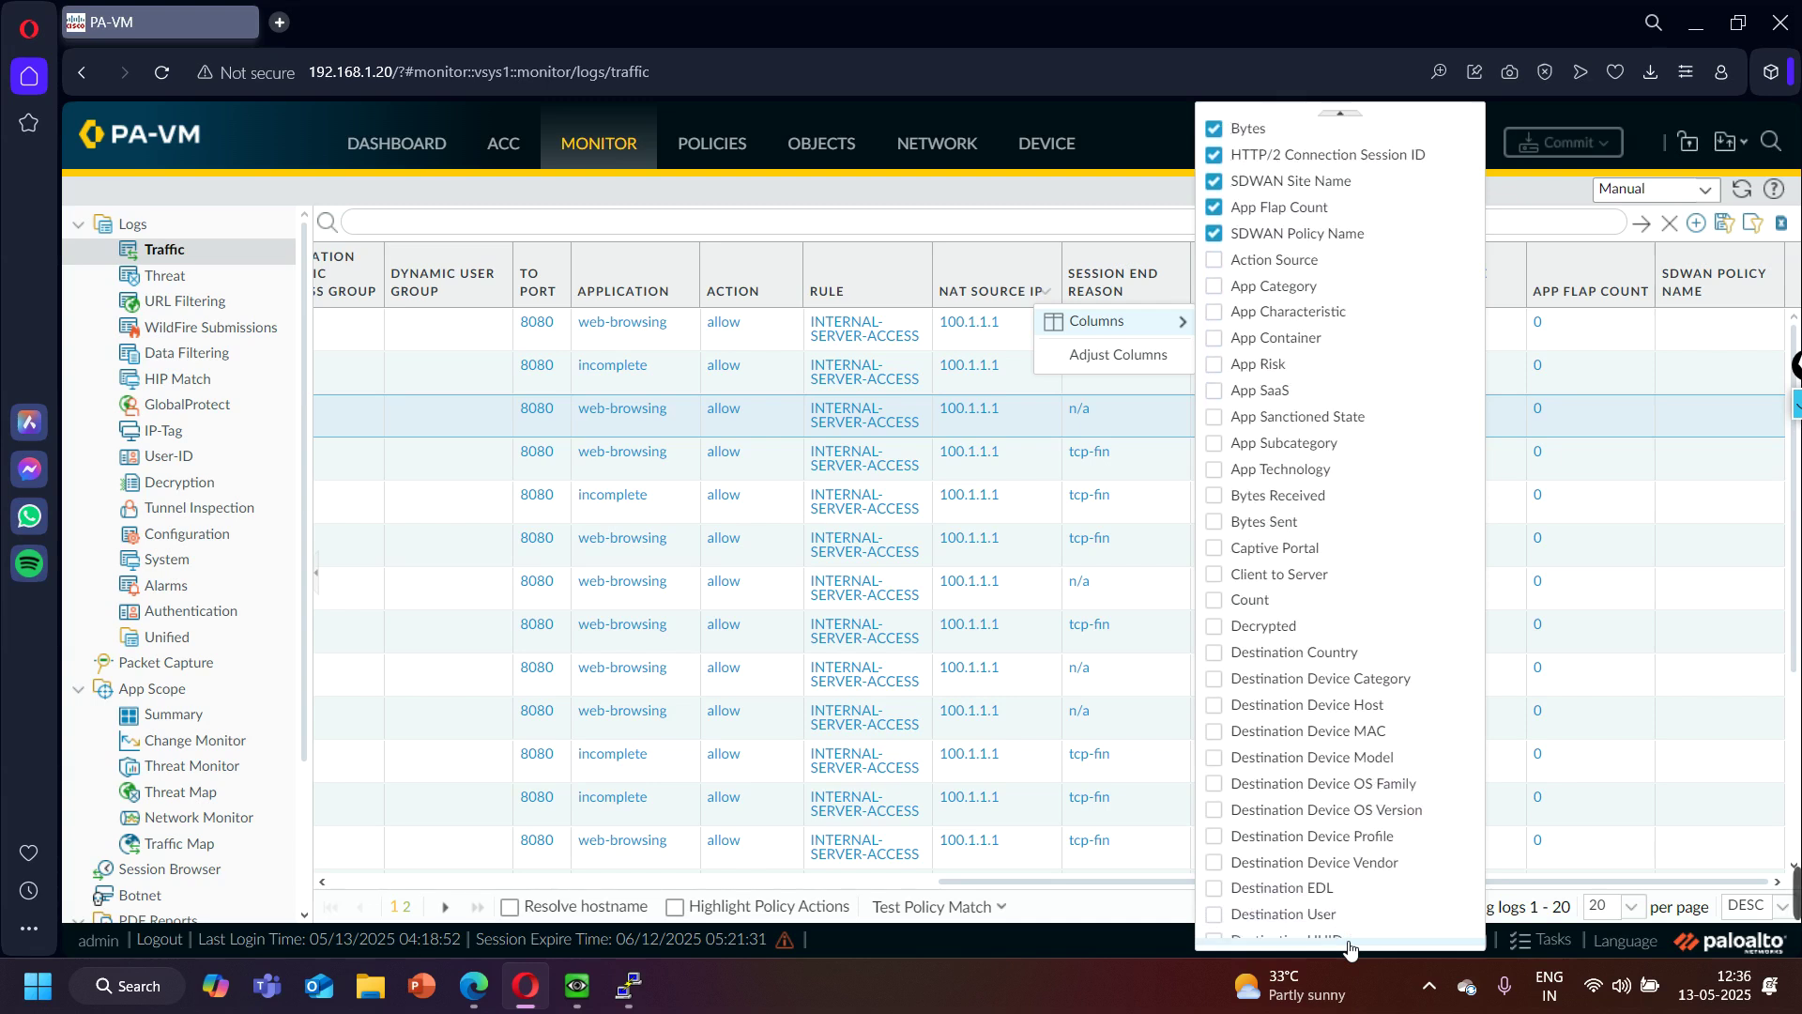
{"action": "scroll", "coordinate": [1348, 950], "scroll_direction": "down", "scroll_amount": 6}
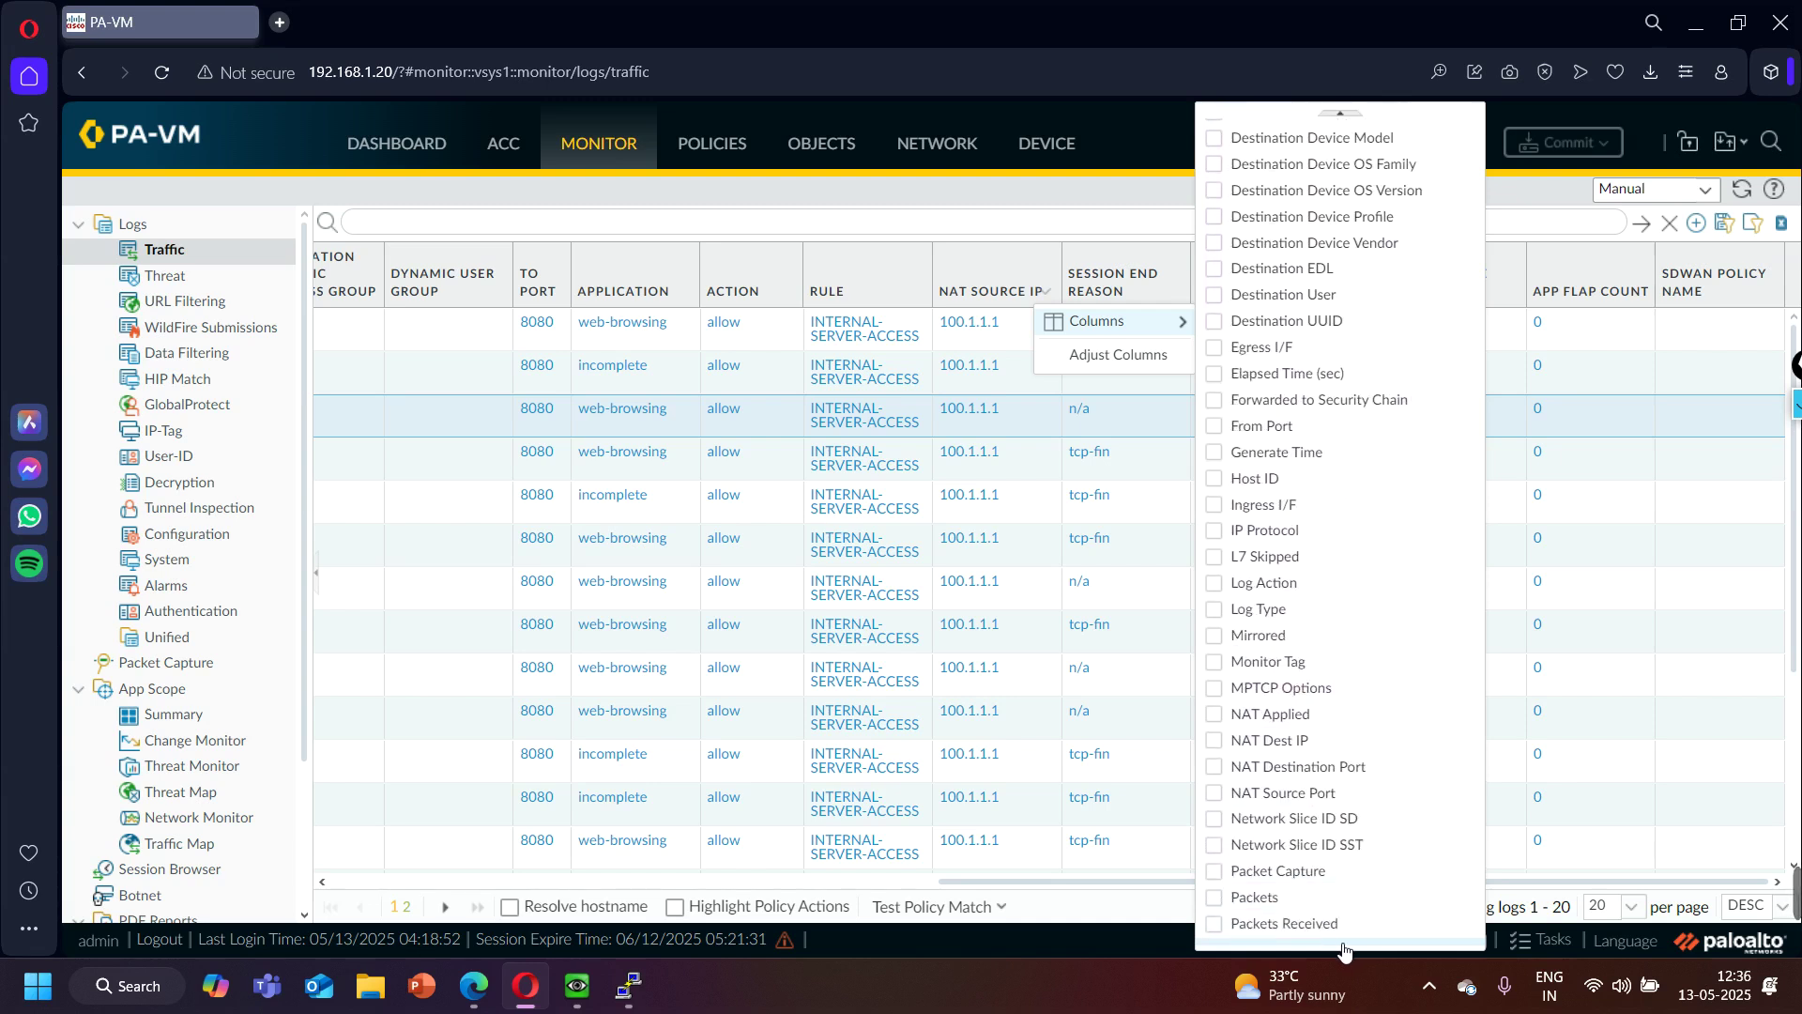
{"action": "scroll", "coordinate": [1344, 950], "scroll_direction": "down", "scroll_amount": 6}
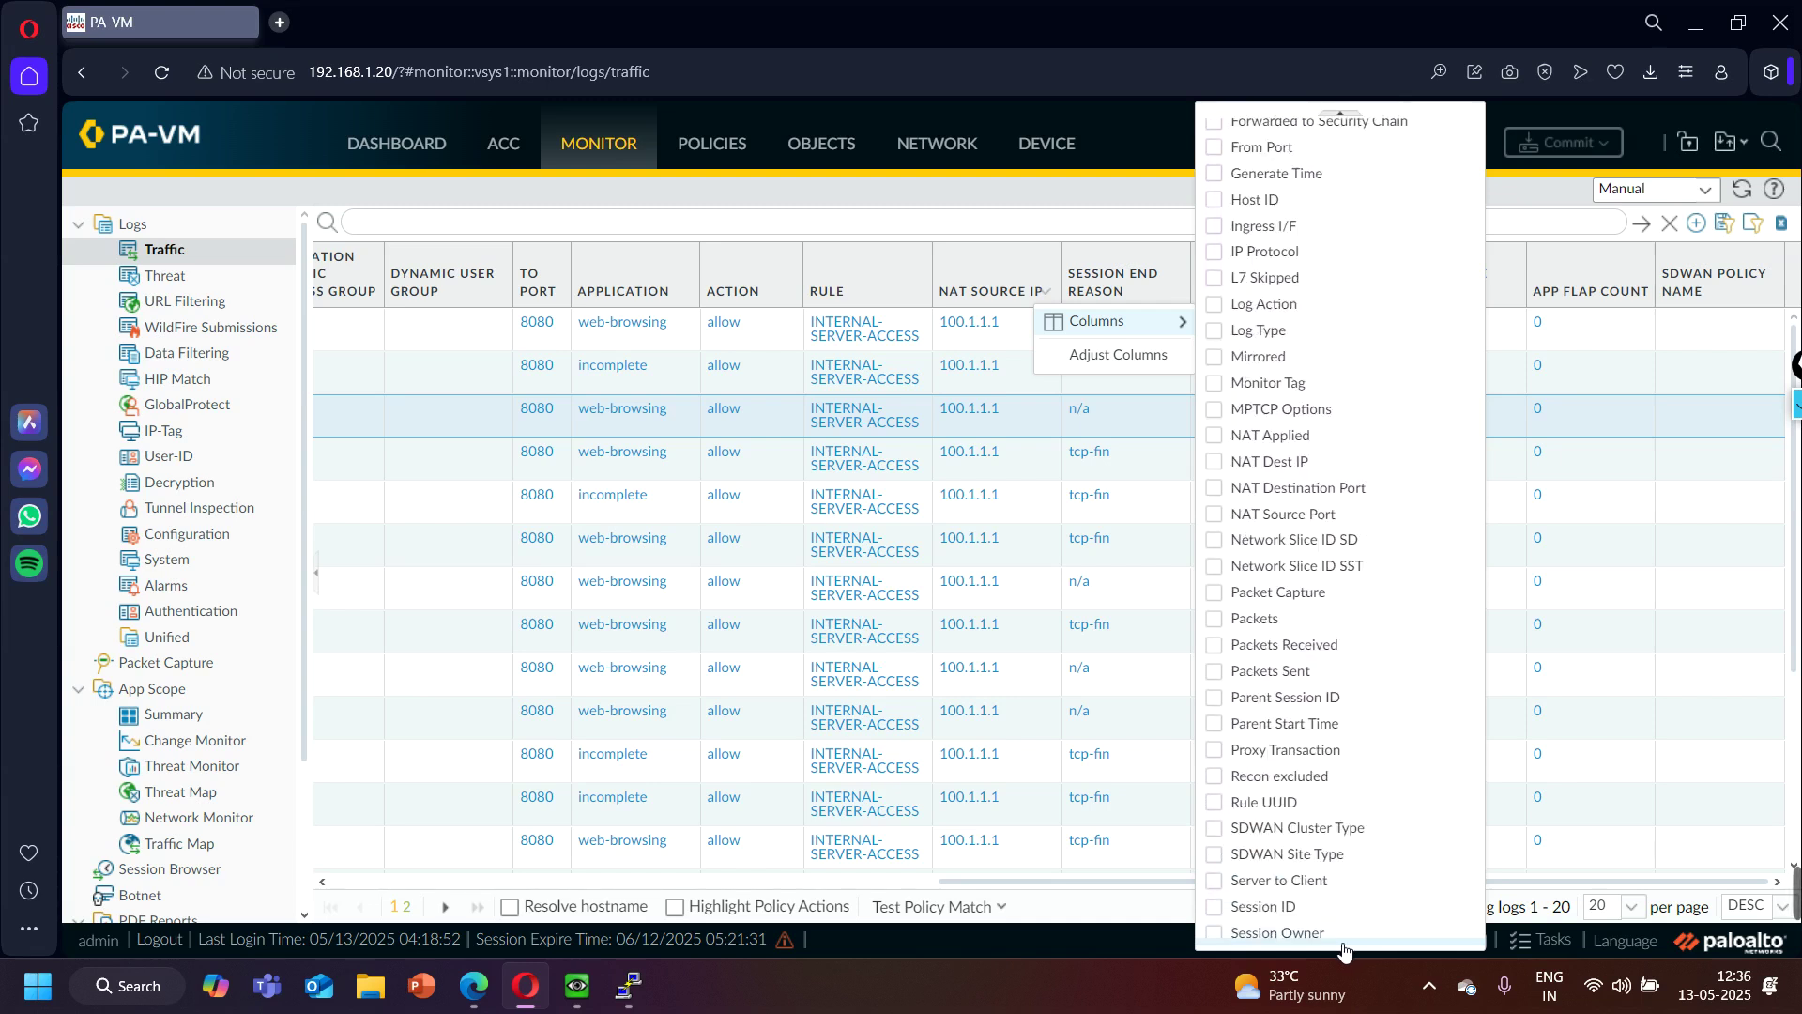
Step: Tick NAT Dest IP so sessions show their translated destination 172.16.10.1
{"action": "scroll", "coordinate": [1344, 950], "scroll_direction": "down", "scroll_amount": 3}
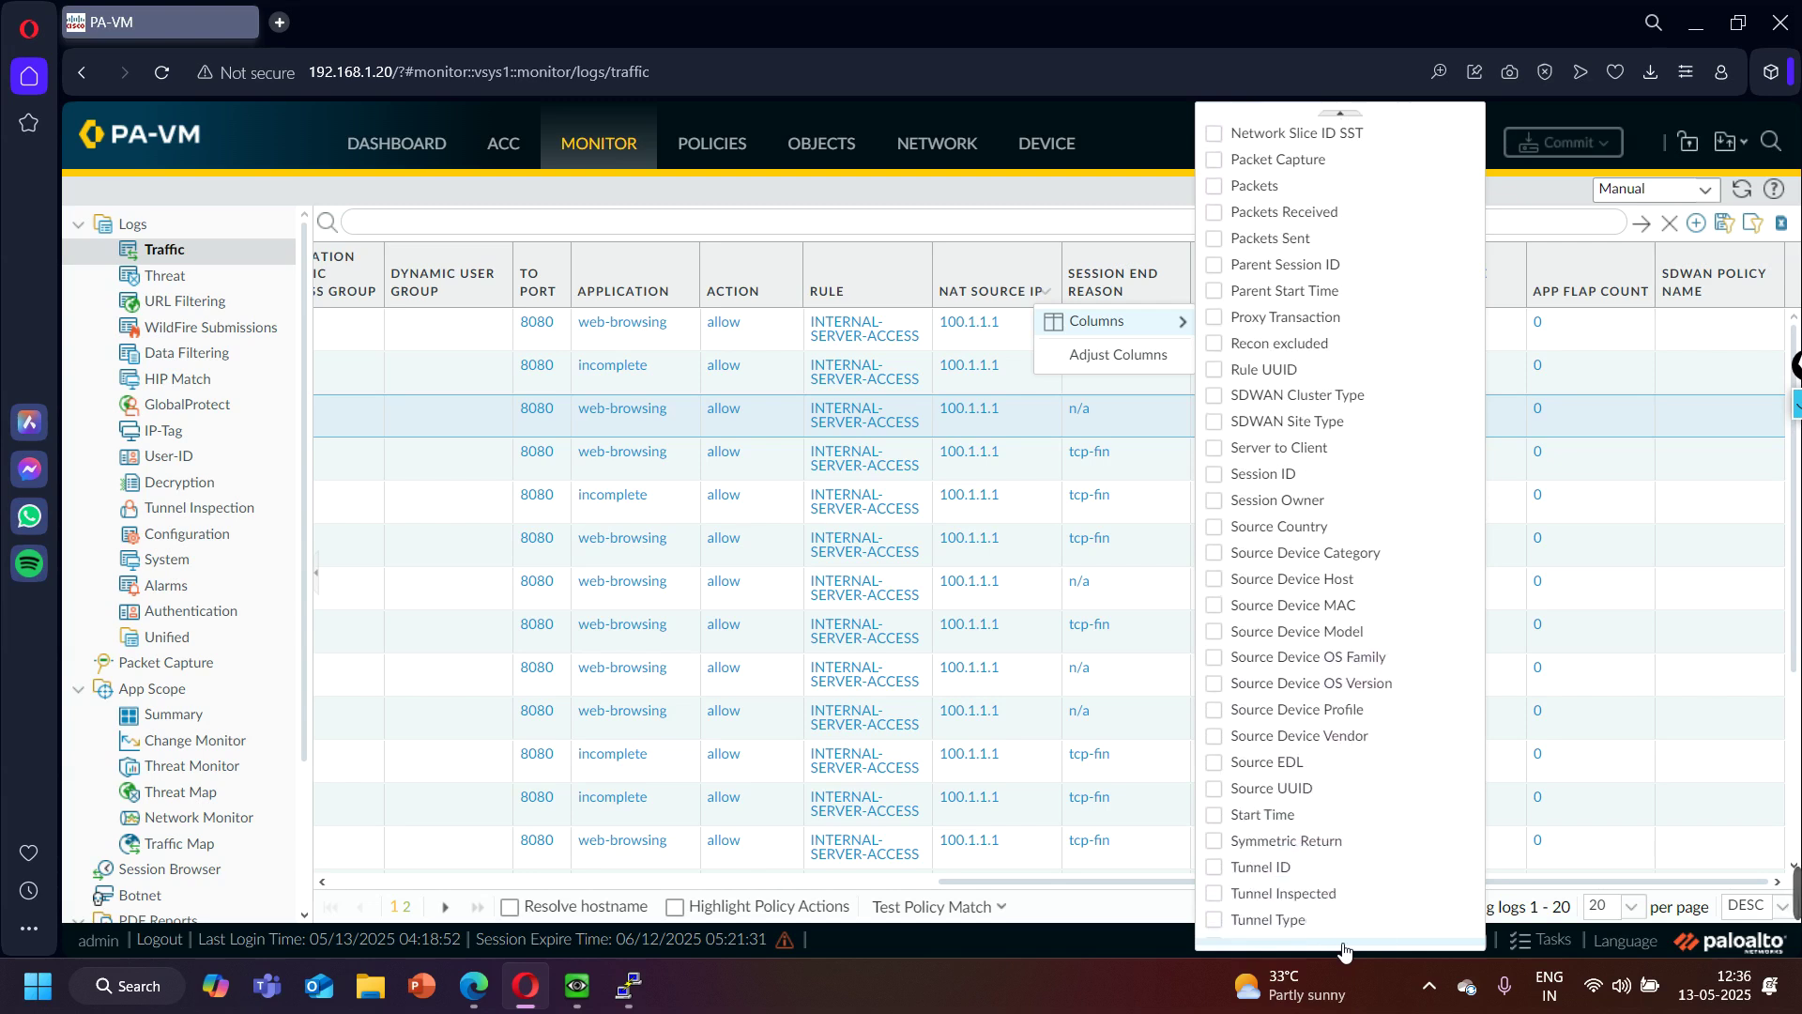
{"action": "scroll", "coordinate": [1345, 950], "scroll_direction": "down", "scroll_amount": 1}
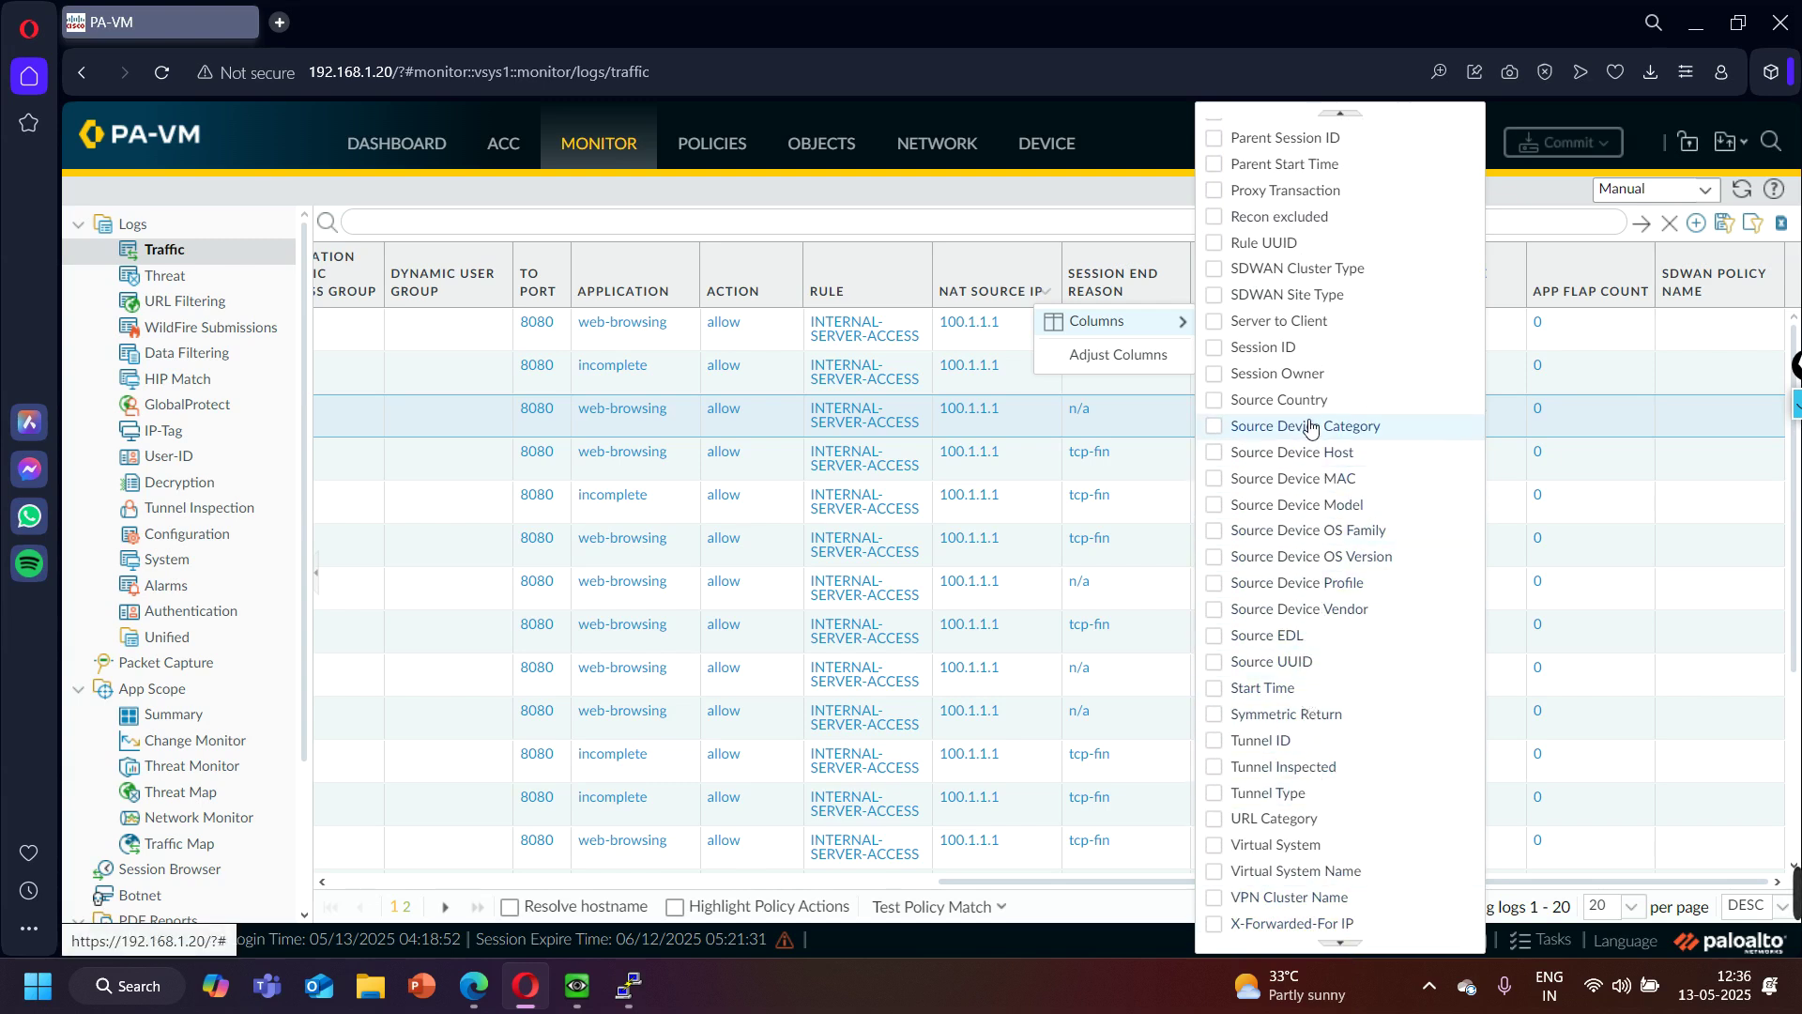
{"action": "left_click", "coordinate": [1340, 113]}
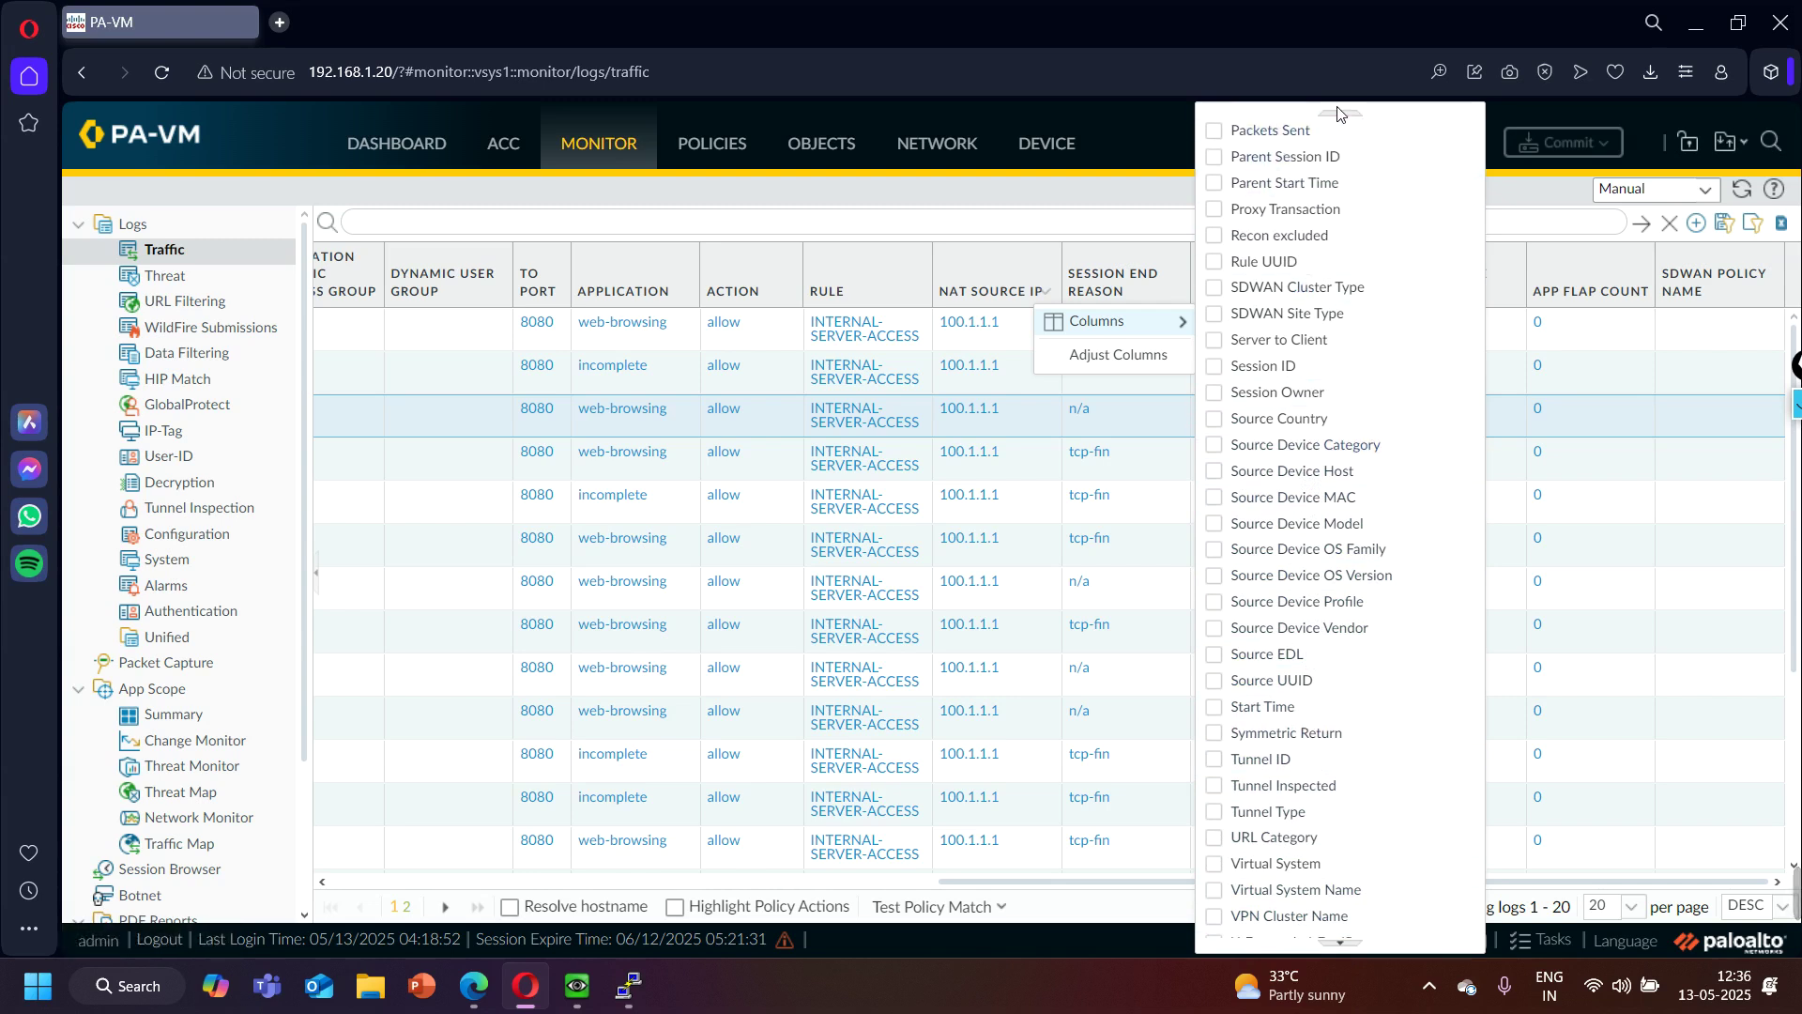
{"action": "scroll", "coordinate": [1345, 122], "scroll_direction": "up", "scroll_amount": 3}
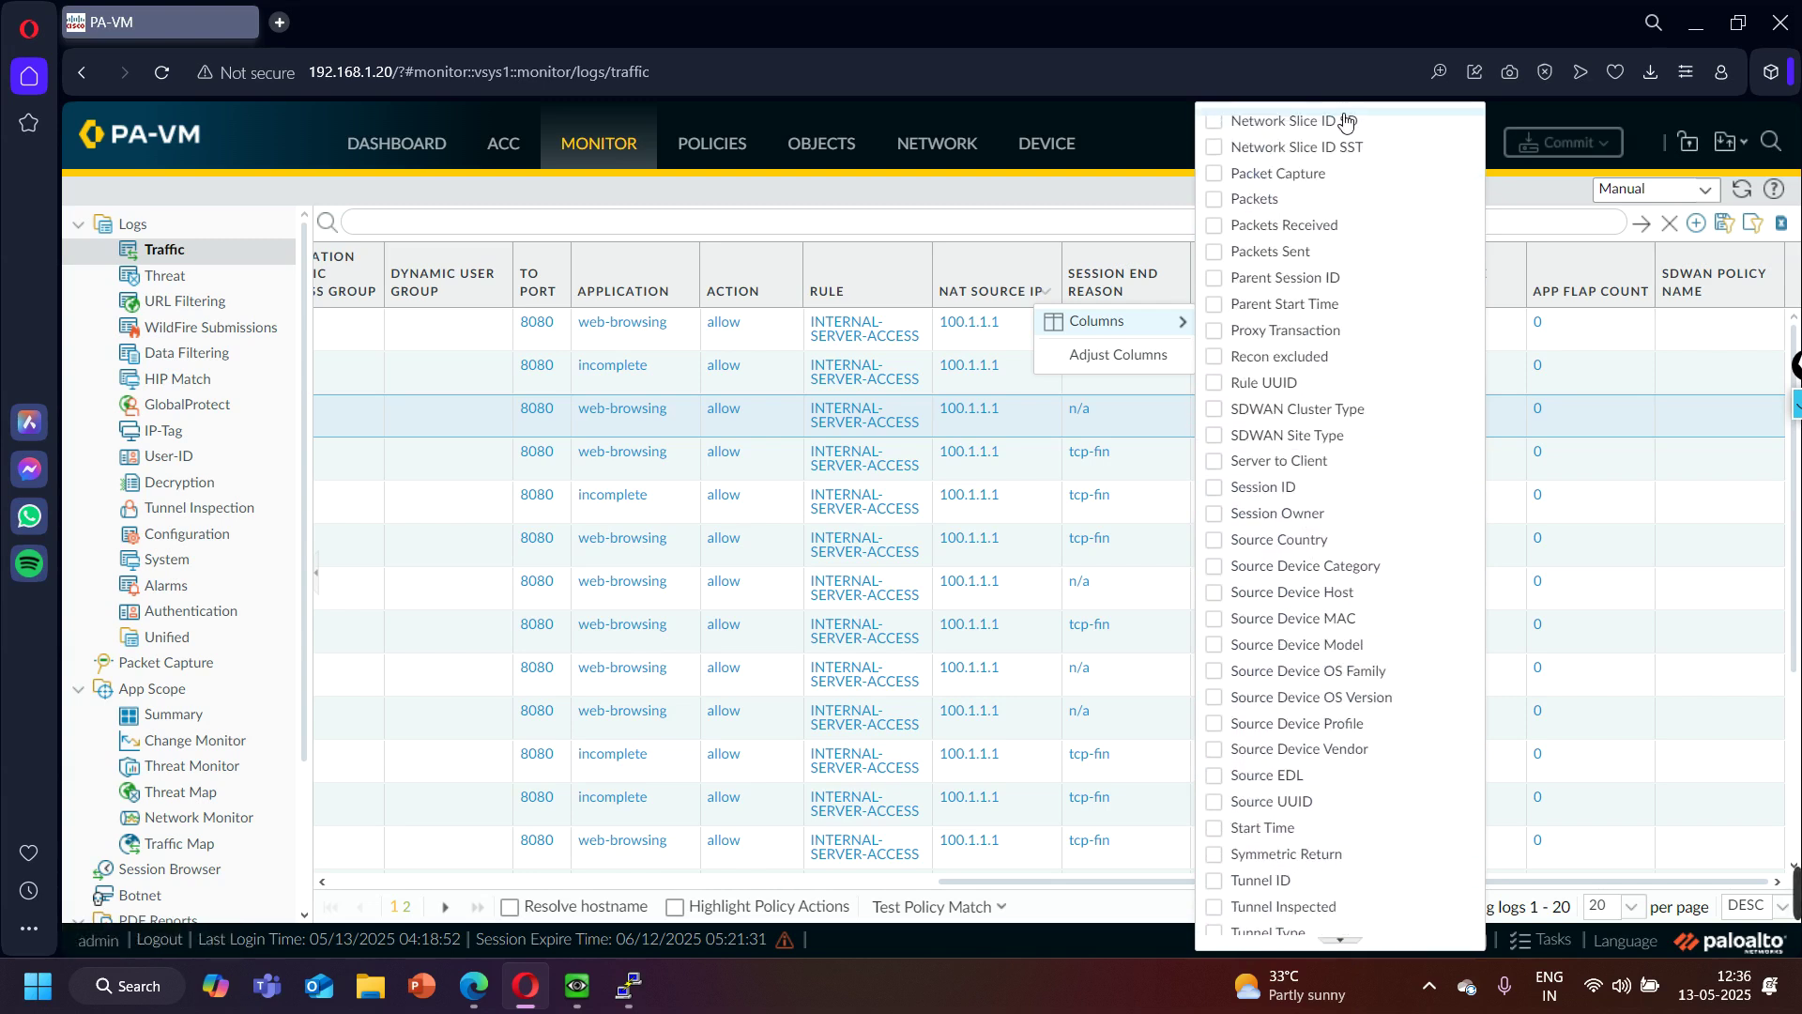
{"action": "scroll", "coordinate": [1345, 120], "scroll_direction": "up", "scroll_amount": 1}
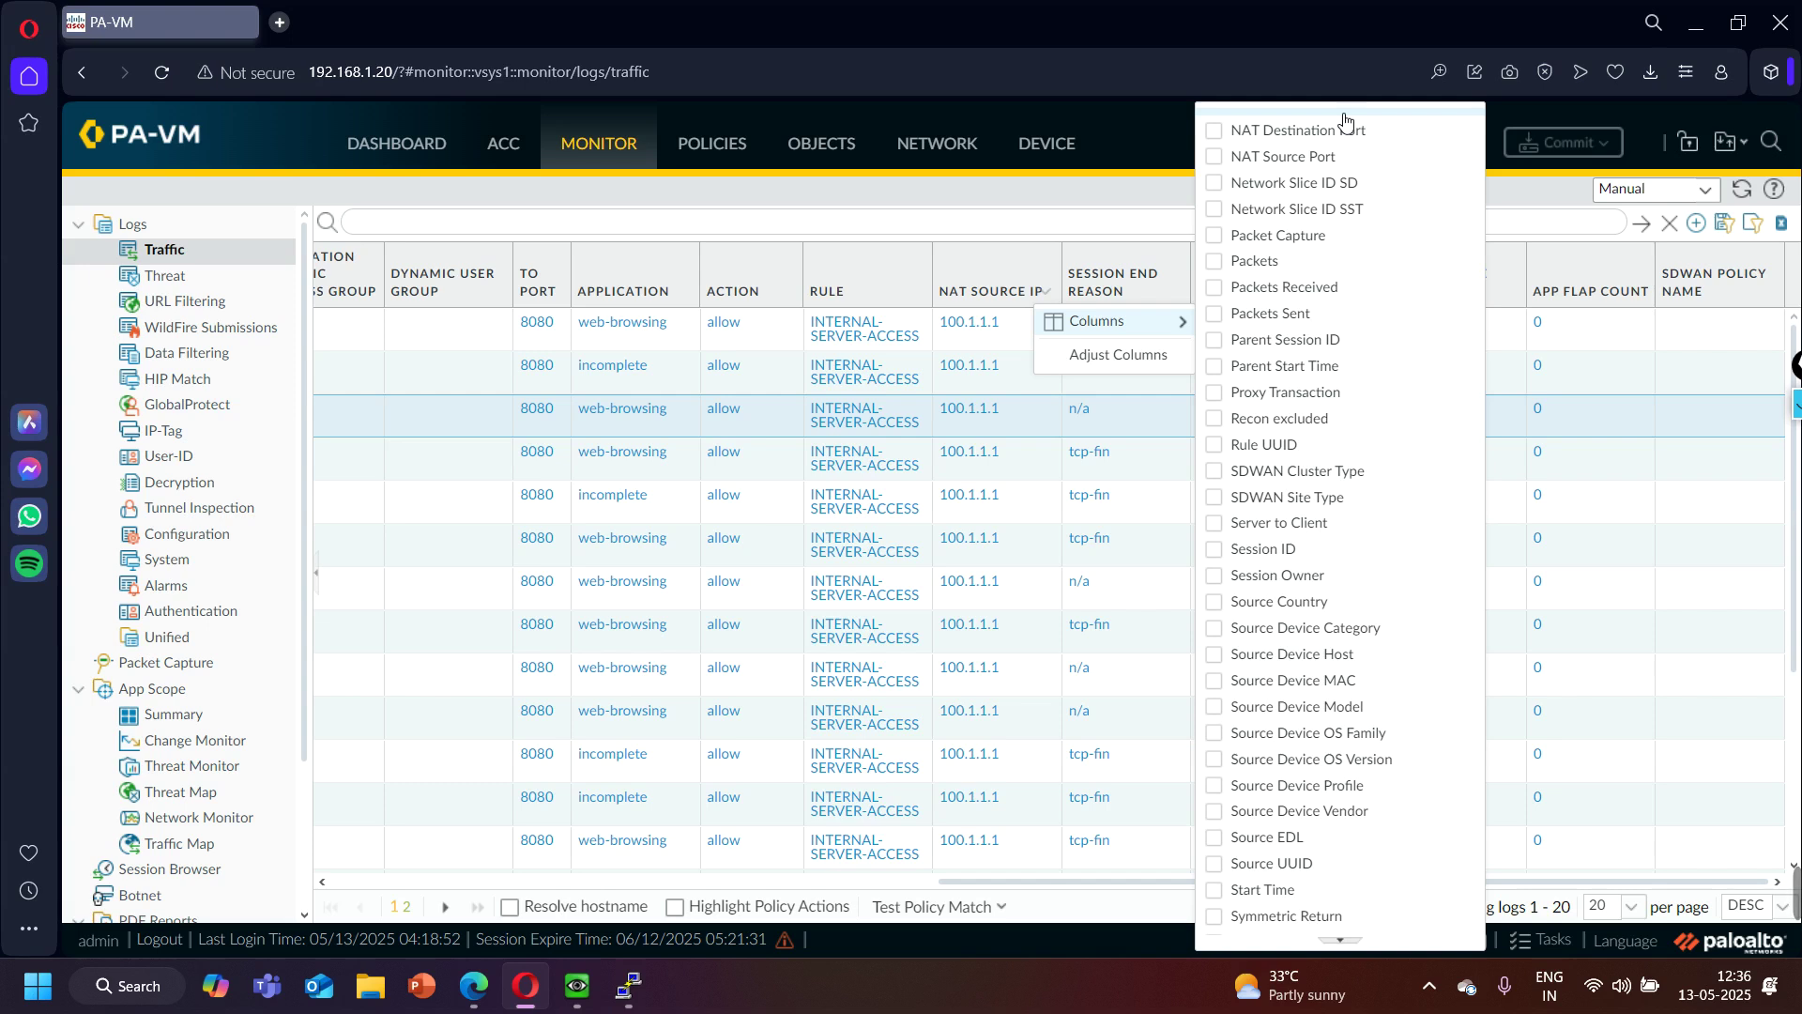
{"action": "scroll", "coordinate": [1345, 120], "scroll_direction": "up", "scroll_amount": 1}
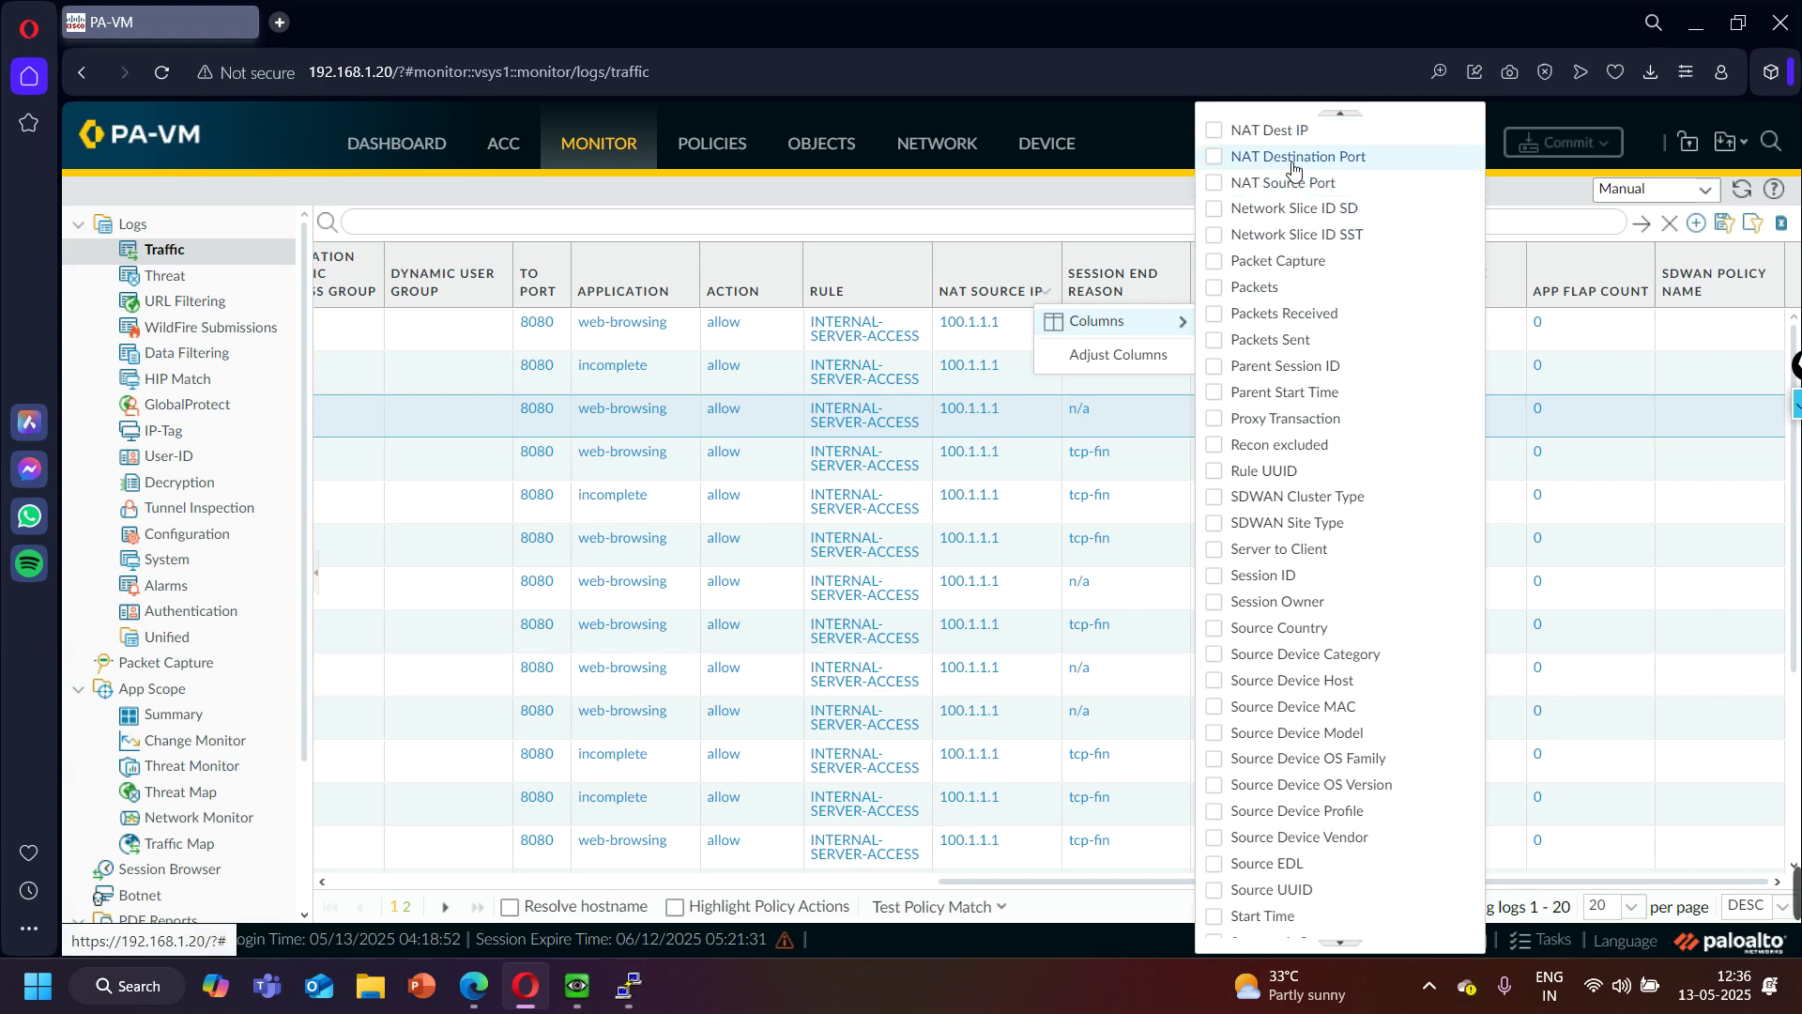
{"action": "left_click", "coordinate": [1301, 133]}
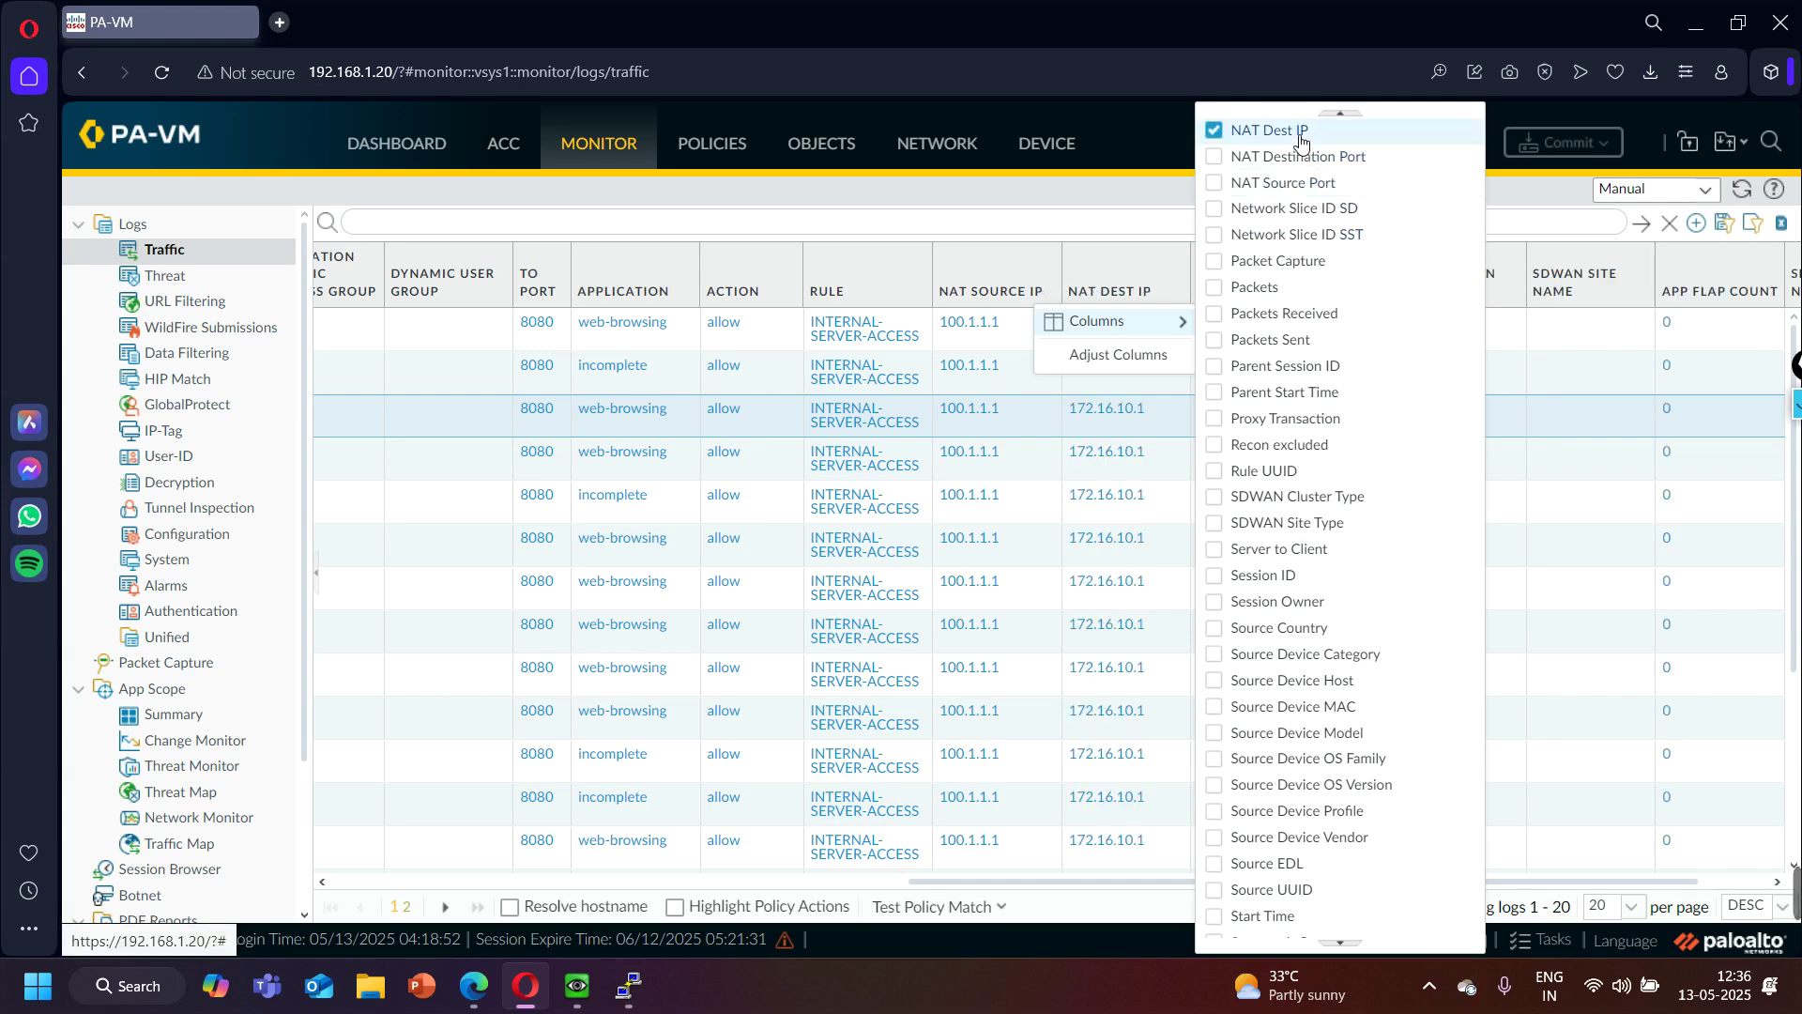
{"action": "left_click", "coordinate": [1066, 915]}
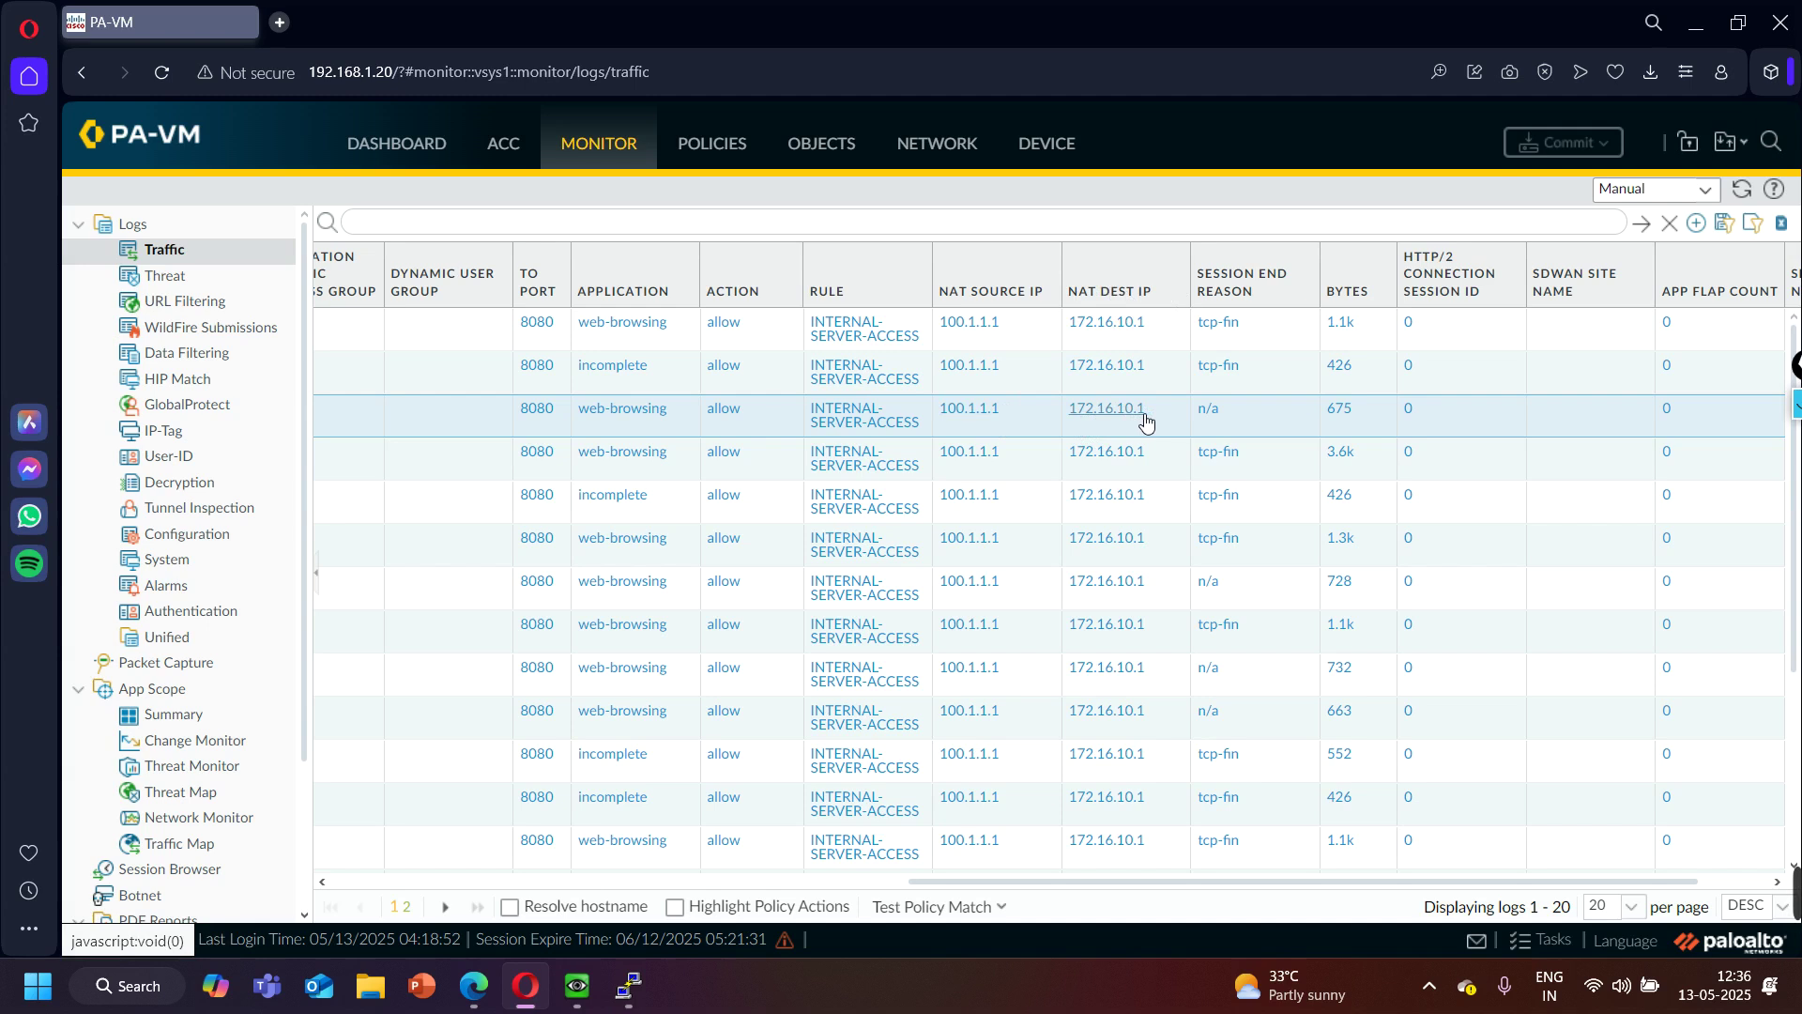
Step: On the Internet-User console, change the Chrome address to 200.1.1.10:8081 and load it
{"action": "left_click", "coordinate": [1696, 23]}
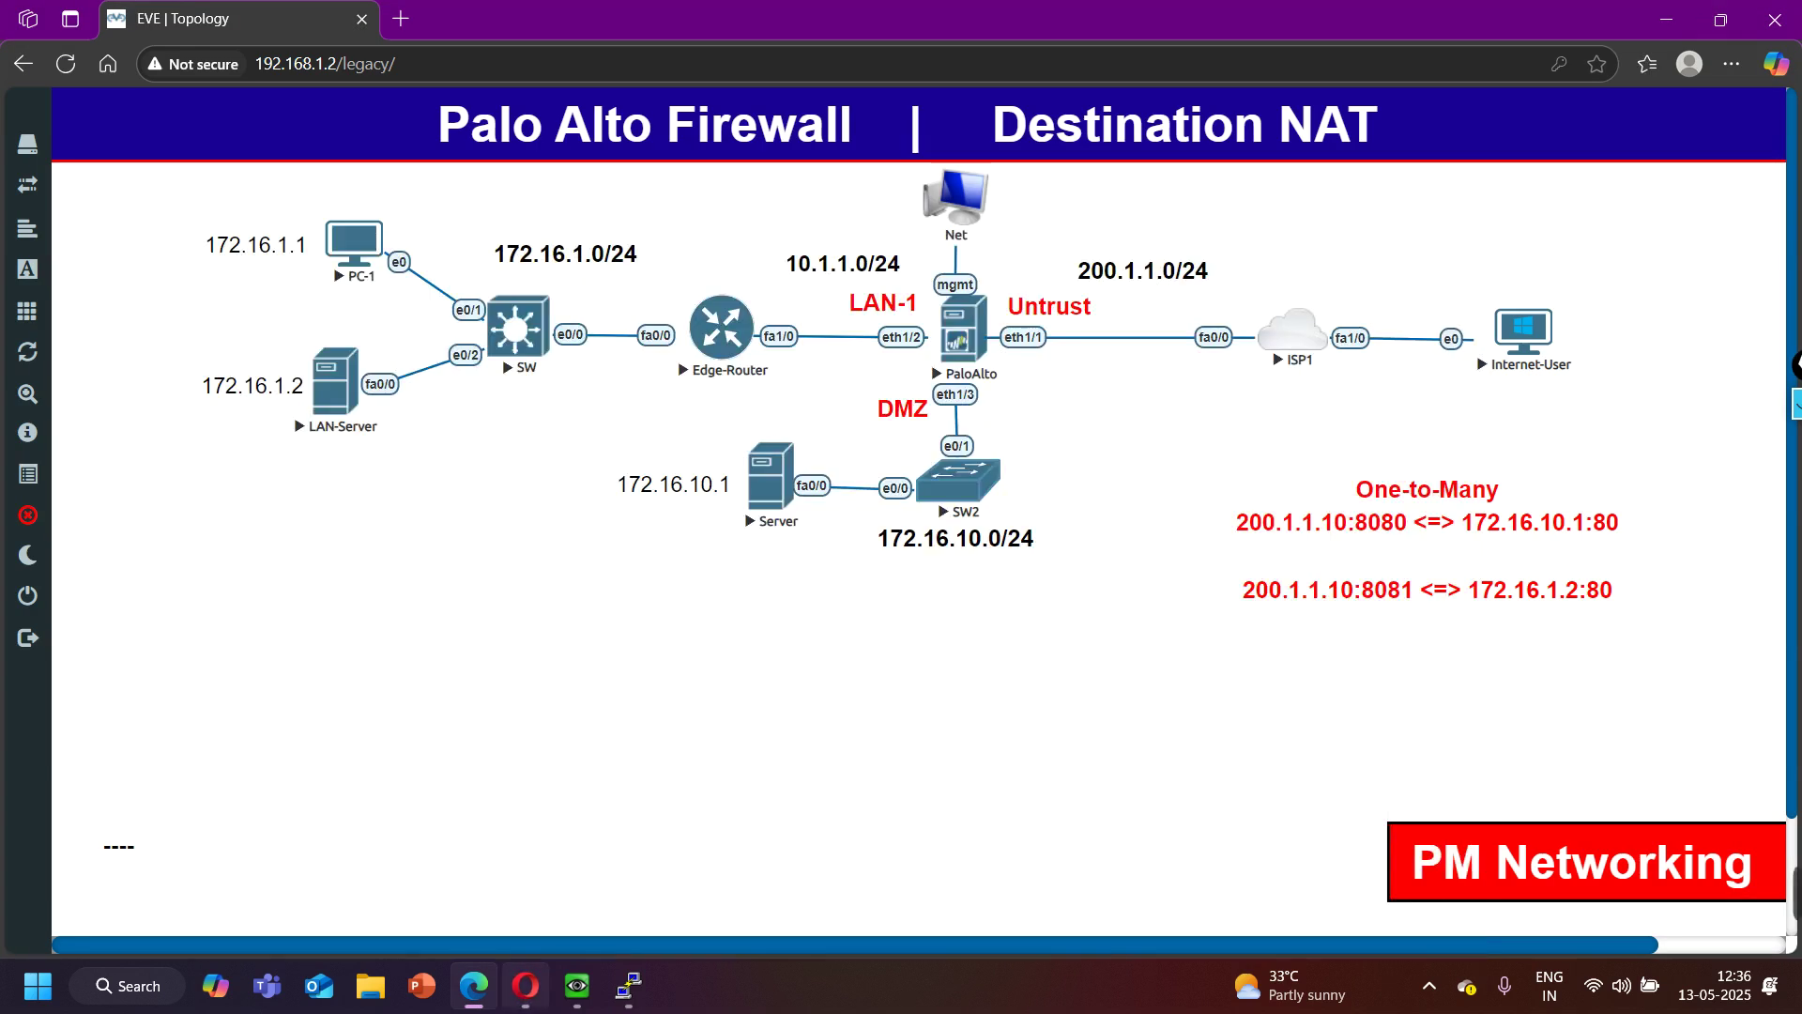
{"action": "left_click", "coordinate": [575, 995]}
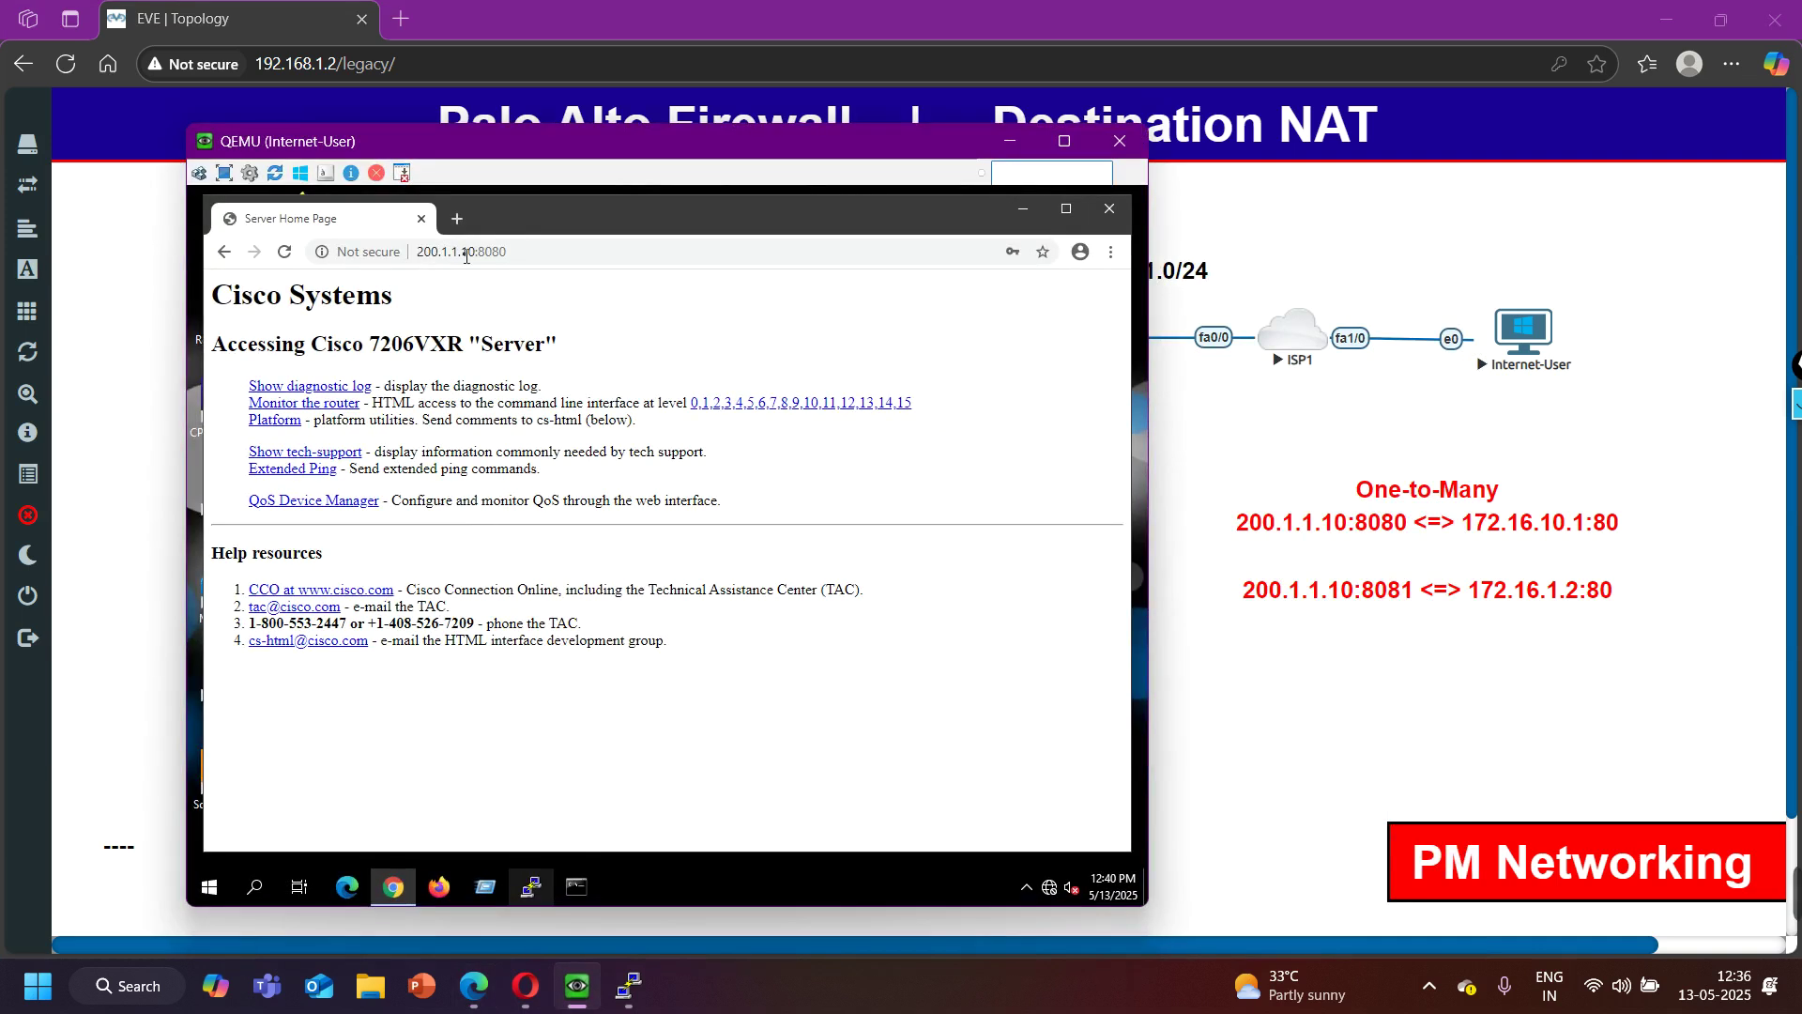
{"action": "left_click", "coordinate": [536, 252]}
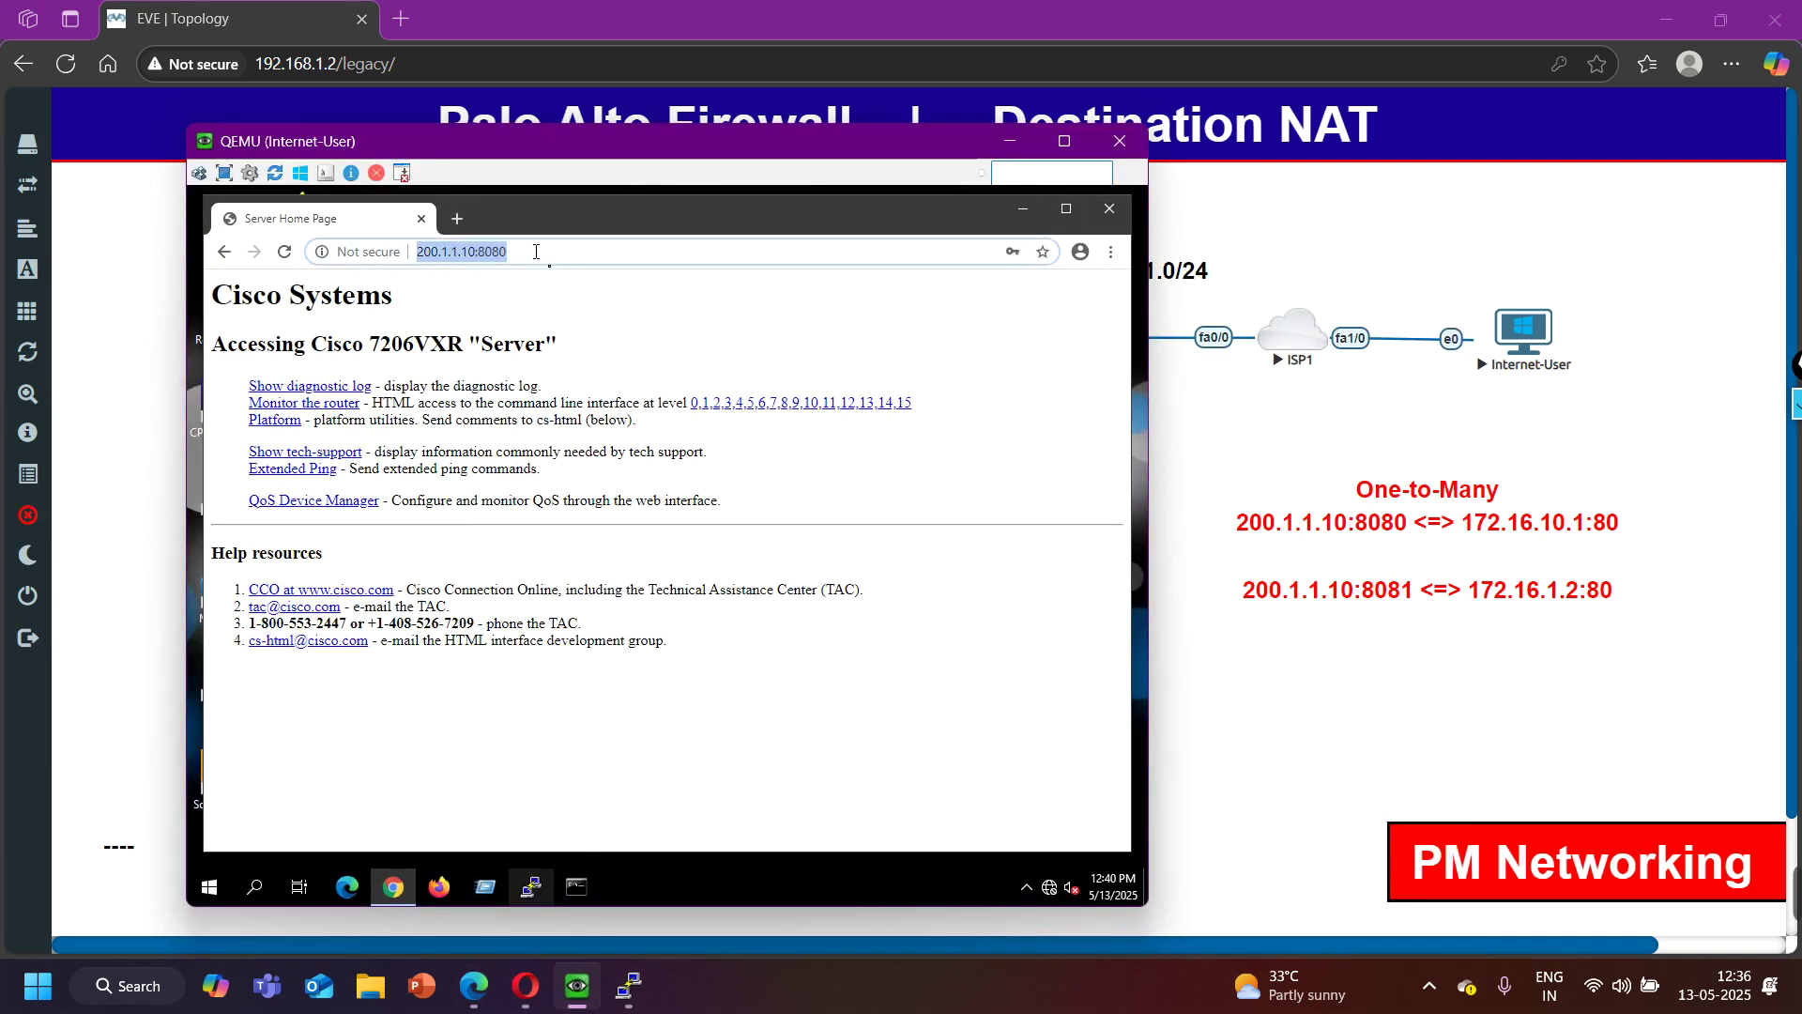
{"action": "left_click", "coordinate": [536, 251]}
{"action": "key", "text": "BackSpace"}
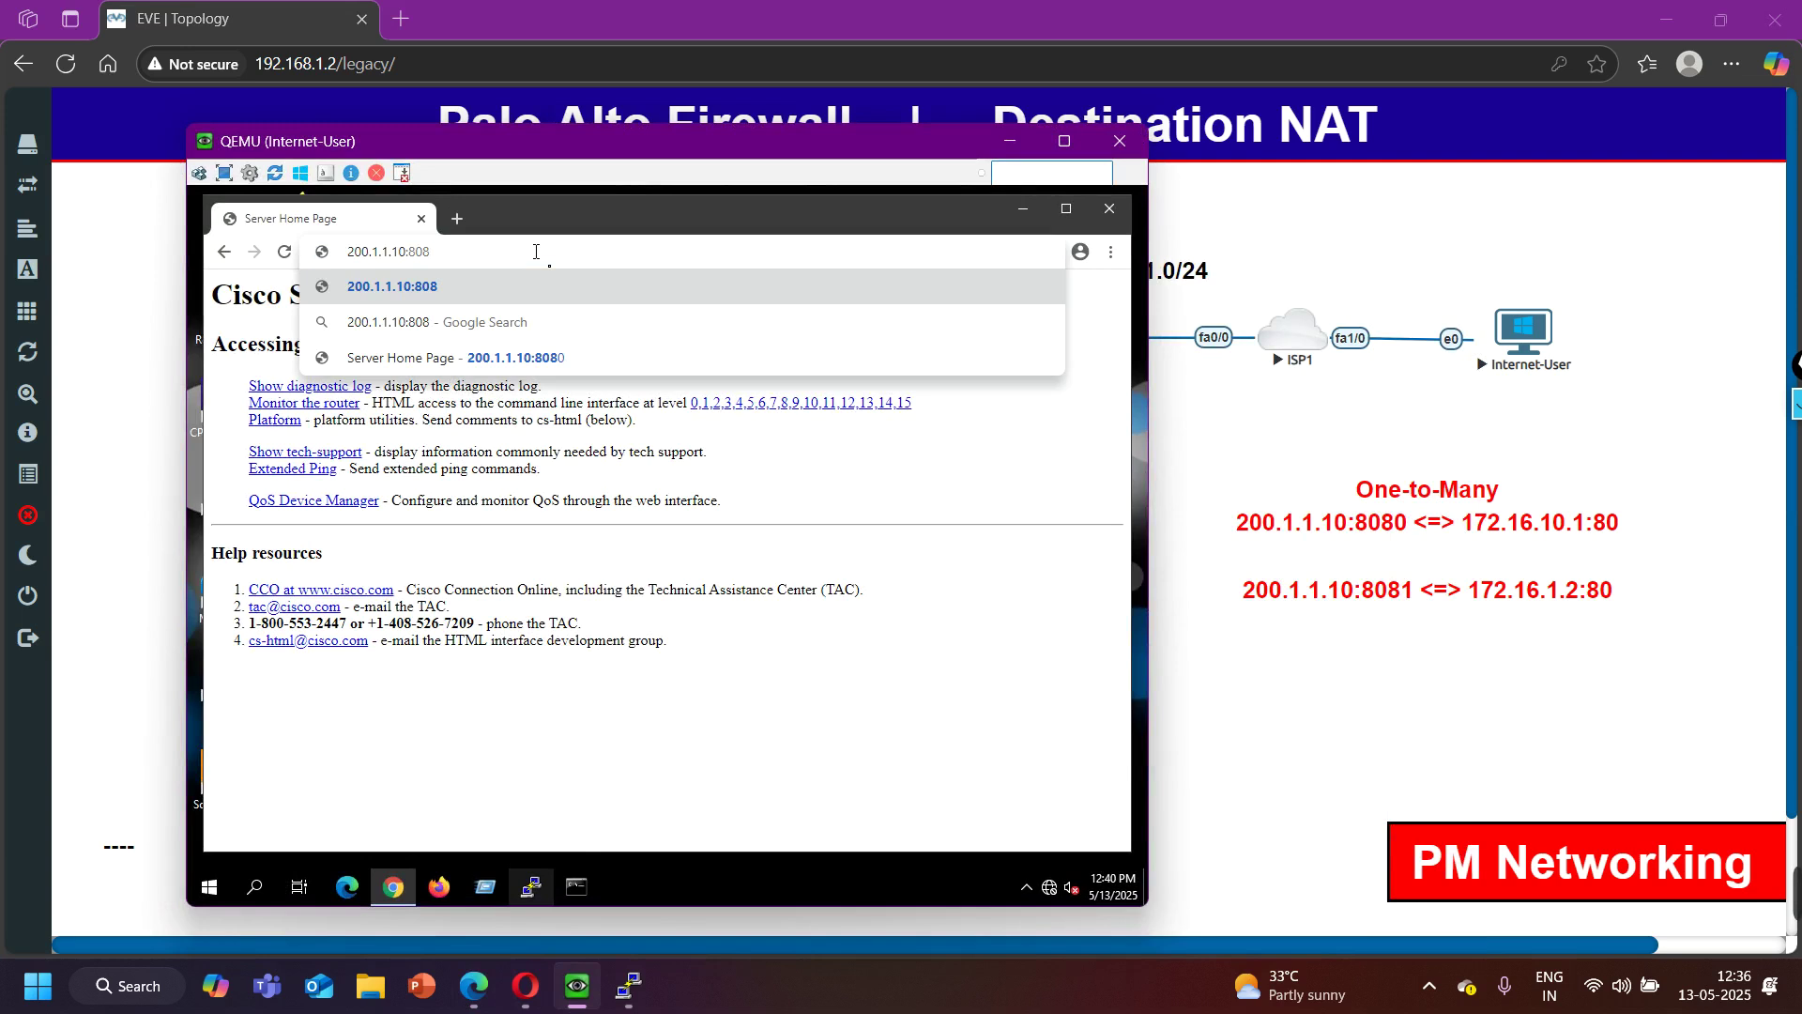
{"action": "type", "text": "1"}
{"action": "key", "text": "Return"}
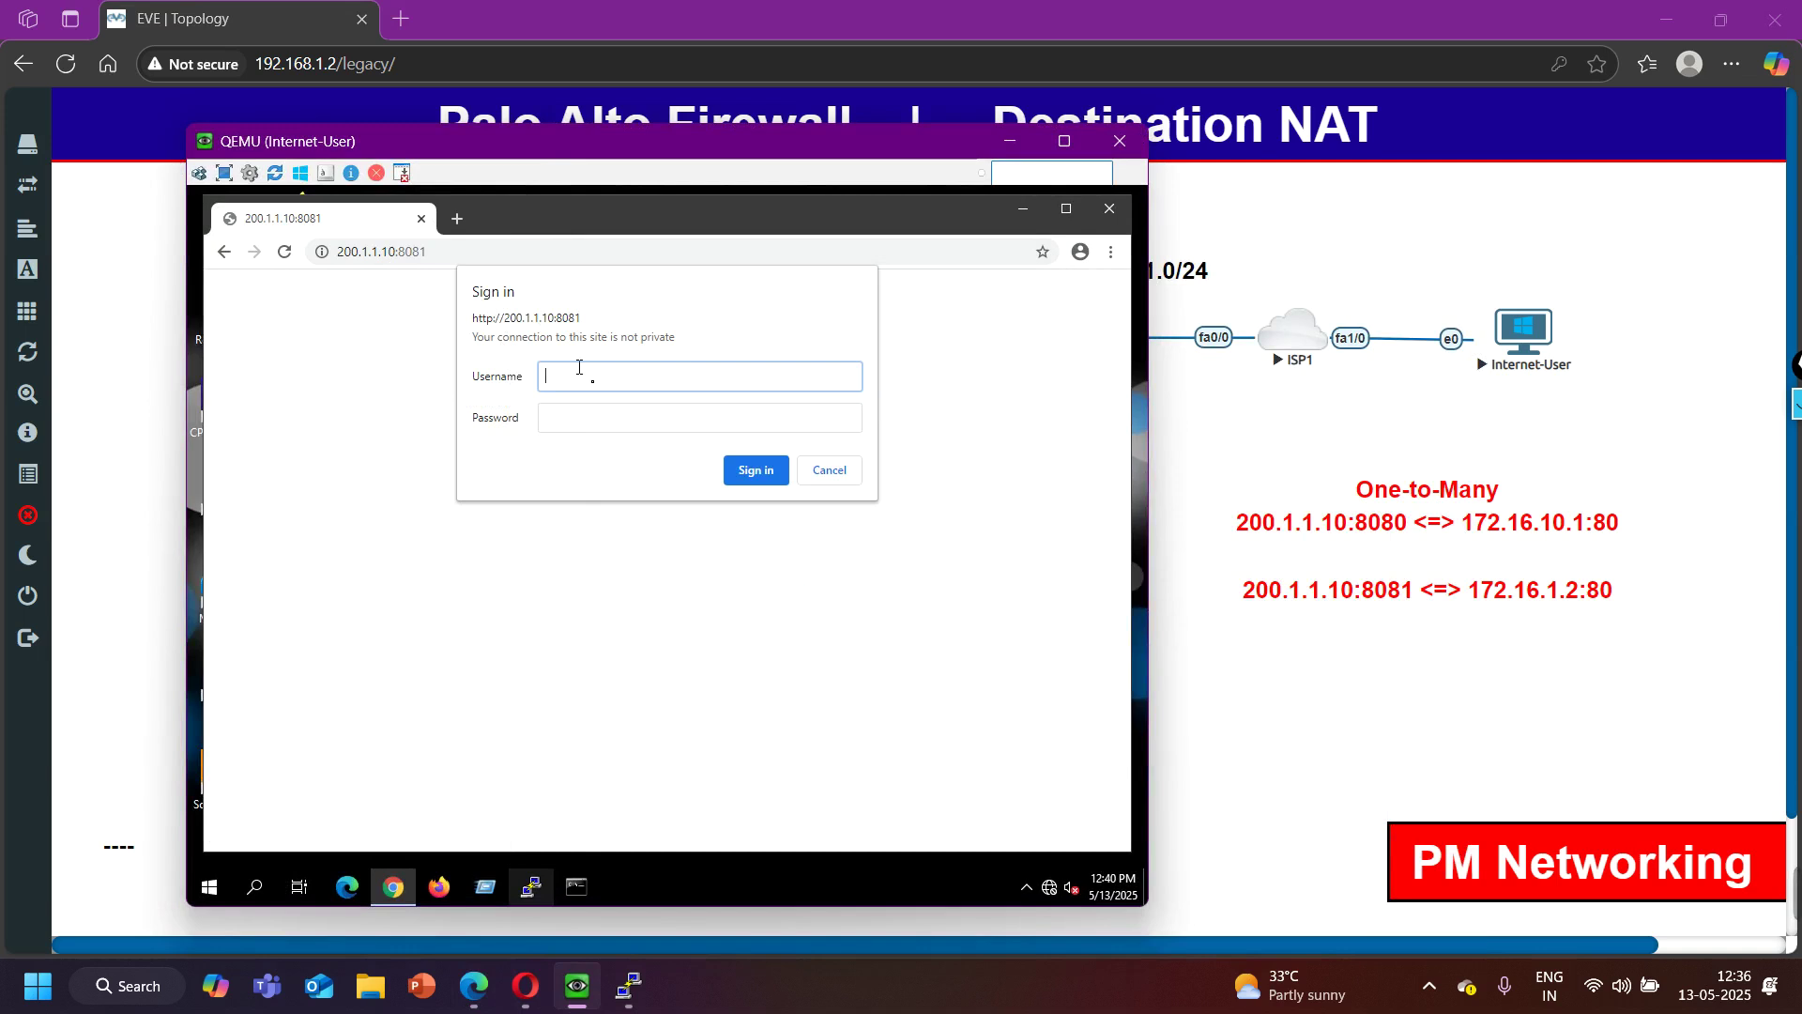
Step: Sign in as admin to reach the Cisco Router home page, then return to the firewall
{"action": "type", "text": "admin"}
{"action": "key", "text": "Tab"}
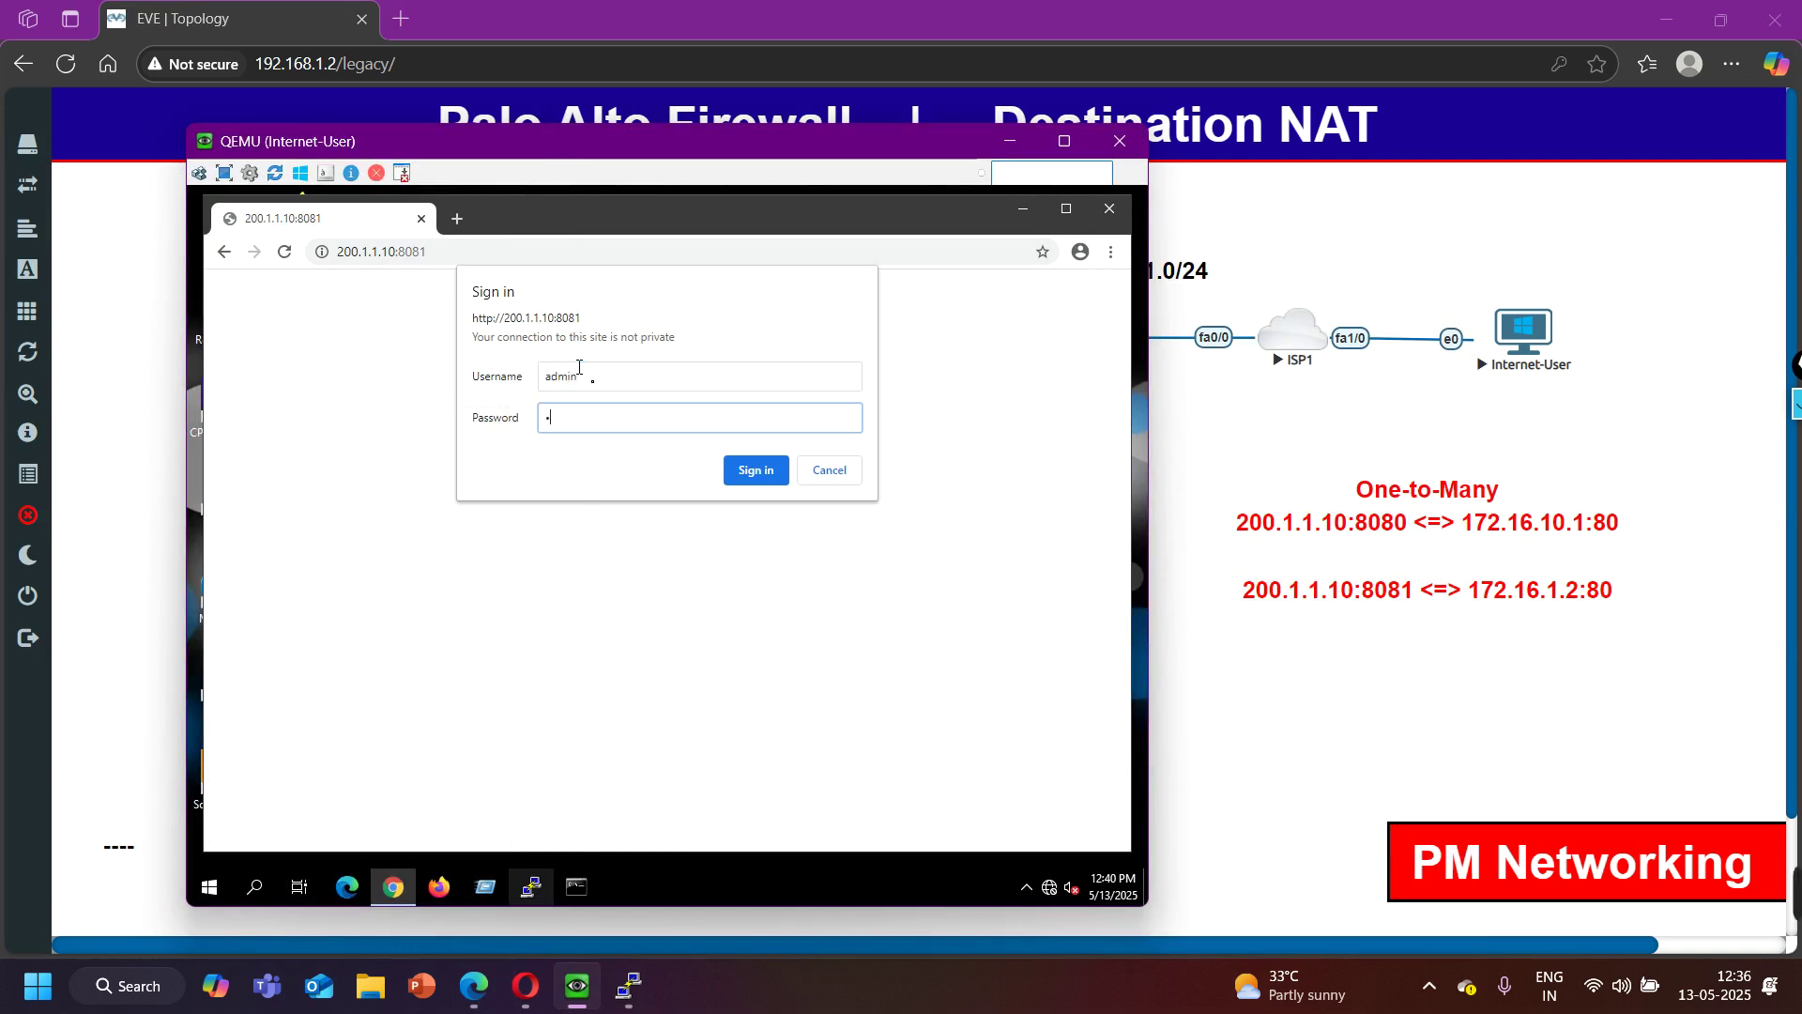
{"action": "key", "text": "Return"}
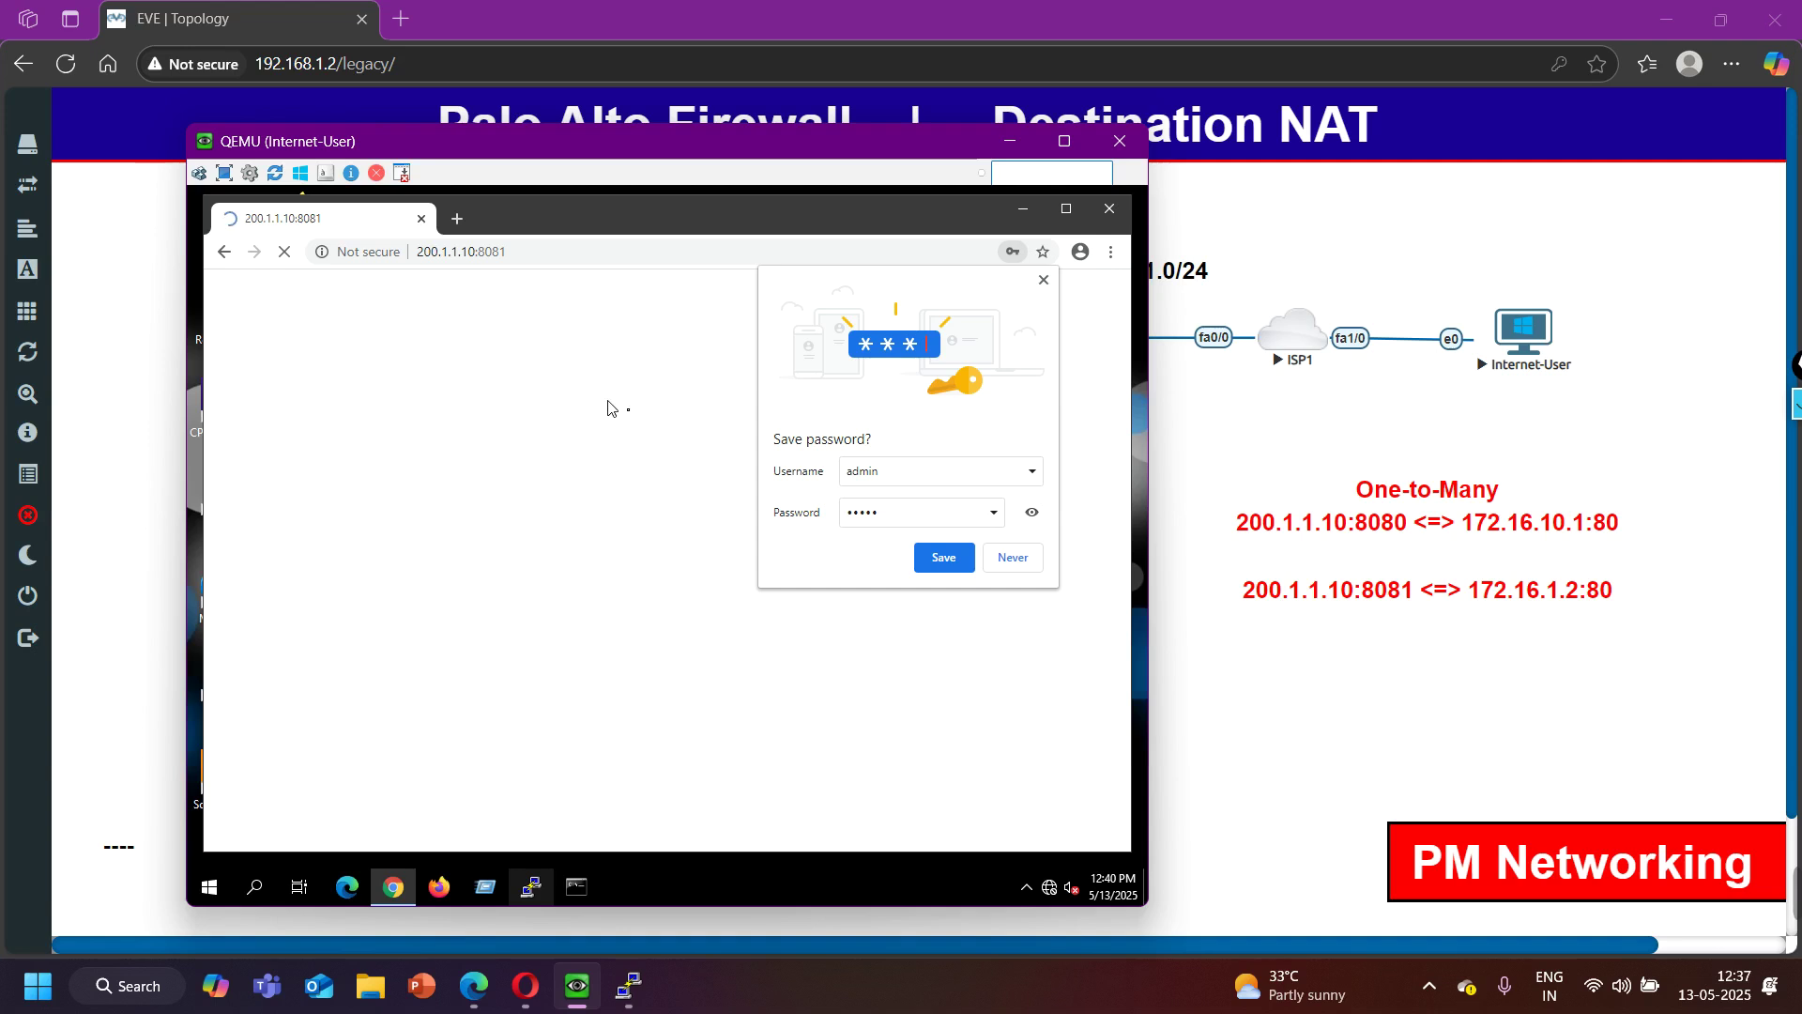
{"action": "left_click", "coordinate": [1010, 141]}
{"action": "left_click", "coordinate": [525, 995]}
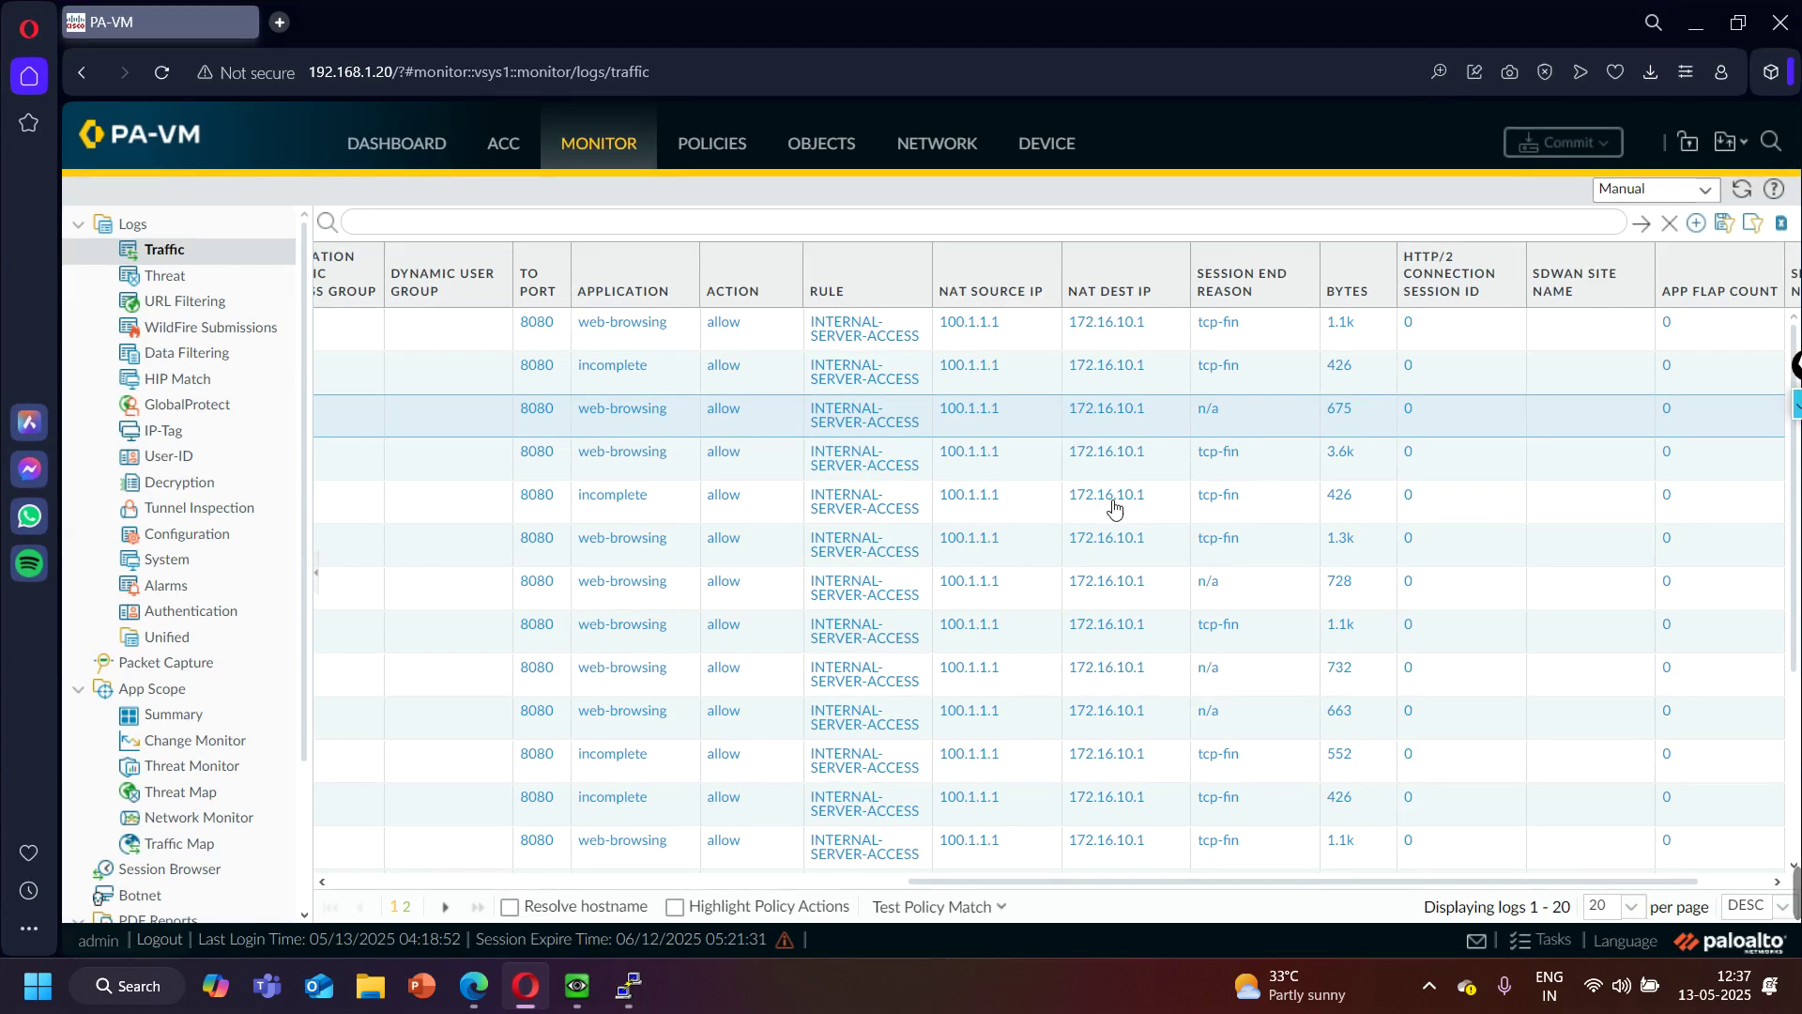
Step: Reload the Traffic log and scroll to NAT Dest IP, confirming port 8081 sessions map to 172.16.1.2
{"action": "left_click", "coordinate": [166, 276]}
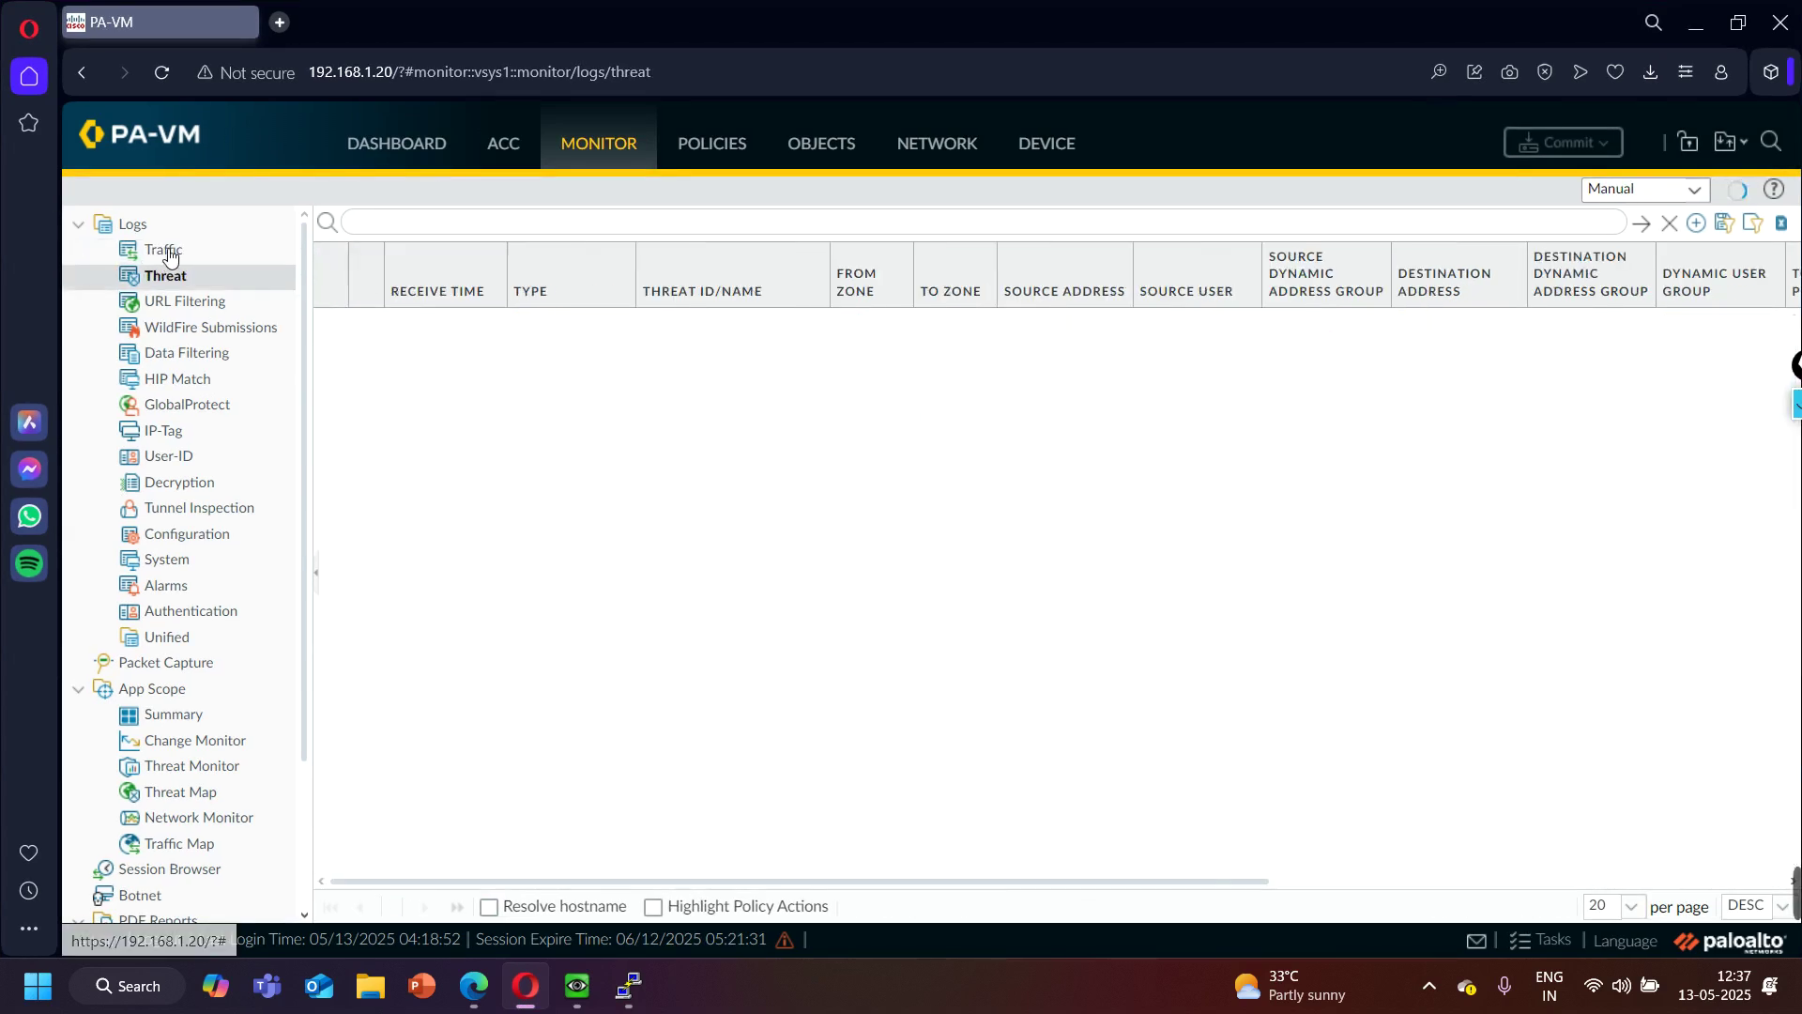
{"action": "left_click", "coordinate": [170, 248]}
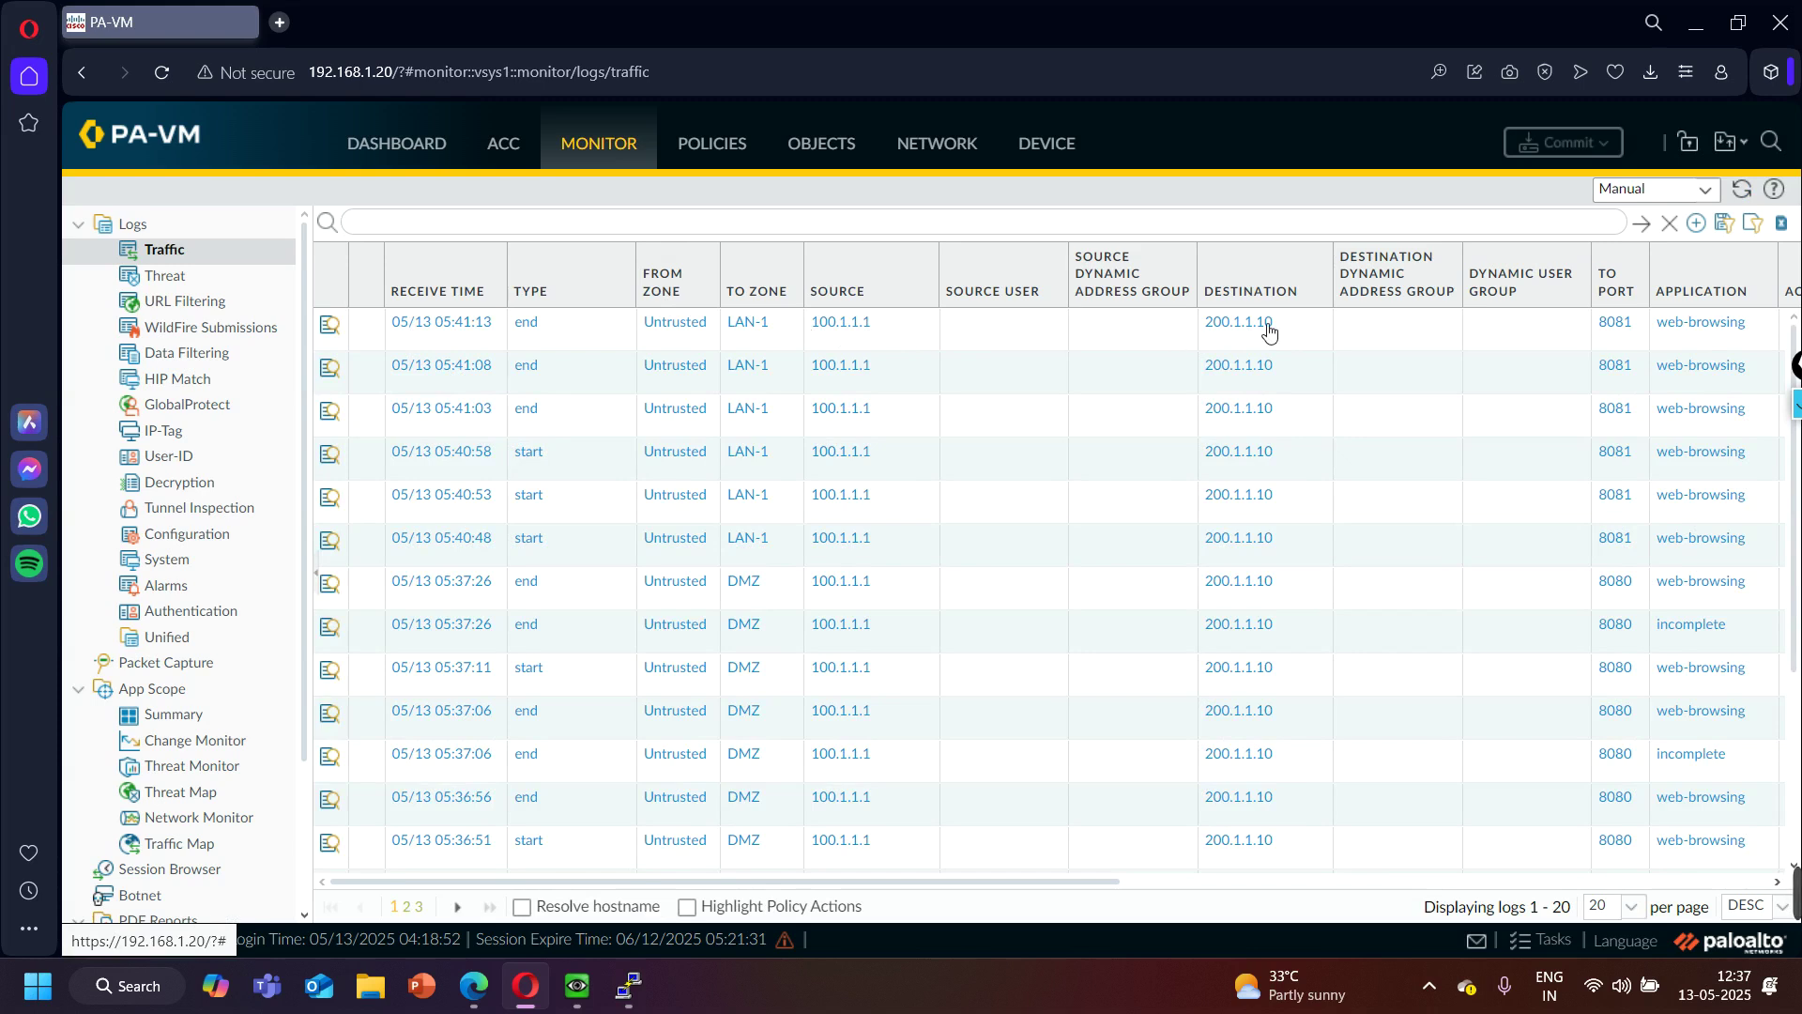
{"action": "left_click_drag", "start_coordinate": [805, 881], "coordinate": [1168, 882]}
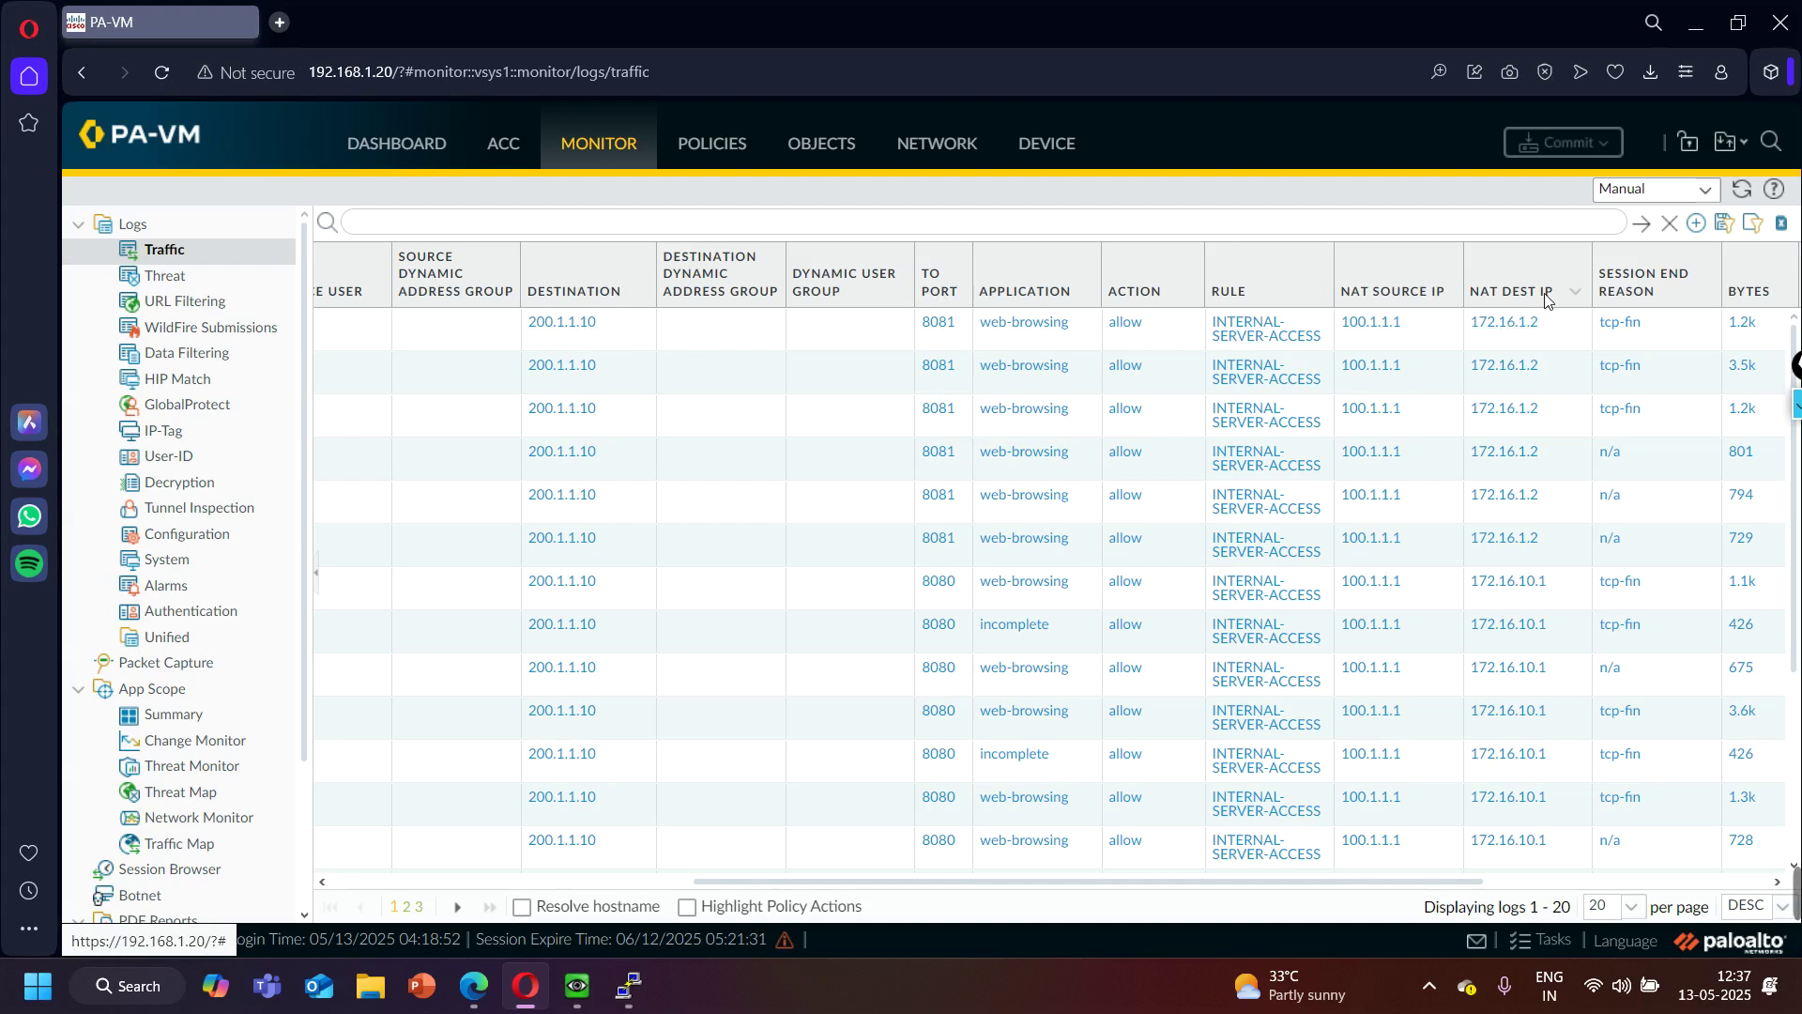
{"action": "left_click", "coordinate": [1697, 34]}
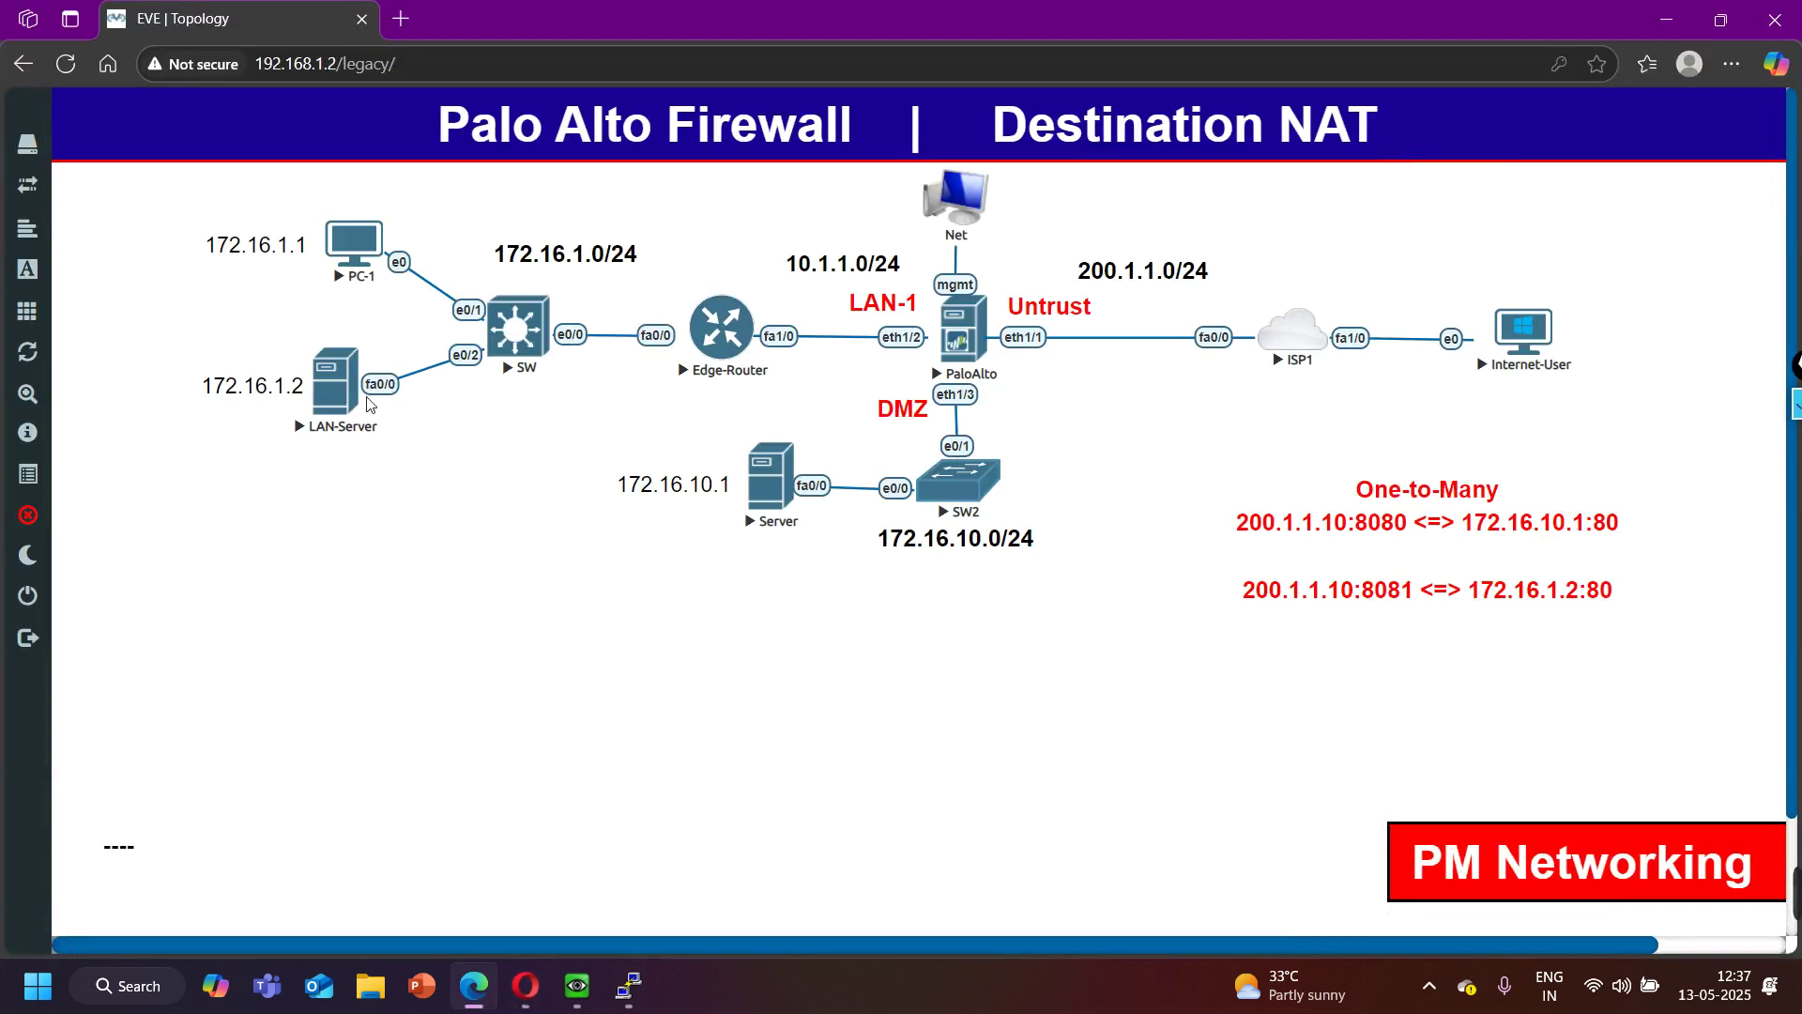